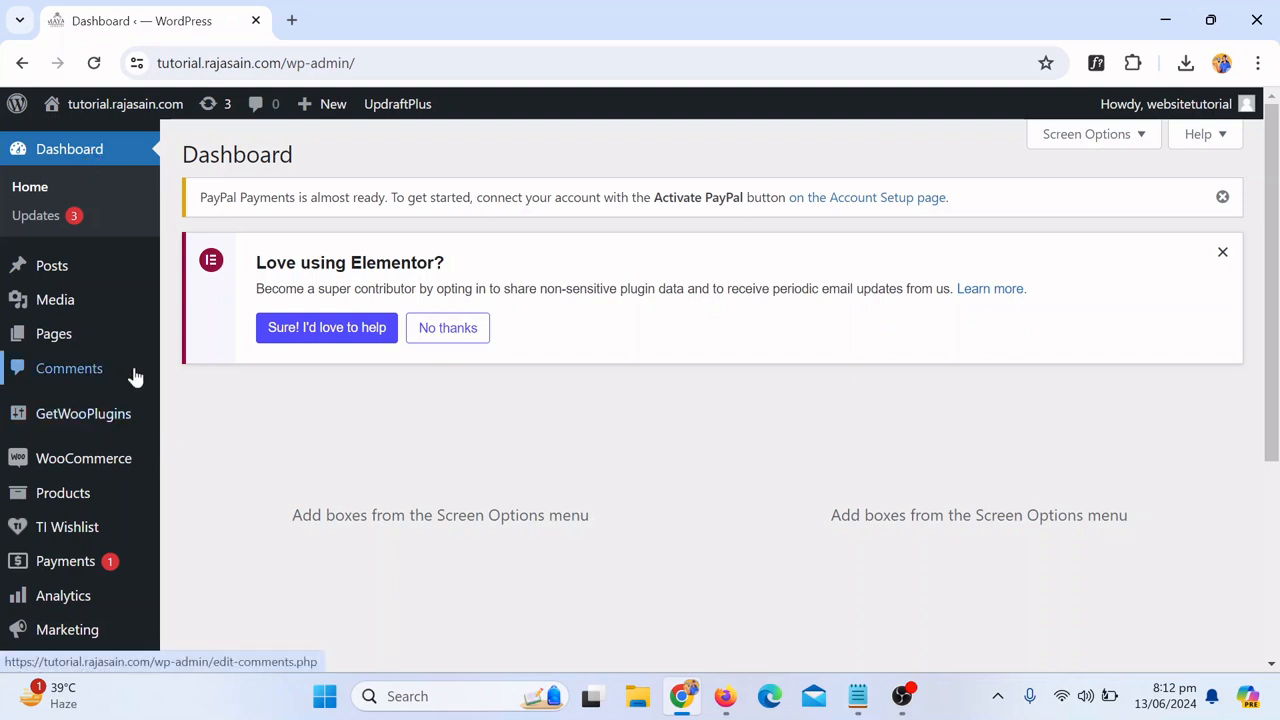
Step: Start adding a new Elementor template from the Templates section of the dashboard
scroll(145, 372, "down", 2)
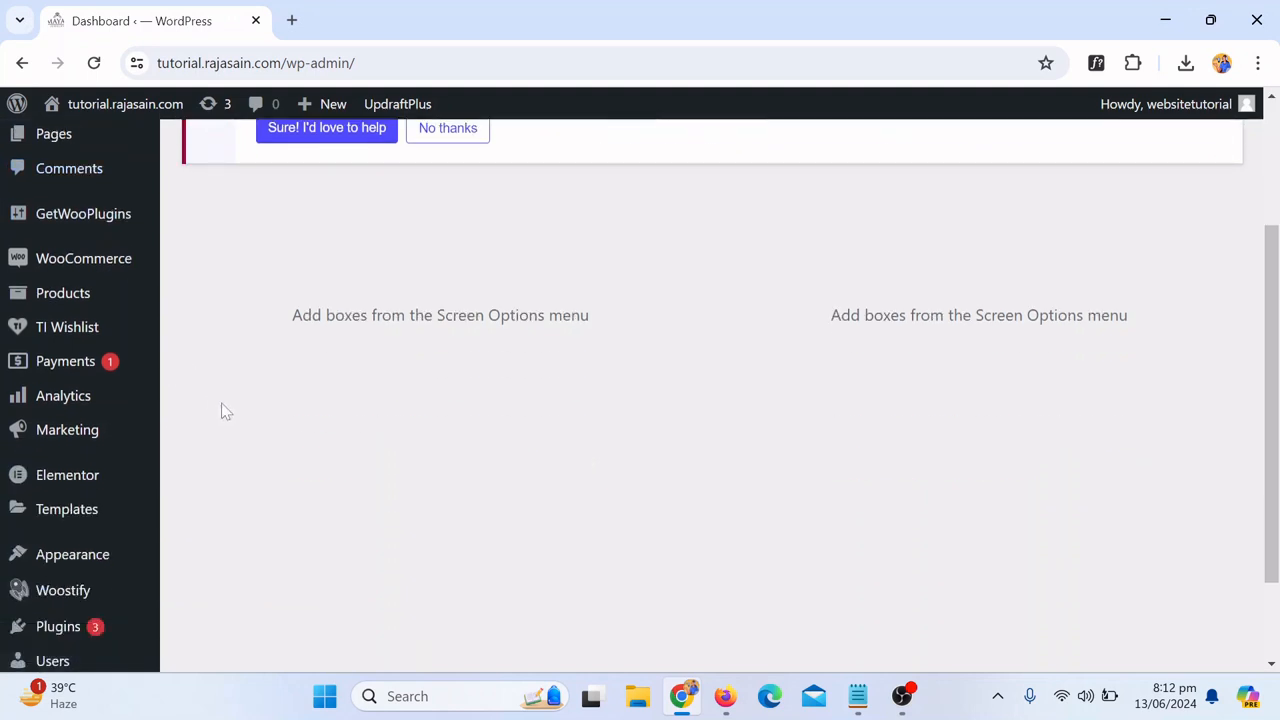
mouse_move(67, 516)
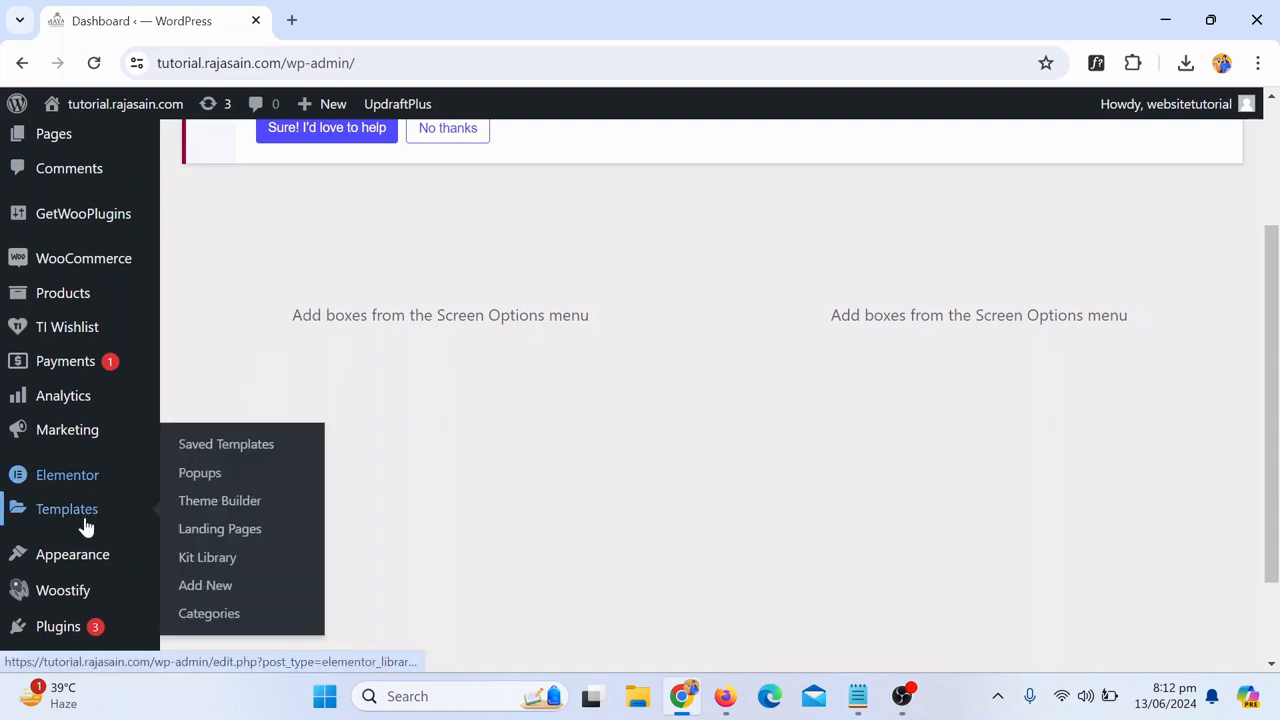
mouse_move(54, 484)
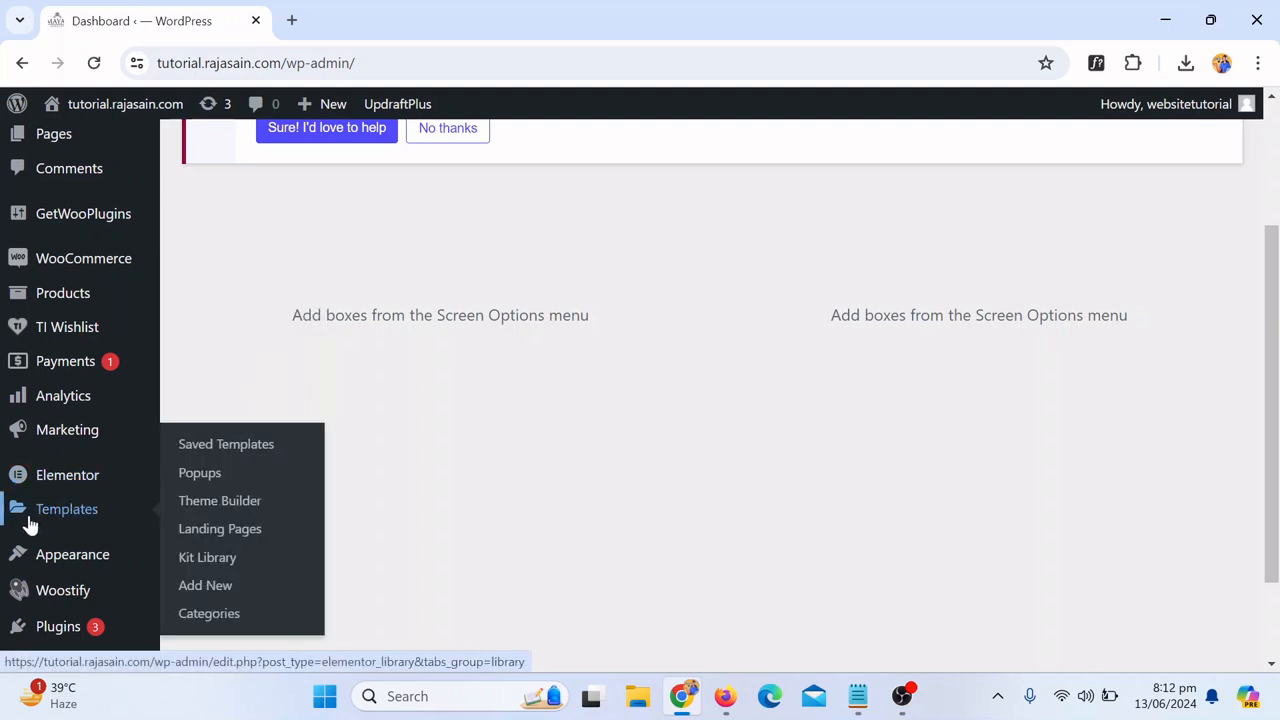
left_click(233, 596)
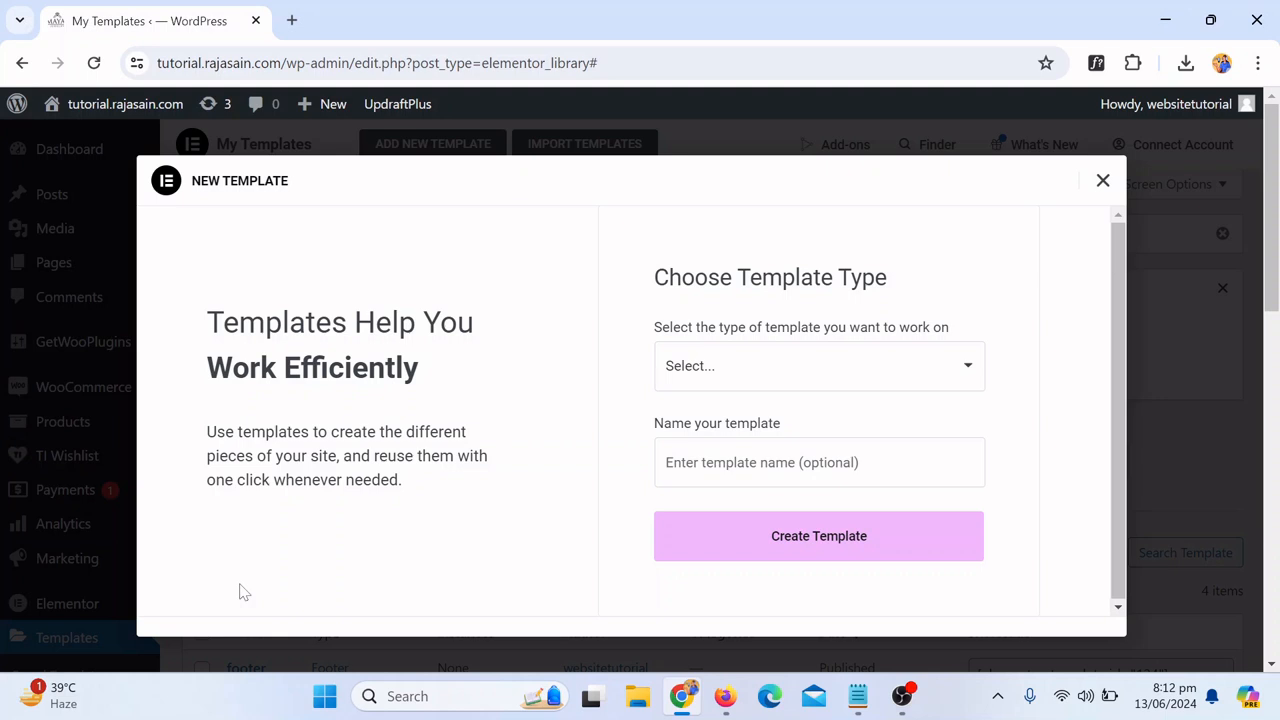
Step: Create a new template of type Popup named "Popup"
left_click(801, 372)
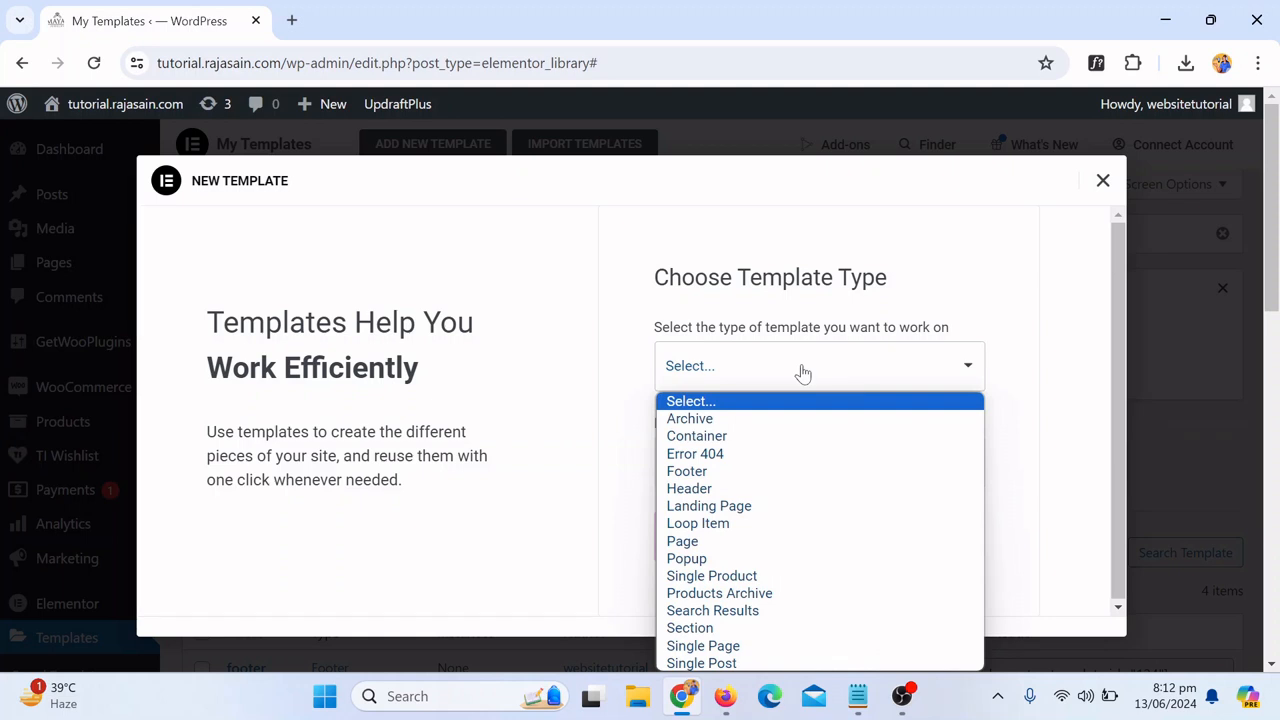
left_click(760, 563)
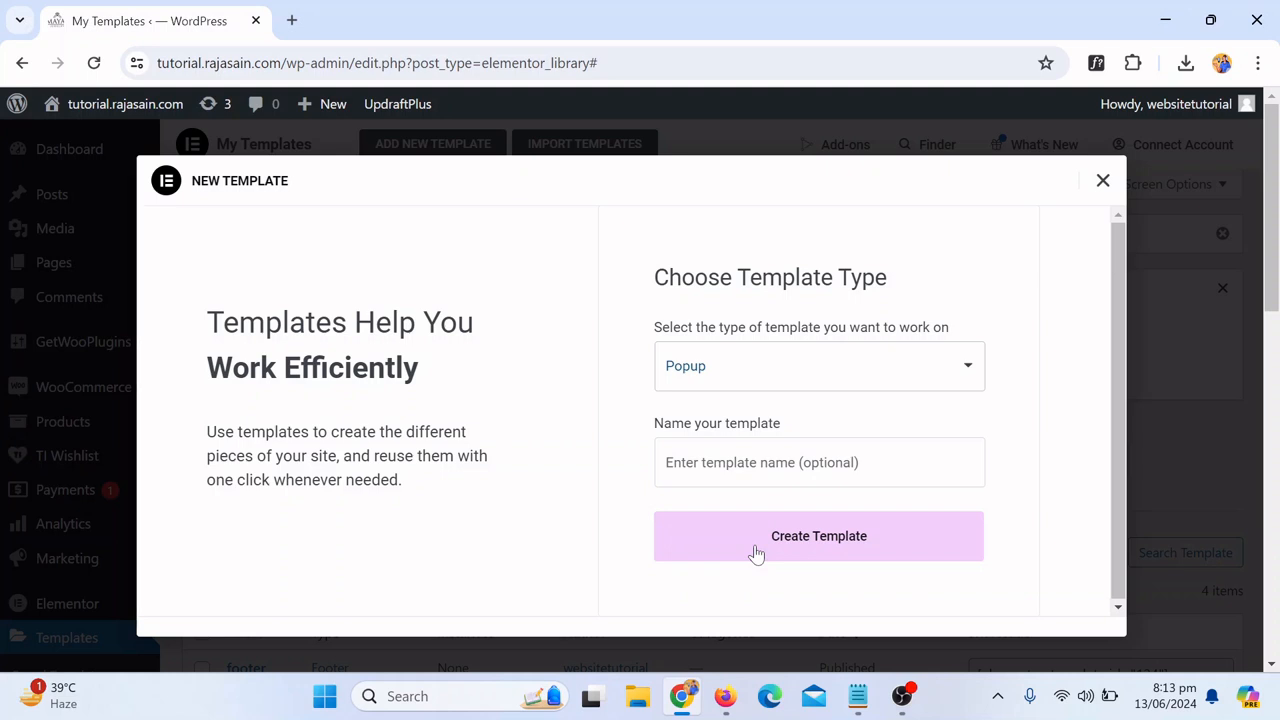
left_click(757, 542)
left_click(757, 462)
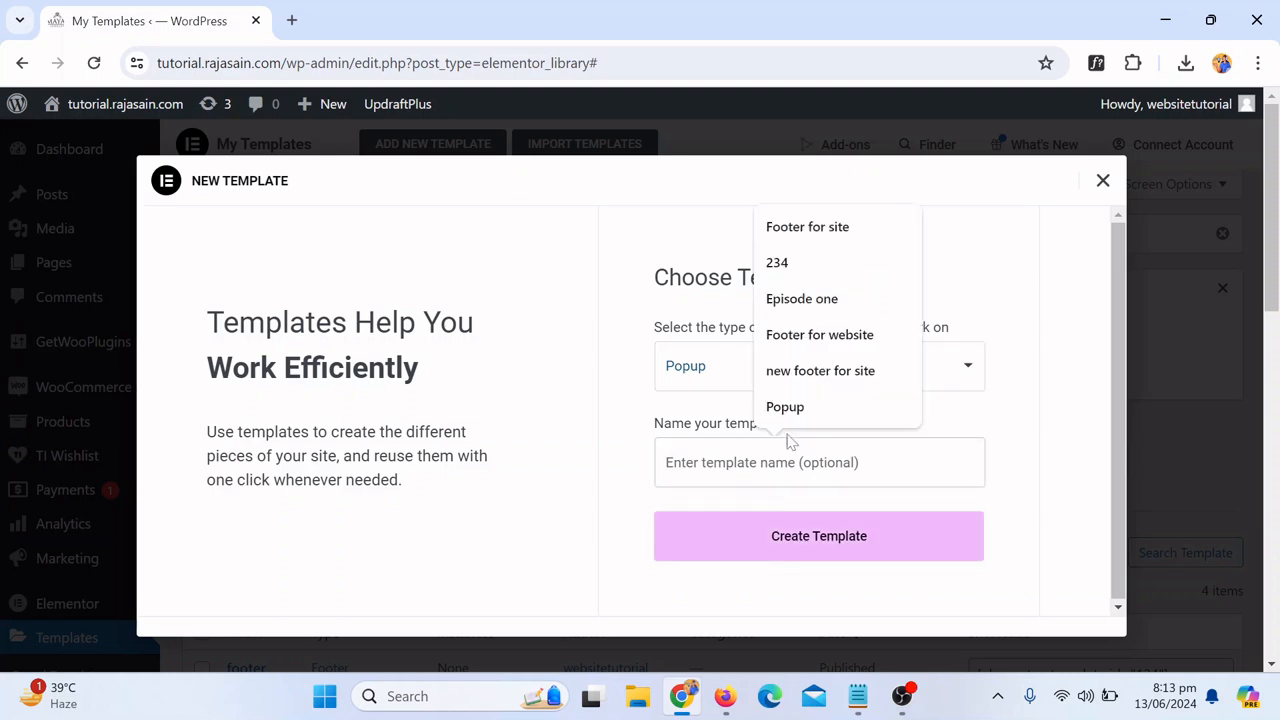
left_click(797, 408)
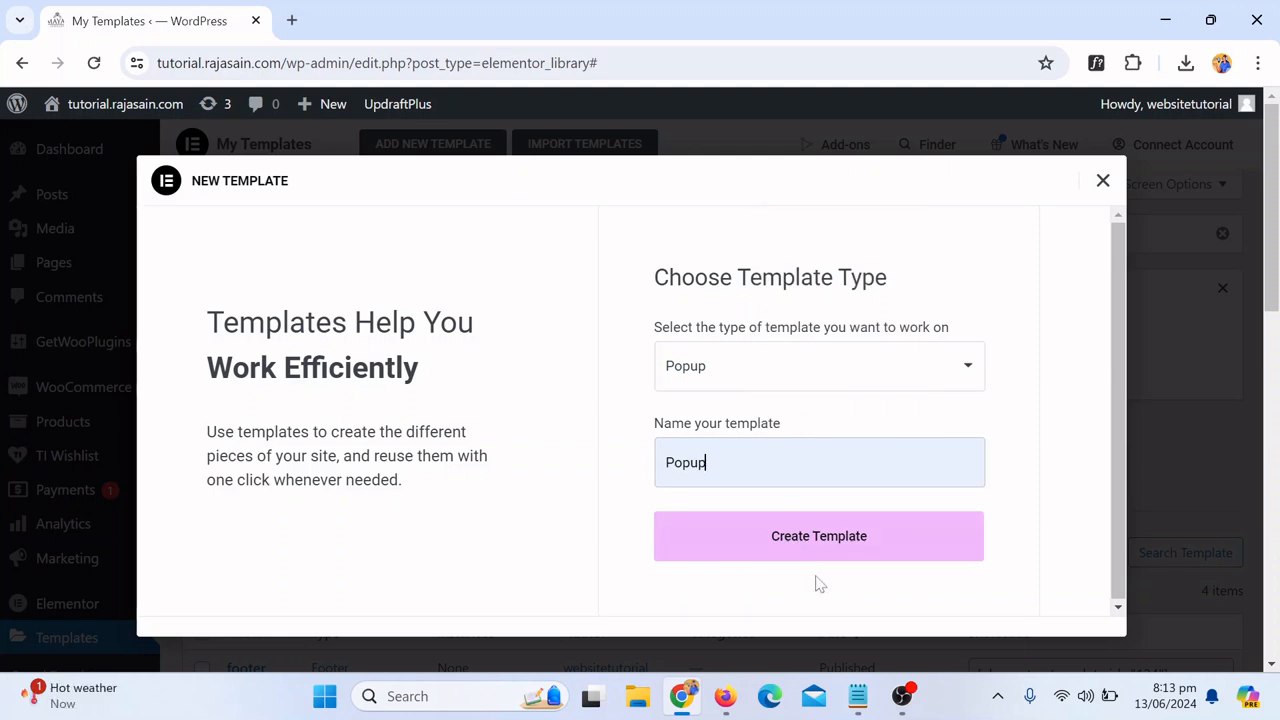
left_click(848, 557)
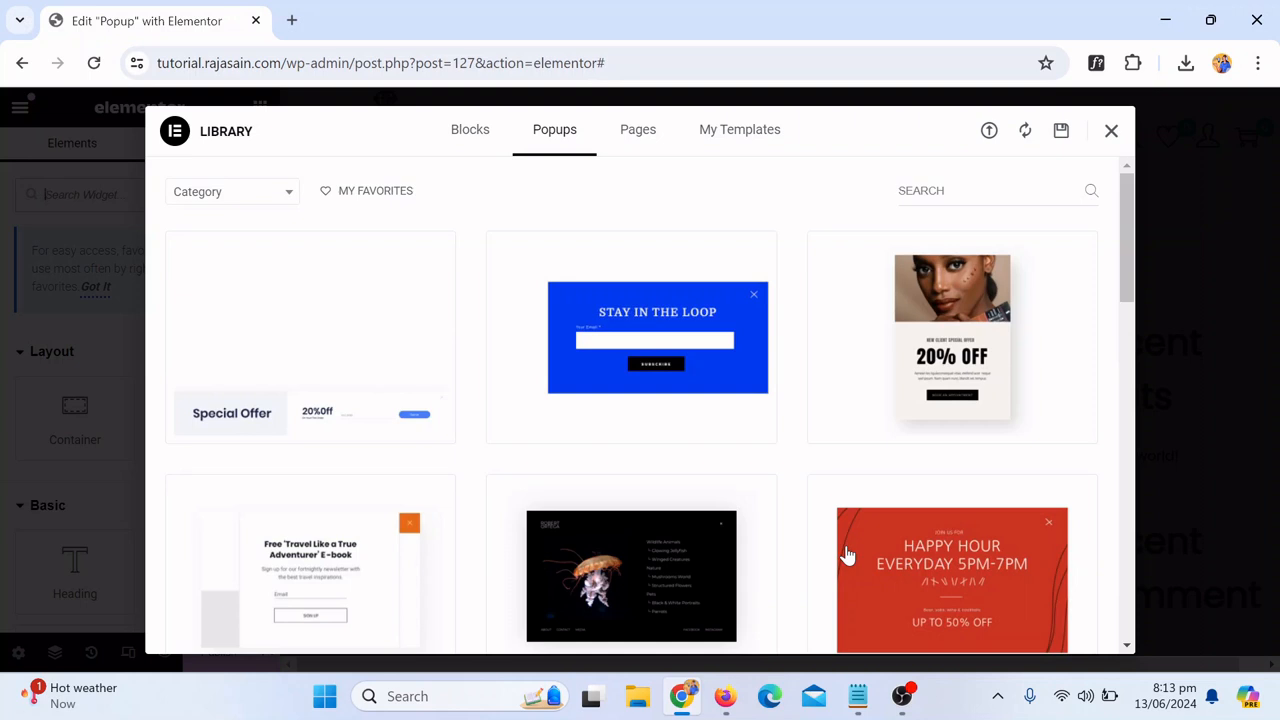
Step: Browse the ready-made popup designs in the library, then close the library without inserting one
scroll(731, 455, "down", 5)
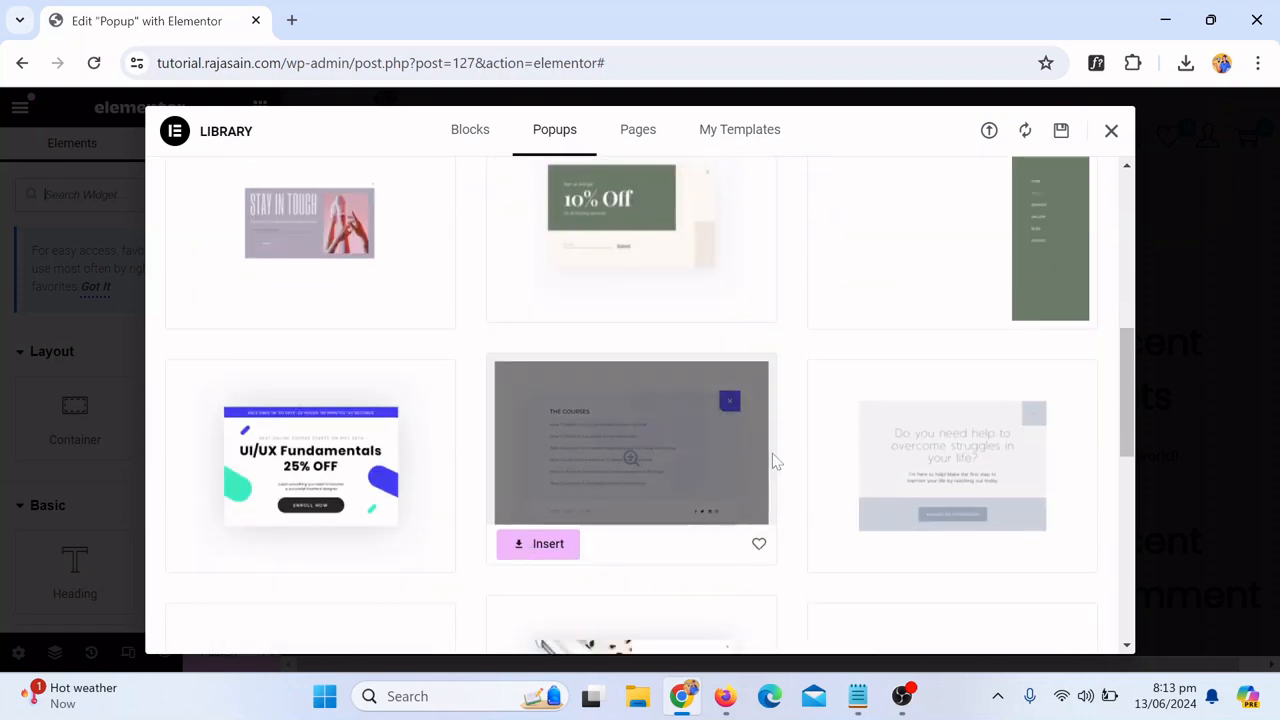
scroll(772, 461, "up", 6)
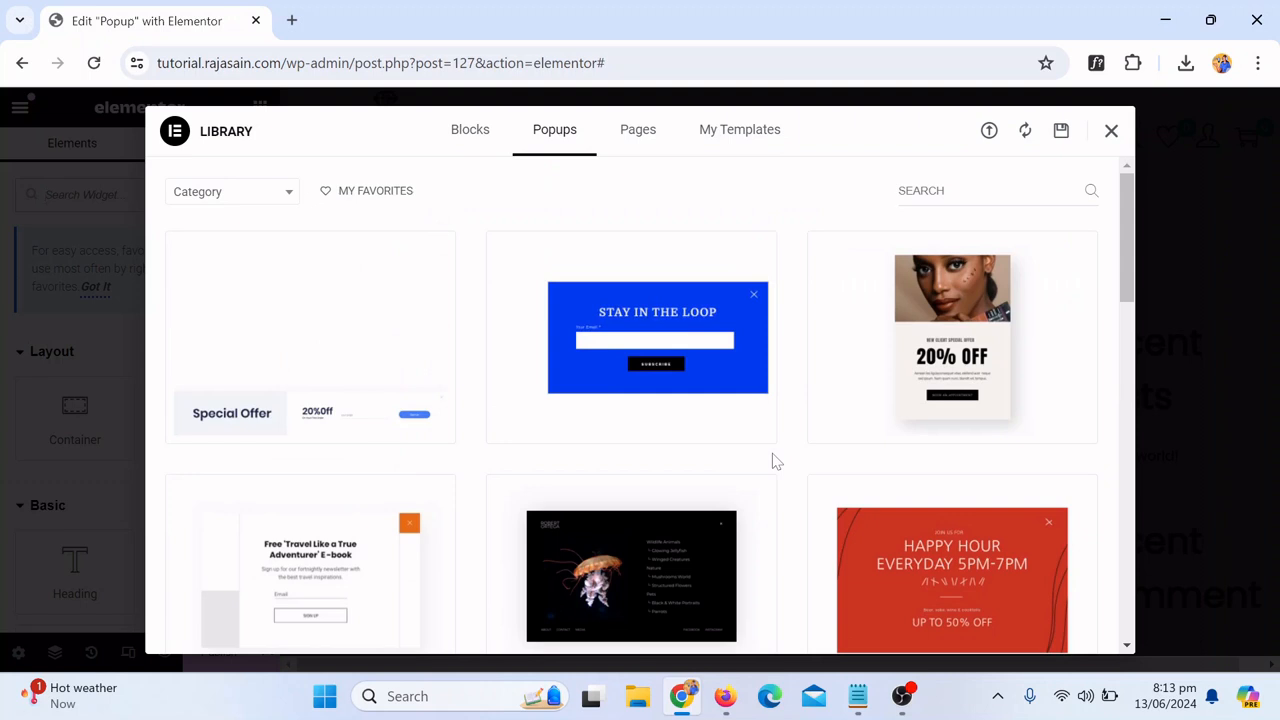
mouse_move(818, 428)
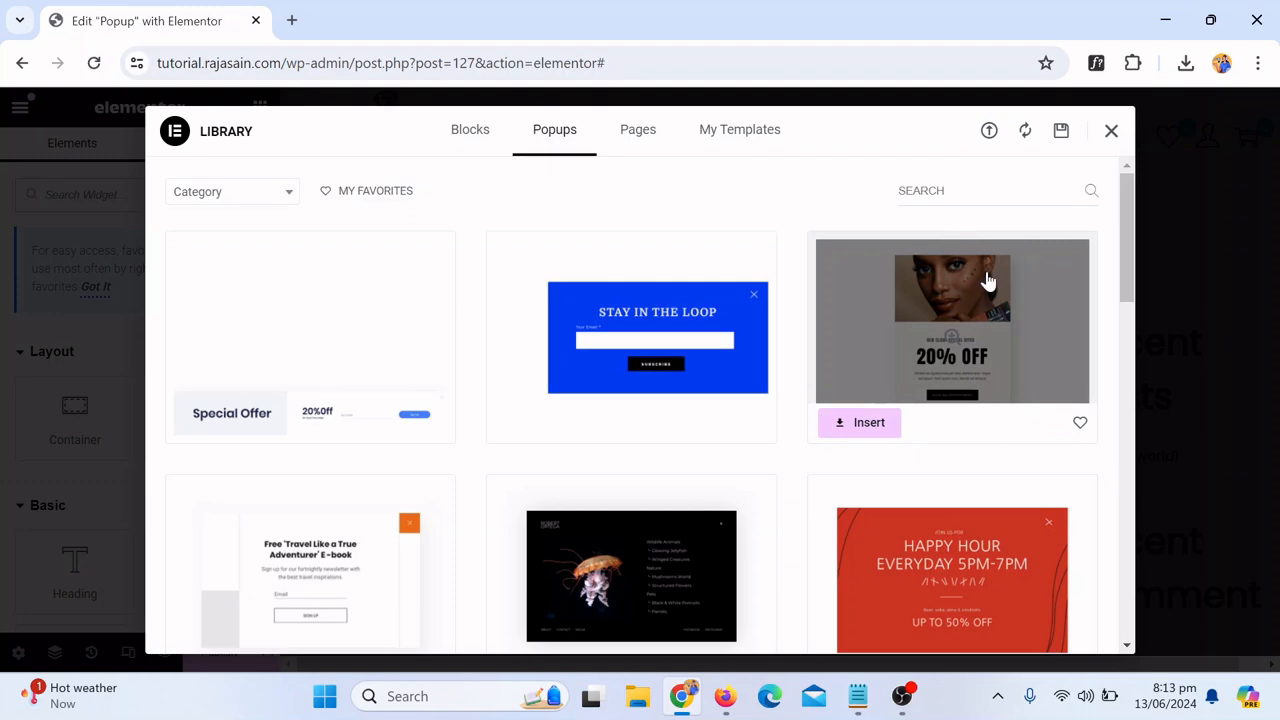
left_click(1110, 134)
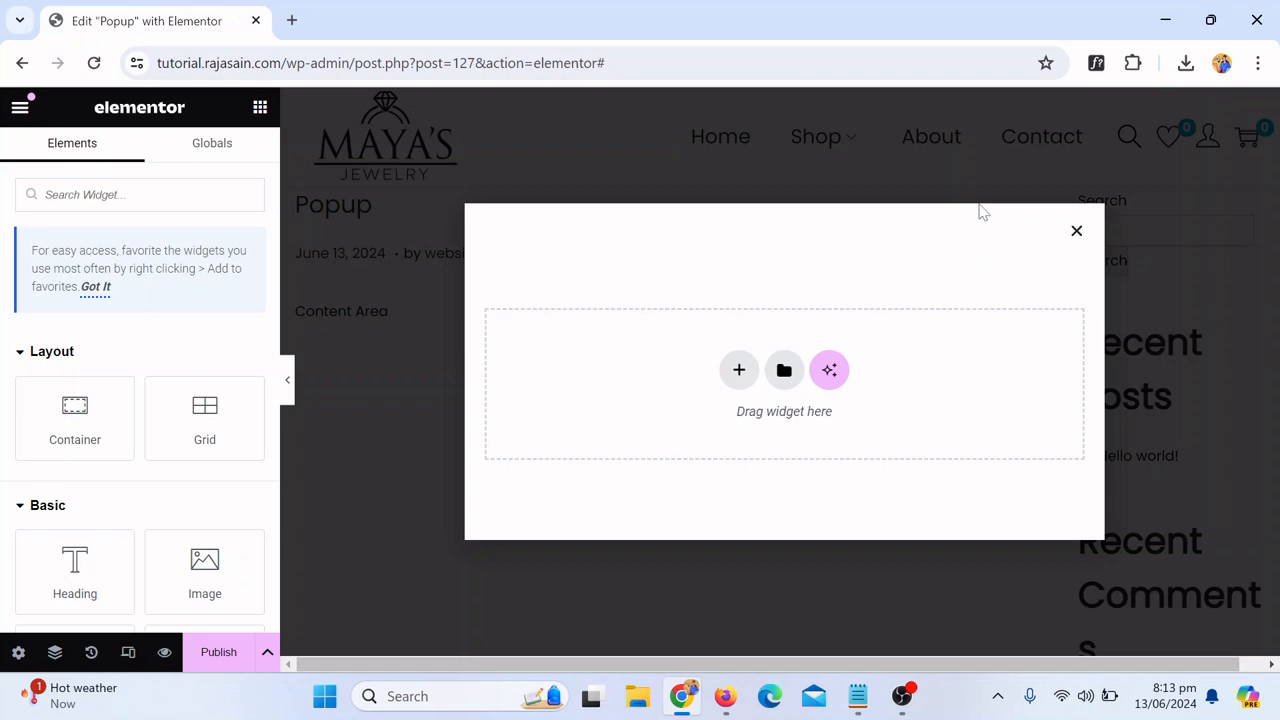
Step: Add a single-column Flexbox container to the empty popup
left_click(740, 374)
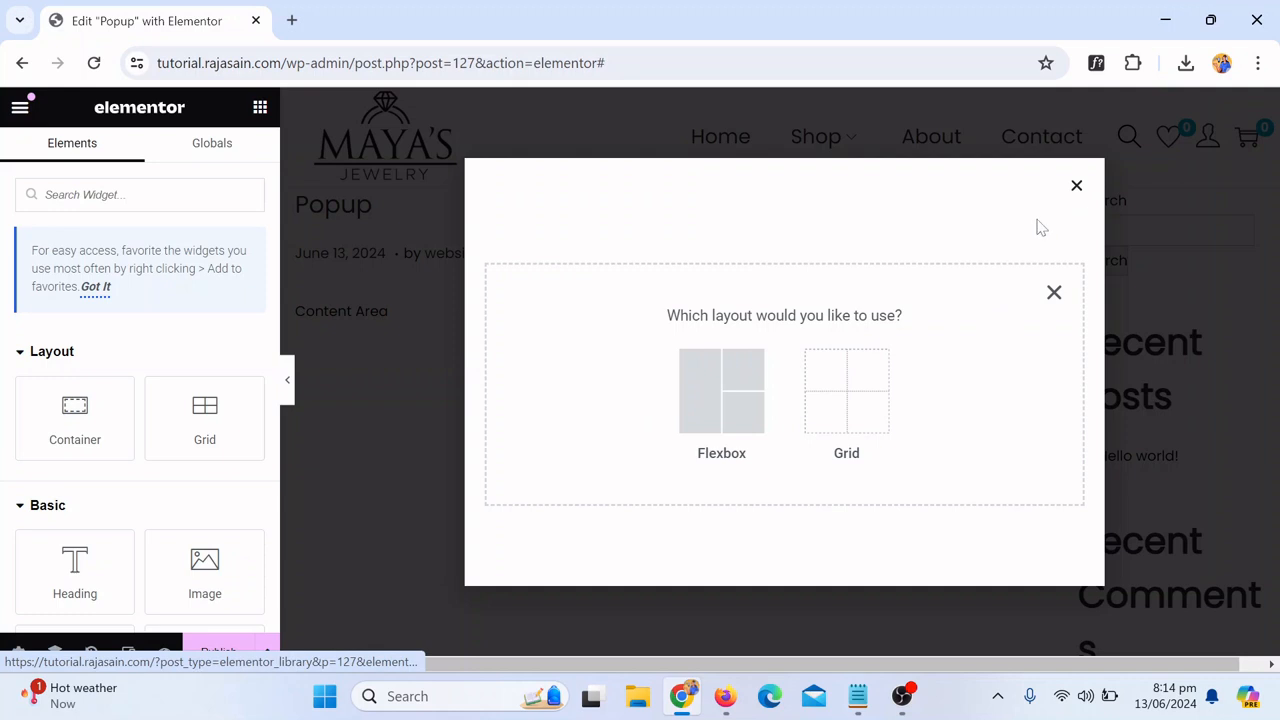
left_click(1054, 292)
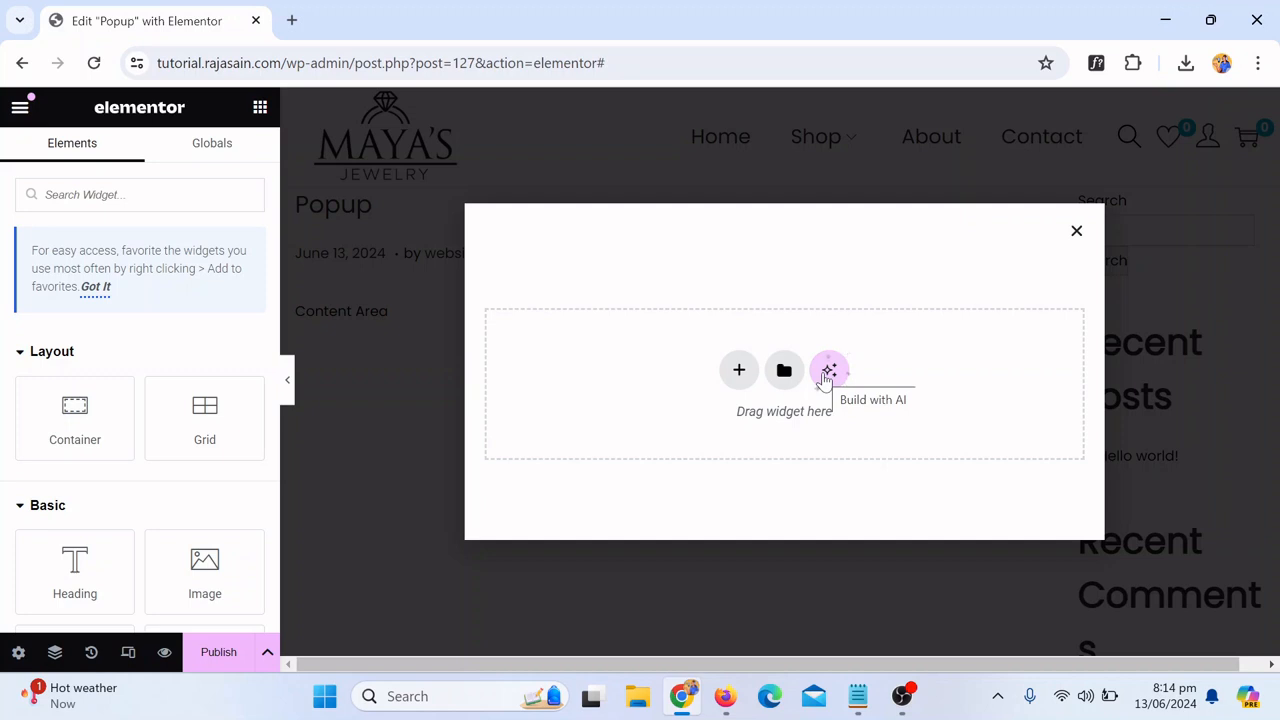
left_click(737, 378)
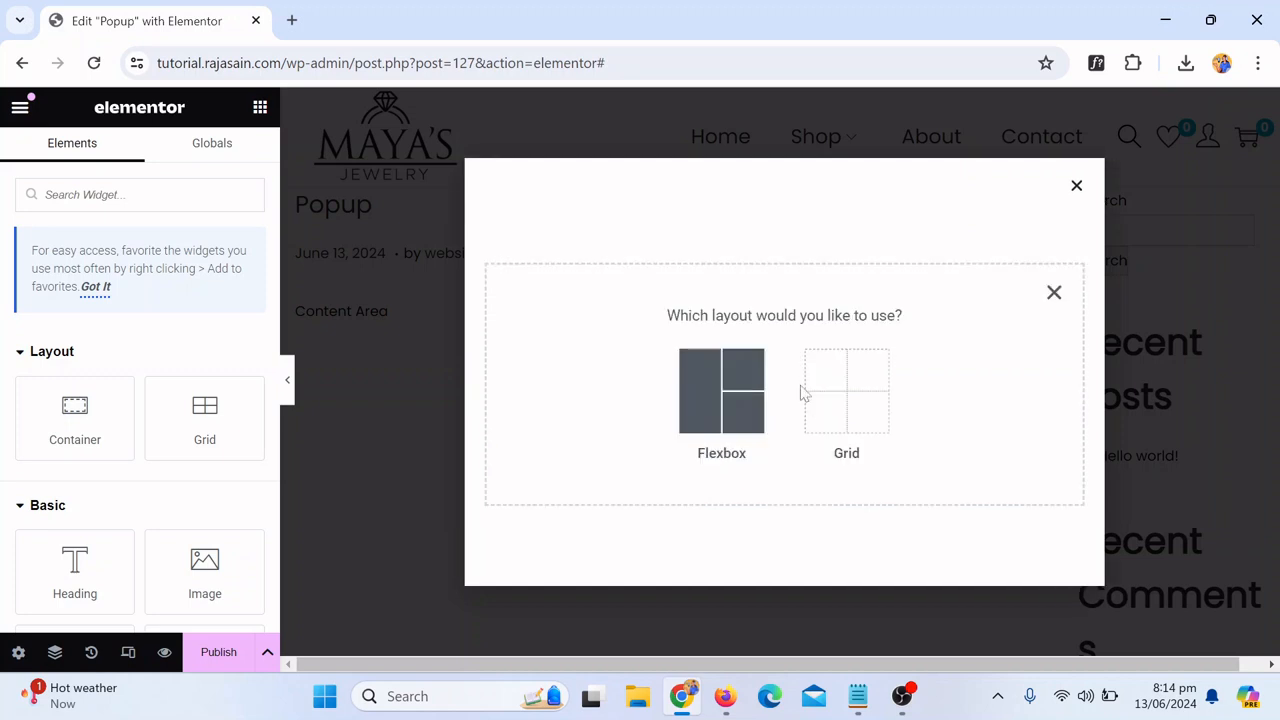
left_click(704, 428)
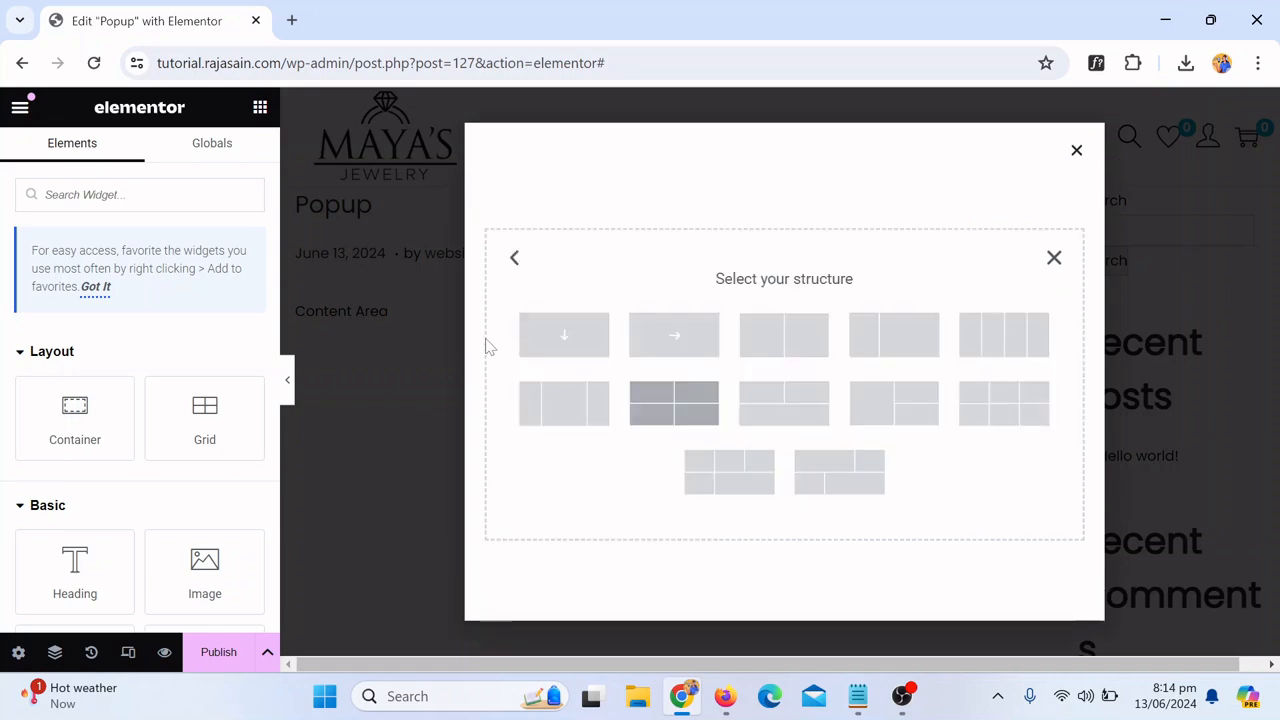
left_click(560, 338)
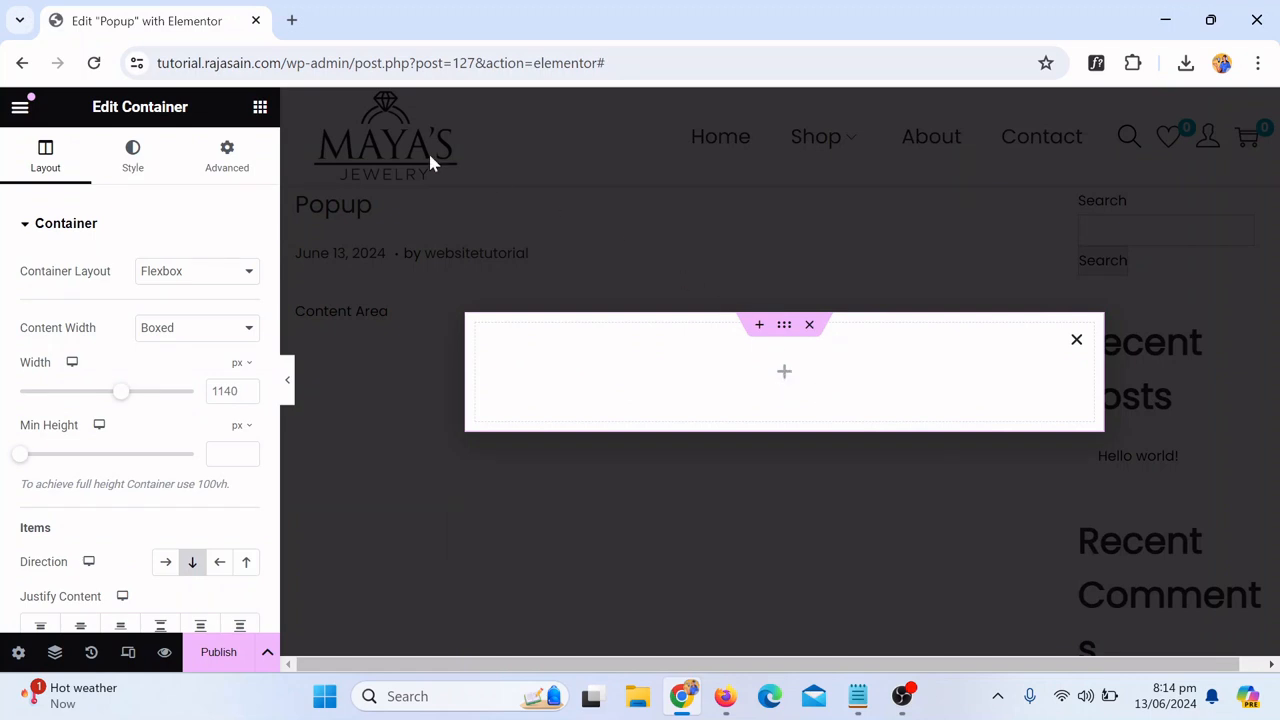
Step: Place an Image widget inside the popup's container
left_click(260, 110)
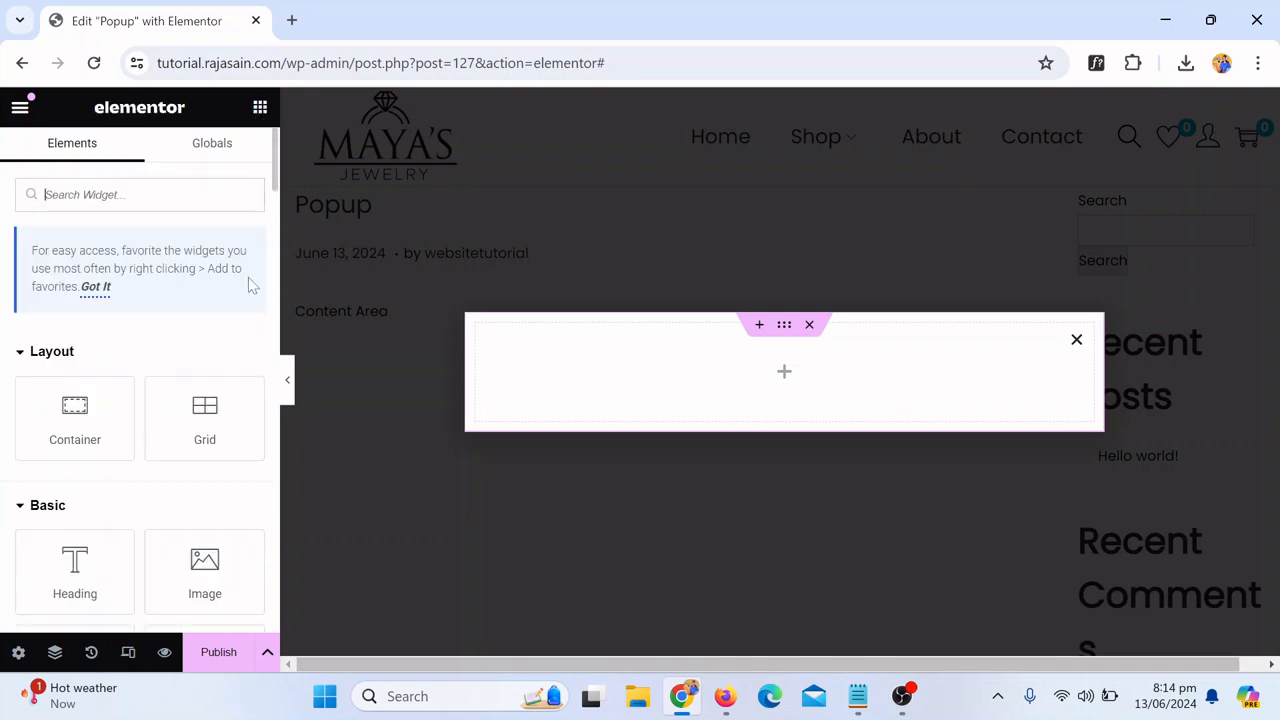
scroll(190, 330, "down", 1)
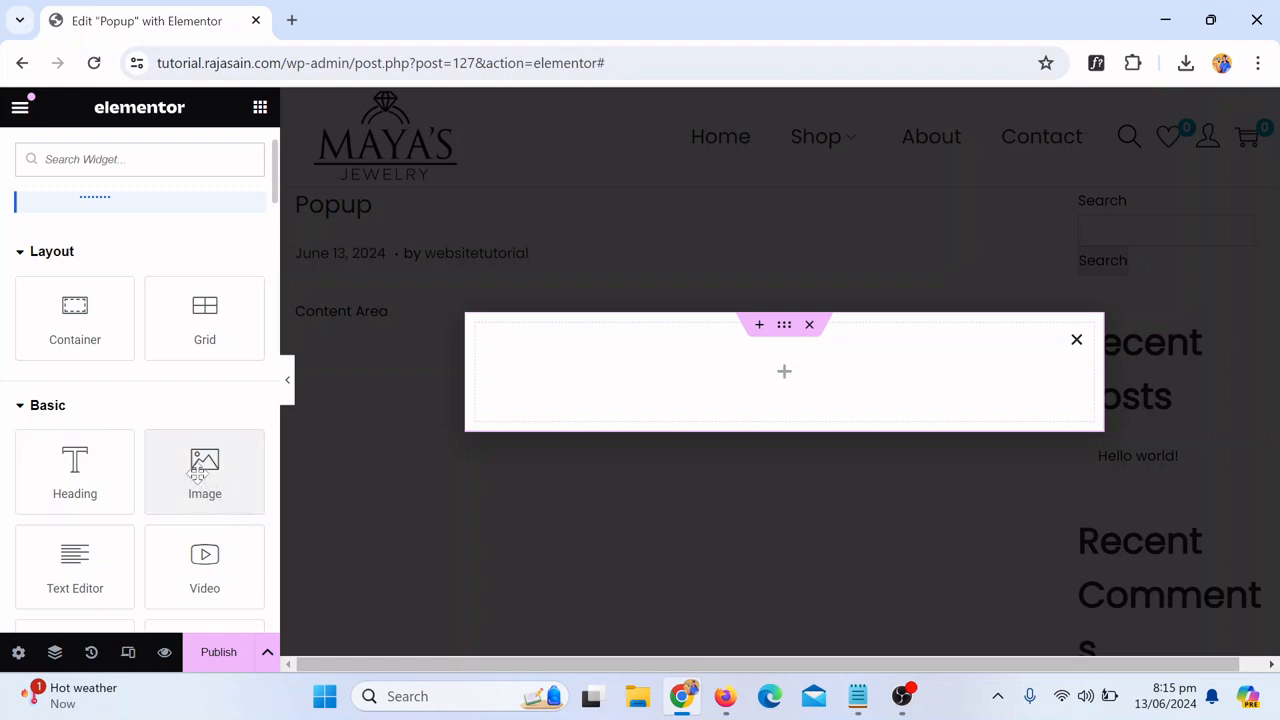
left_click_drag(196, 474, 781, 371)
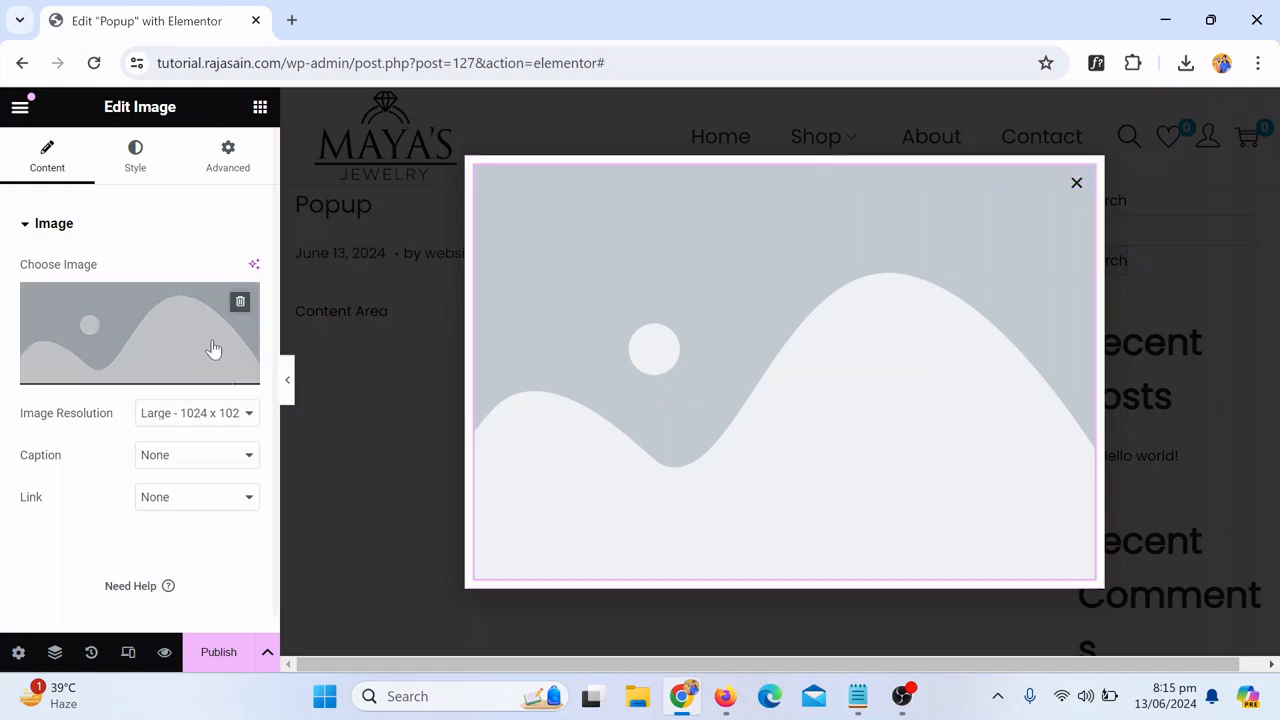
Step: Upload chest-281253_1280 from the Desktop and insert it as the image widget's picture
left_click(130, 342)
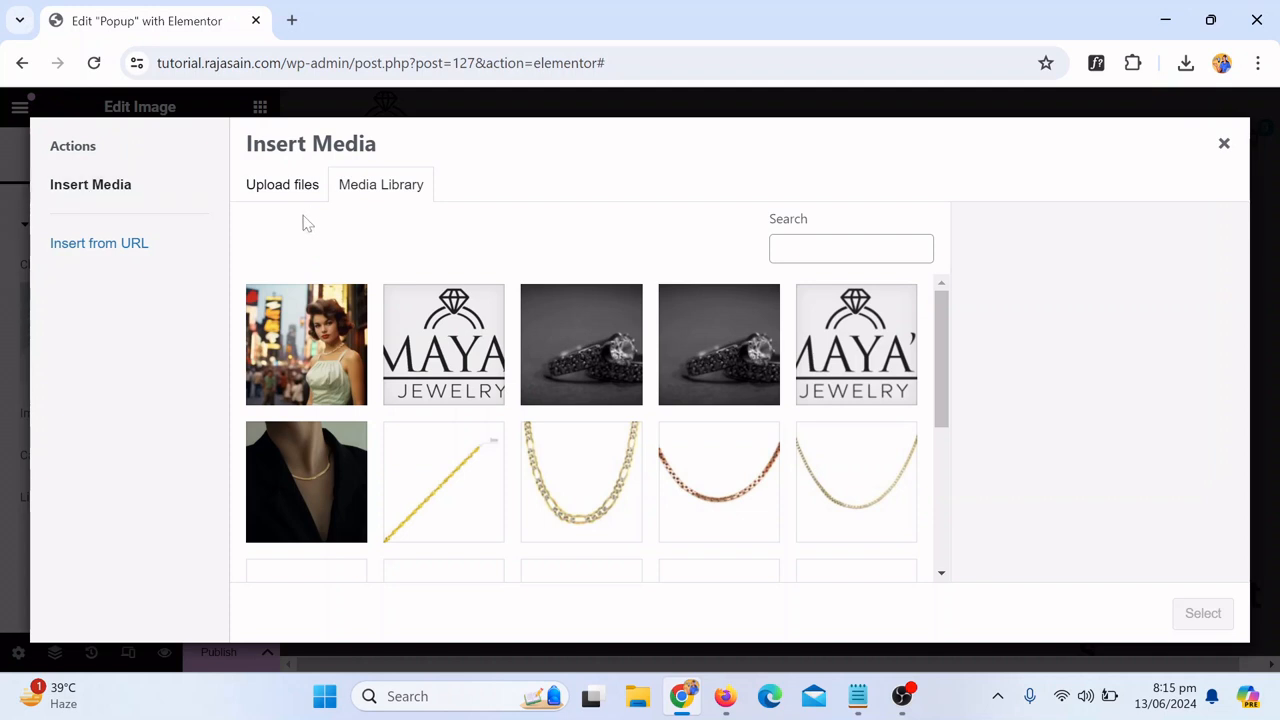
left_click(281, 190)
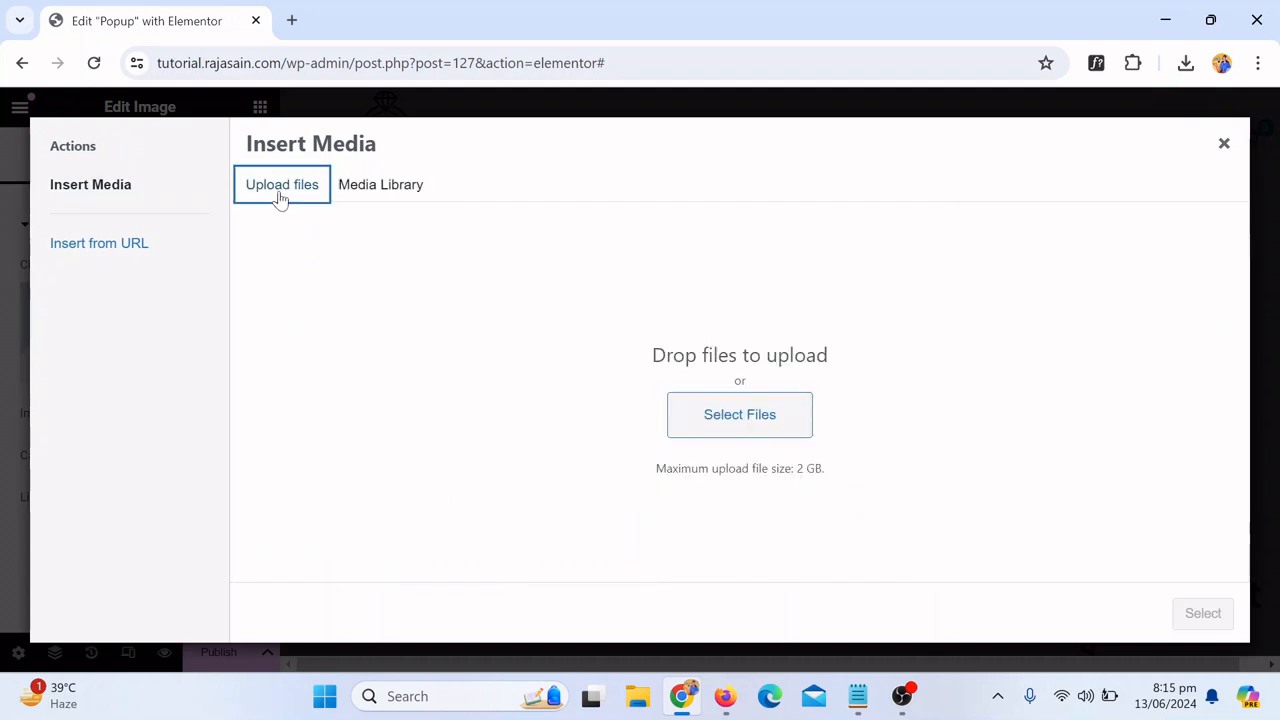
left_click(757, 418)
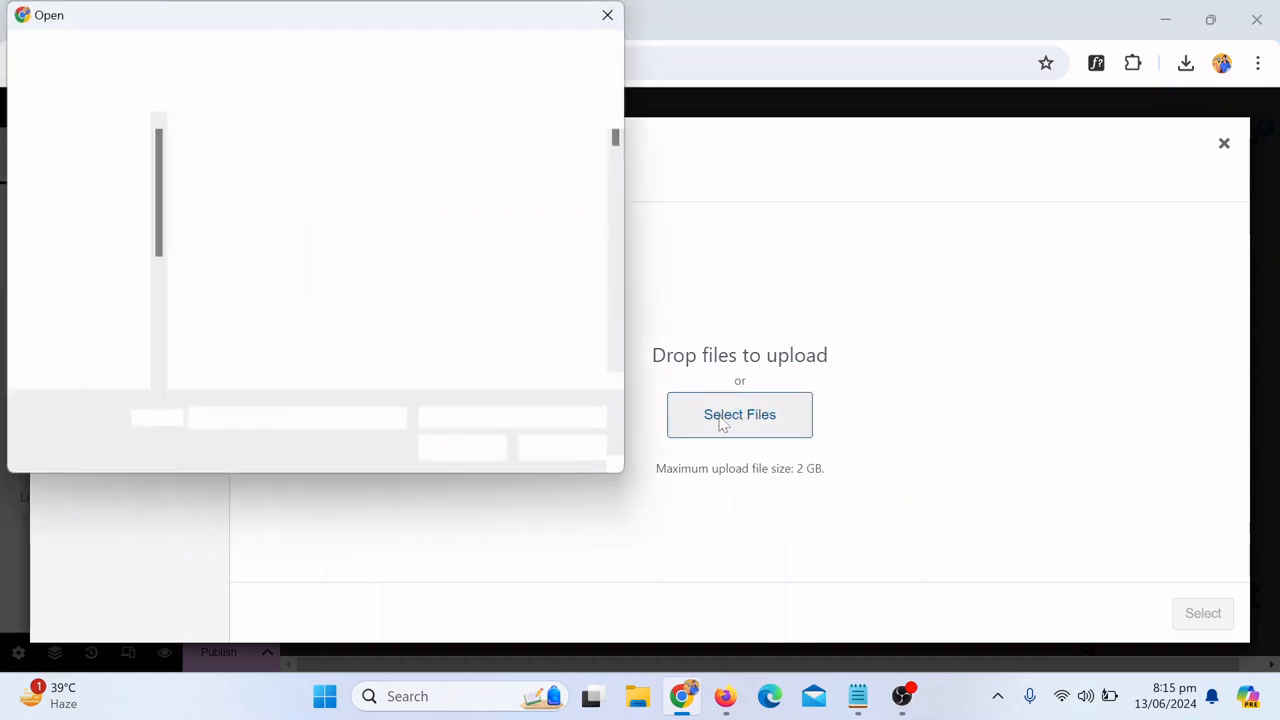
left_click(78, 245)
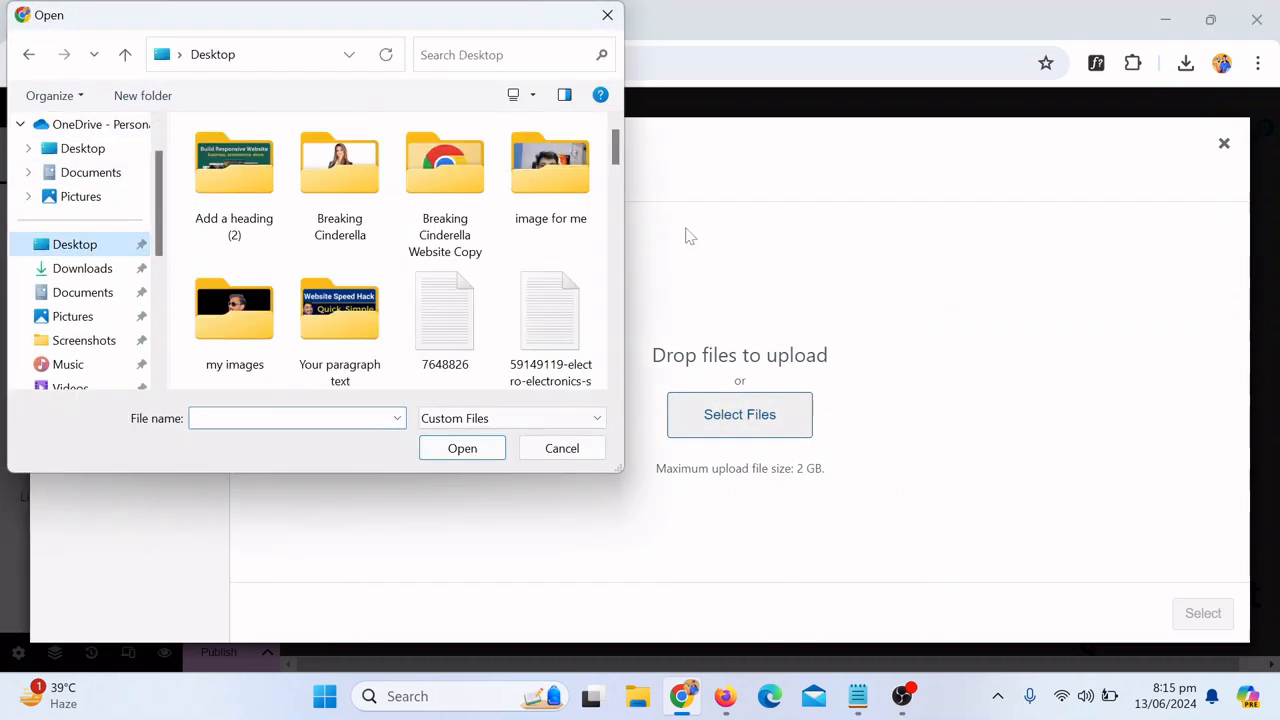
left_click_drag(619, 145, 625, 222)
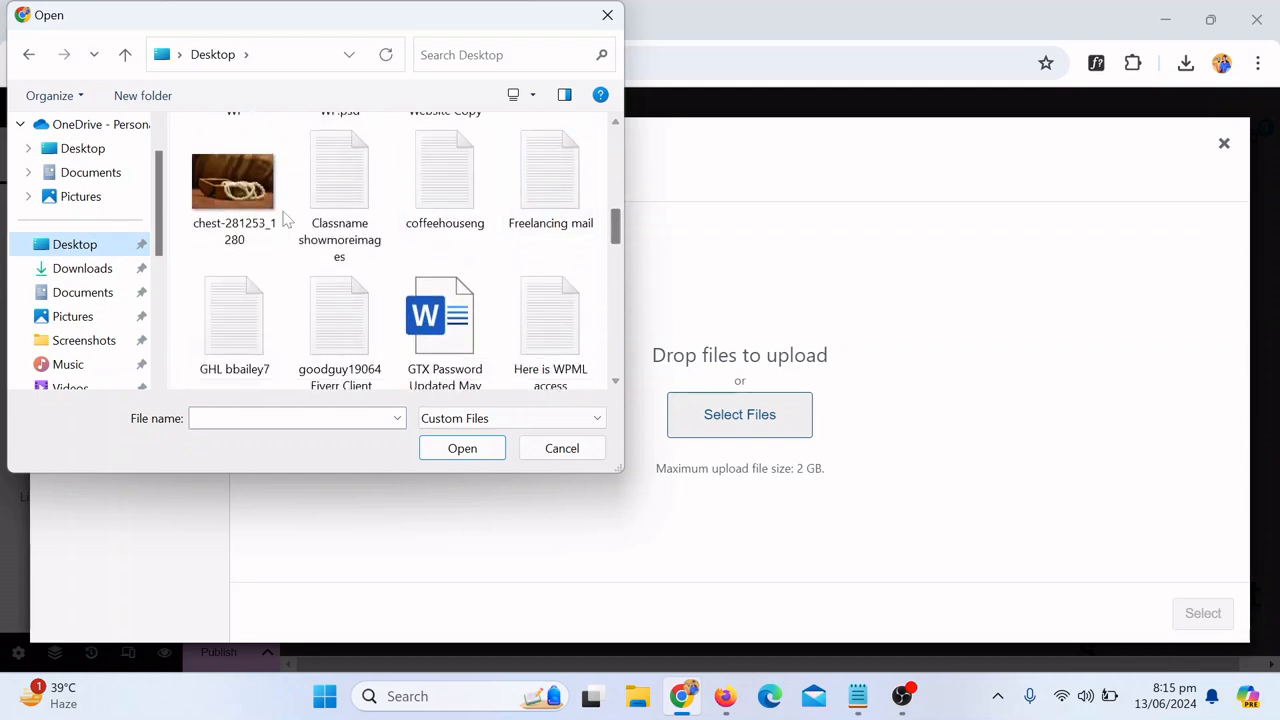
left_click(232, 190)
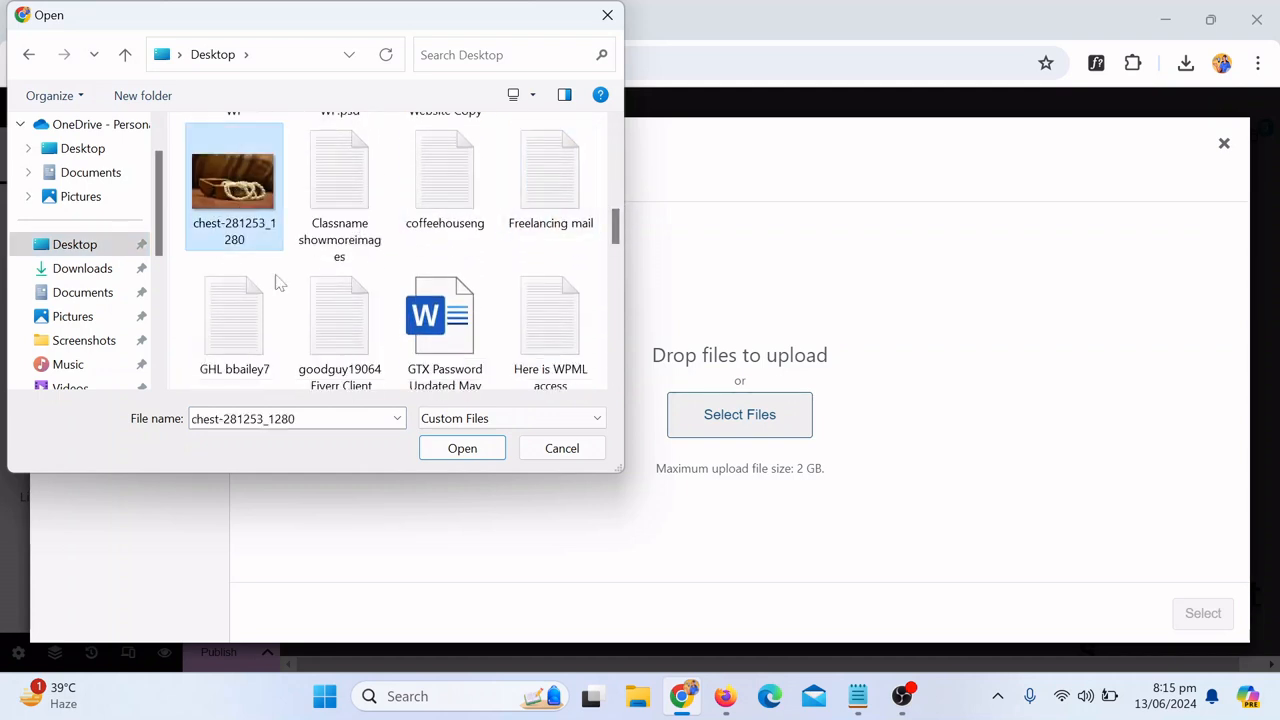
left_click(462, 452)
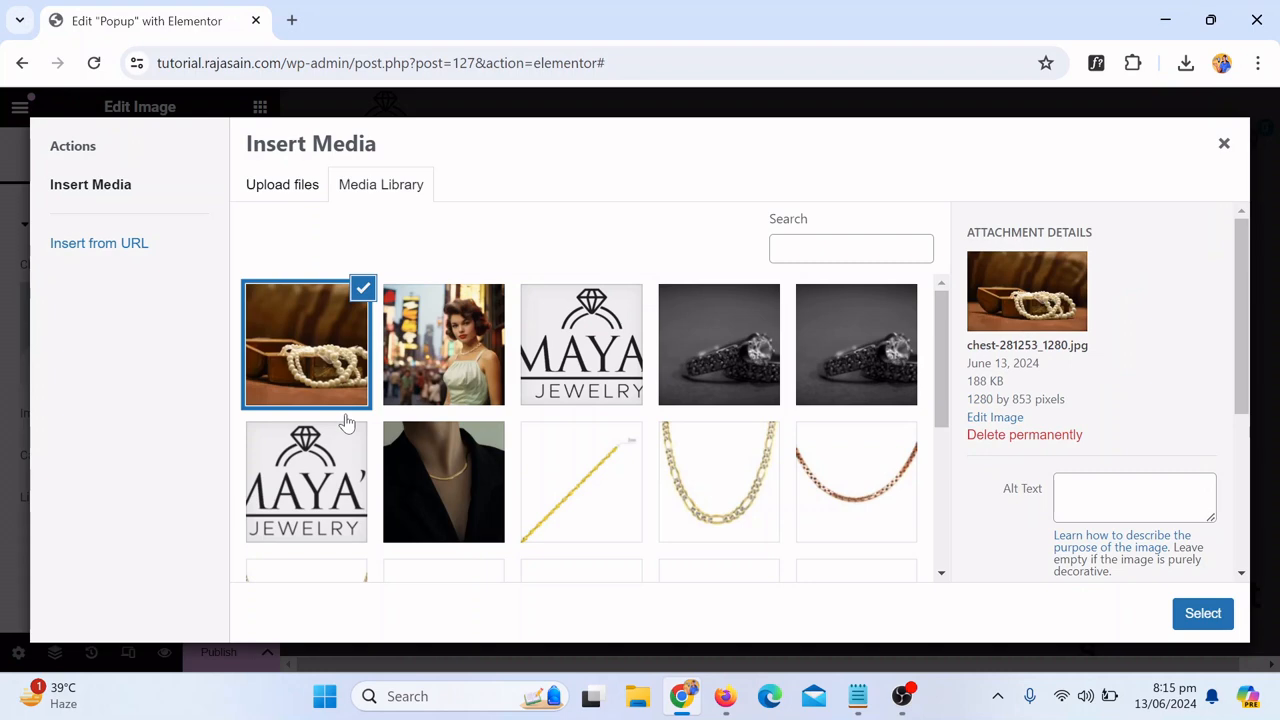
left_click(1203, 614)
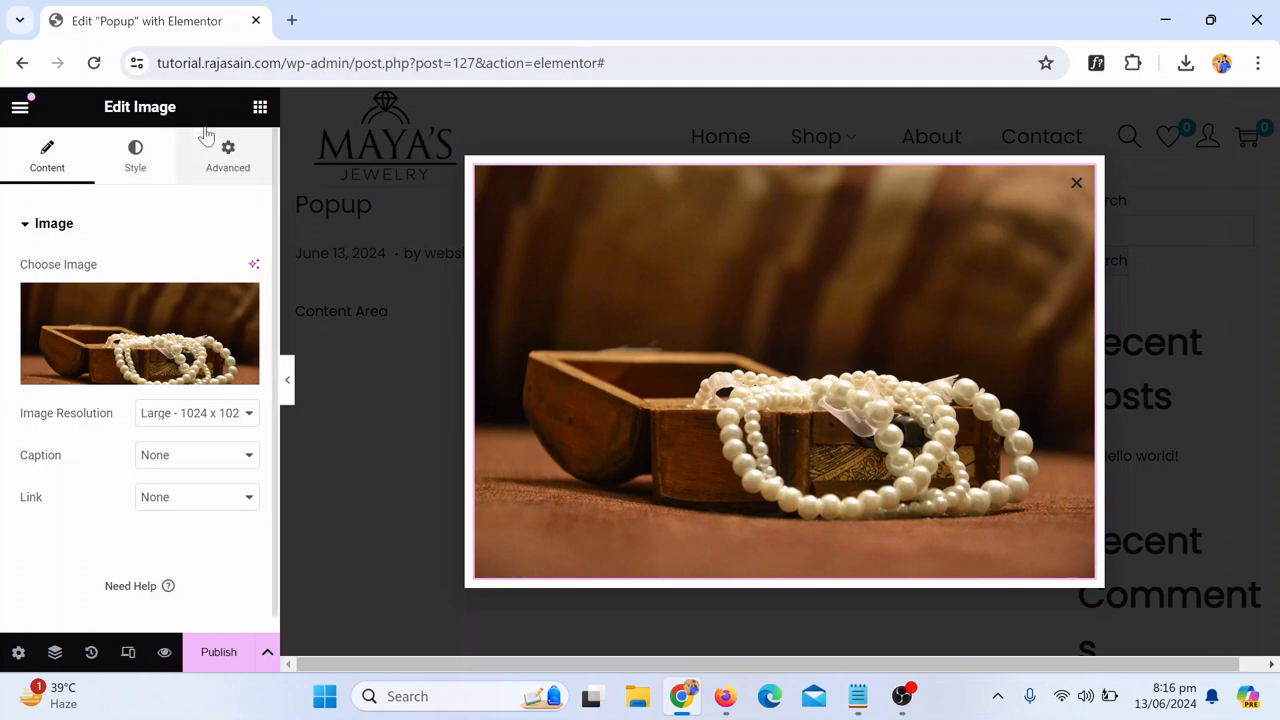
Step: Set the image's width to 100% in its style settings
left_click(140, 160)
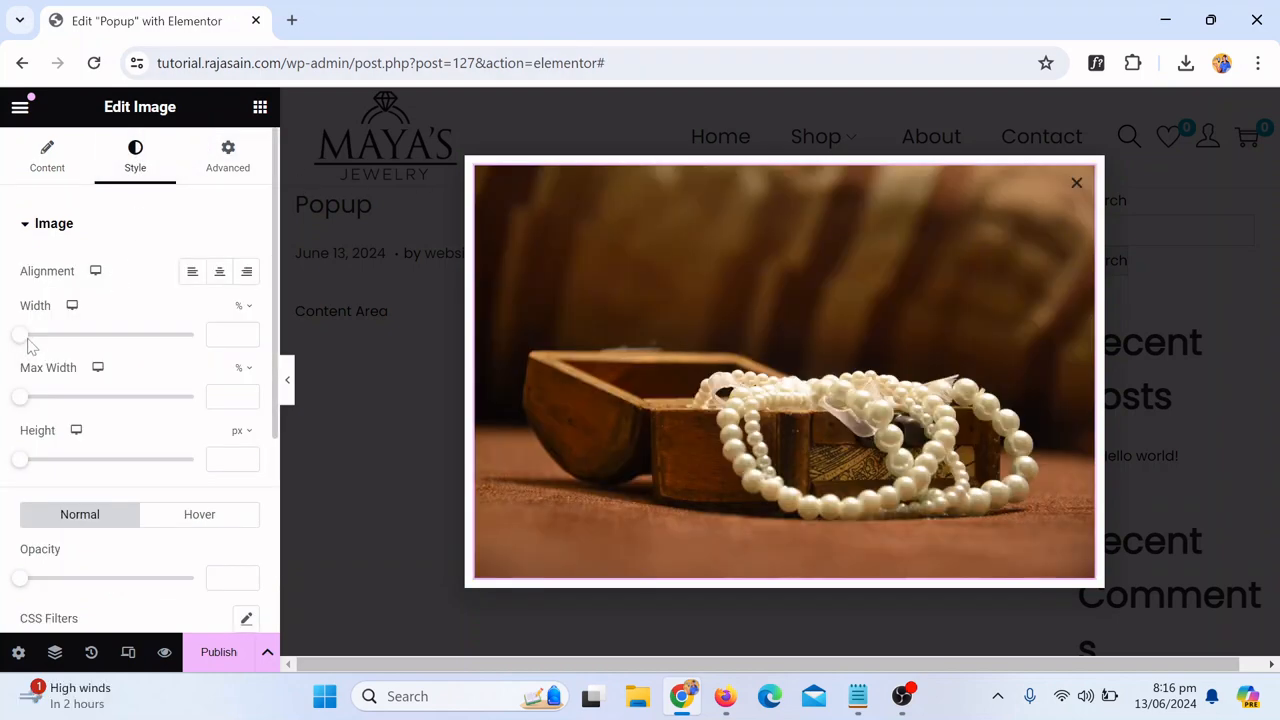
left_click_drag(22, 334, 250, 357)
left_click_drag(200, 337, 140, 330)
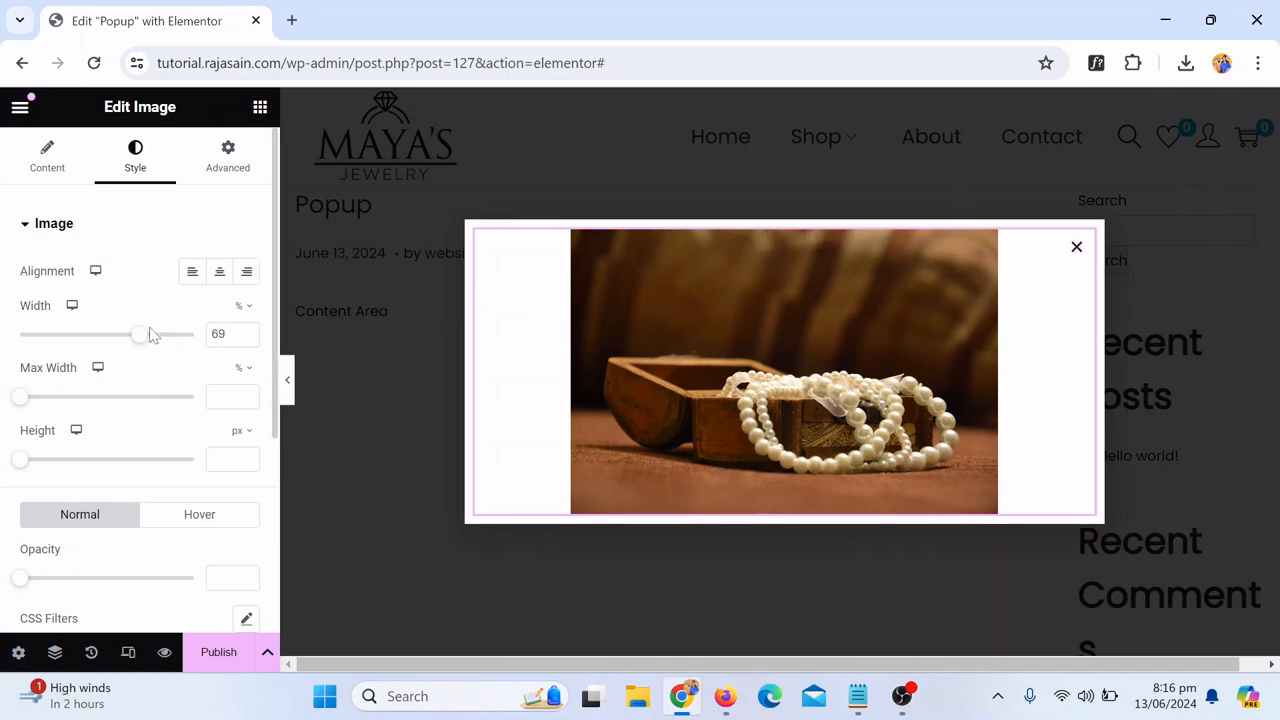
left_click_drag(138, 336, 257, 342)
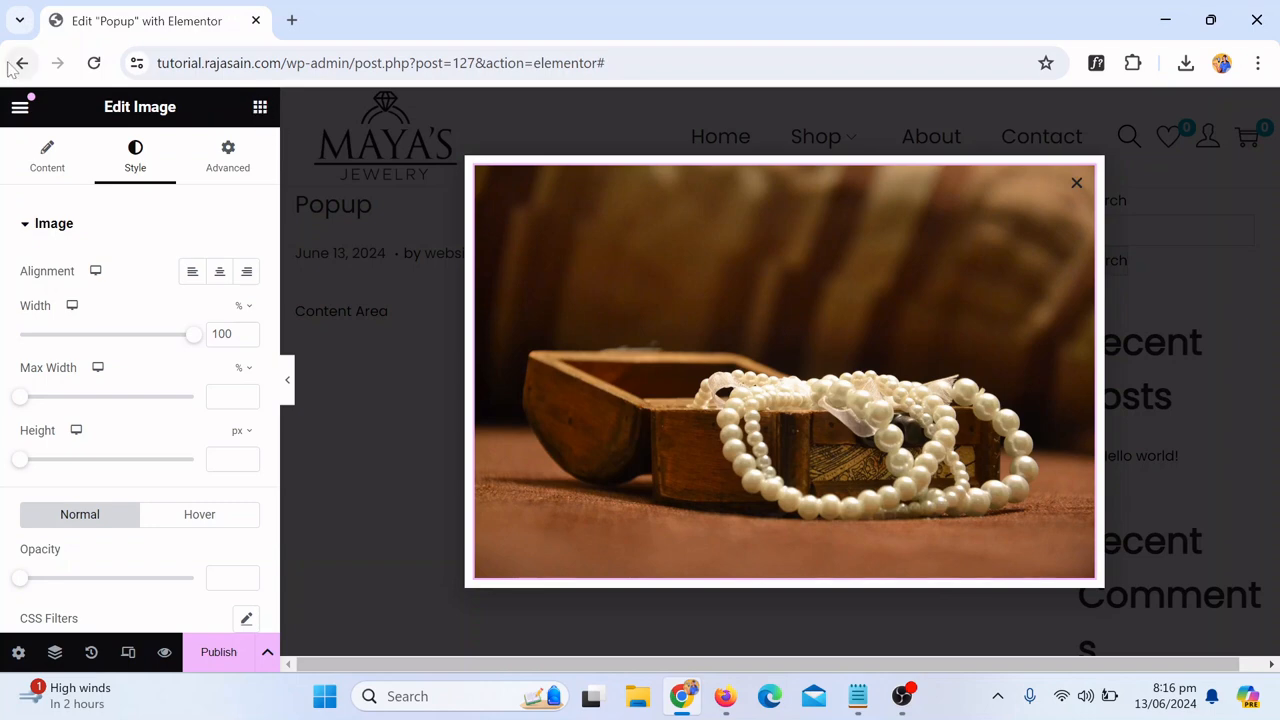
Step: Add a Heading widget below the image in the popup
left_click(262, 108)
scroll(105, 375, "down", 2)
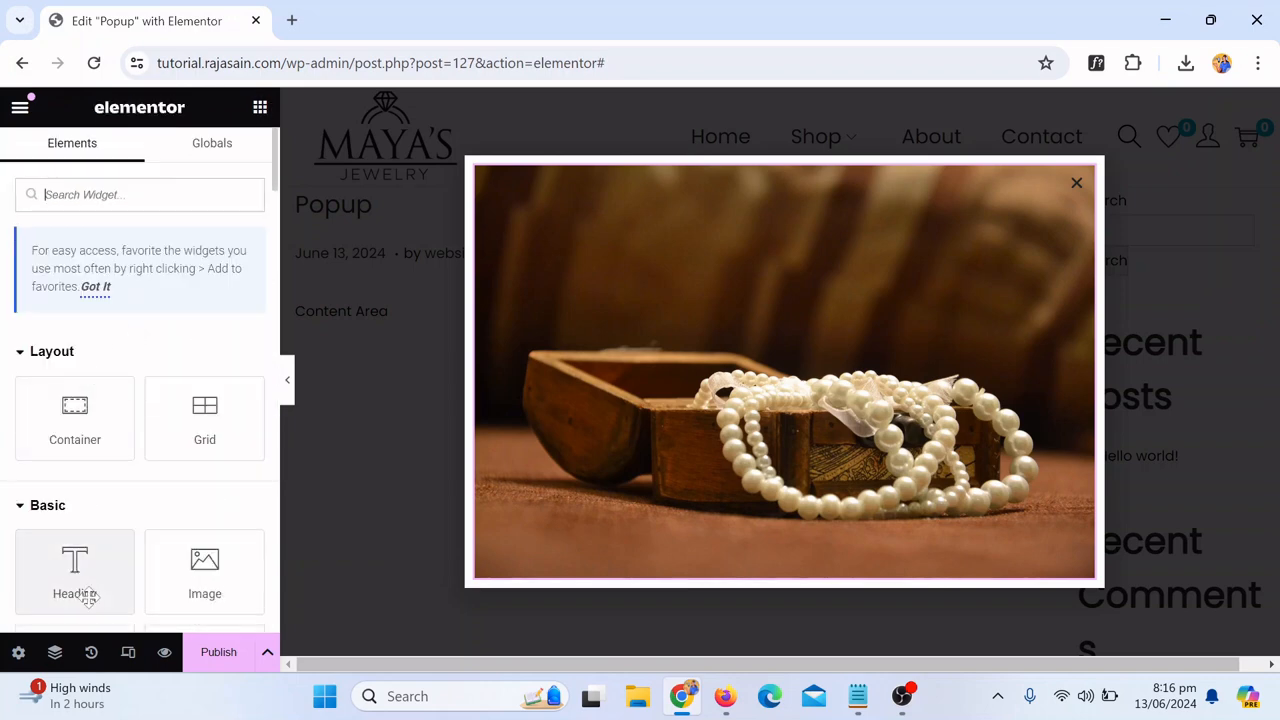
left_click_drag(63, 572, 794, 546)
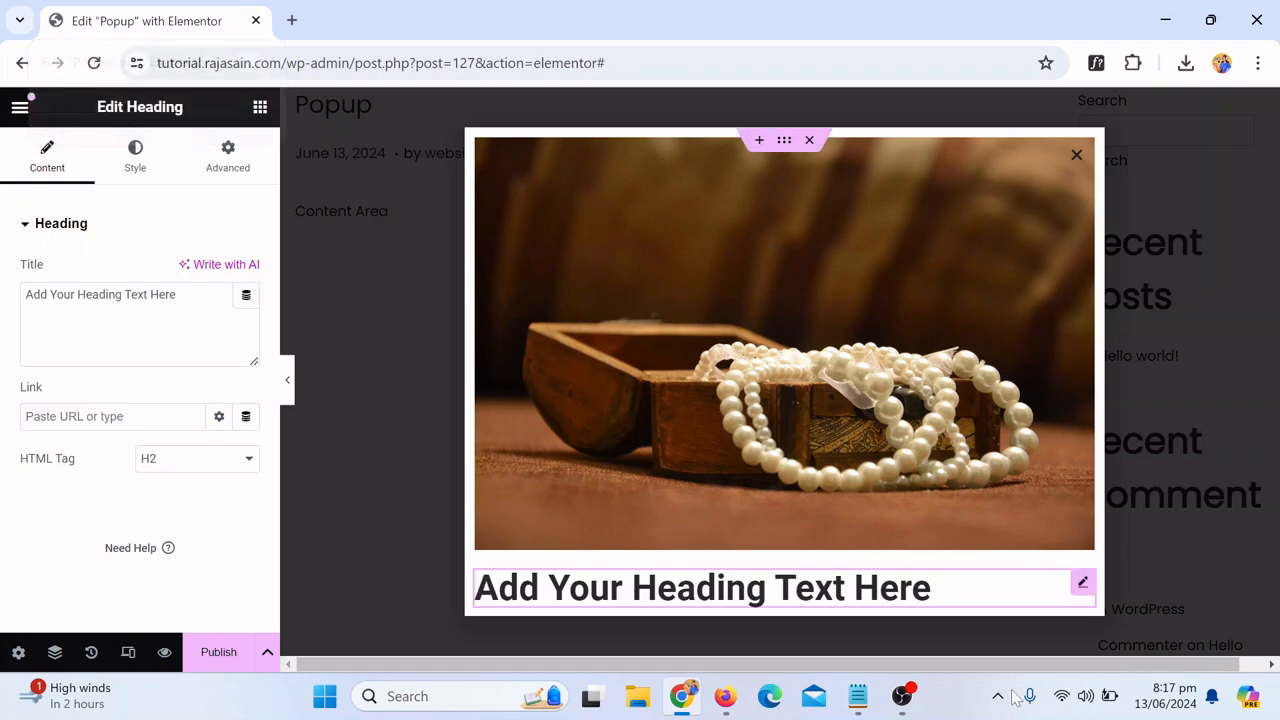
Step: Replace the heading's title with "Sign up for our monthly updates new styles added, discounts and upcoming events"
scroll(864, 590, "down", 1)
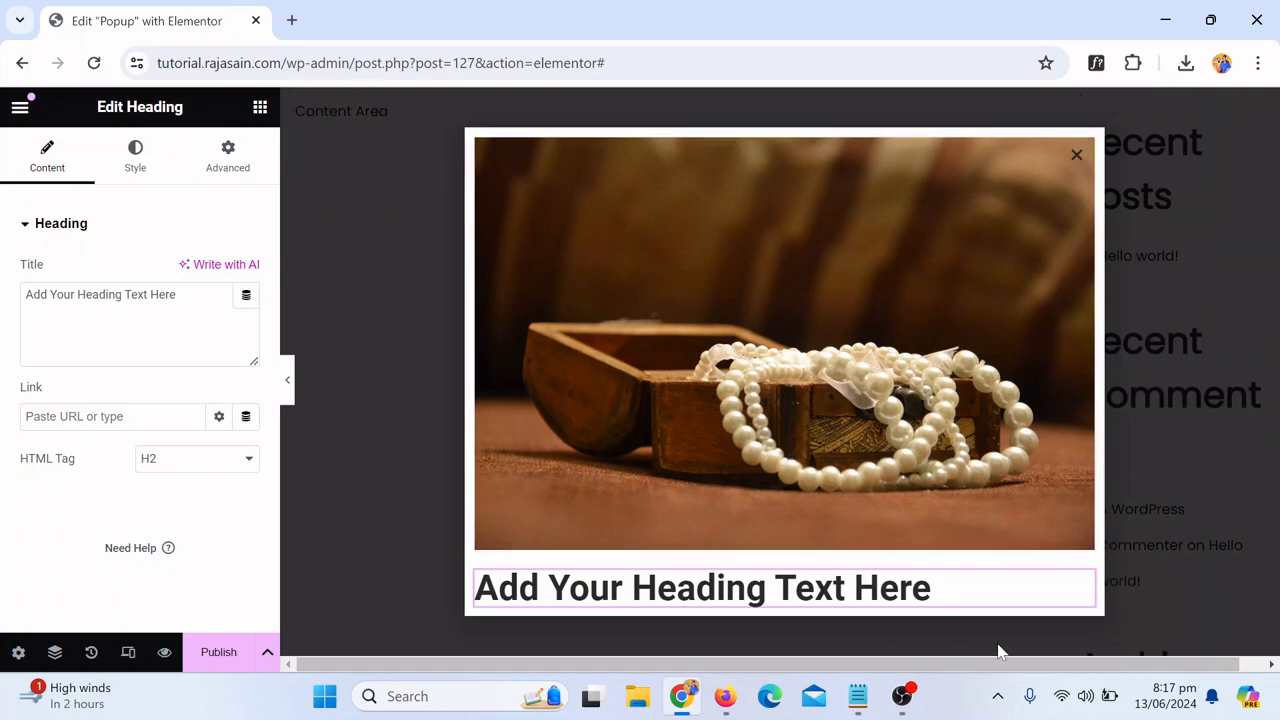
left_click(177, 295)
key("ctrl+a")
key("BackSpace")
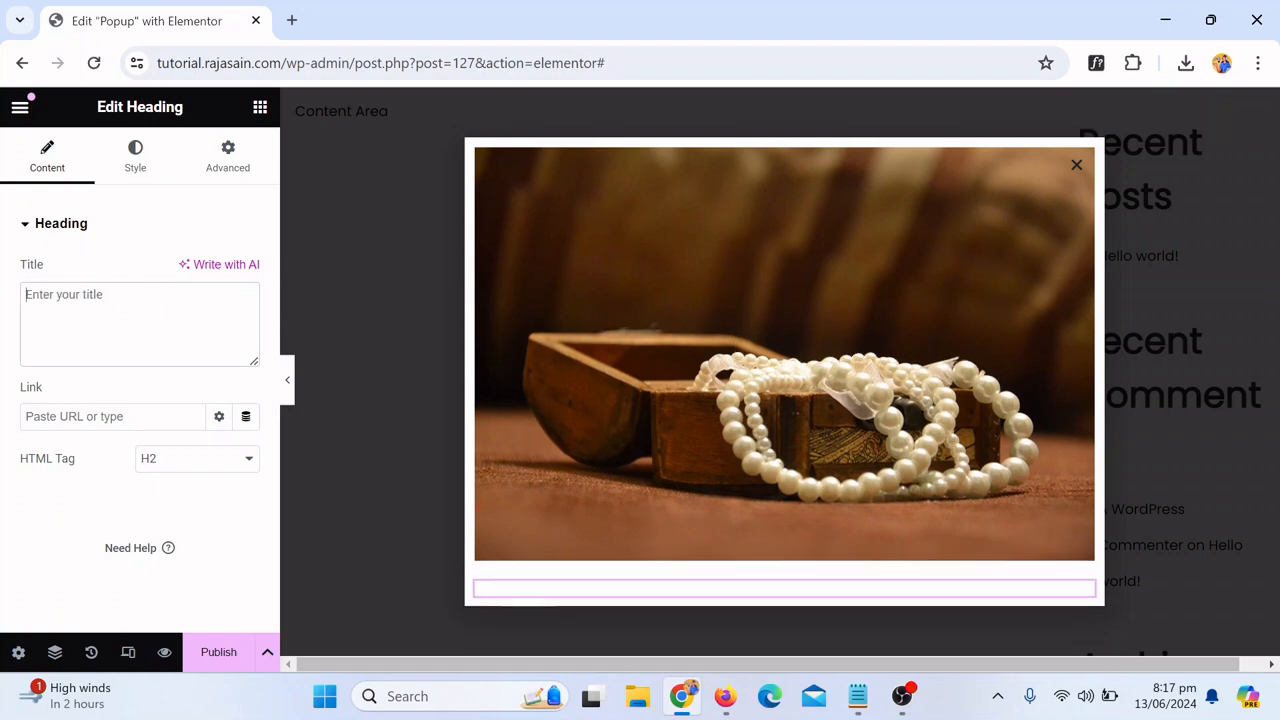
type("Sign up for our monthly updates new styles added, discounts and upcoming events")
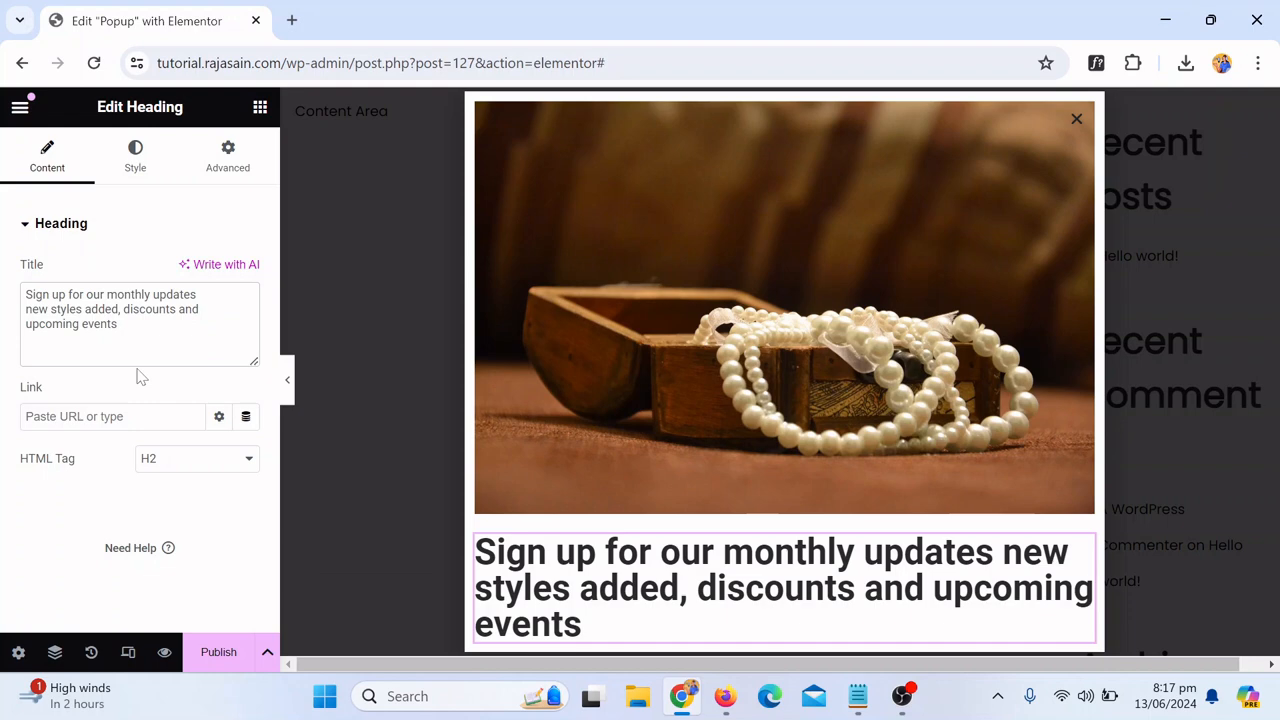
Step: Center-align the heading text in its style settings
scroll(830, 232, "down", 2)
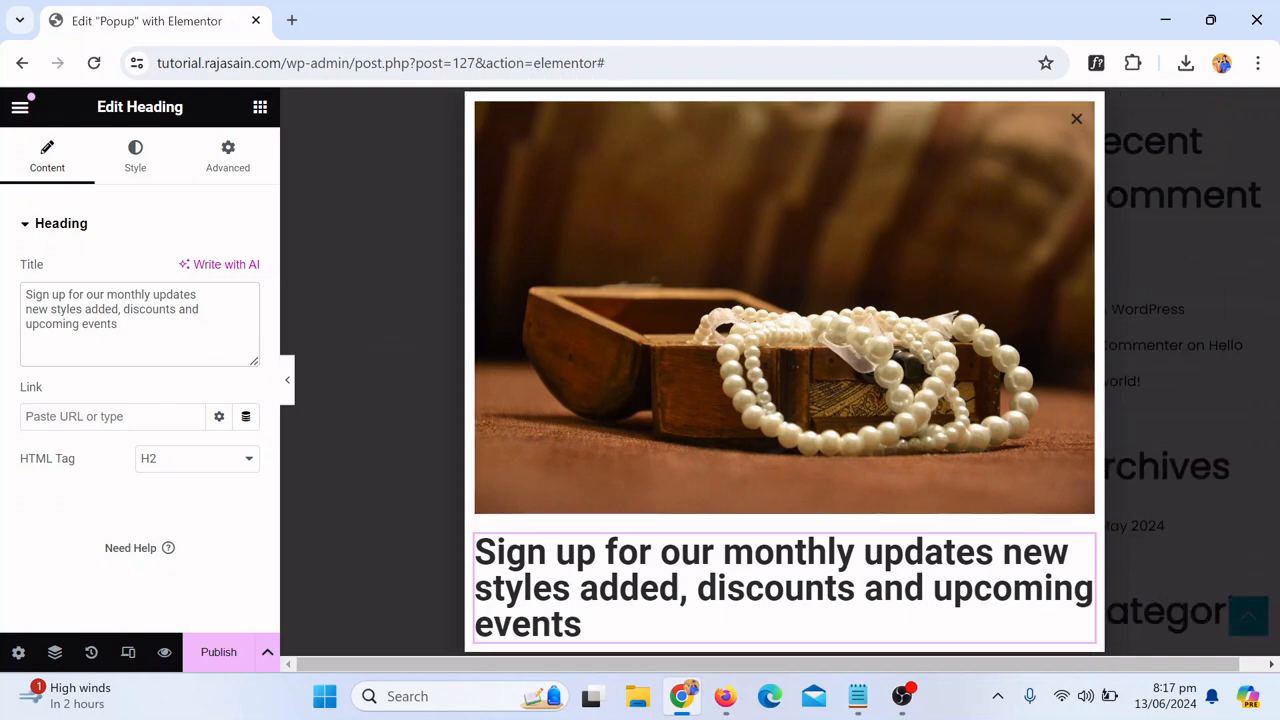
left_click(135, 160)
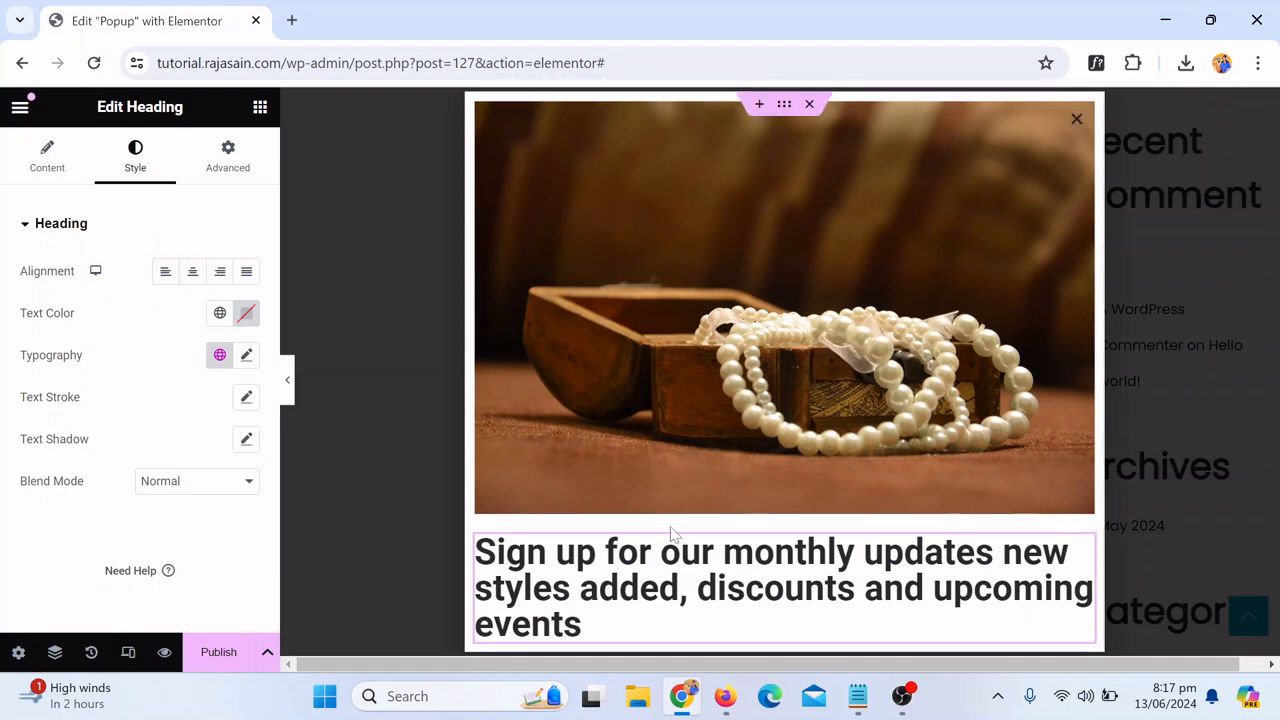
left_click(190, 274)
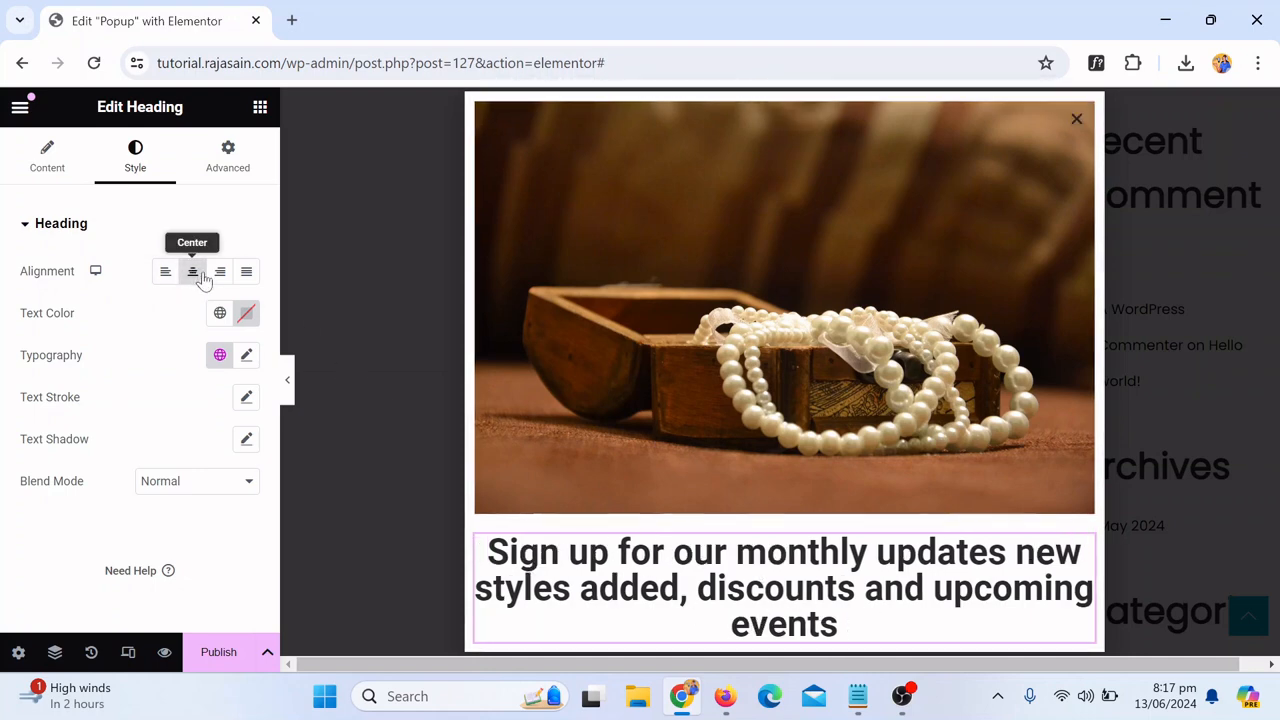
Step: Set the heading's typography font family to Montserrat
scroll(900, 470, "down", 1)
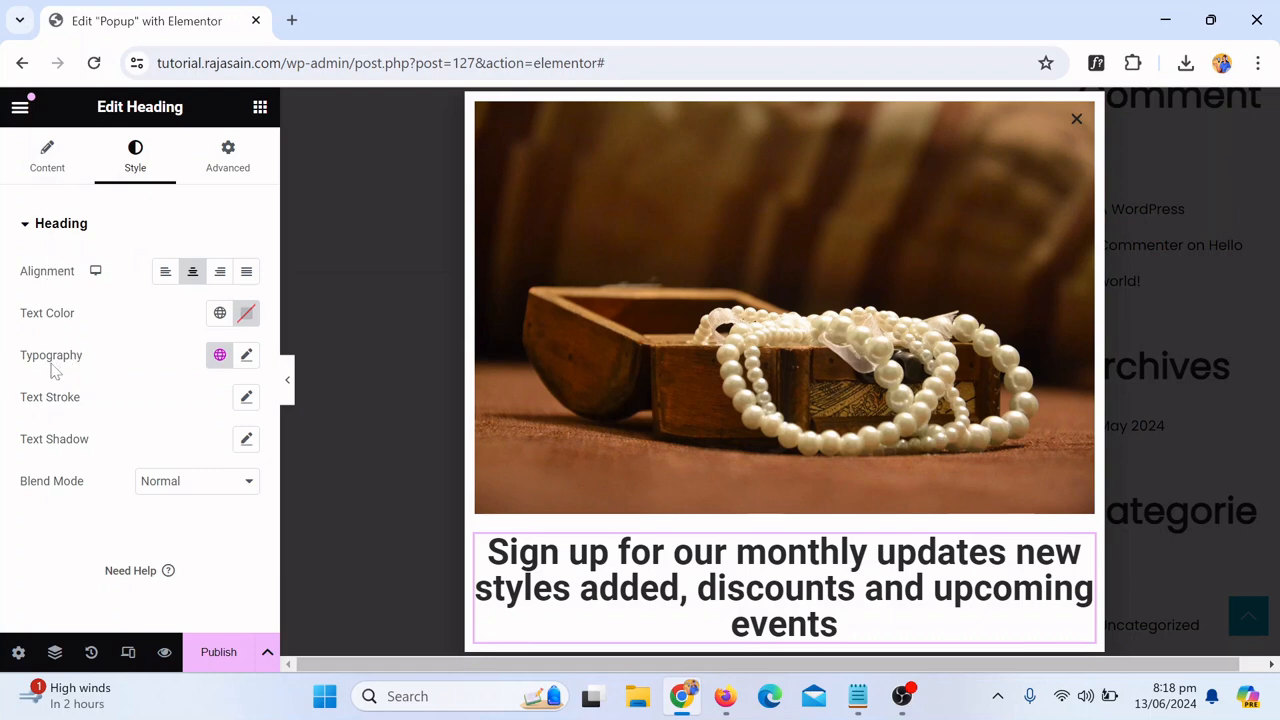
left_click(247, 360)
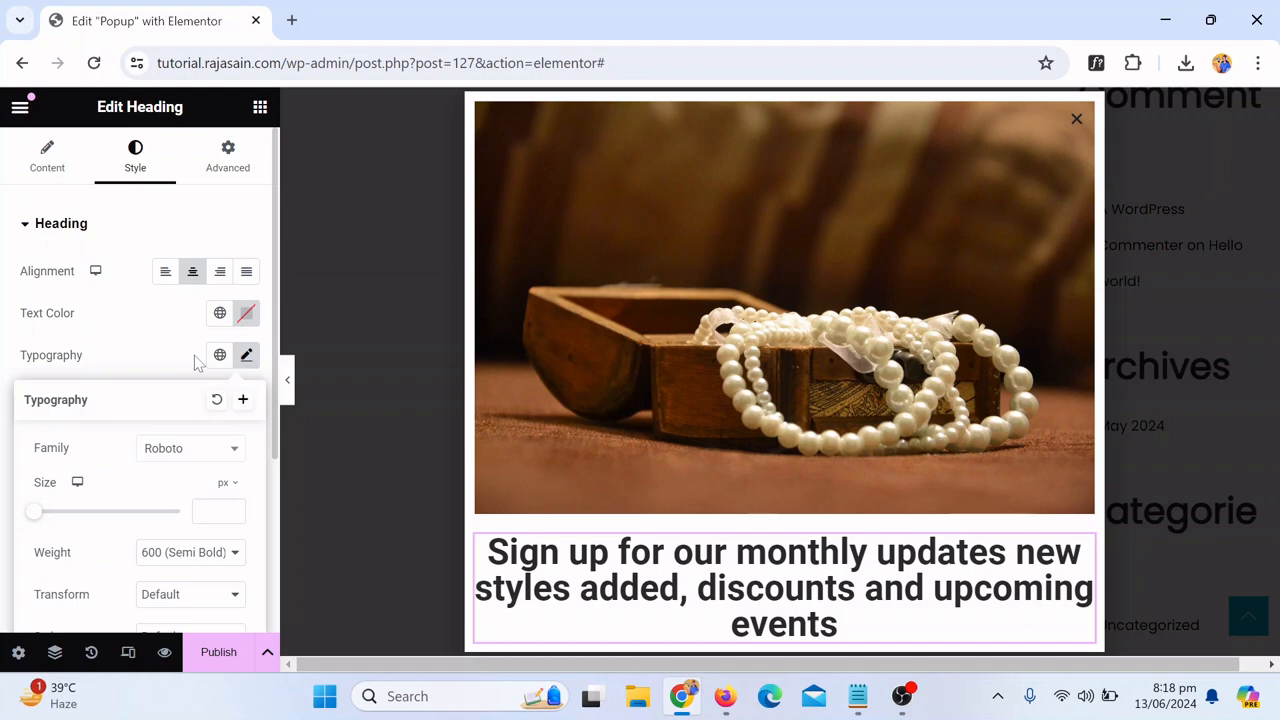
left_click(175, 451)
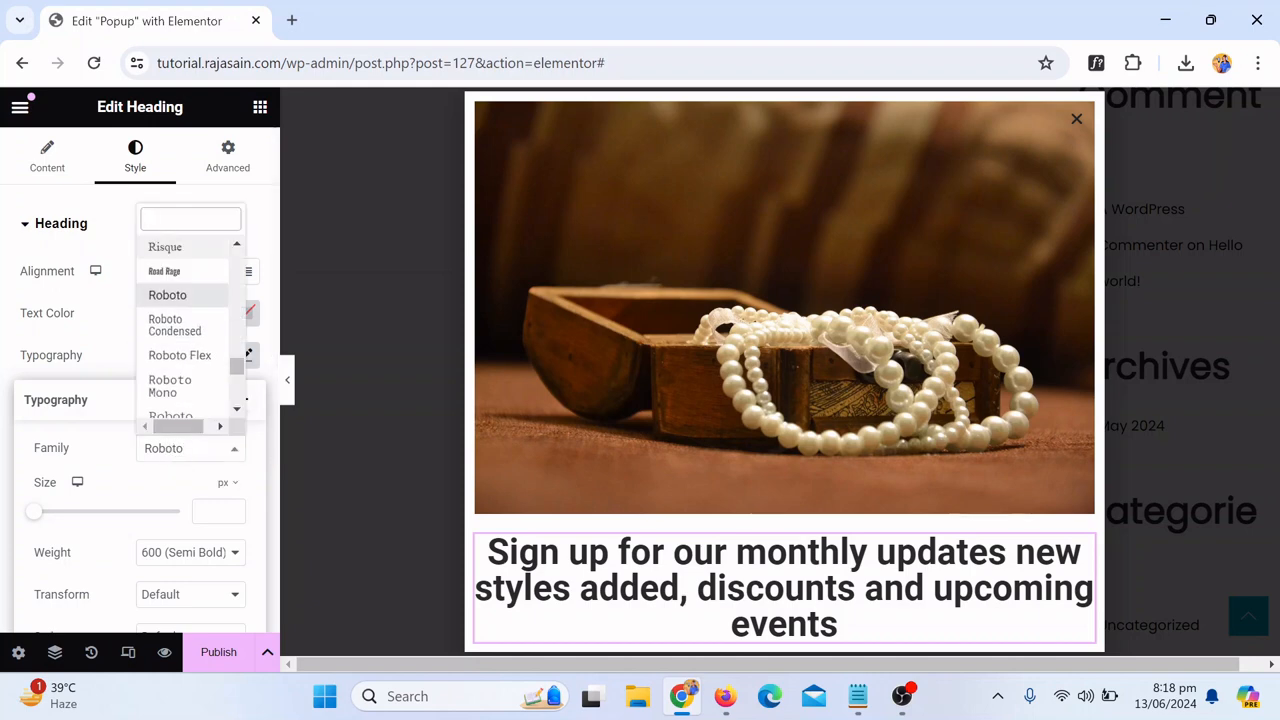
type("mon")
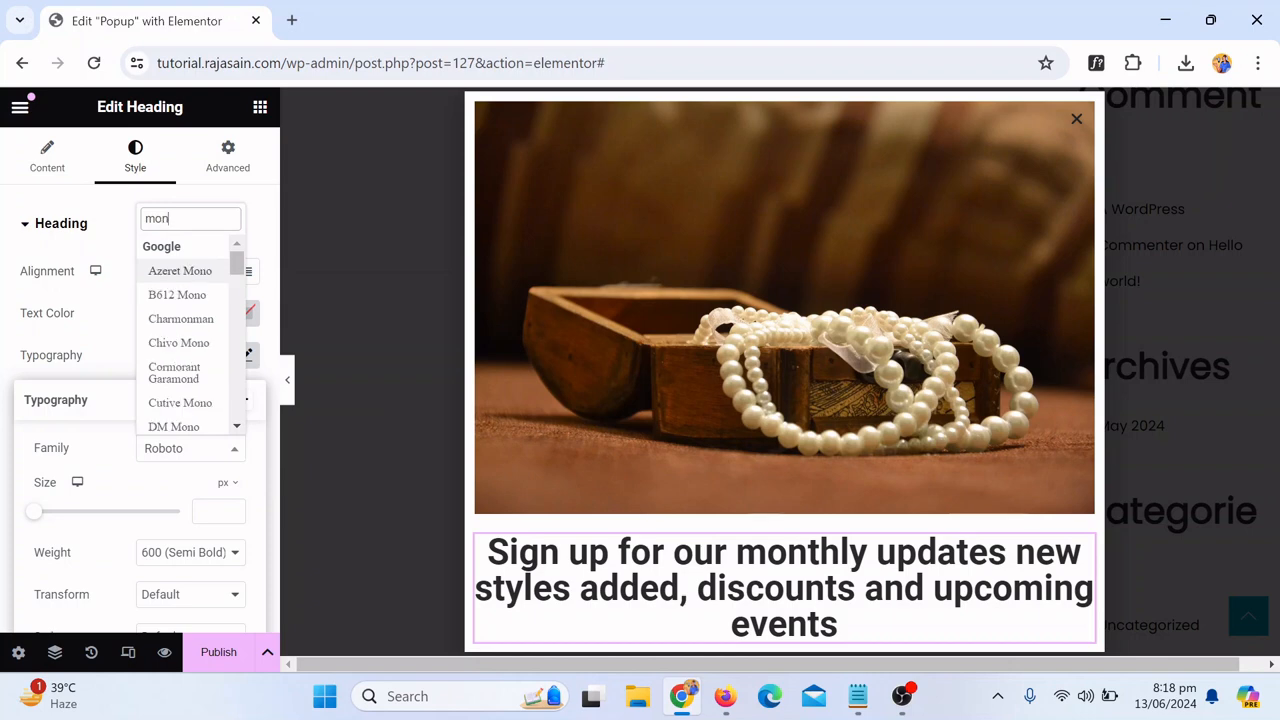
type("t")
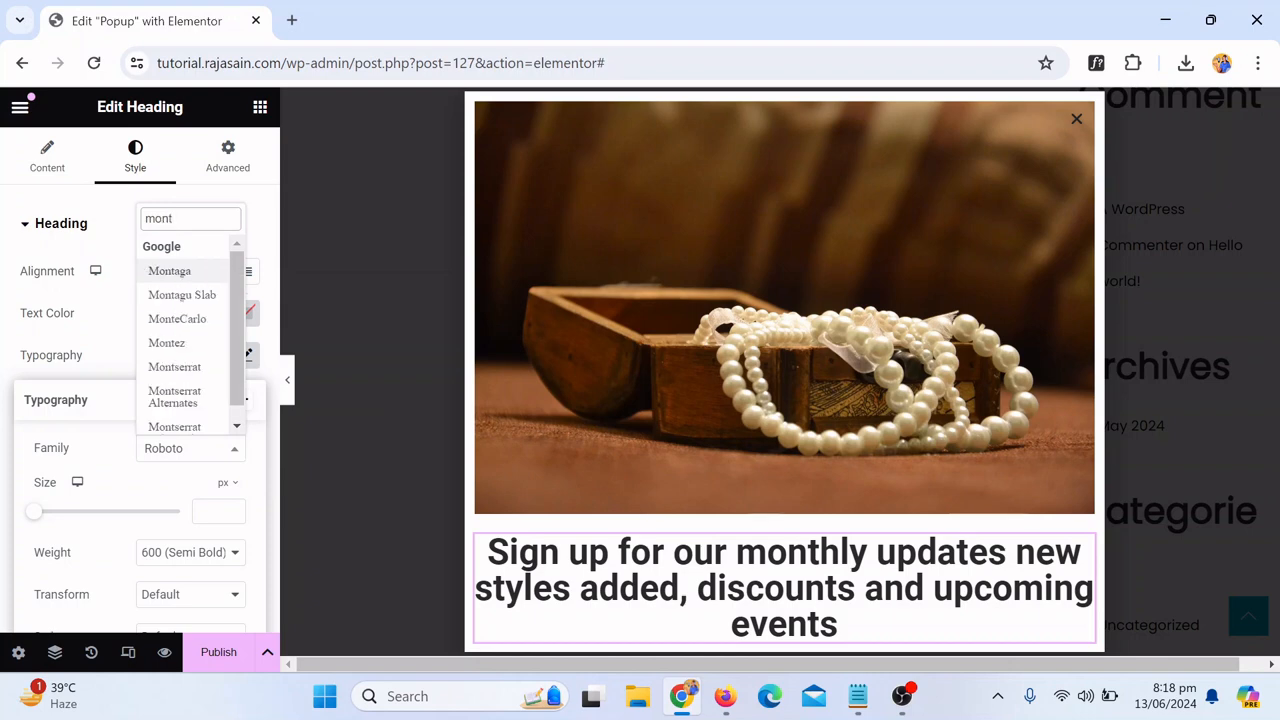
left_click(174, 367)
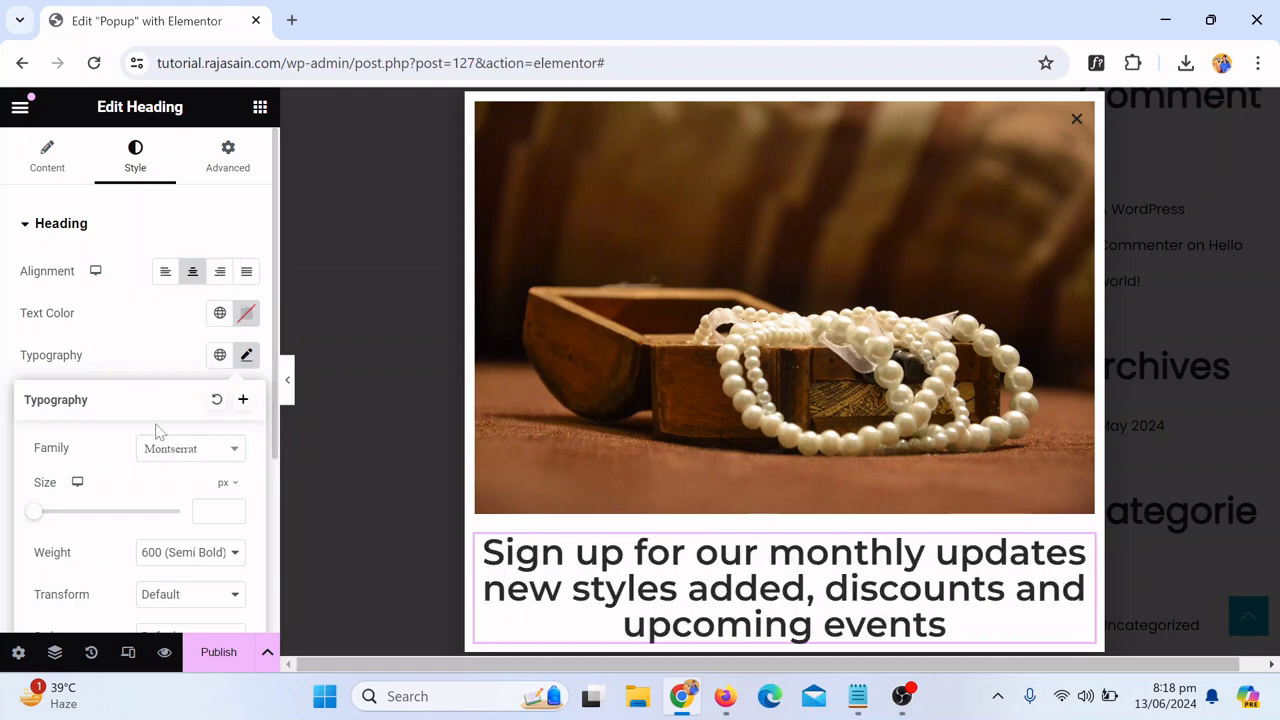
Step: Set the heading's font size to 23 px
scroll(130, 465, "down", 1)
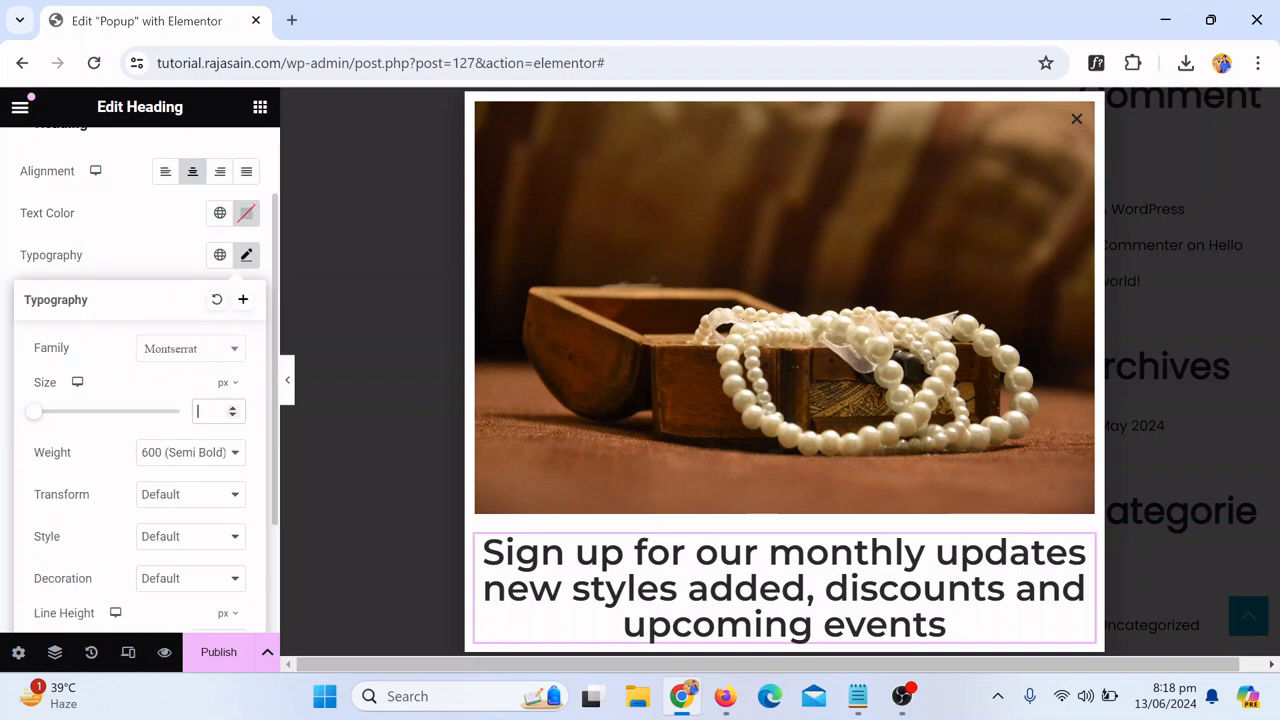
type("21")
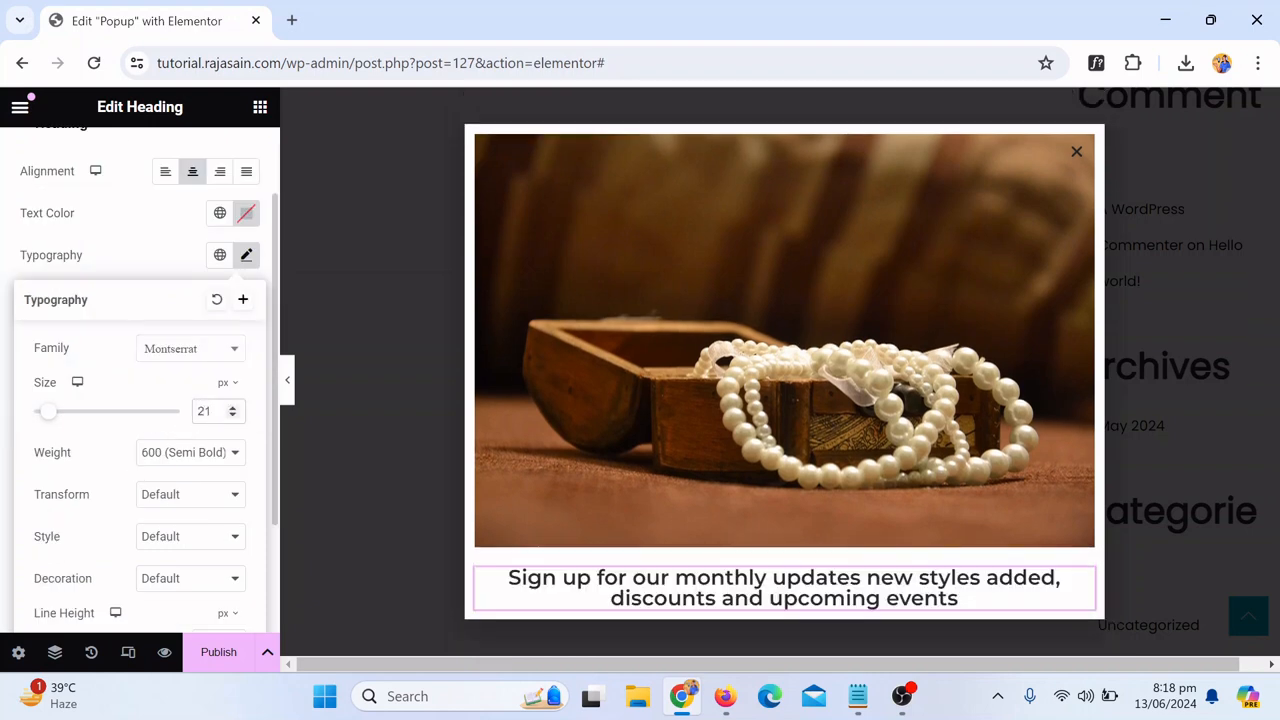
key("Up")
key("Up")
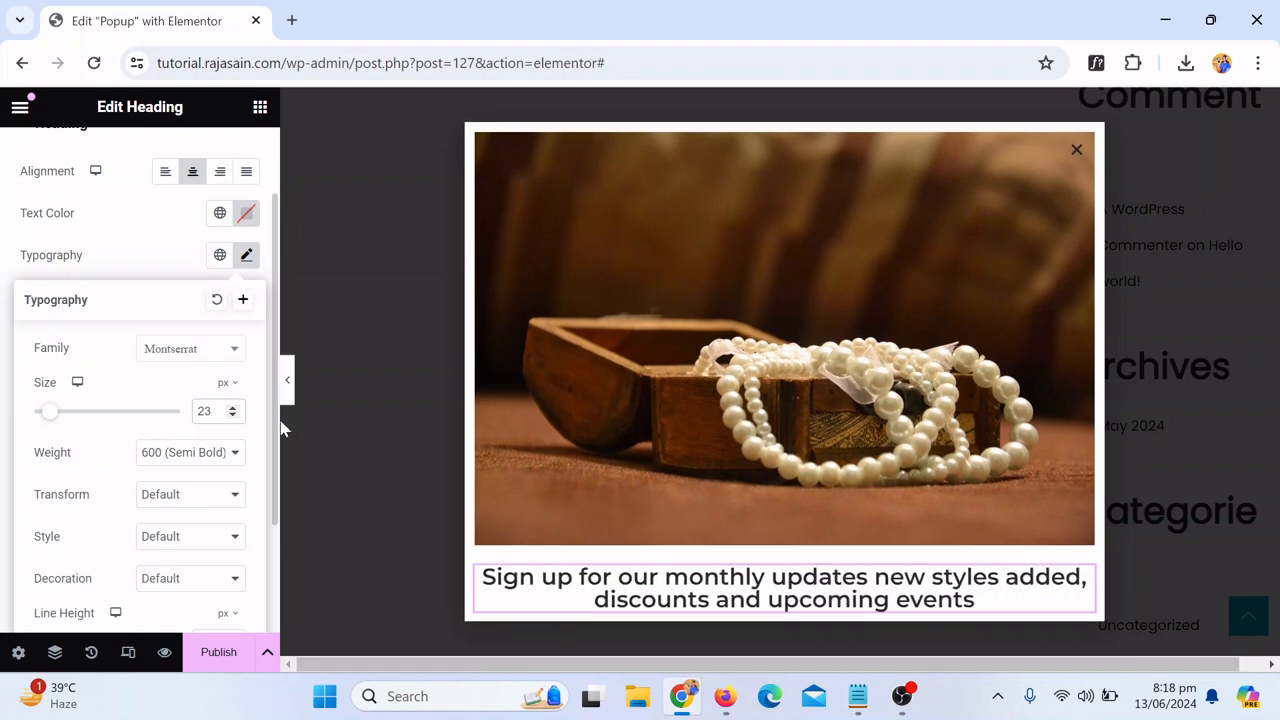
Step: Try several font weights for the heading and settle on 500 (Medium)
scroll(873, 357, "down", 1)
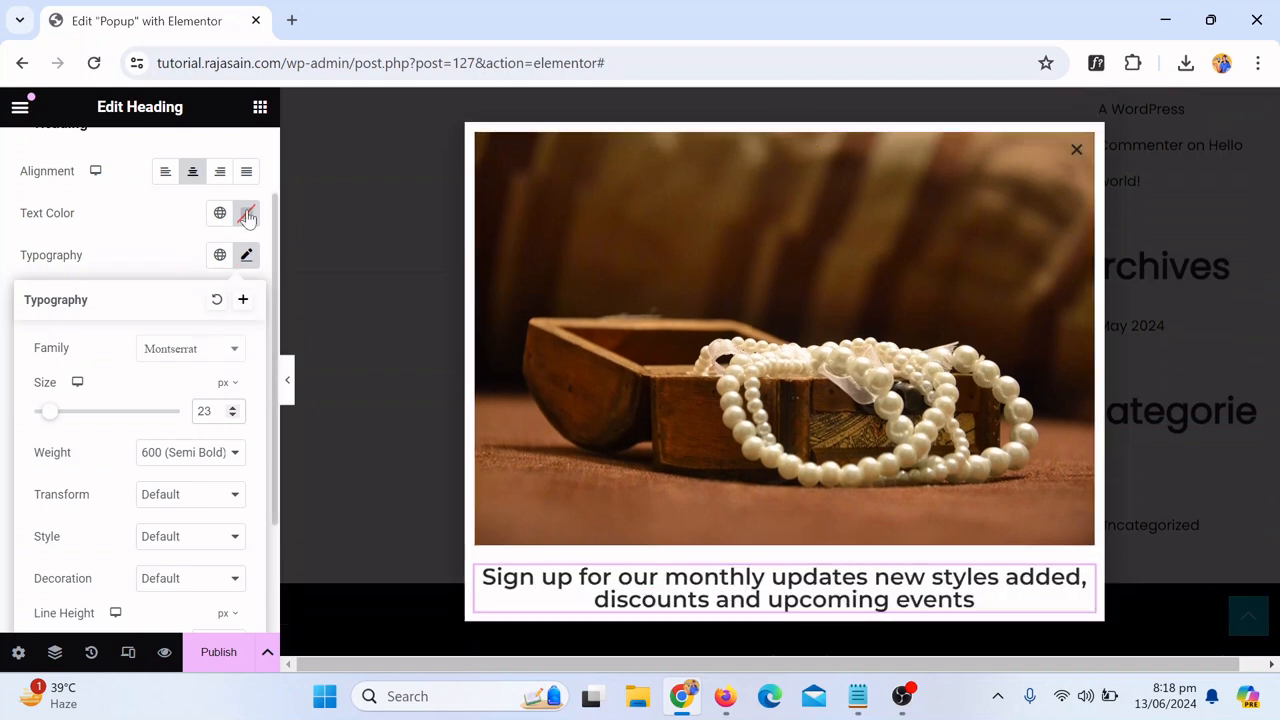
left_click(140, 251)
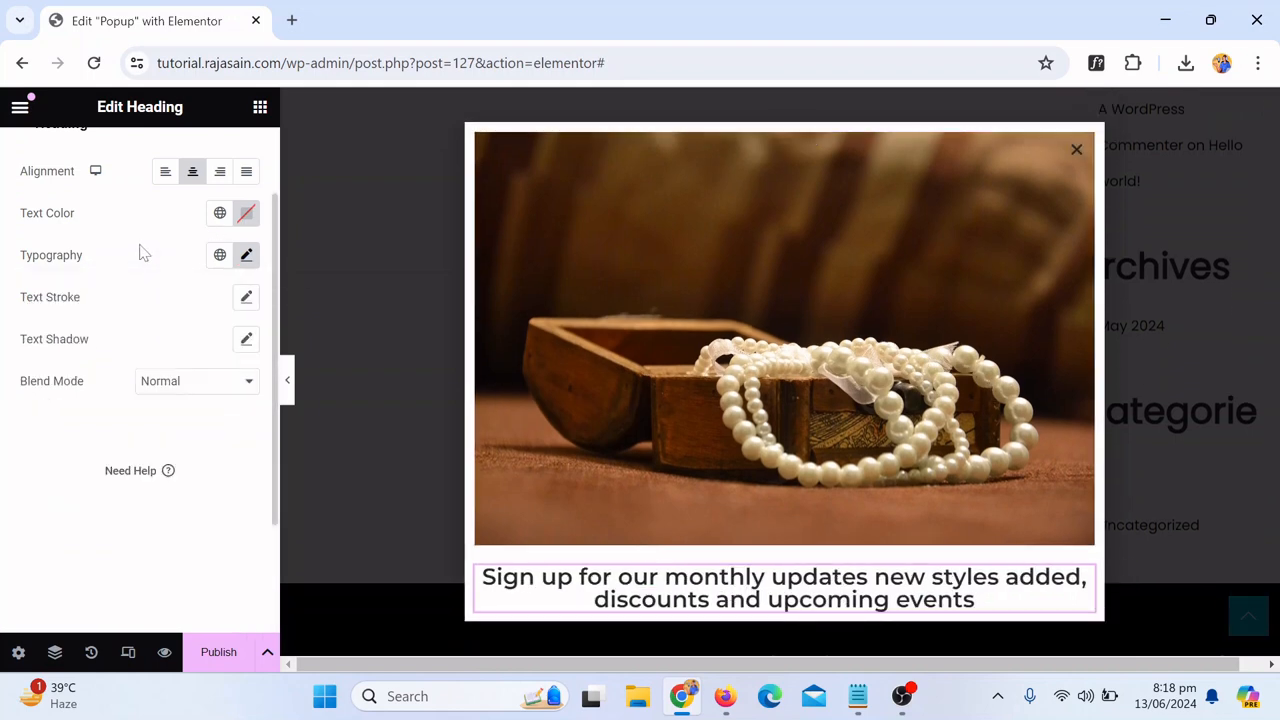
left_click(247, 255)
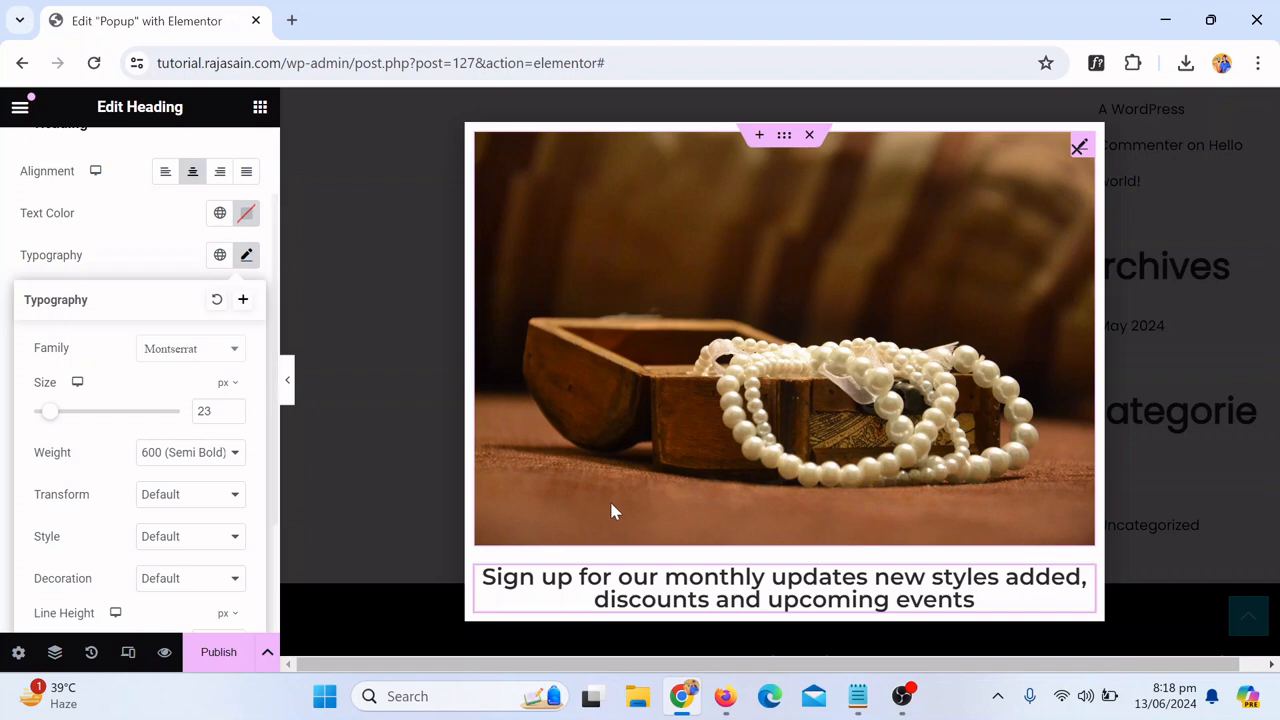
left_click(229, 456)
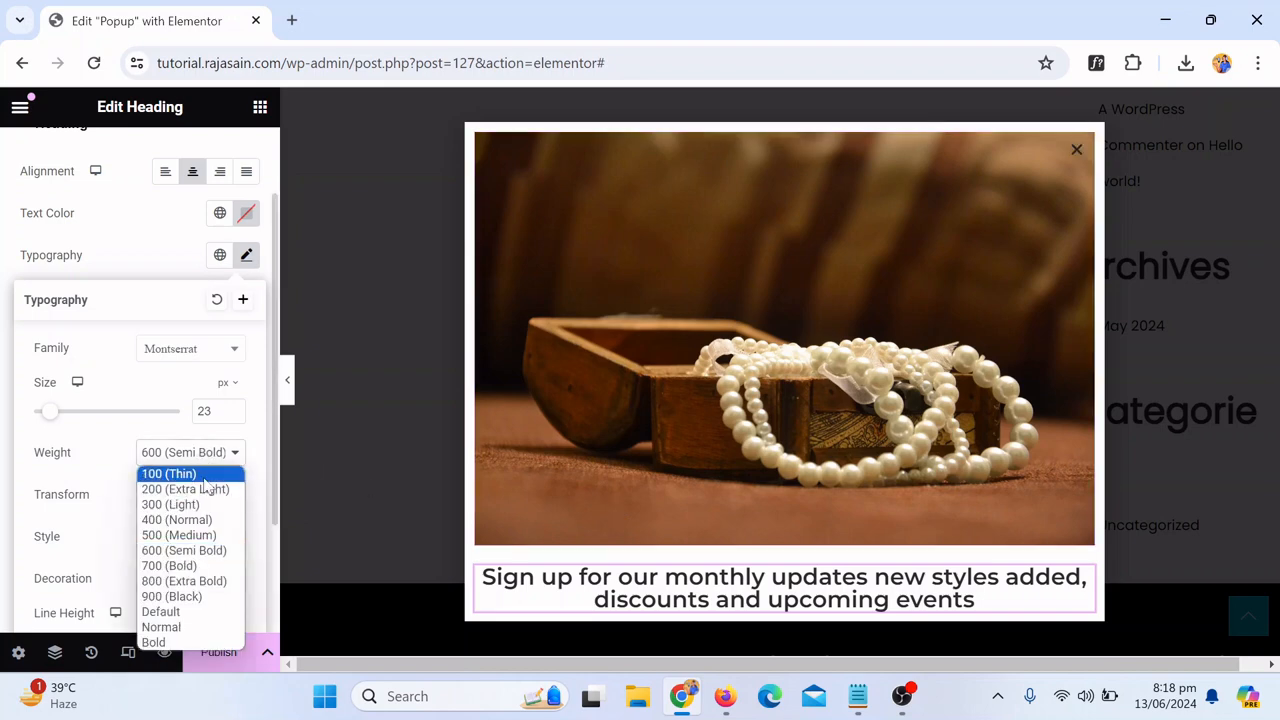
left_click(200, 474)
left_click(207, 458)
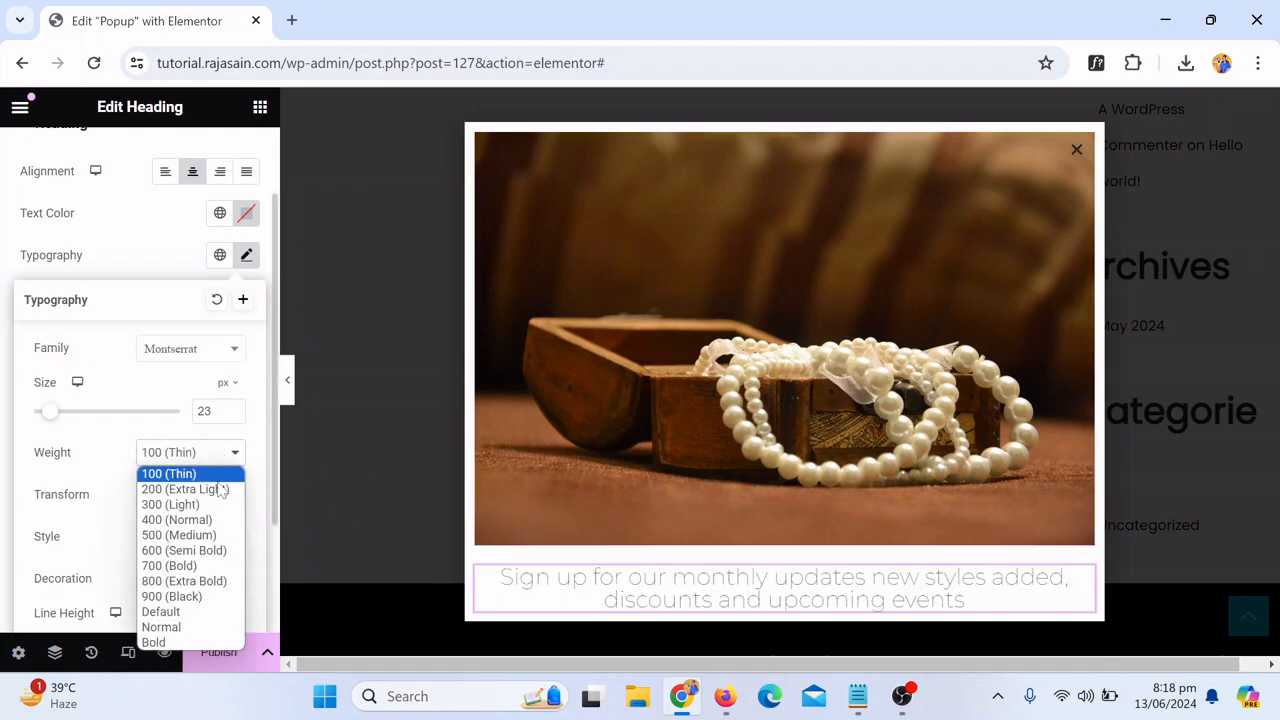
left_click(220, 489)
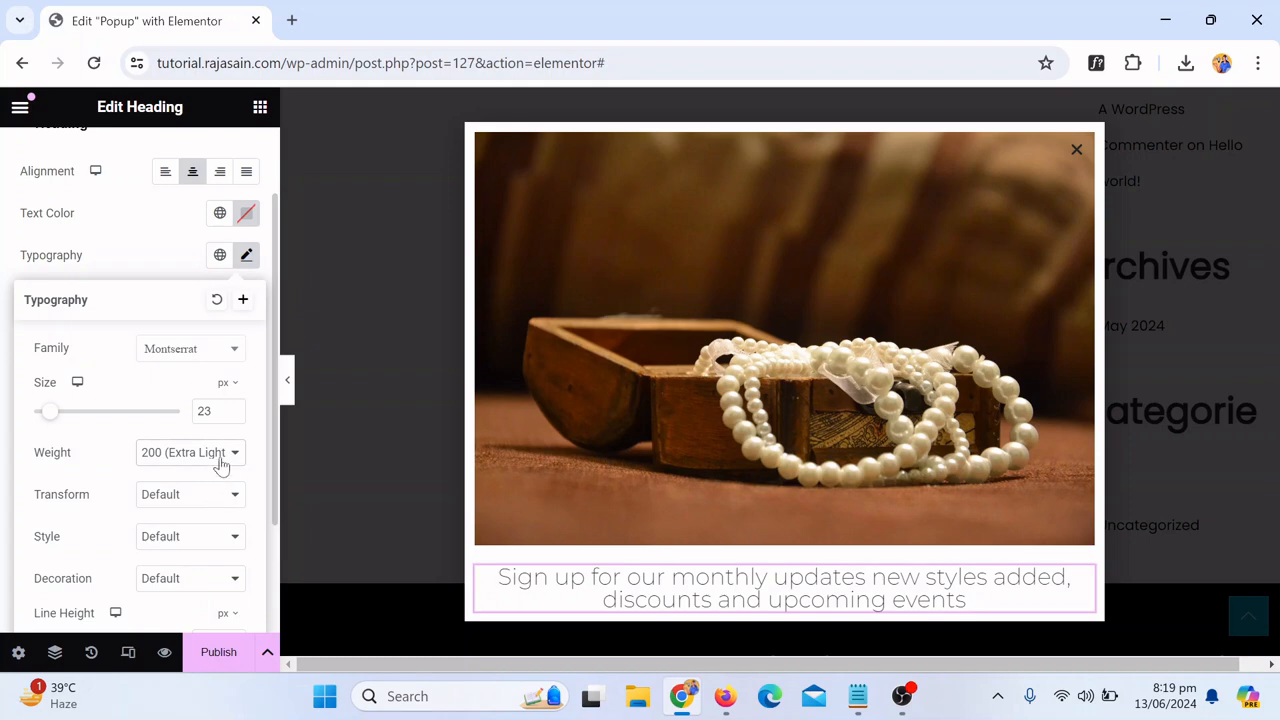
left_click(218, 460)
left_click(213, 531)
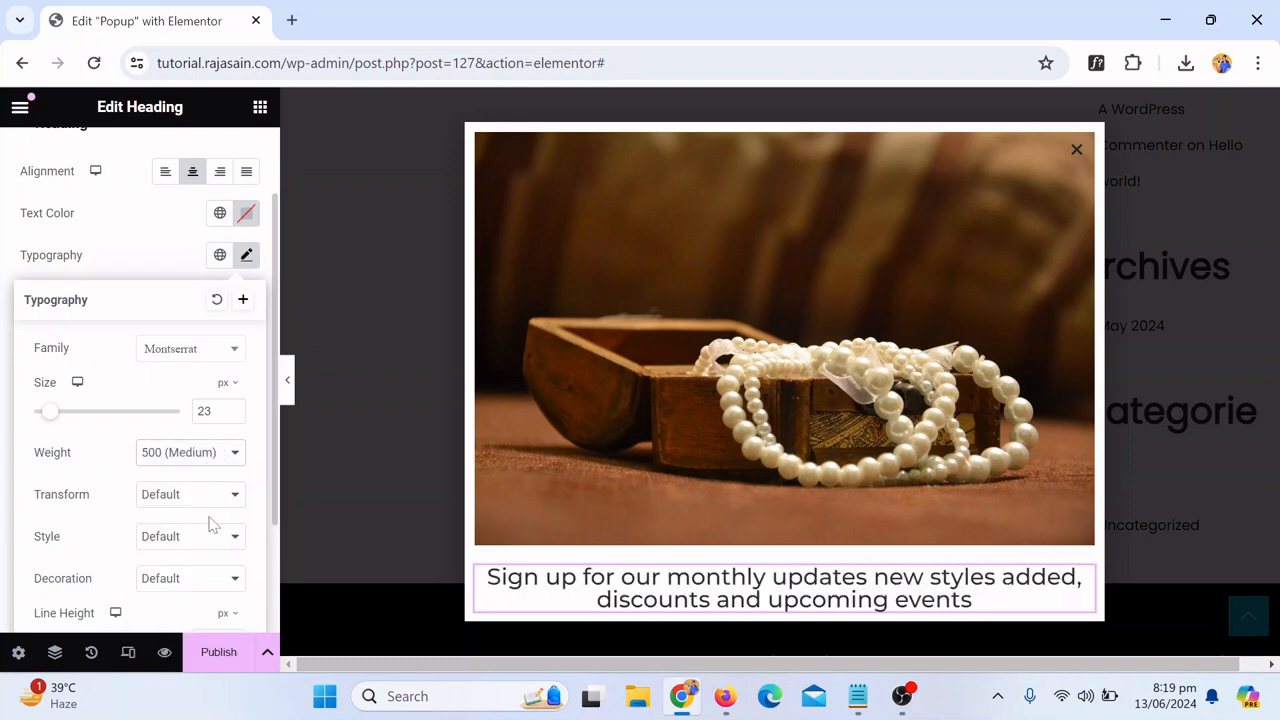
left_click(218, 458)
left_click(218, 521)
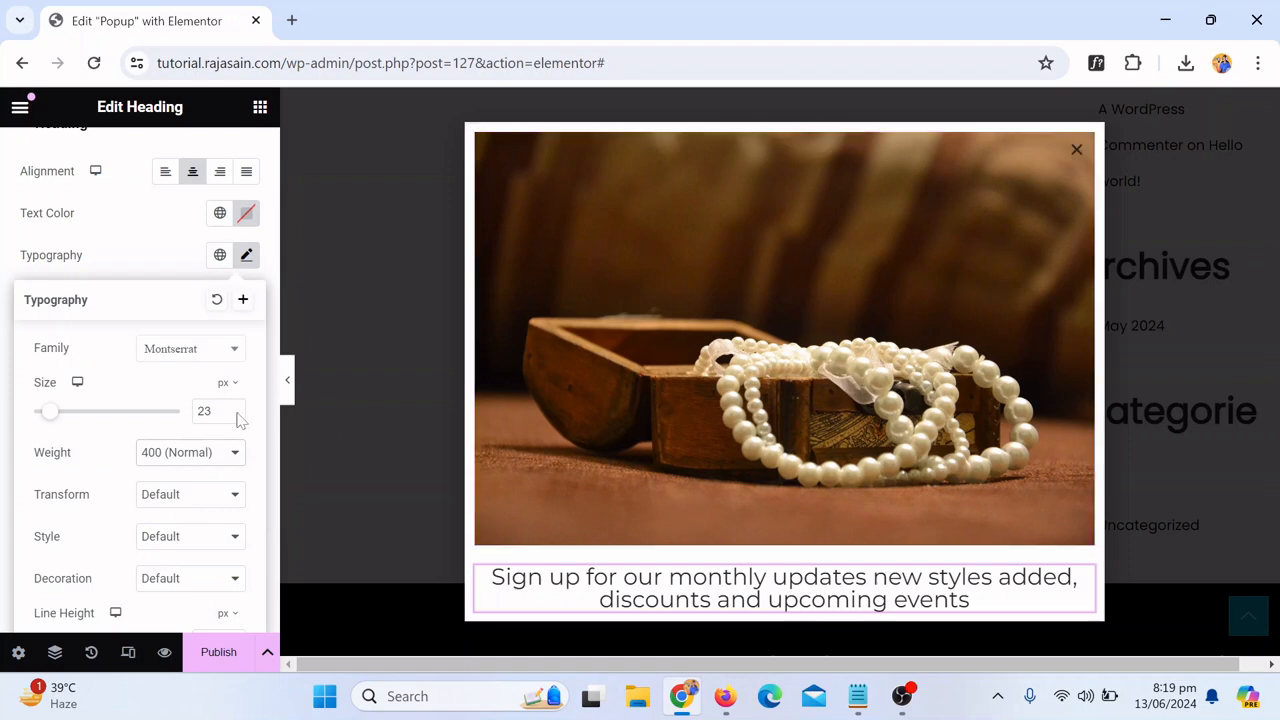
left_click(183, 457)
left_click(219, 538)
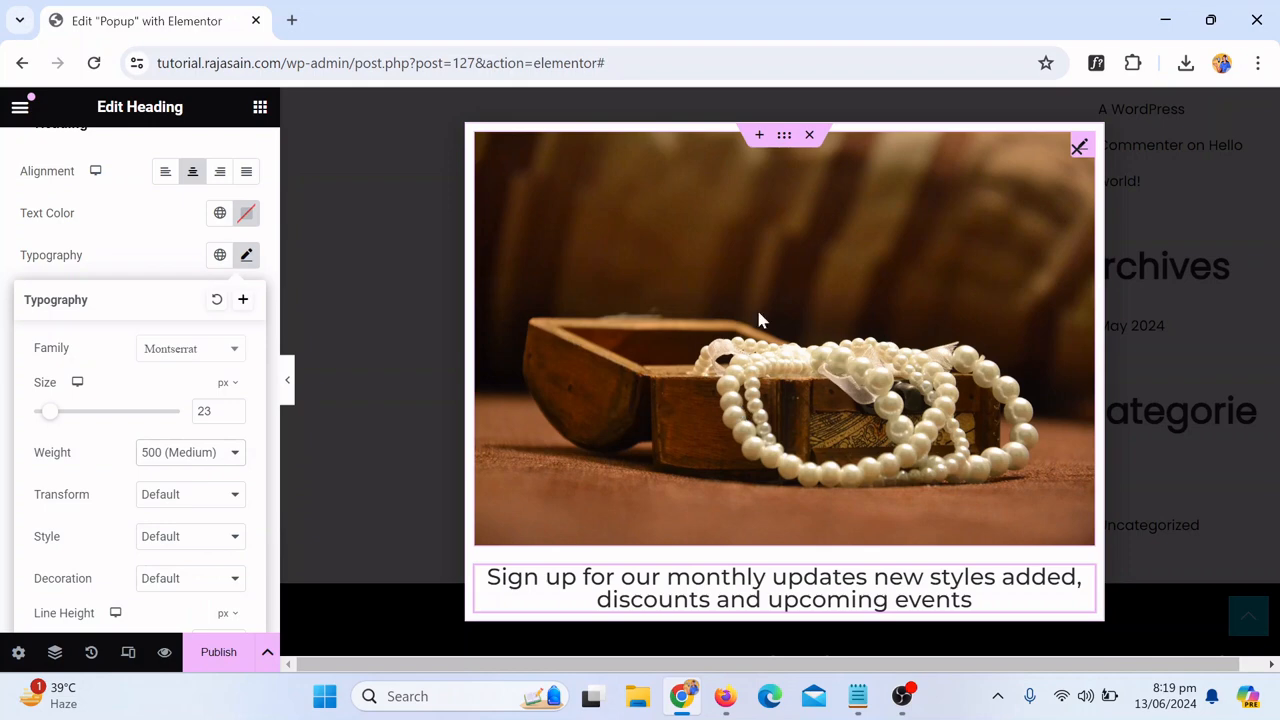
Step: Unlink the heading's padding values and set right and left padding to 50 px in the advanced settings
scroll(760, 380, "down", 1)
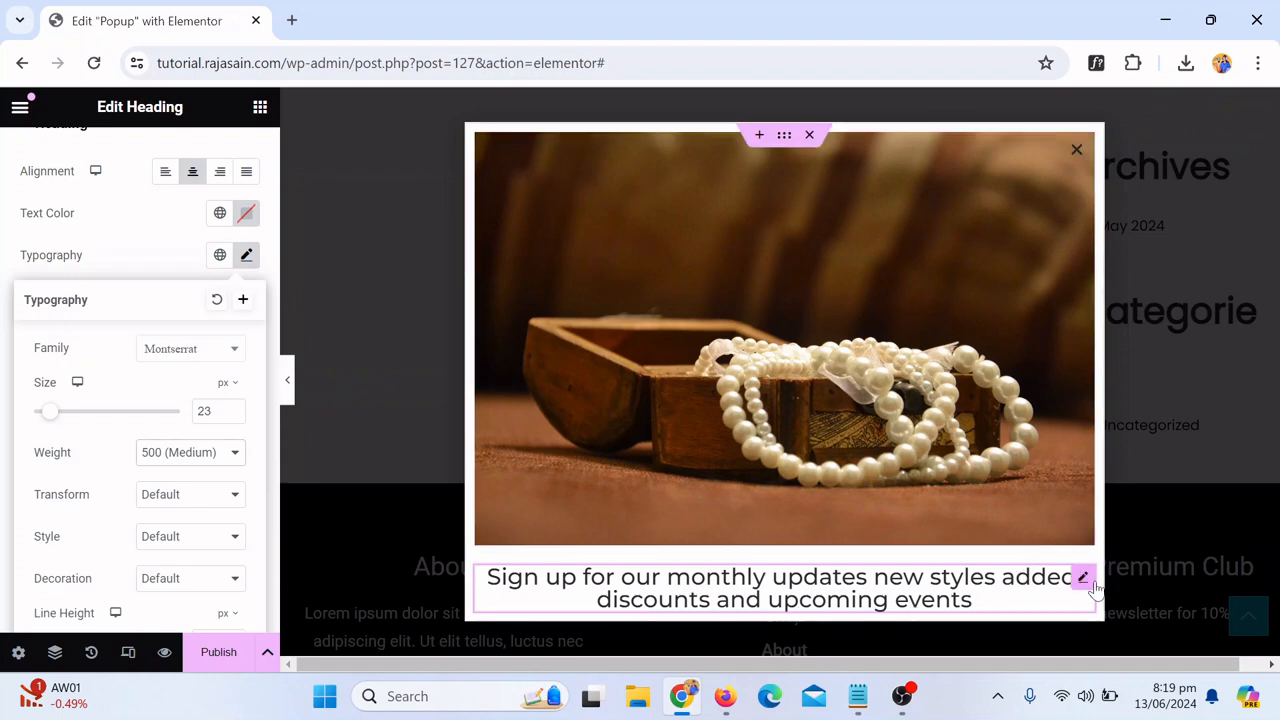
left_click(1084, 580)
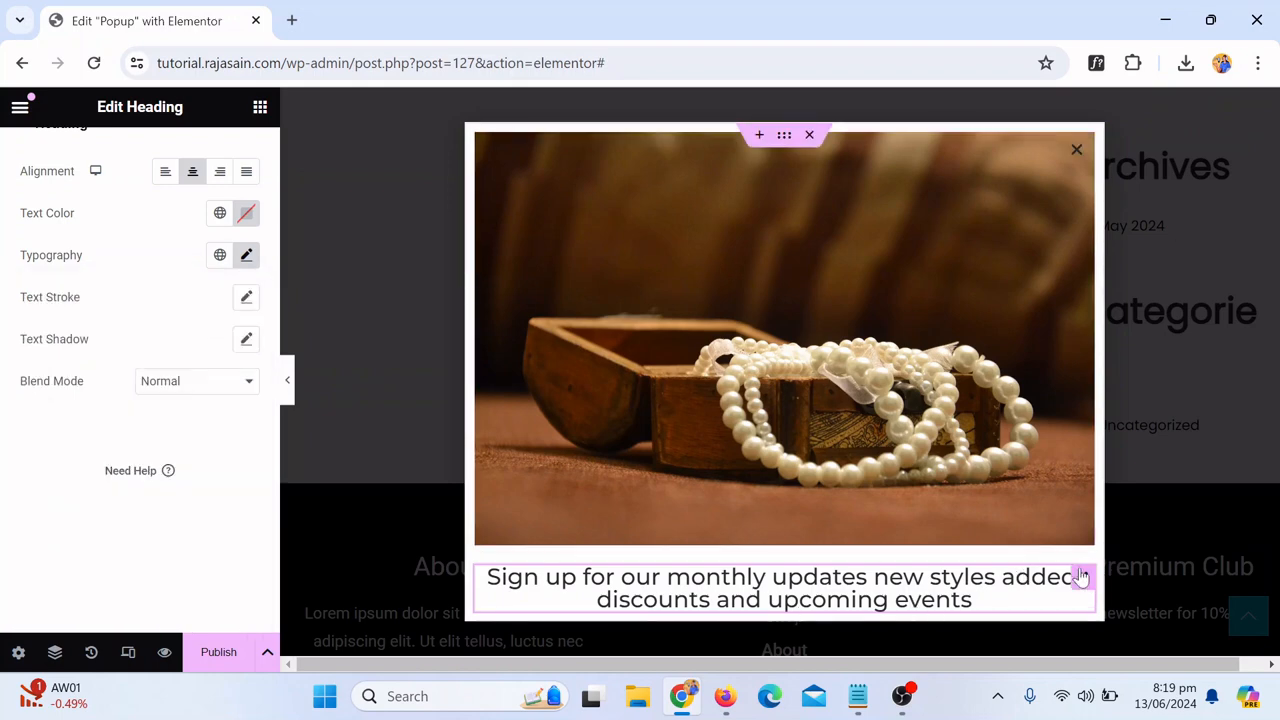
scroll(88, 211, "up", 1)
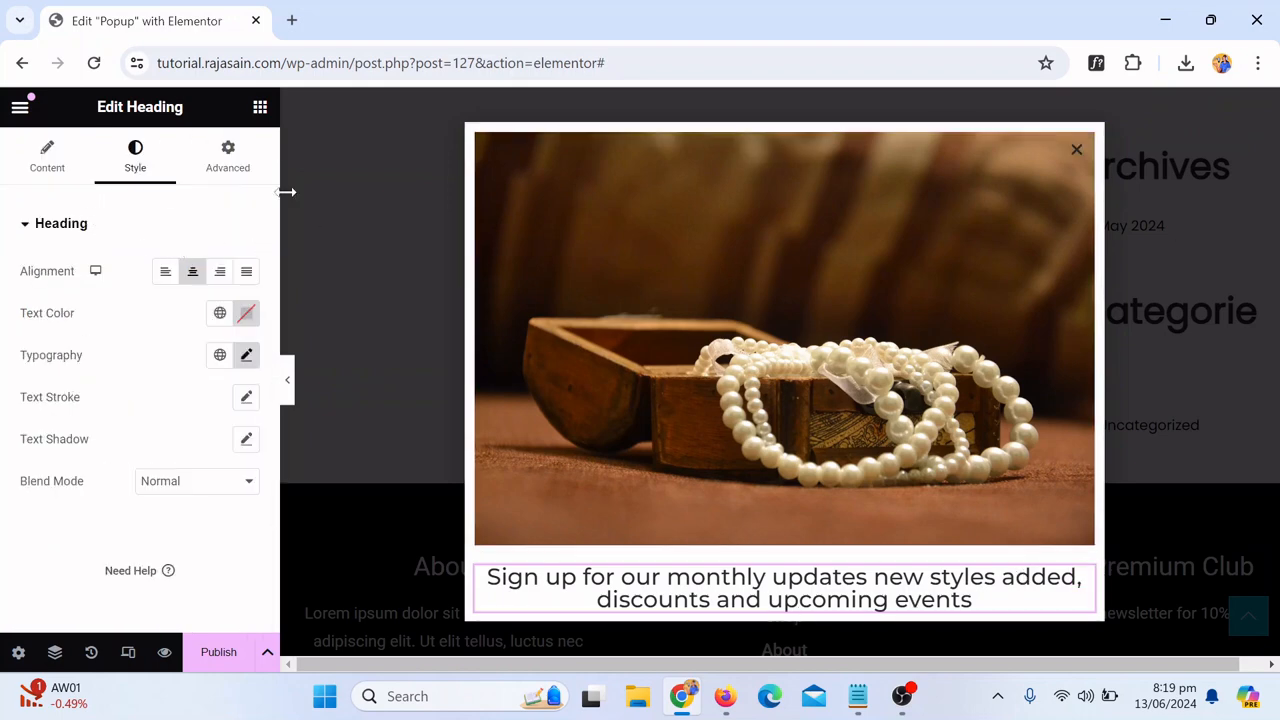
left_click(230, 160)
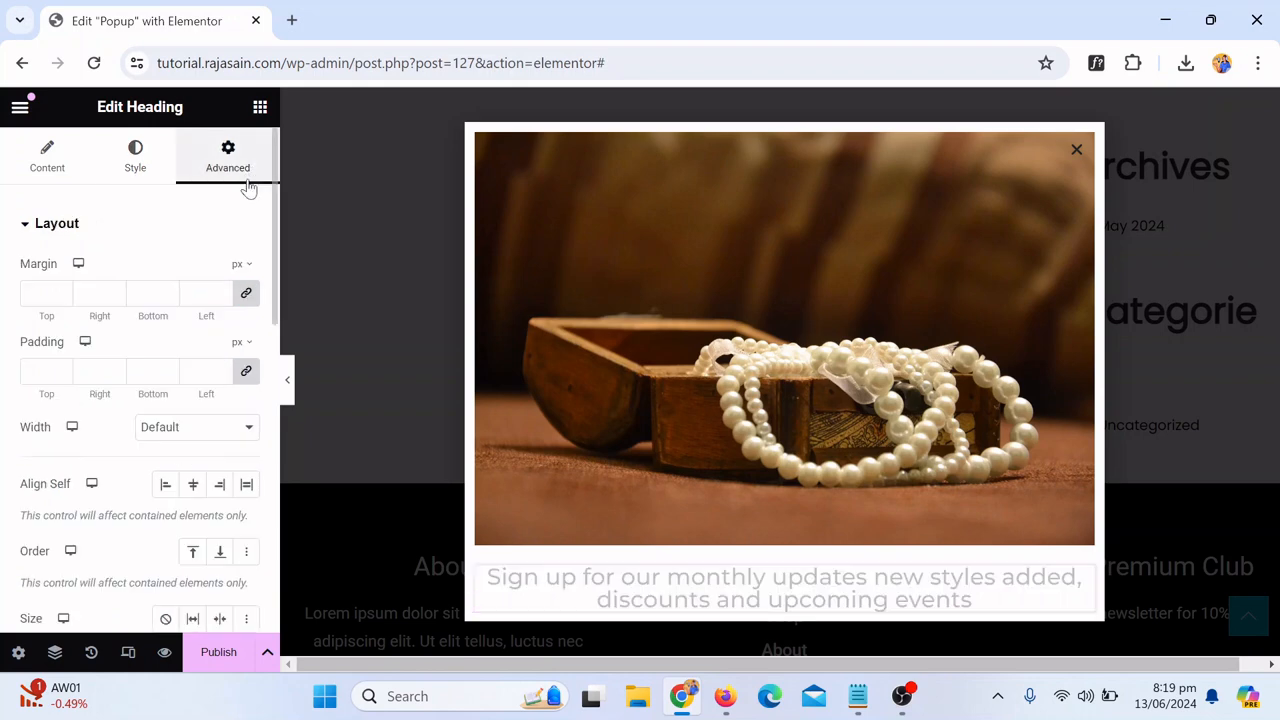
left_click(241, 381)
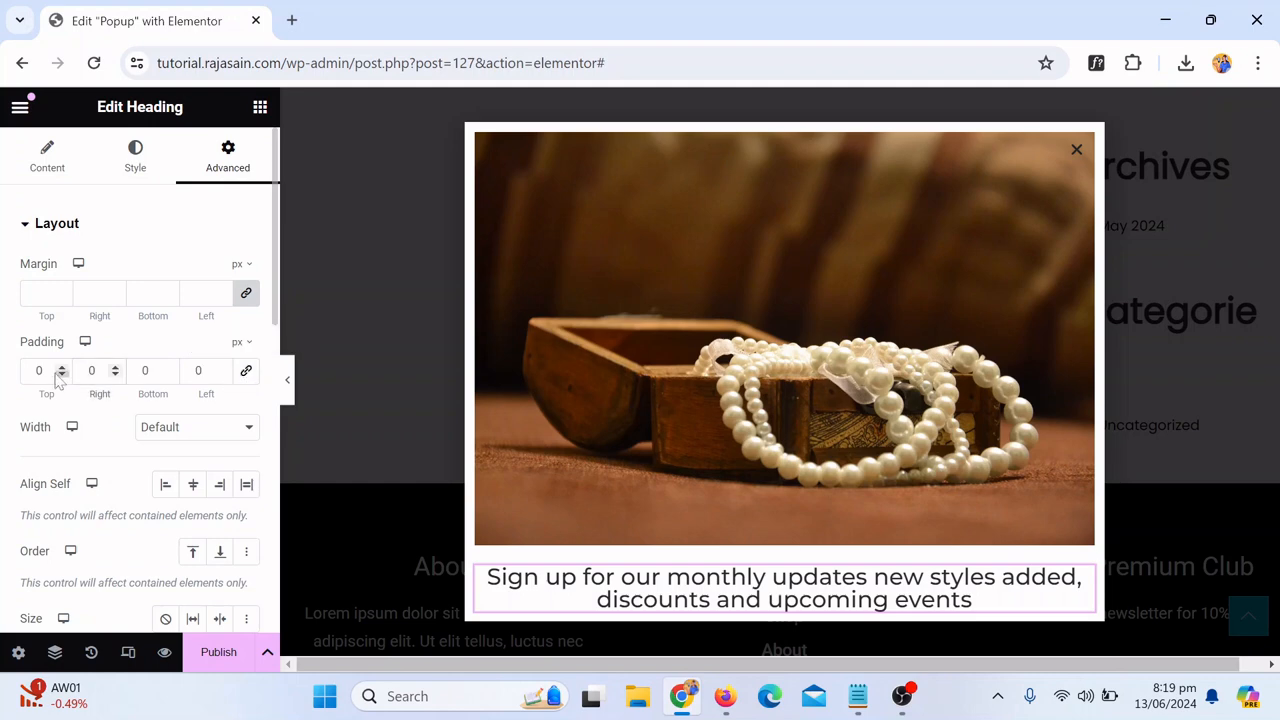
type("5")
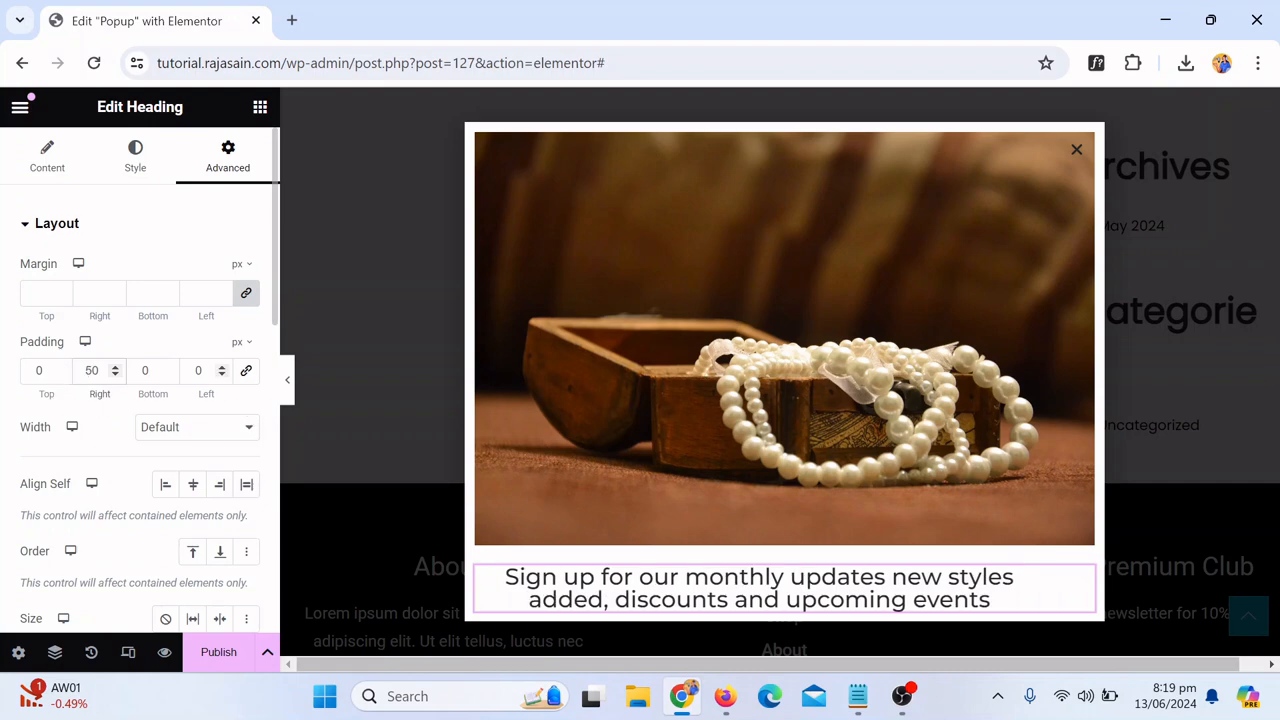
left_click(195, 371)
type("5")
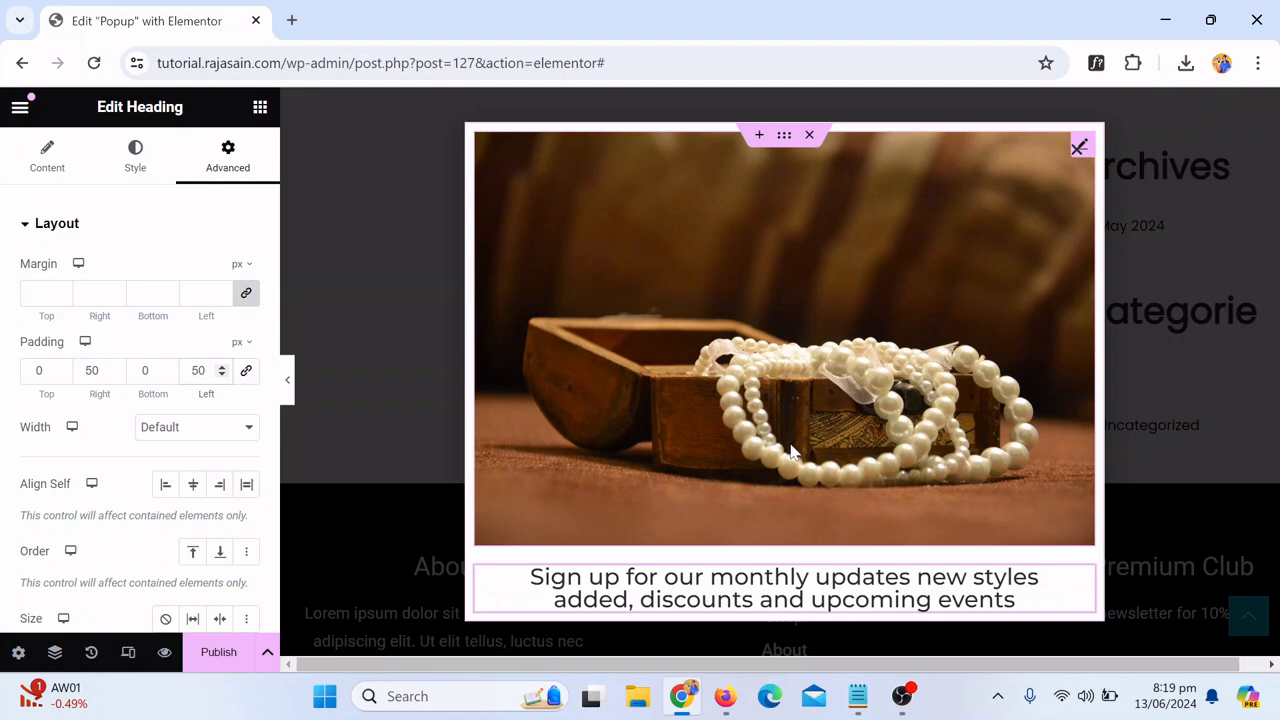
Step: Search the widgets for form and add a Form widget below the heading in the popup
left_click(261, 108)
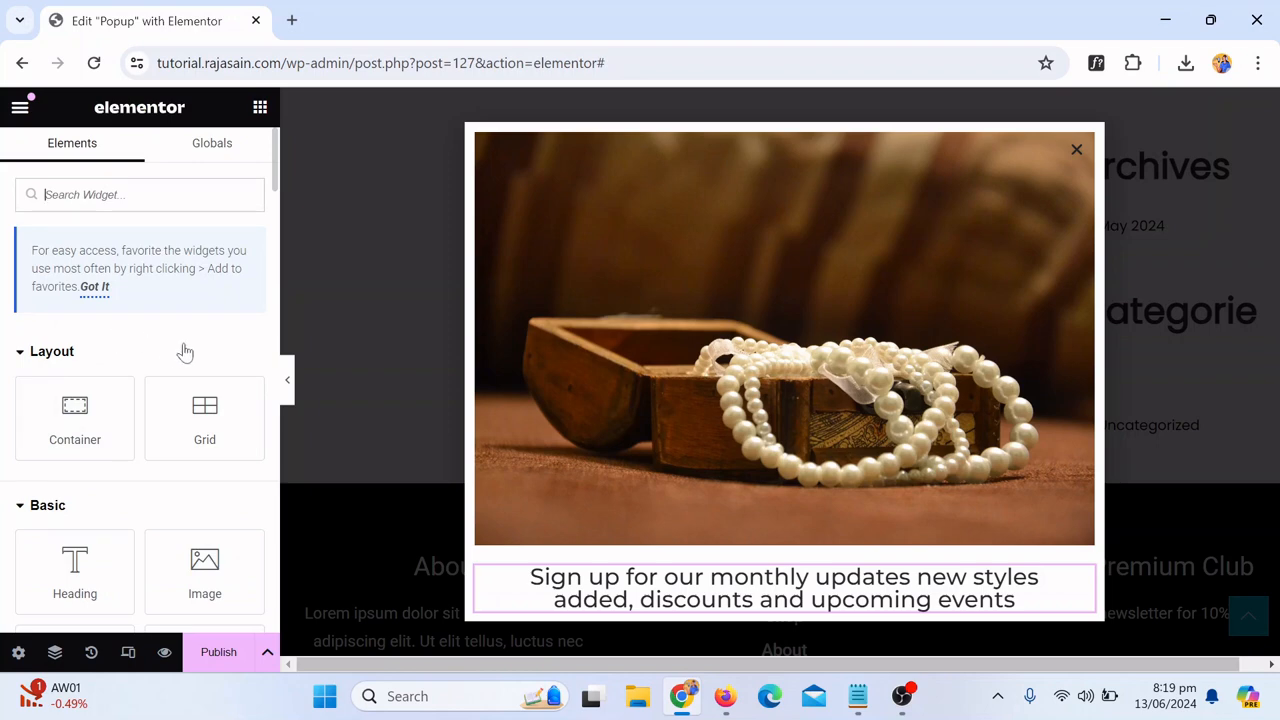
scroll(185, 342, "down", 1)
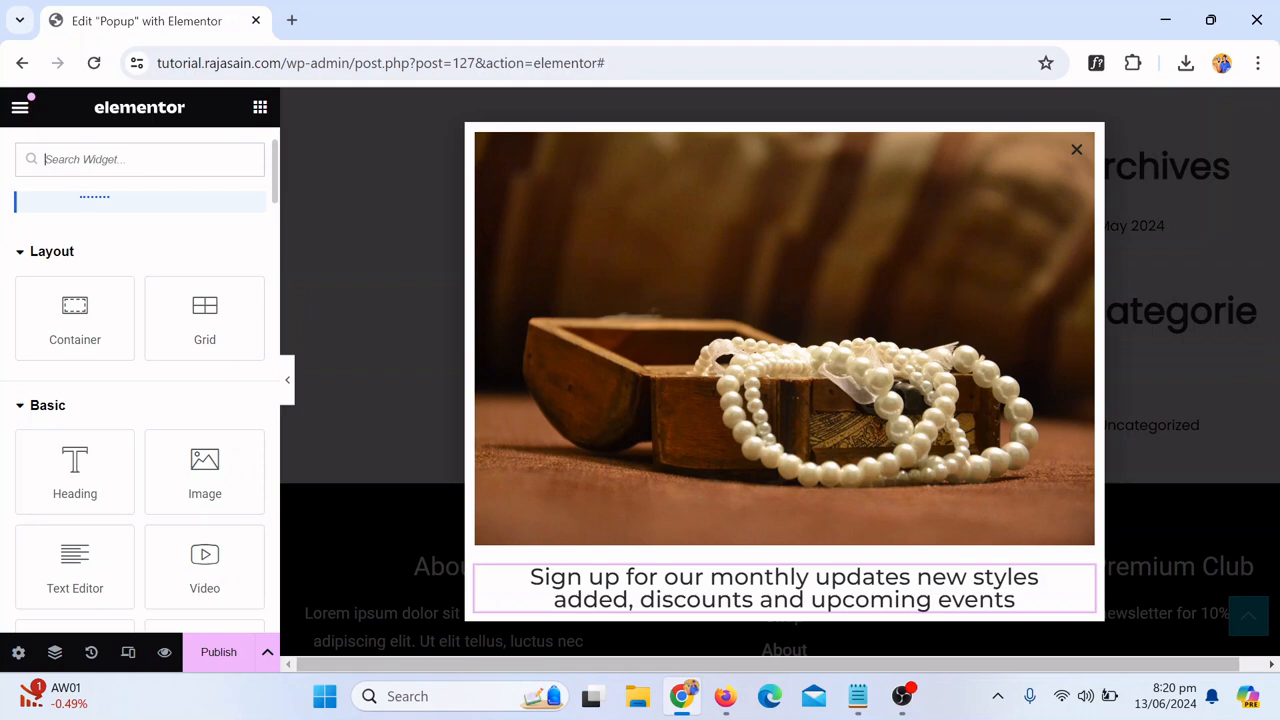
type("form")
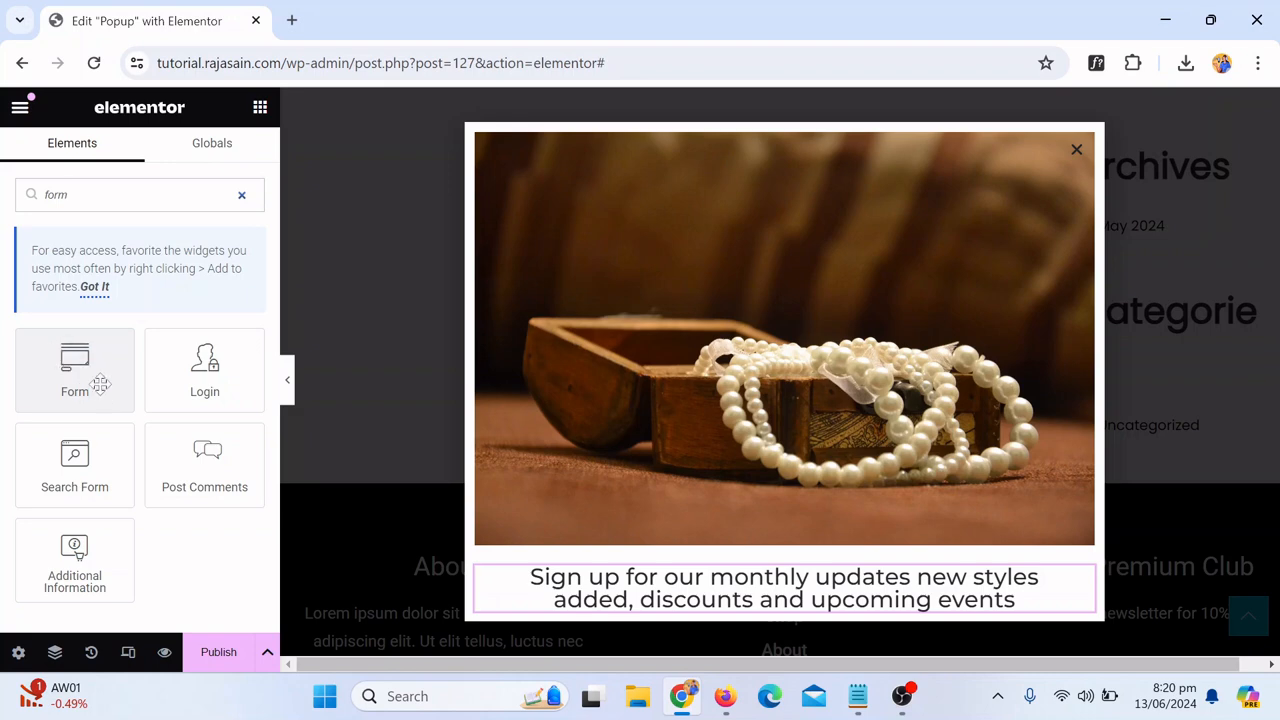
left_click_drag(75, 372, 750, 587)
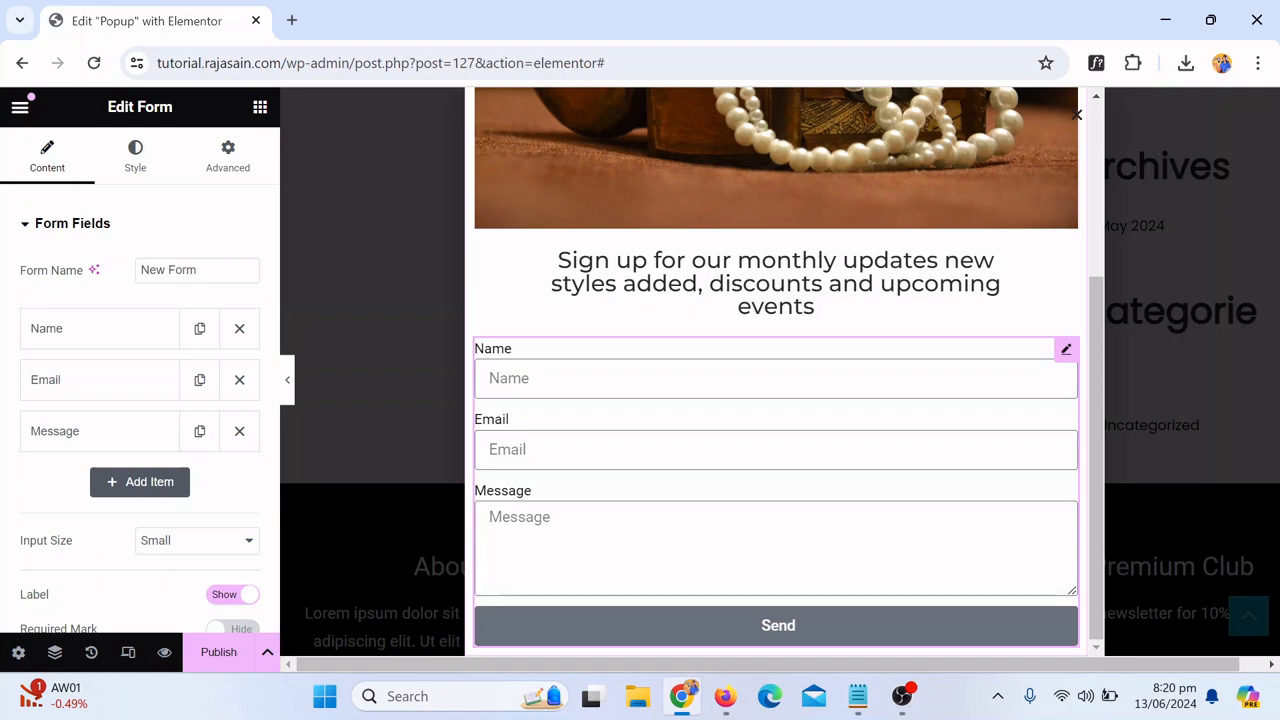
Step: Delete the Name and Message fields, plus an accidentally added item, so the form keeps only Email
left_click(142, 490)
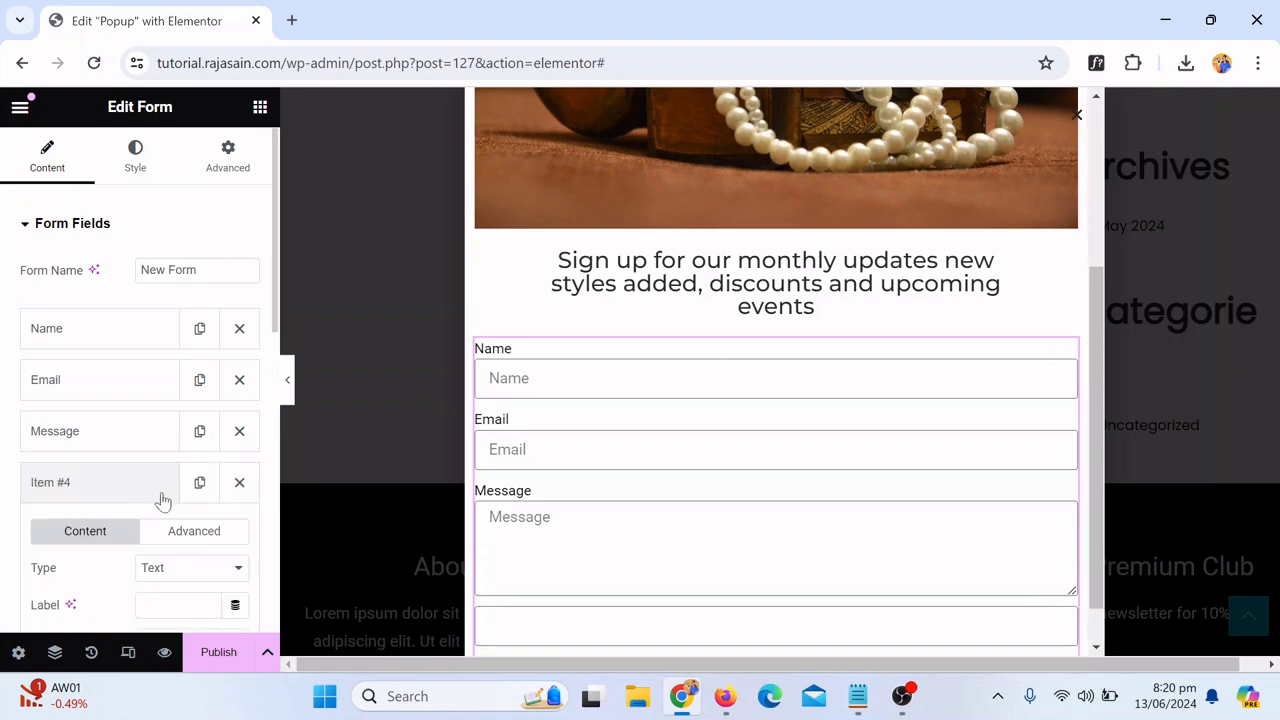
left_click(239, 485)
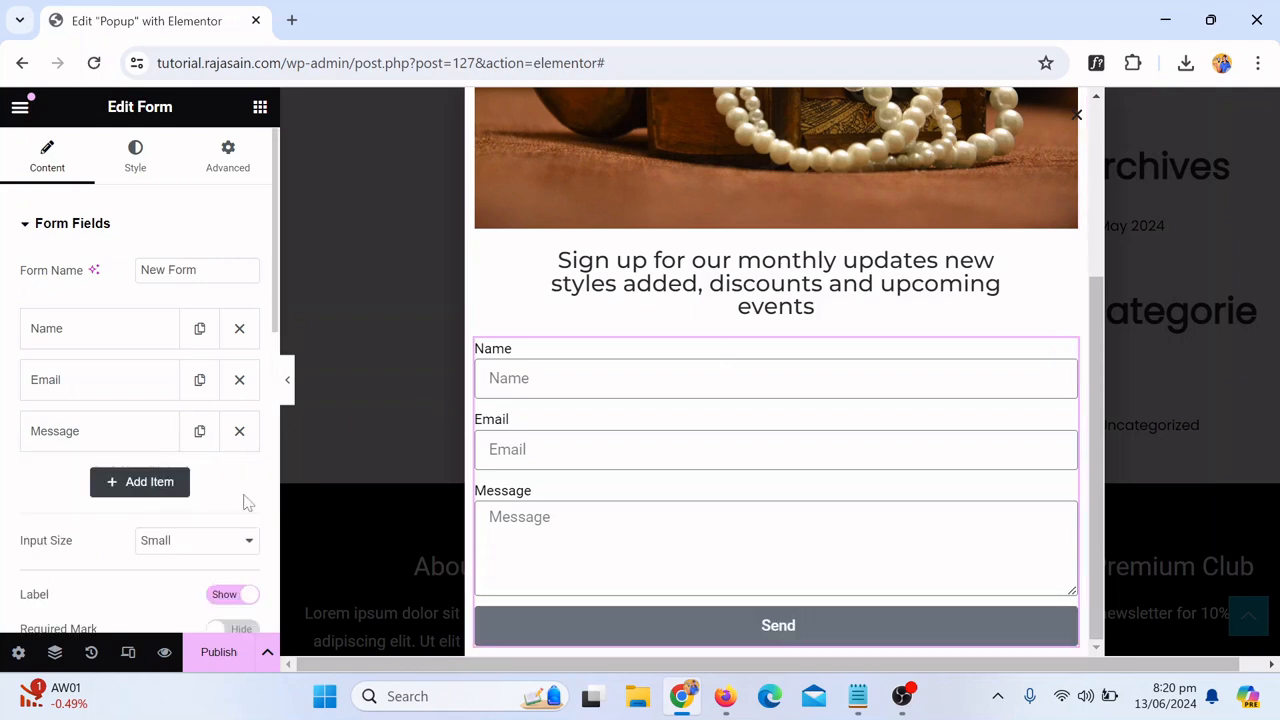
left_click(239, 433)
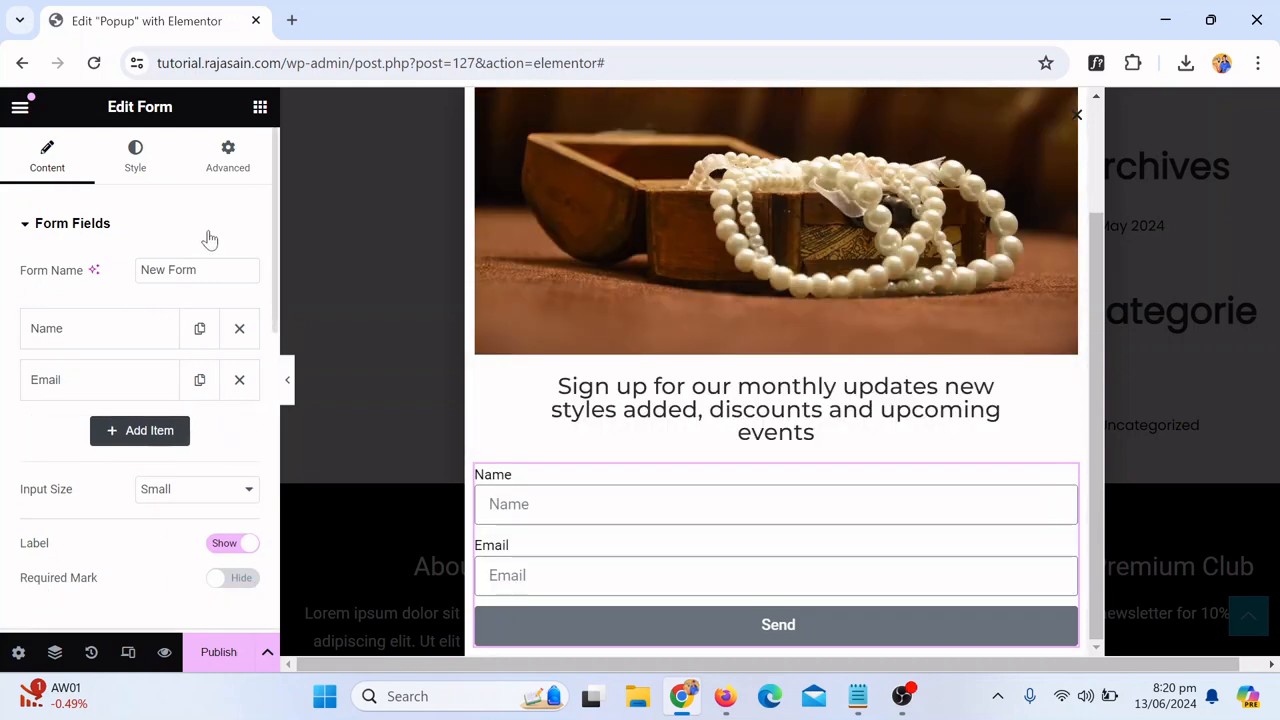
left_click(240, 328)
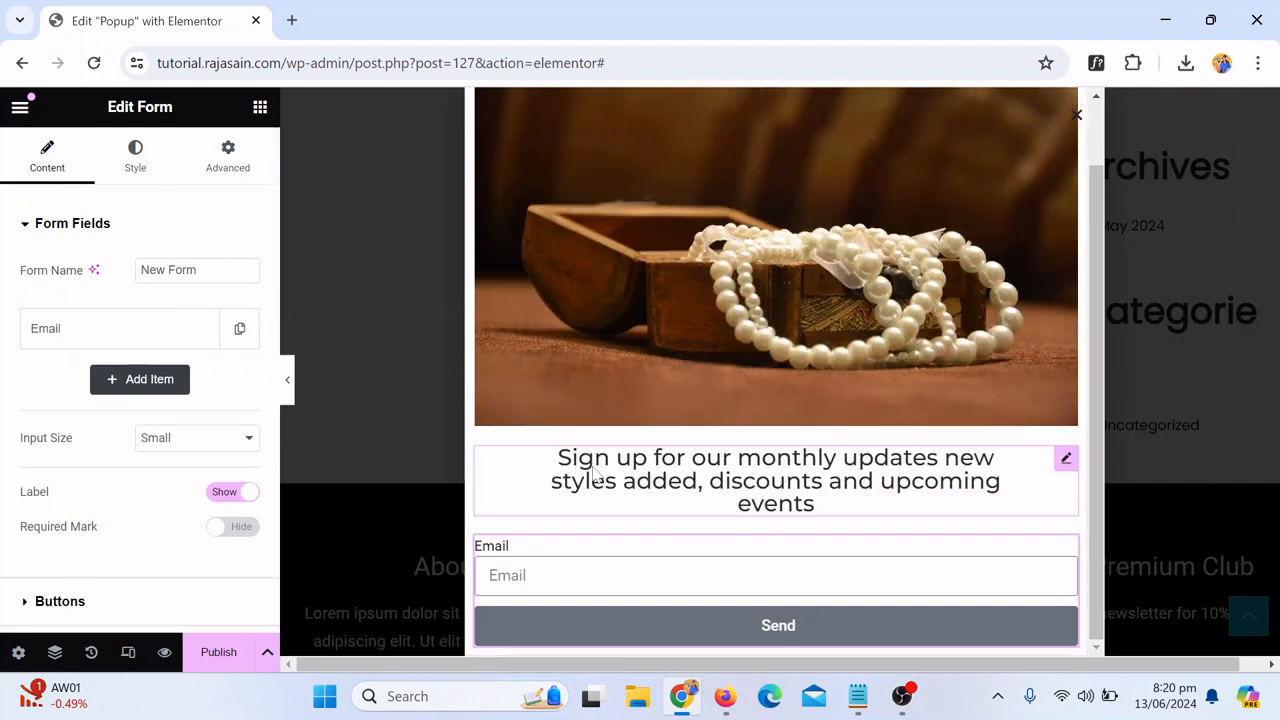
Step: Open the Email field's settings and clear its label text
scroll(871, 518, "down", 1)
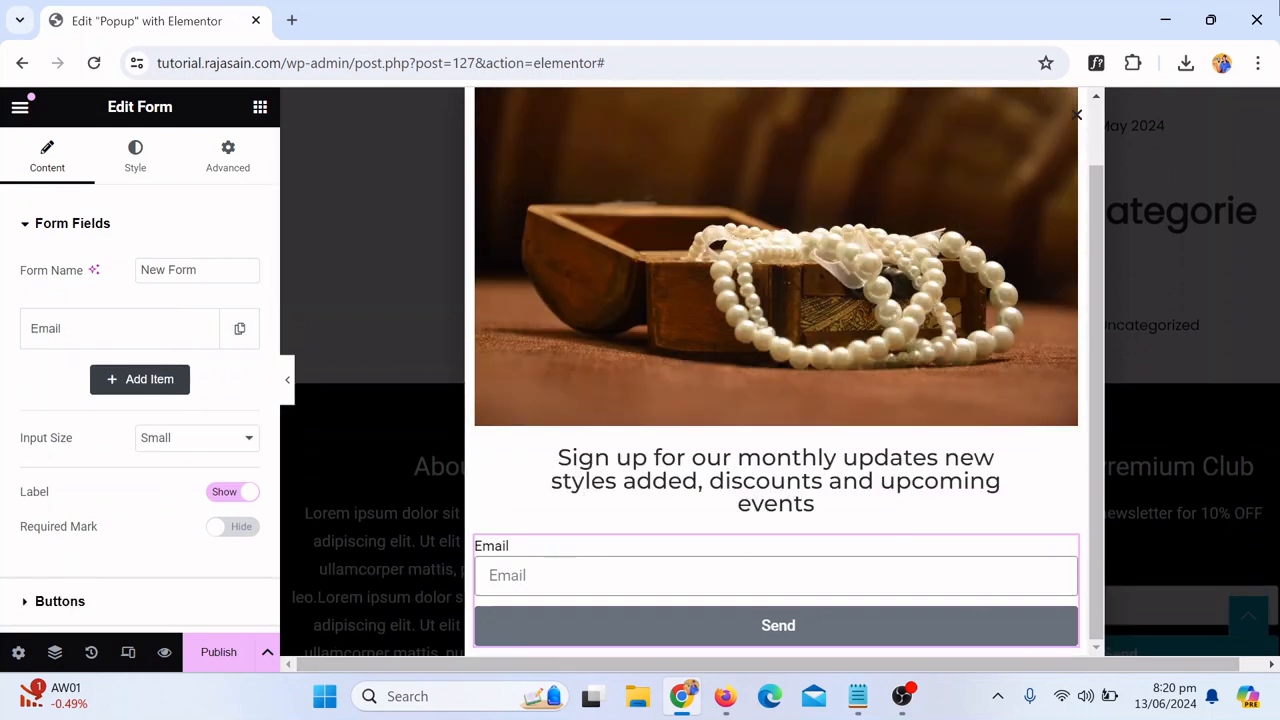
scroll(934, 543, "down", 1)
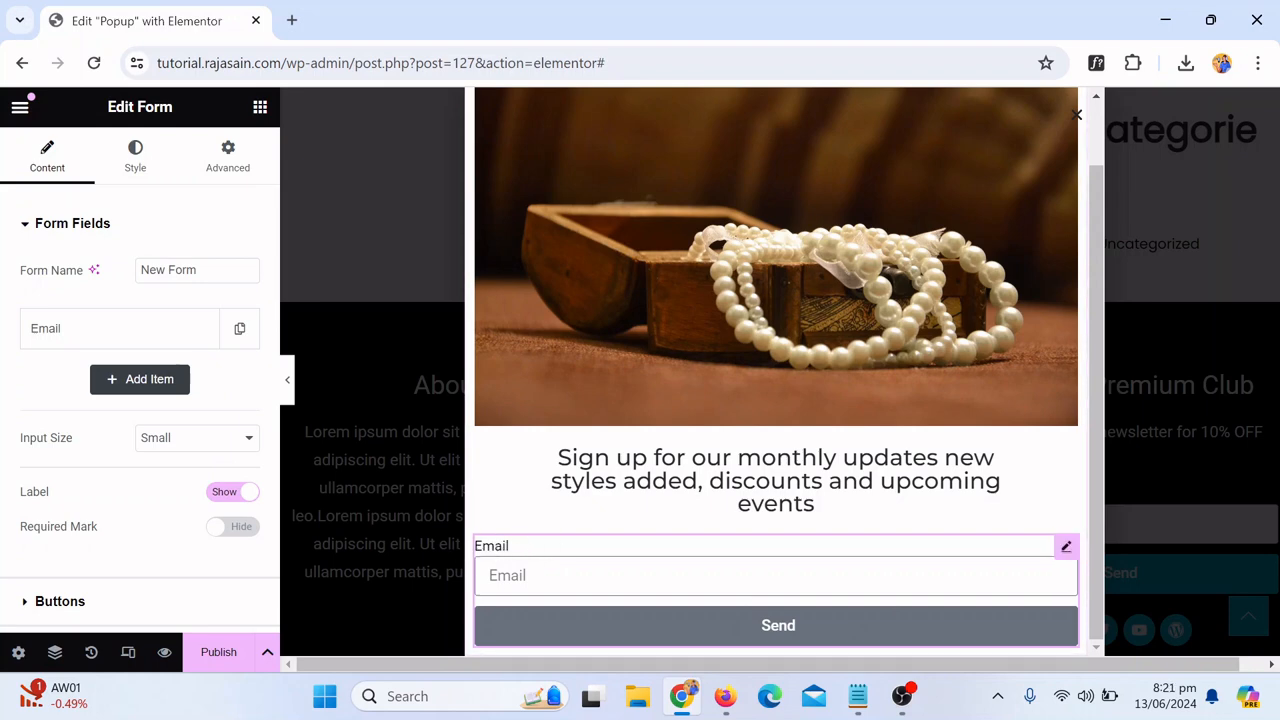
left_click(83, 343)
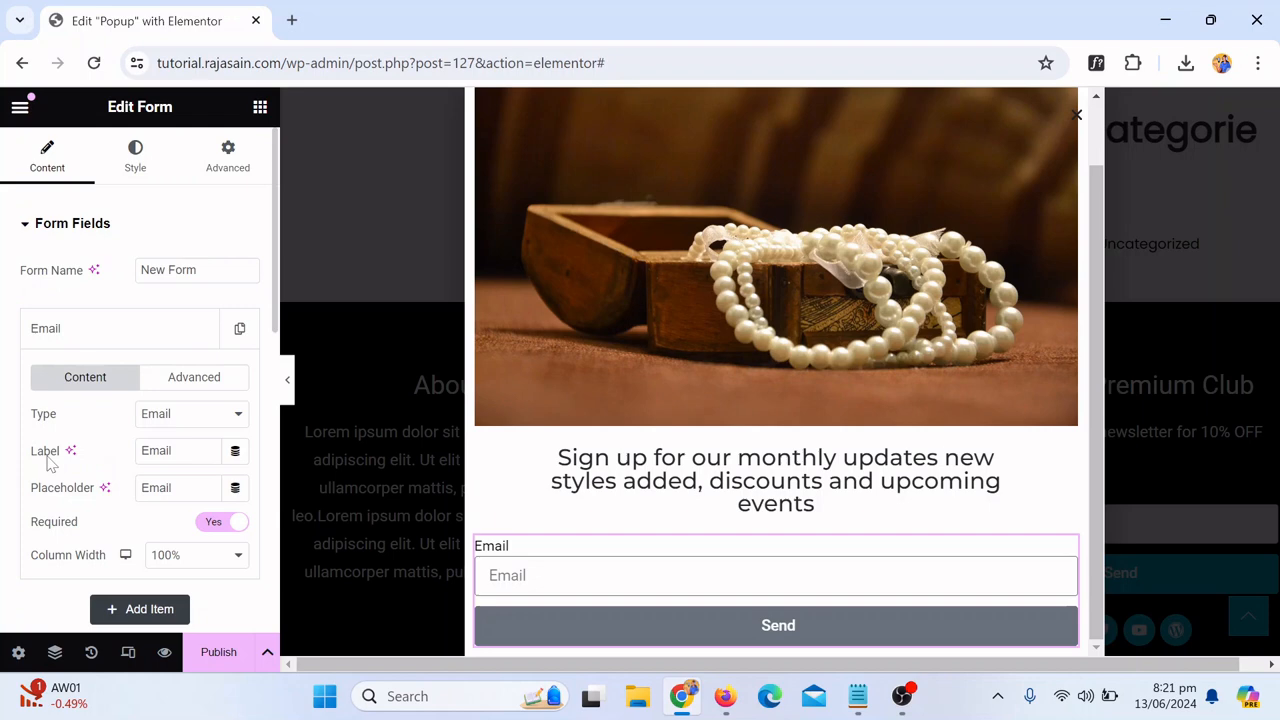
left_click(173, 451)
key("ctrl+a")
key("BackSpace")
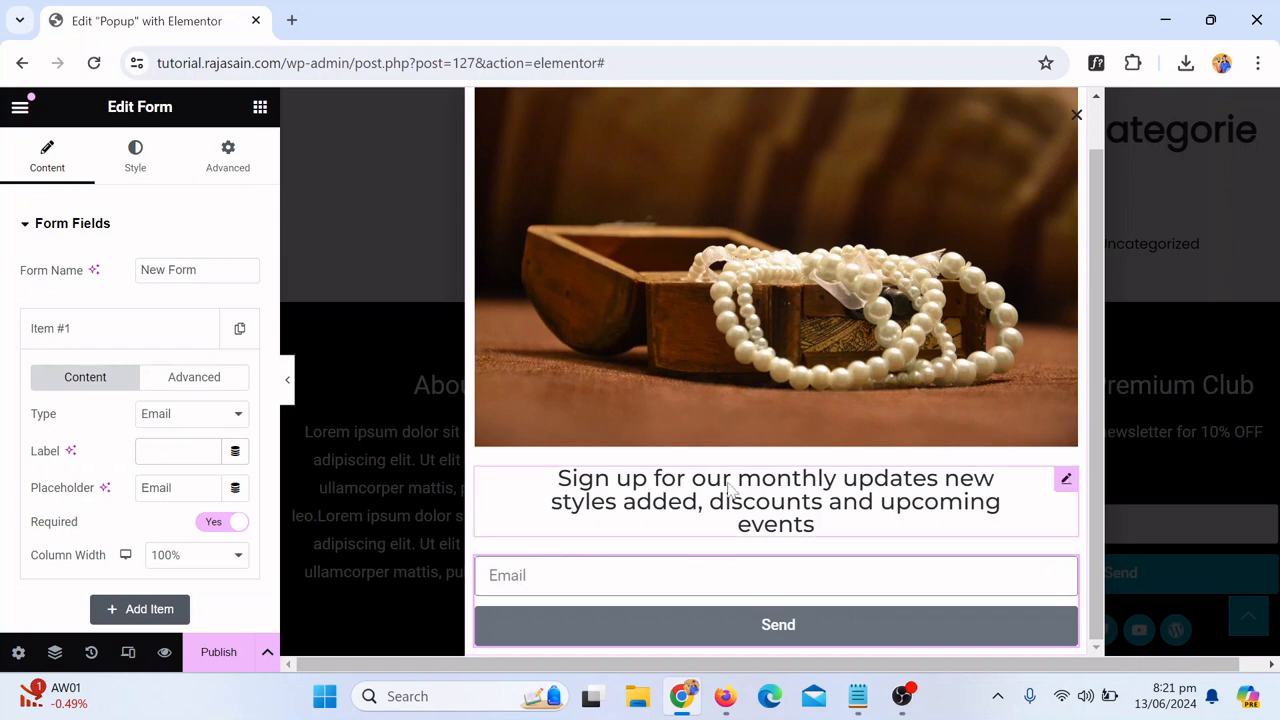
scroll(805, 465, "up", 3)
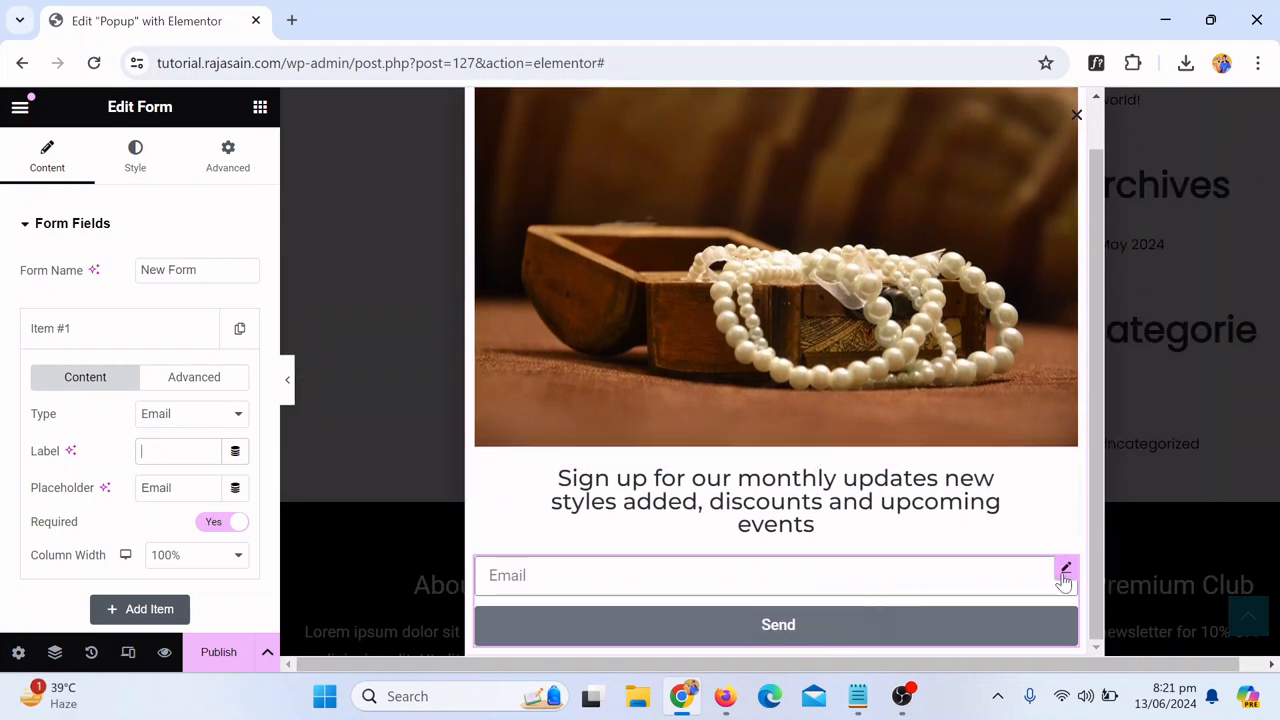
scroll(110, 425, "down", 2)
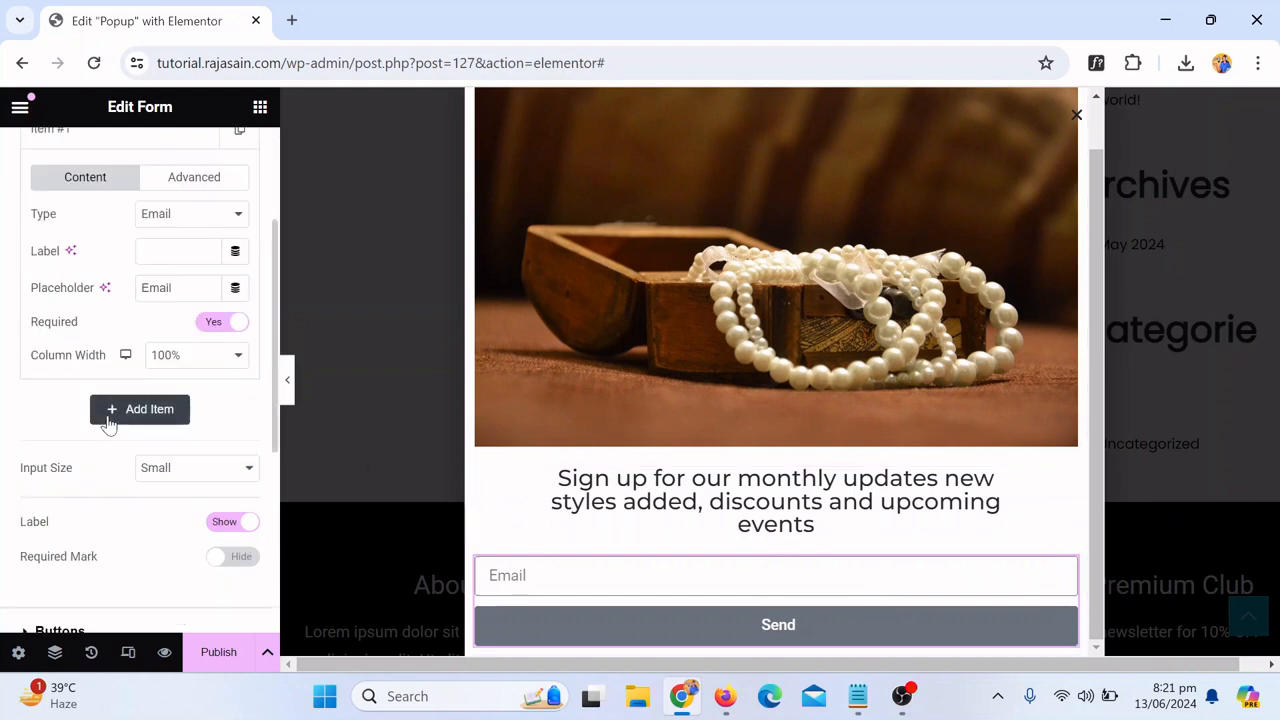
scroll(110, 425, "up", 2)
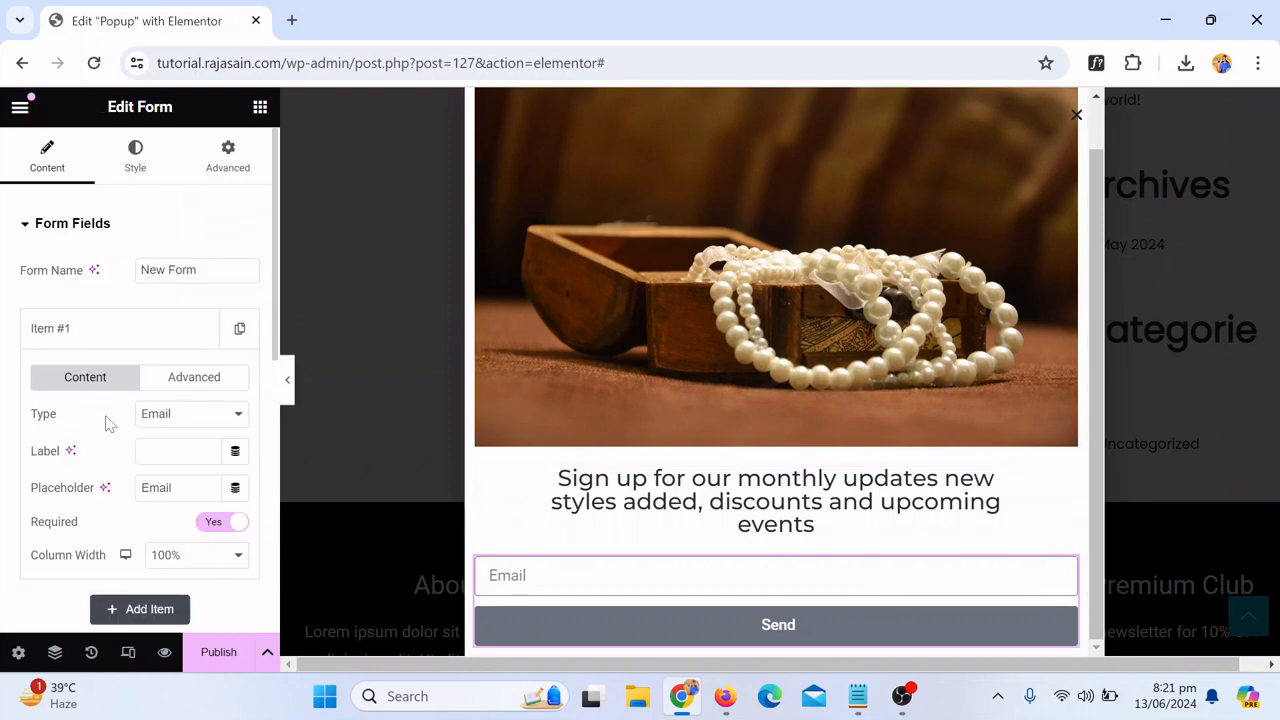
Step: Set the form label text color to the global Theme Text Color in the form style settings
left_click(136, 158)
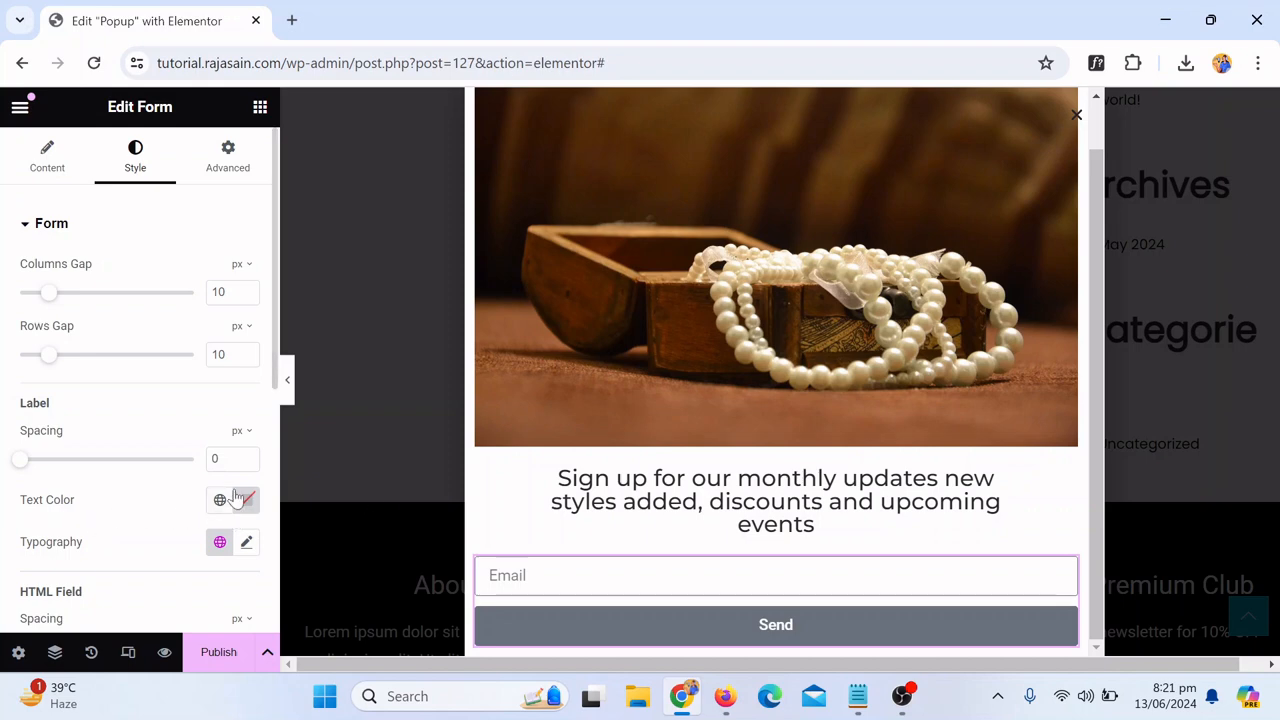
left_click(220, 541)
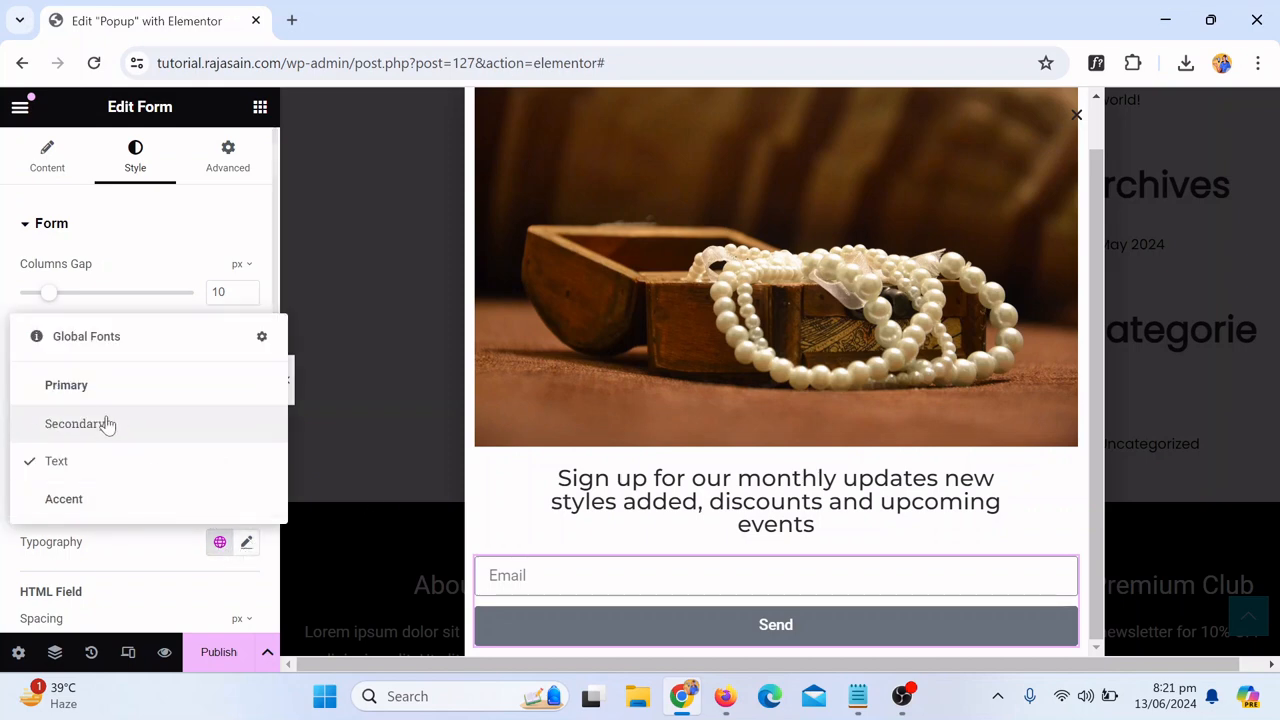
left_click(171, 577)
left_click(246, 548)
scroll(199, 516, "down", 2)
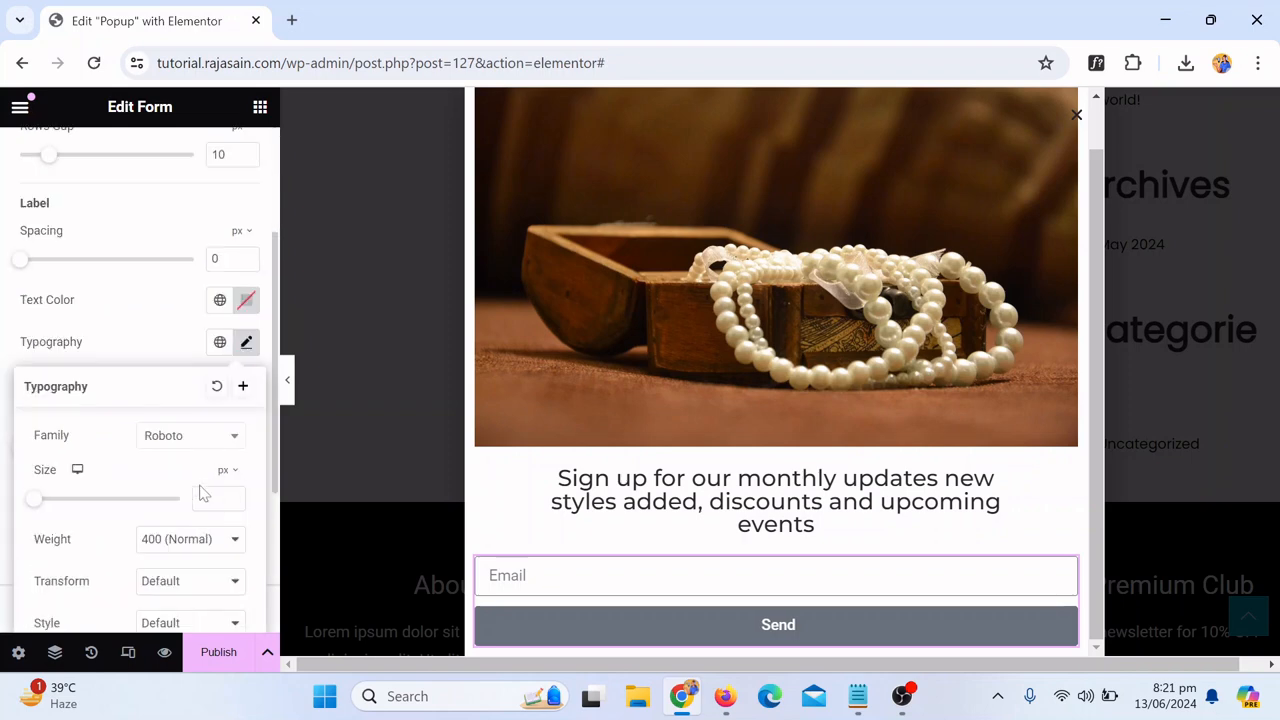
left_click(118, 356)
left_click(220, 300)
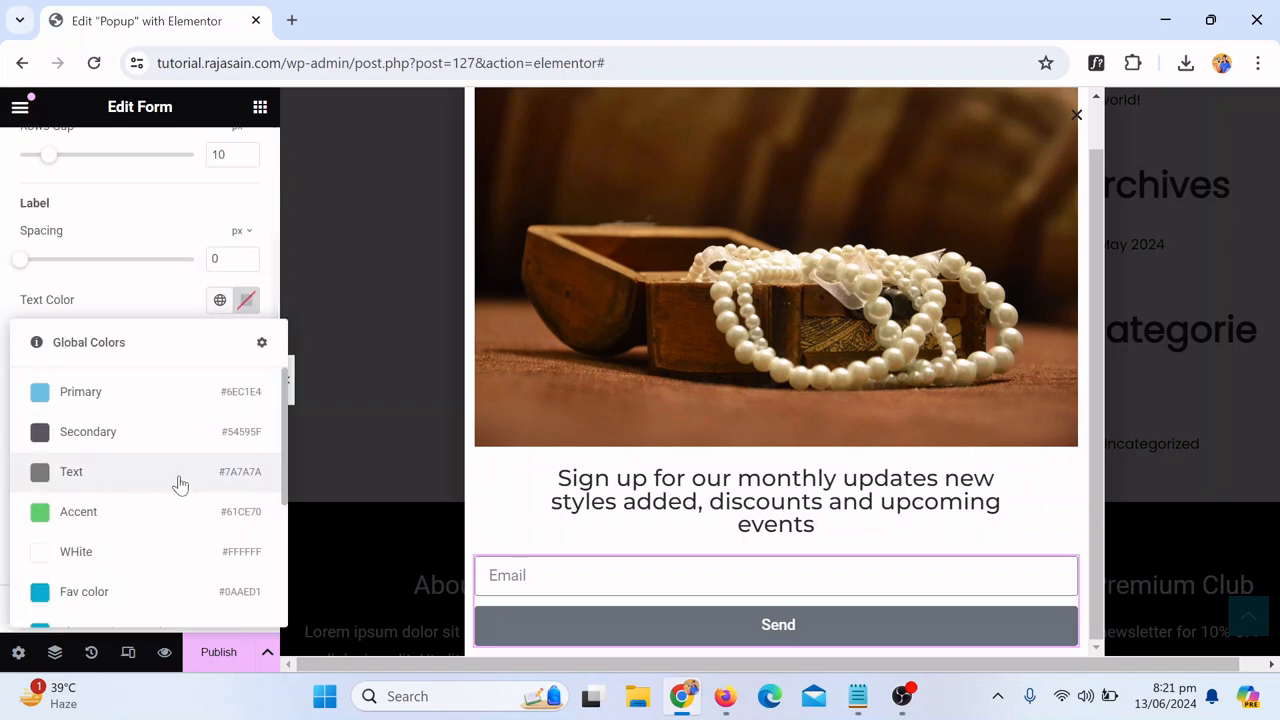
scroll(180, 480, "down", 3)
left_click(141, 472)
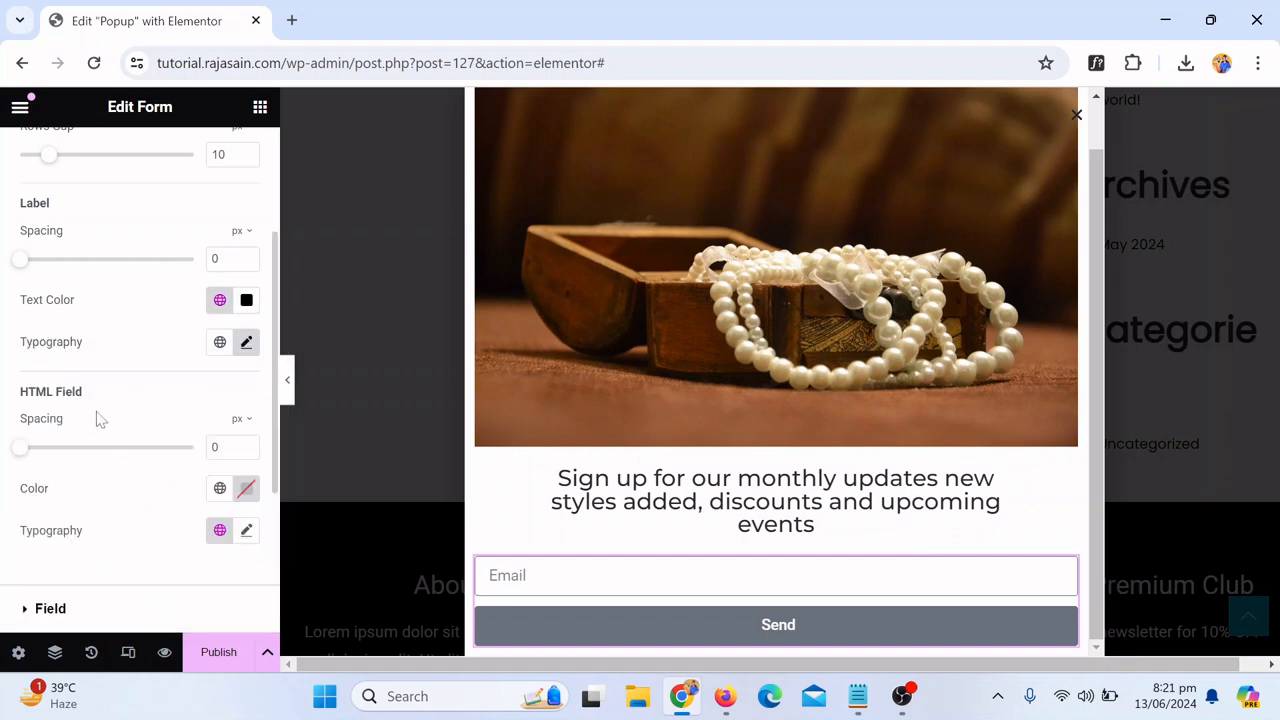
Step: Set the form fields' text color to the global Fav color
scroll(100, 420, "up", 3)
scroll(108, 419, "down", 2)
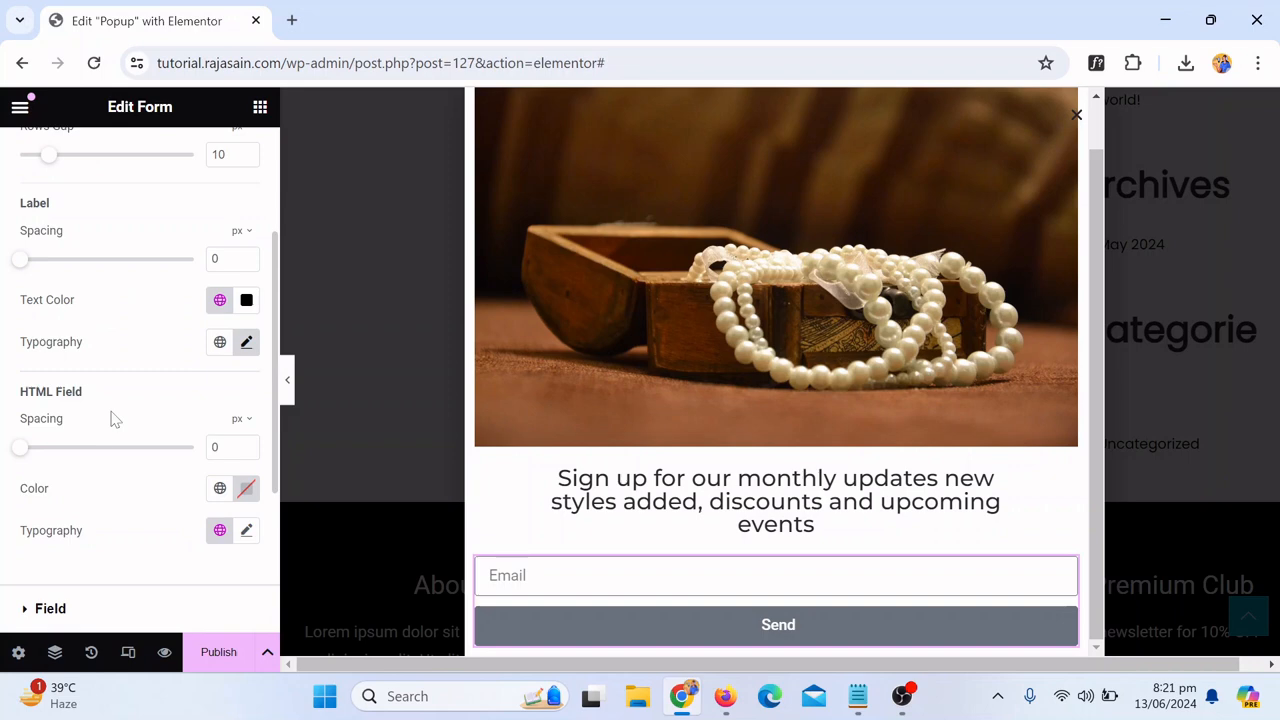
scroll(236, 358, "down", 1)
left_click(75, 523)
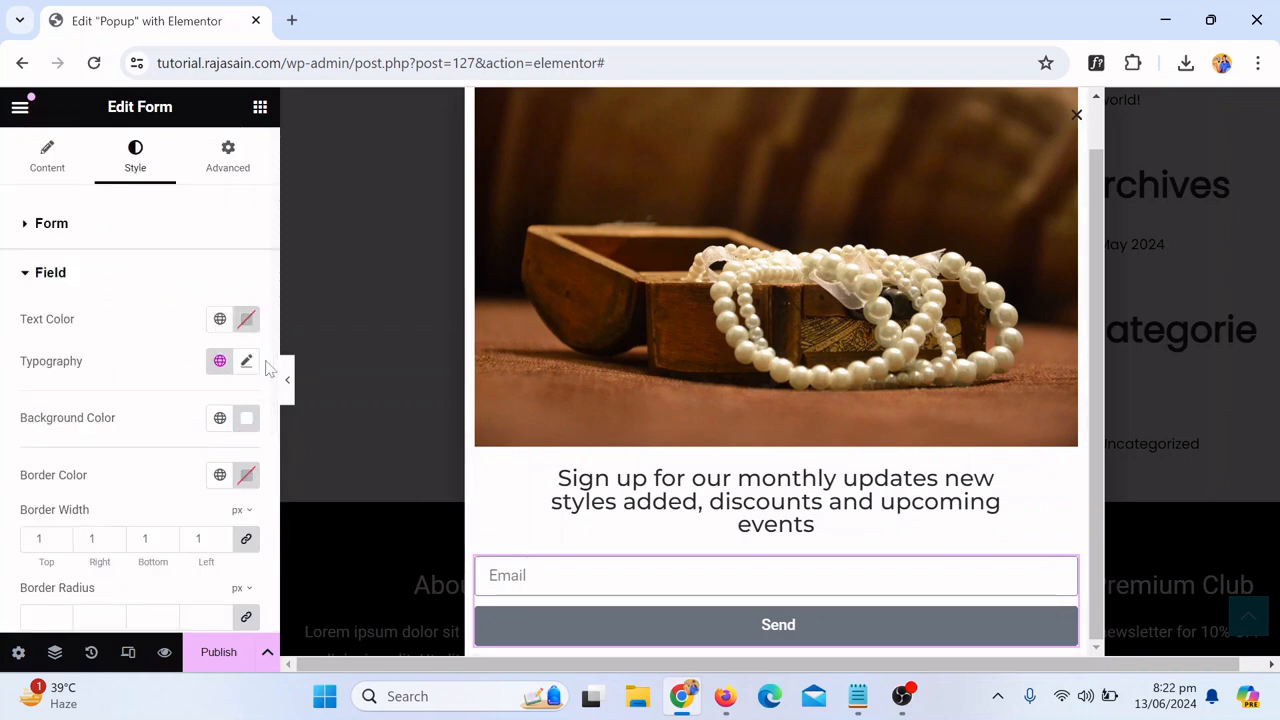
left_click(220, 320)
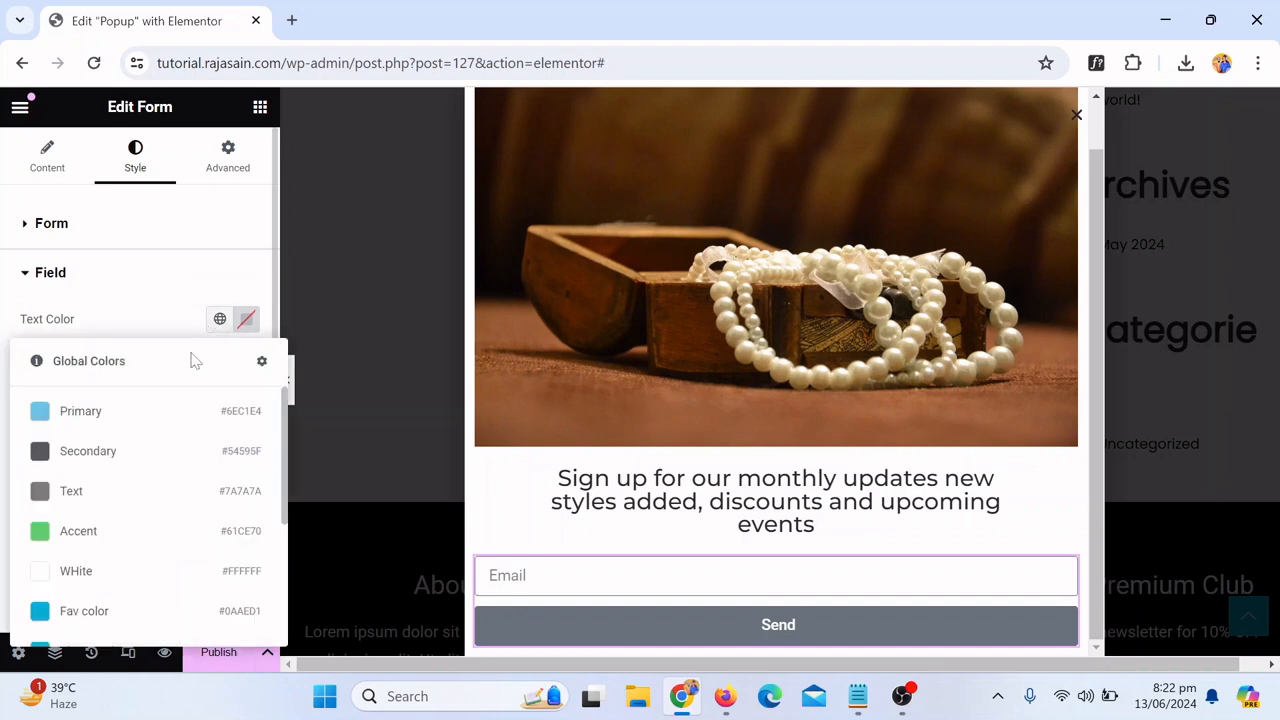
scroll(134, 535, "down", 1)
left_click(134, 512)
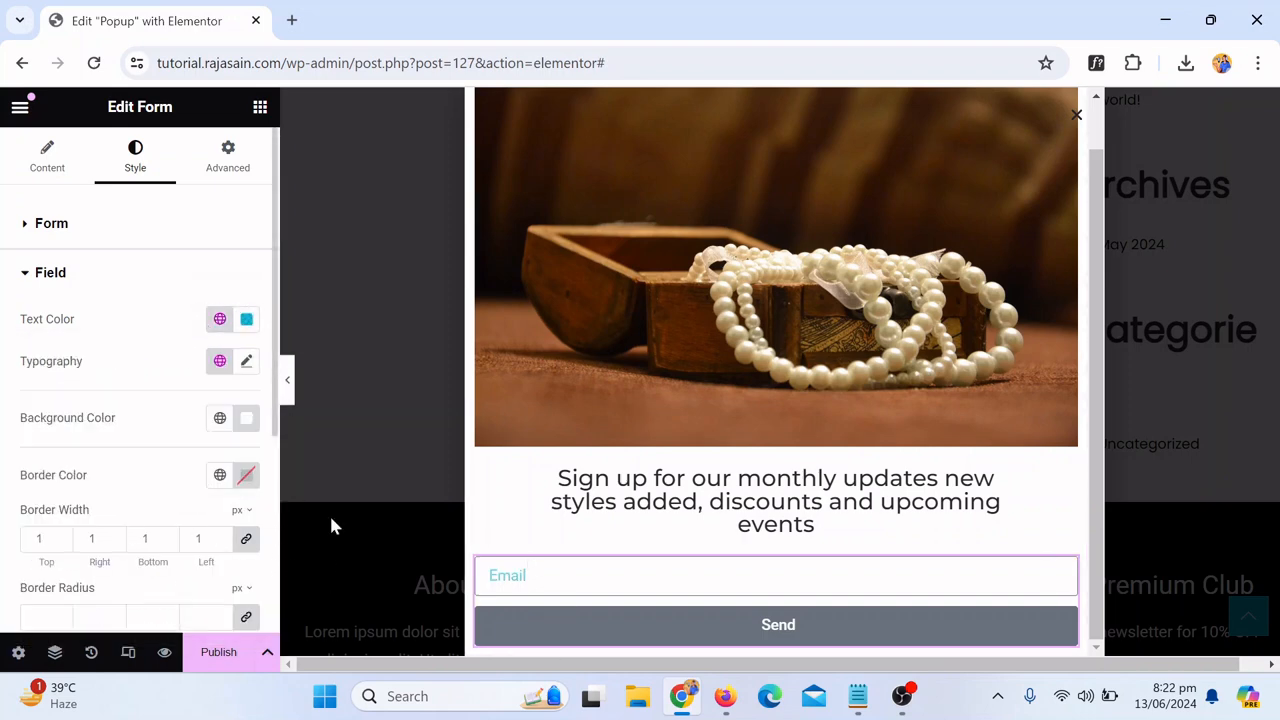
Step: Change the form fields' text color to the global Theme Text Color
left_click(220, 321)
scroll(129, 491, "down", 3)
left_click(137, 466)
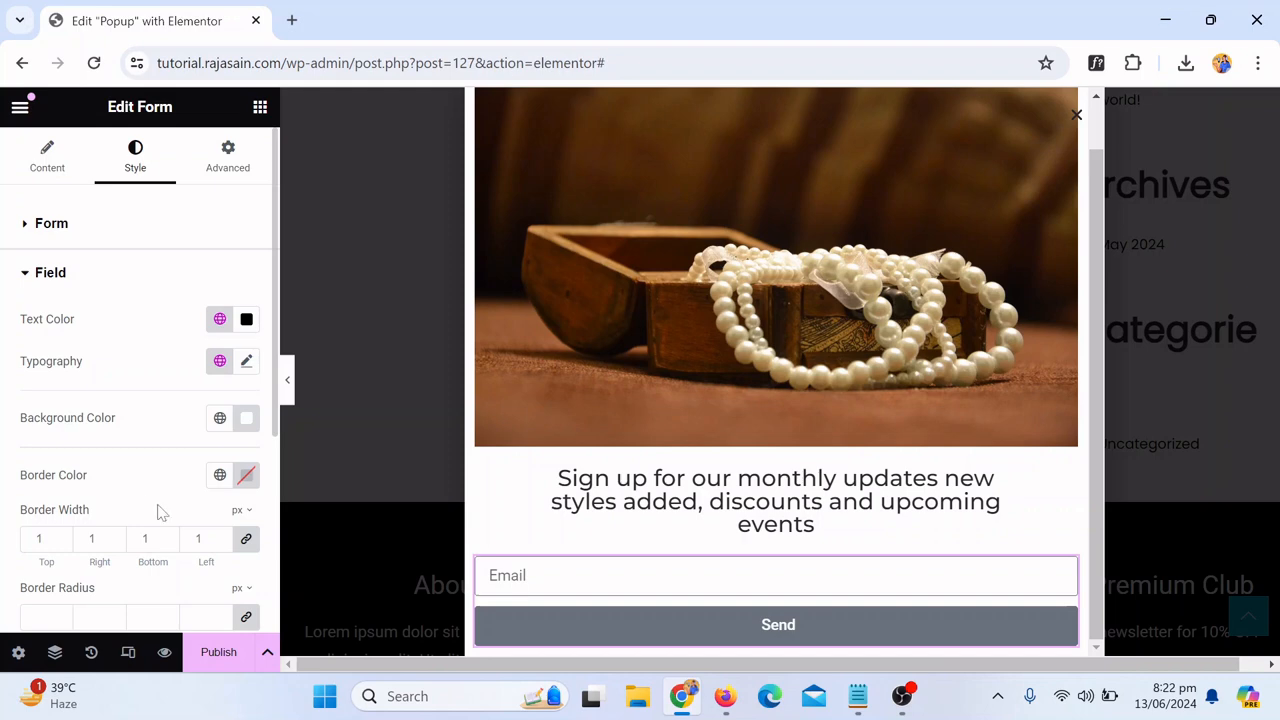
Step: Set the submit button's normal background color to the global Fav color
scroll(207, 490, "down", 3)
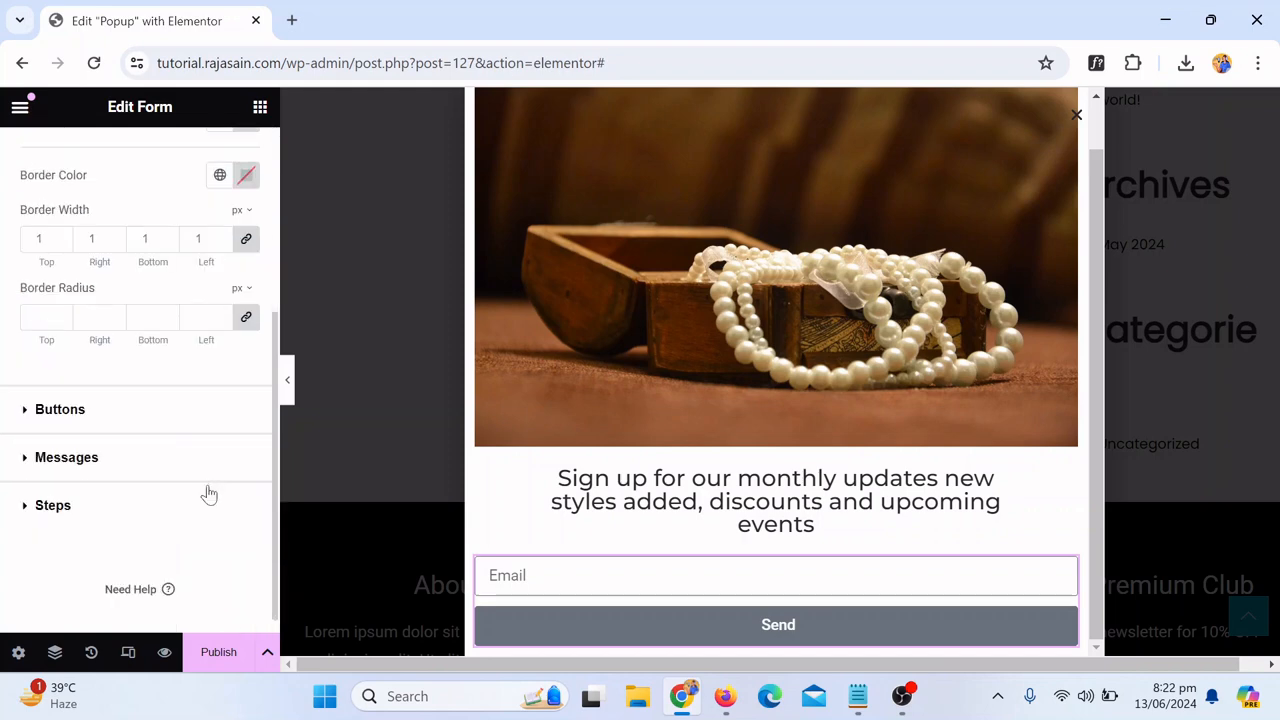
left_click(43, 428)
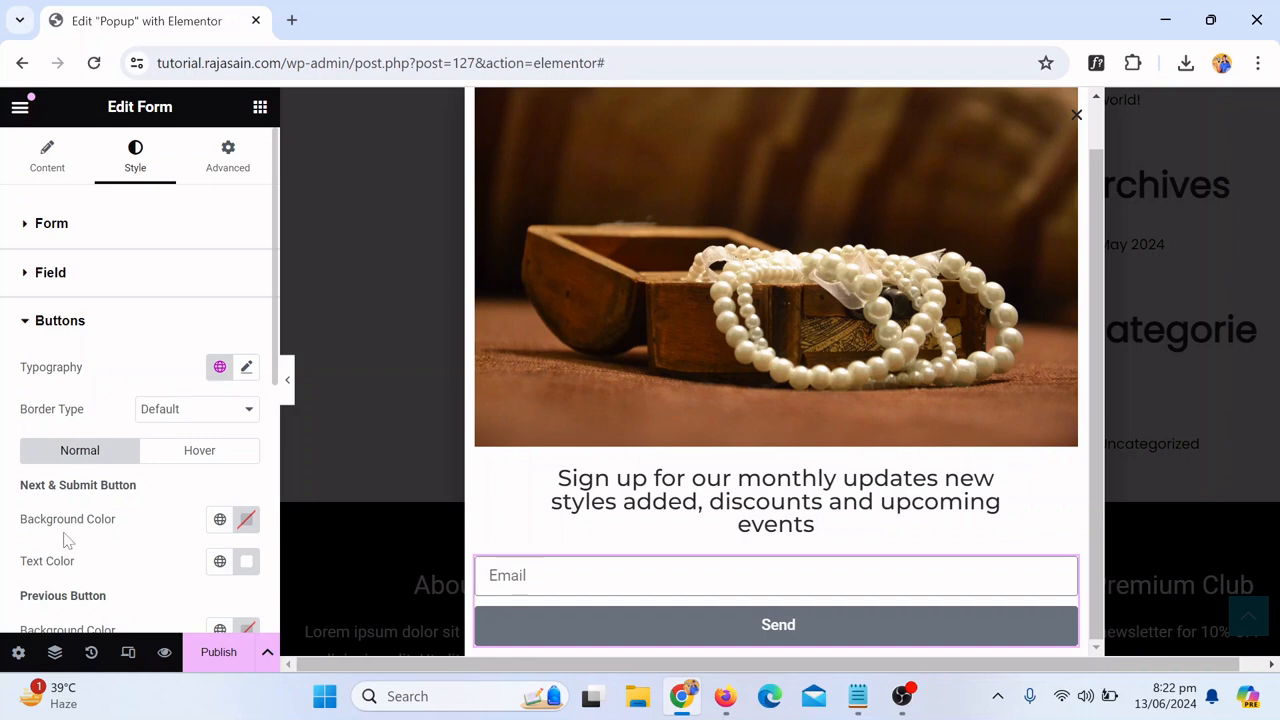
left_click(224, 521)
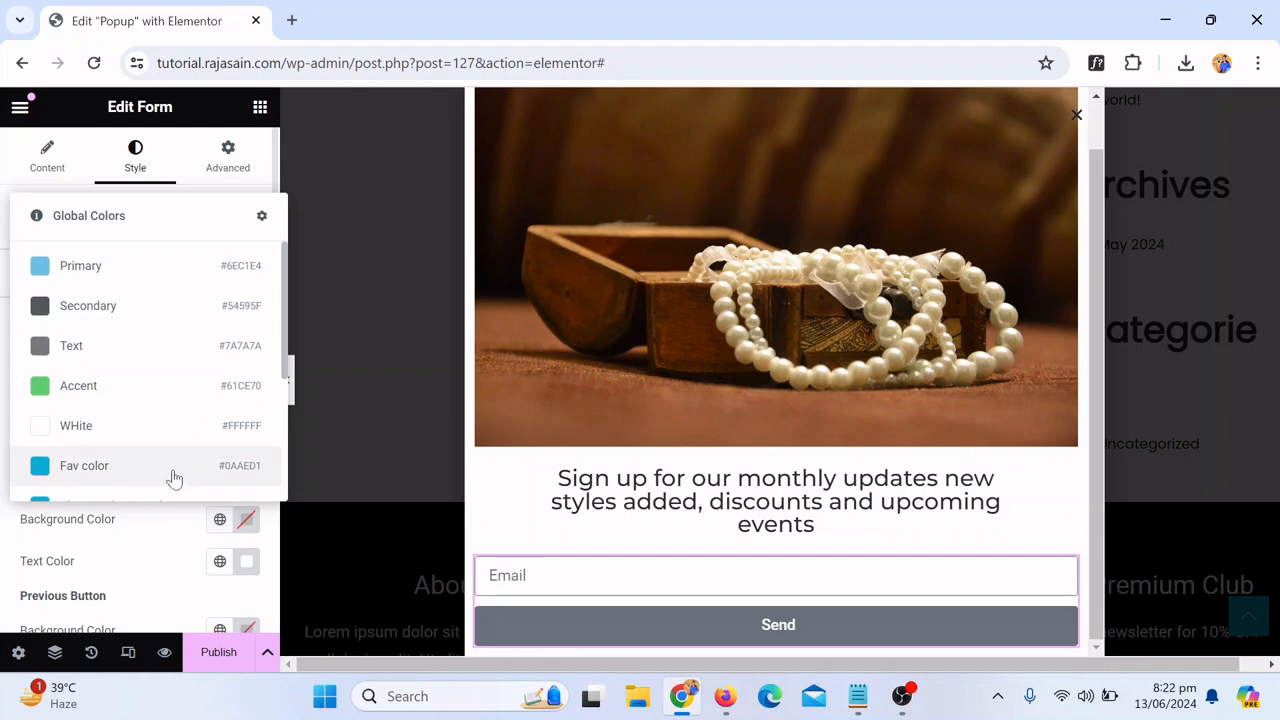
left_click(98, 466)
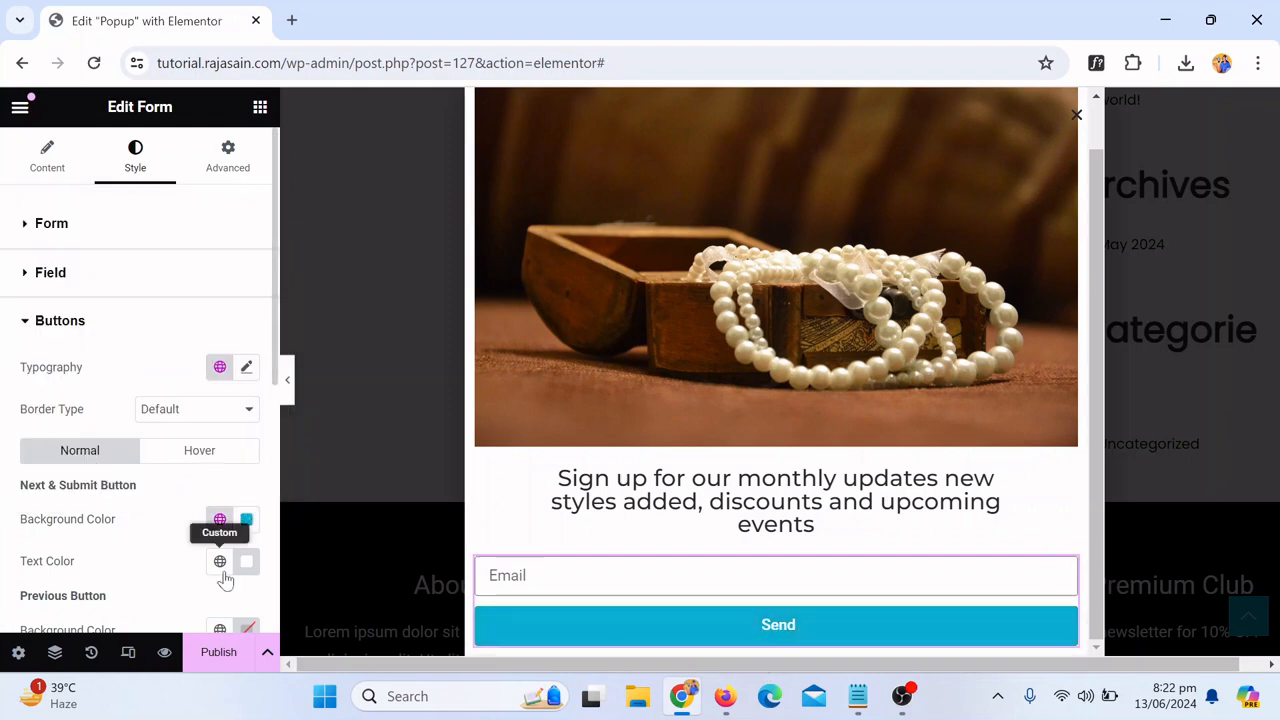
Step: Set the button's hover background color to Theme Primary Color, then fine-tune it in the color picker
left_click(205, 455)
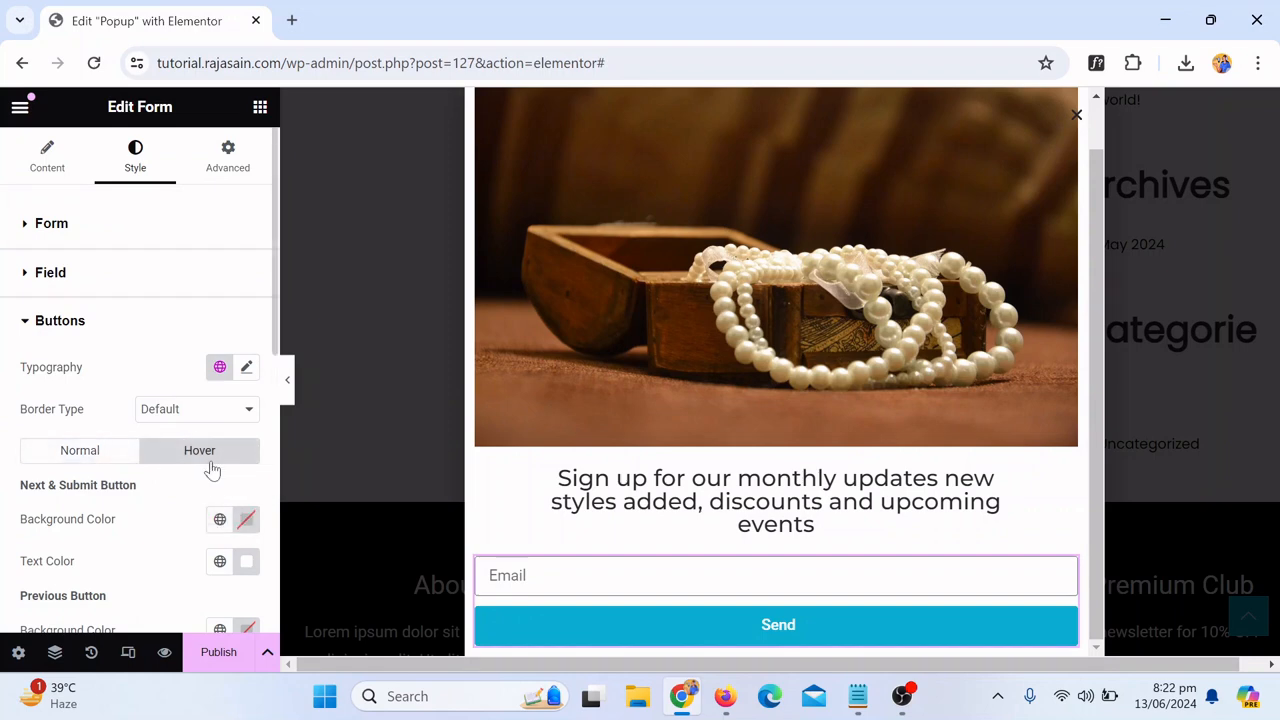
left_click(220, 520)
scroll(110, 460, "down", 2)
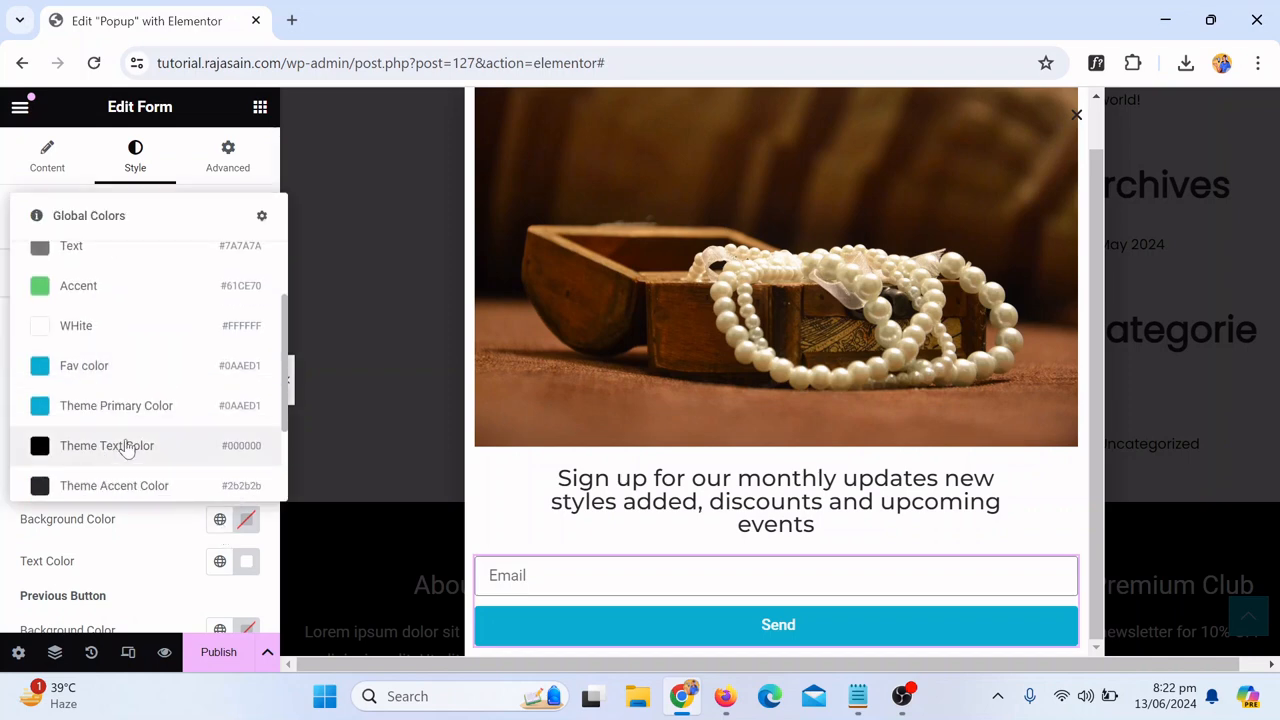
left_click(135, 410)
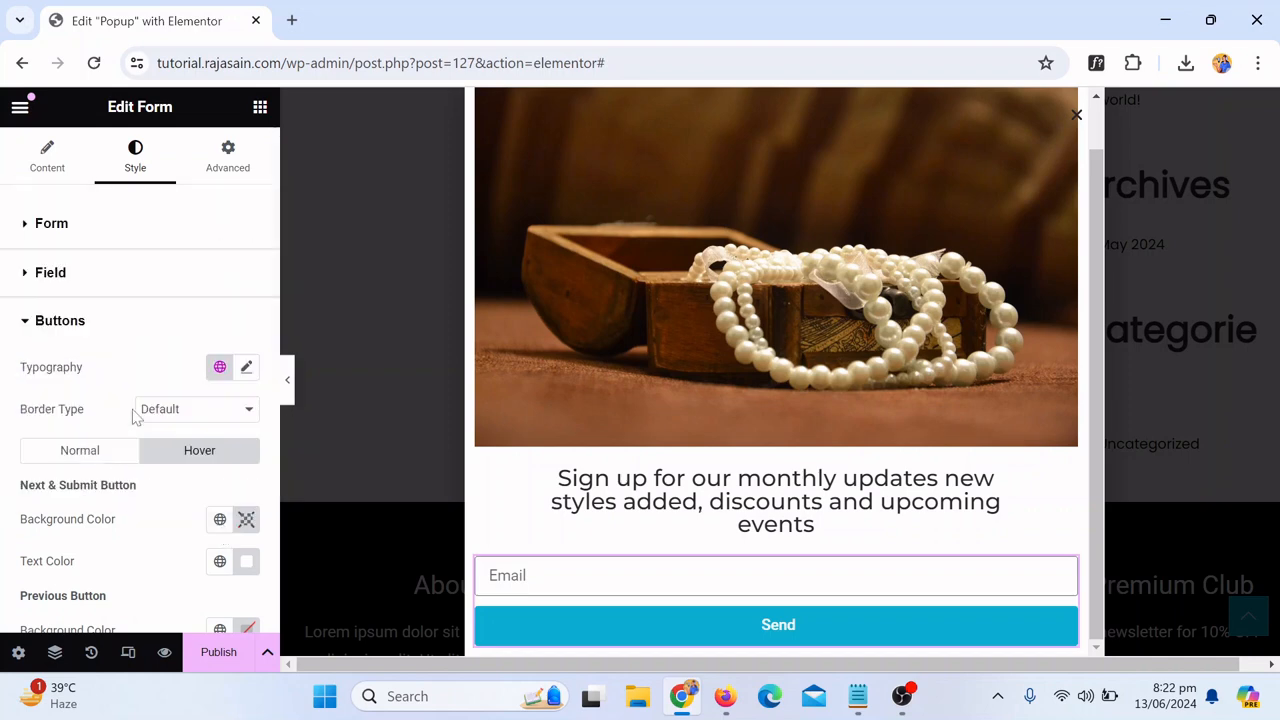
left_click(246, 519)
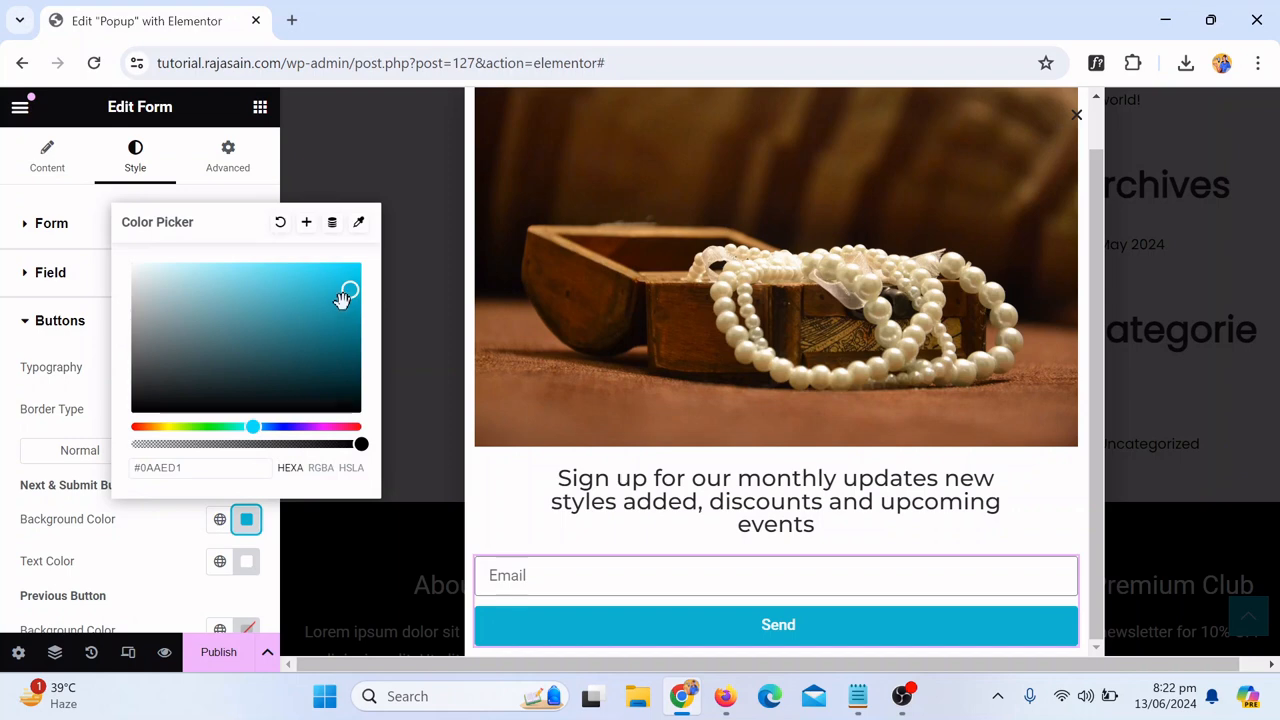
left_click_drag(347, 292, 353, 302)
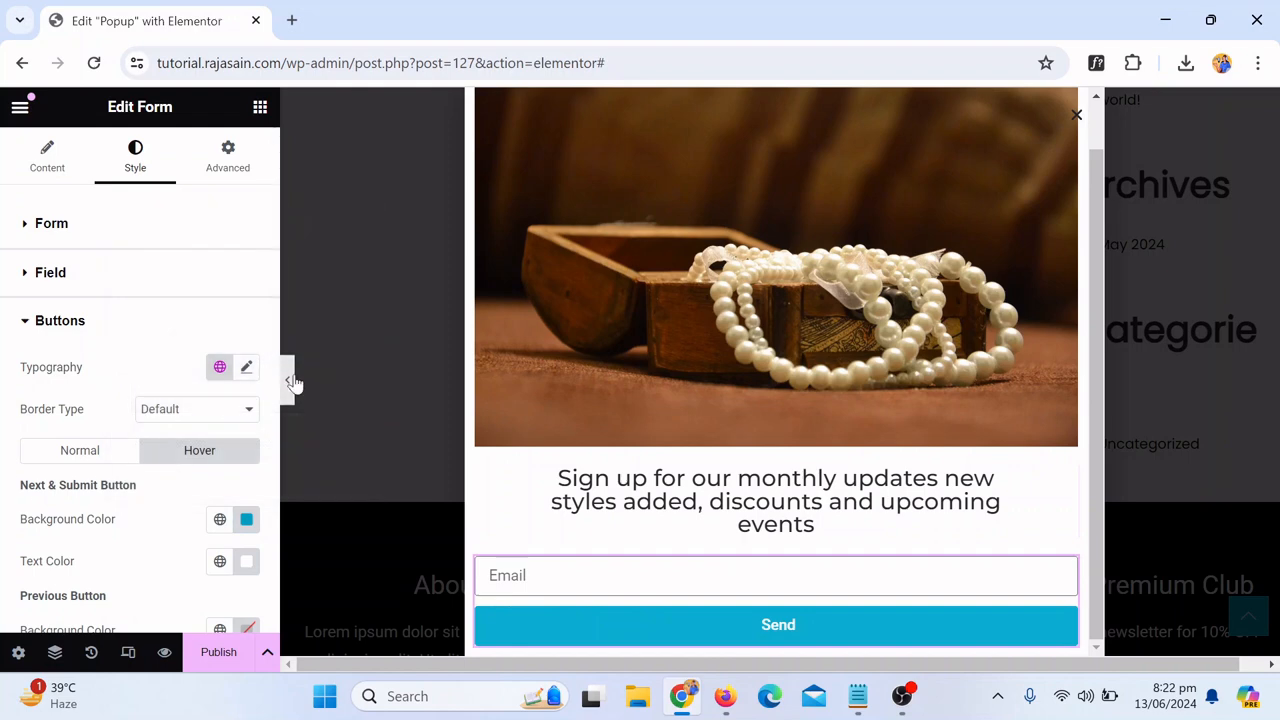
Step: Hide the editor panel and scroll through the popup to preview it
left_click(286, 374)
scroll(641, 335, "down", 2)
scroll(698, 350, "up", 1)
scroll(705, 361, "down", 1)
scroll(707, 361, "up", 1)
scroll(707, 361, "down", 1)
scroll(660, 405, "up", 10)
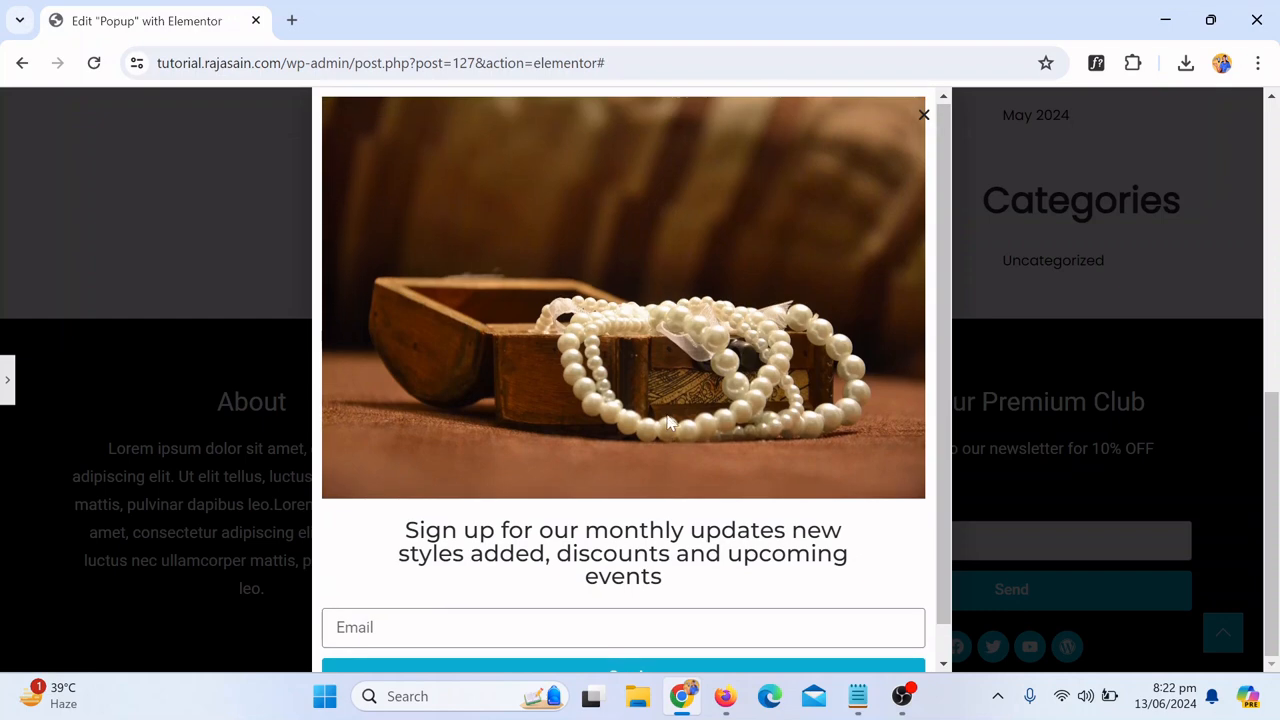
scroll(2, 450, "down", 5)
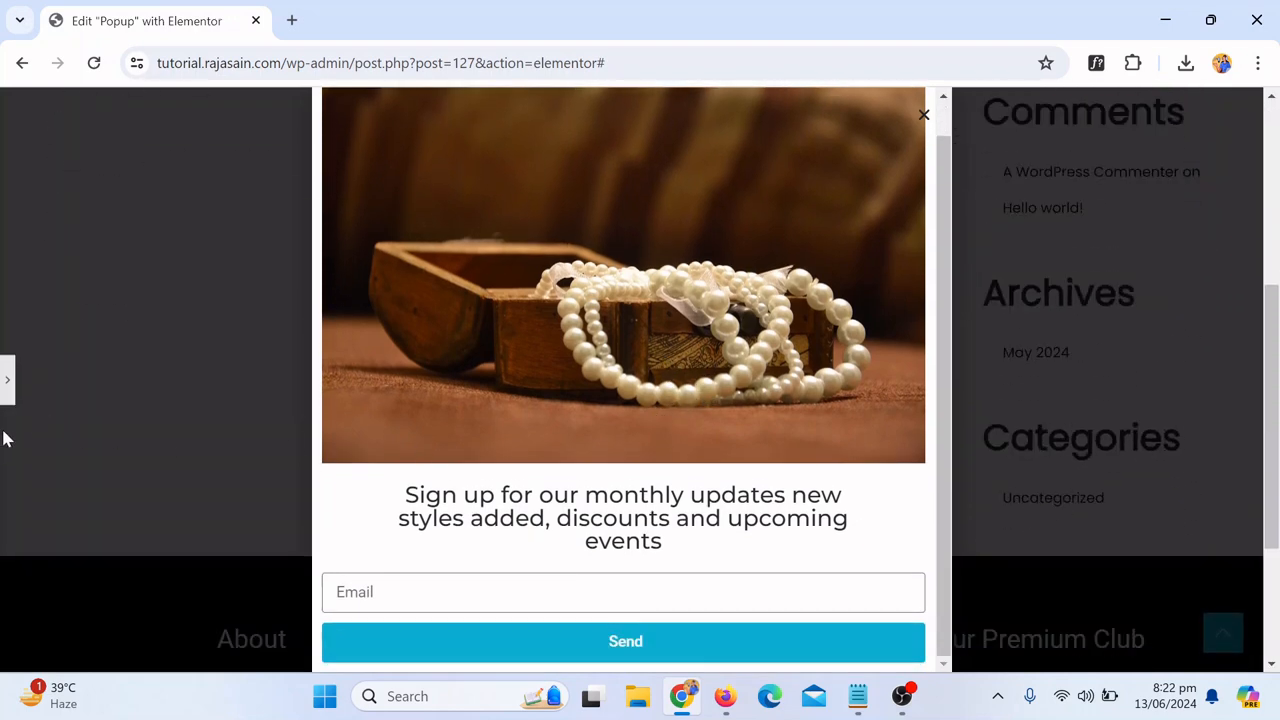
left_click(7, 382)
scroll(845, 300, "down", 1)
scroll(843, 420, "up", 2)
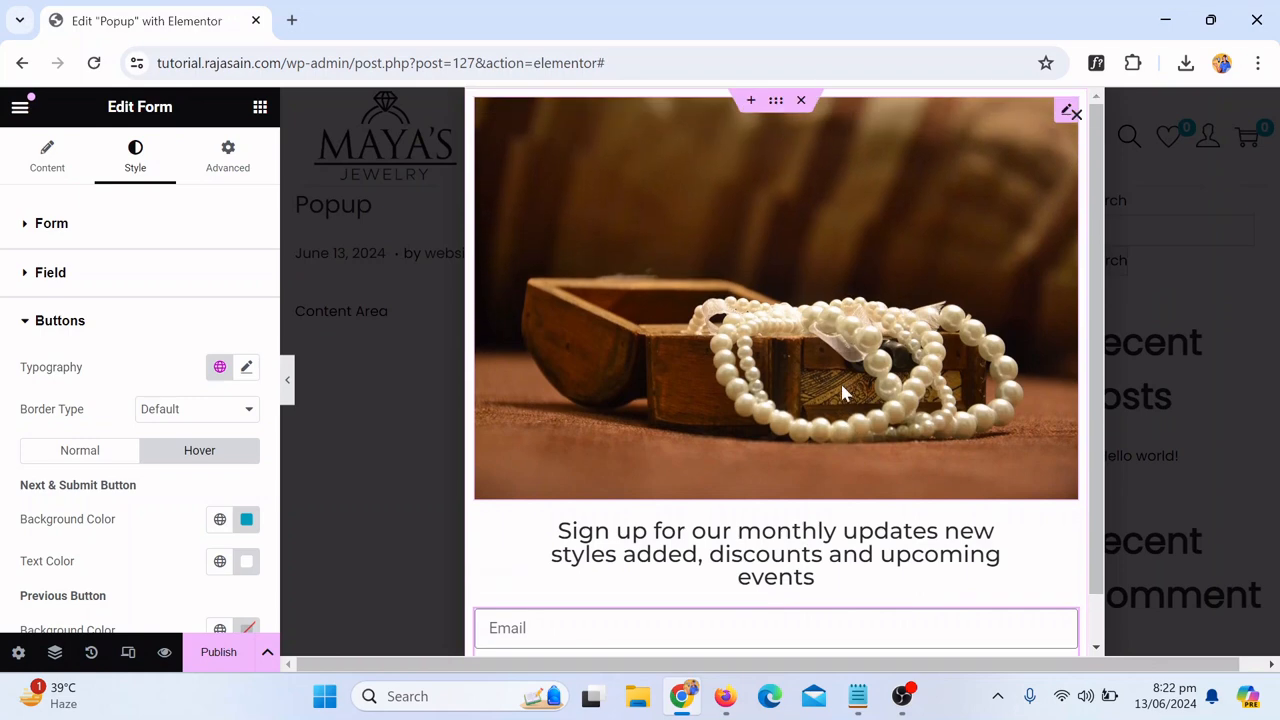
Step: Select the popup container and try adjusting its minimum height
left_click(778, 102)
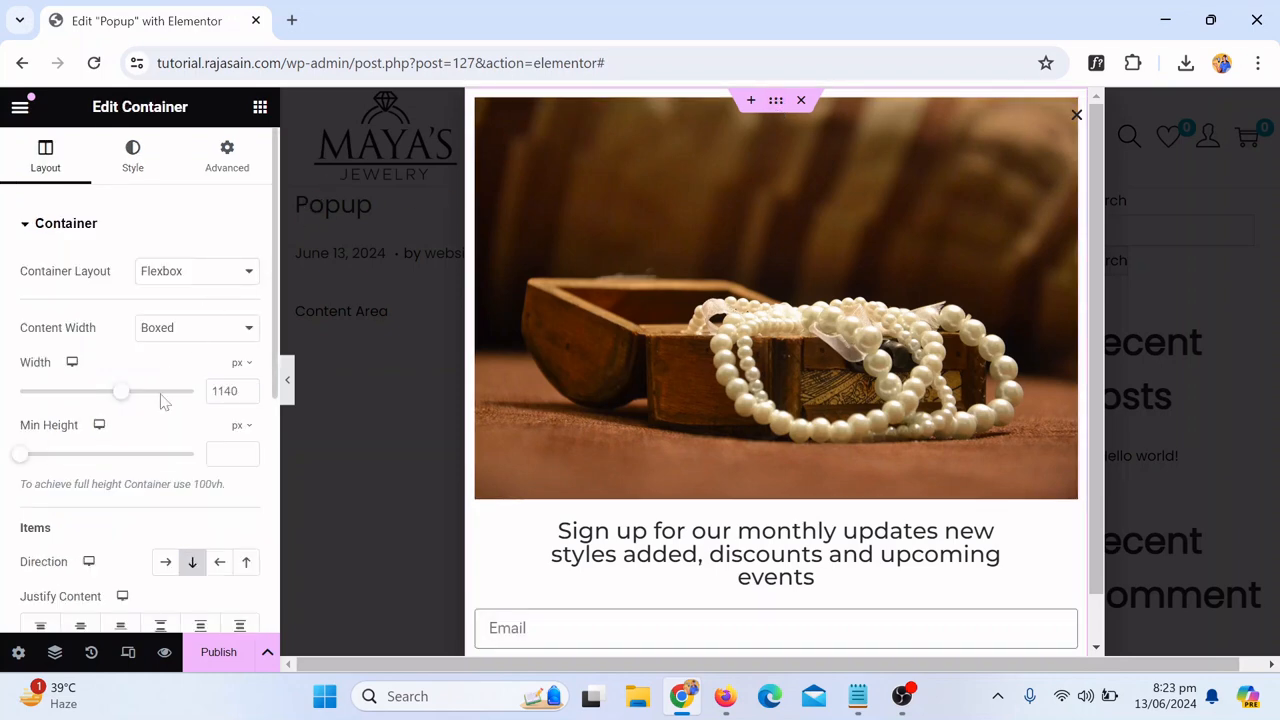
left_click_drag(14, 456, 180, 453)
left_click(17, 447)
left_click_drag(41, 447, 8, 457)
scroll(776, 338, "down", 1)
scroll(776, 338, "down", 3)
scroll(791, 312, "up", 3)
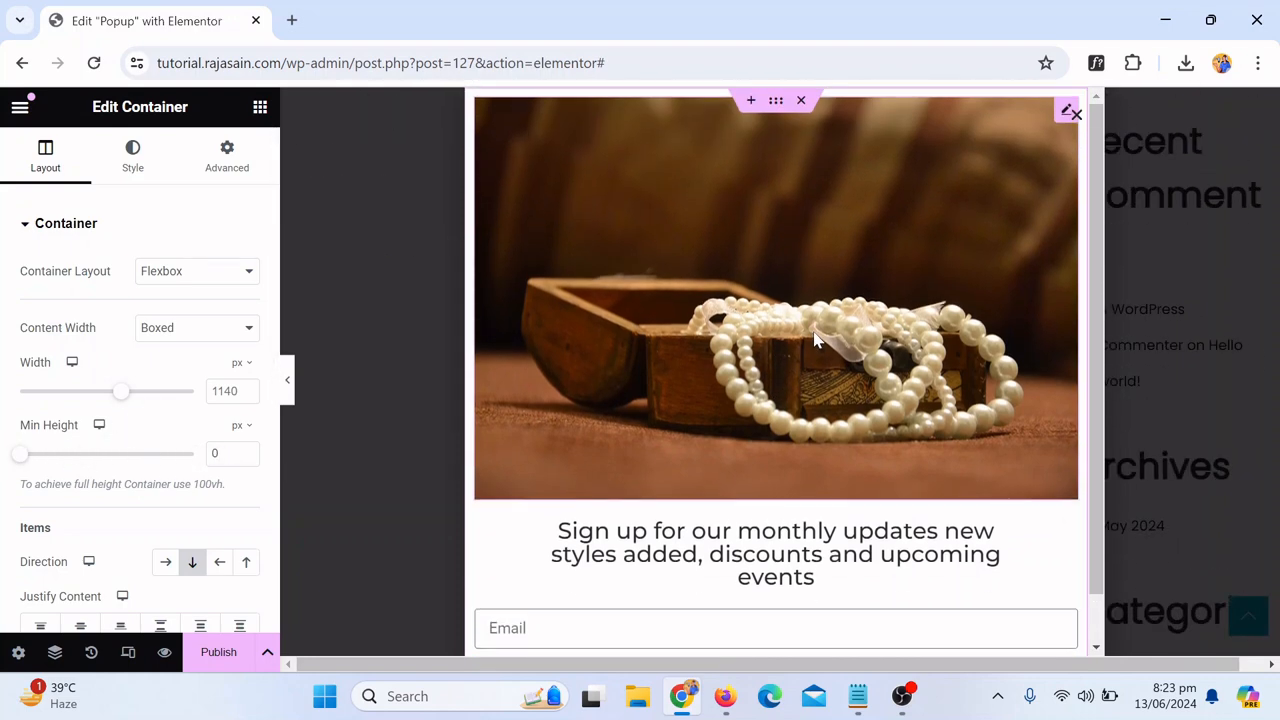
Step: Set the image width to 73% and preview the popup with the panel hidden
left_click(1066, 113)
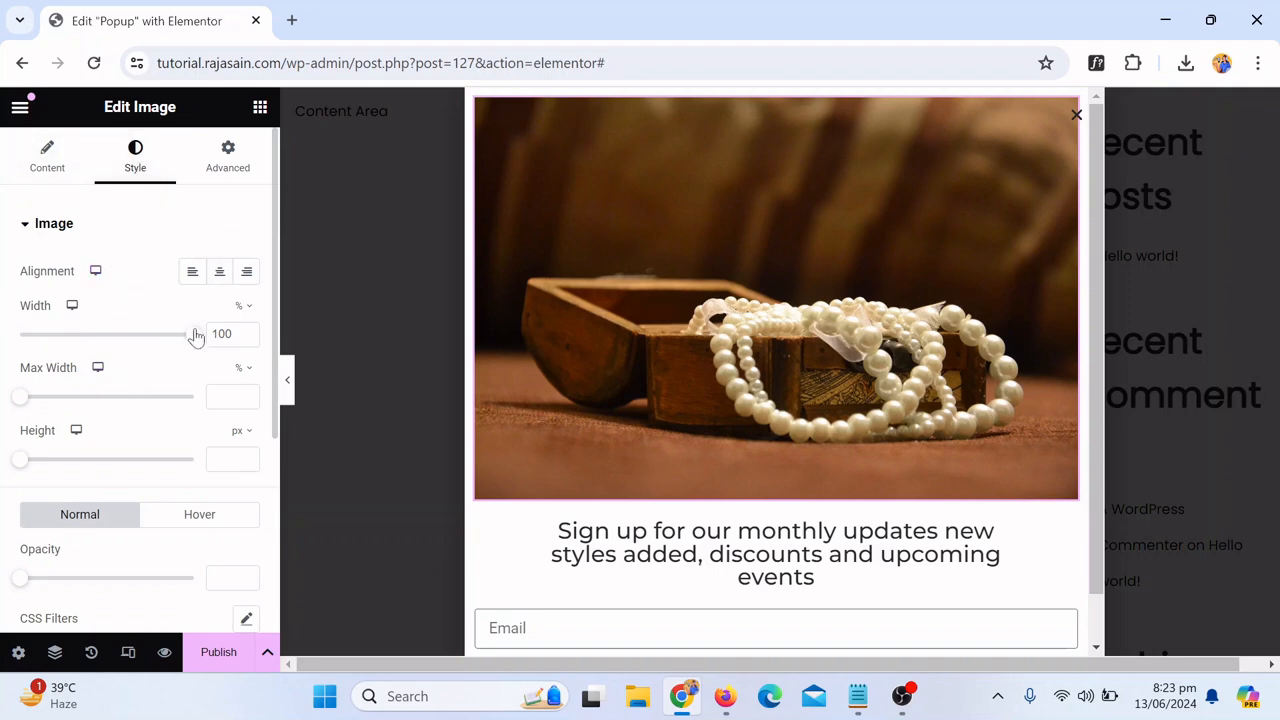
left_click_drag(194, 333, 147, 325)
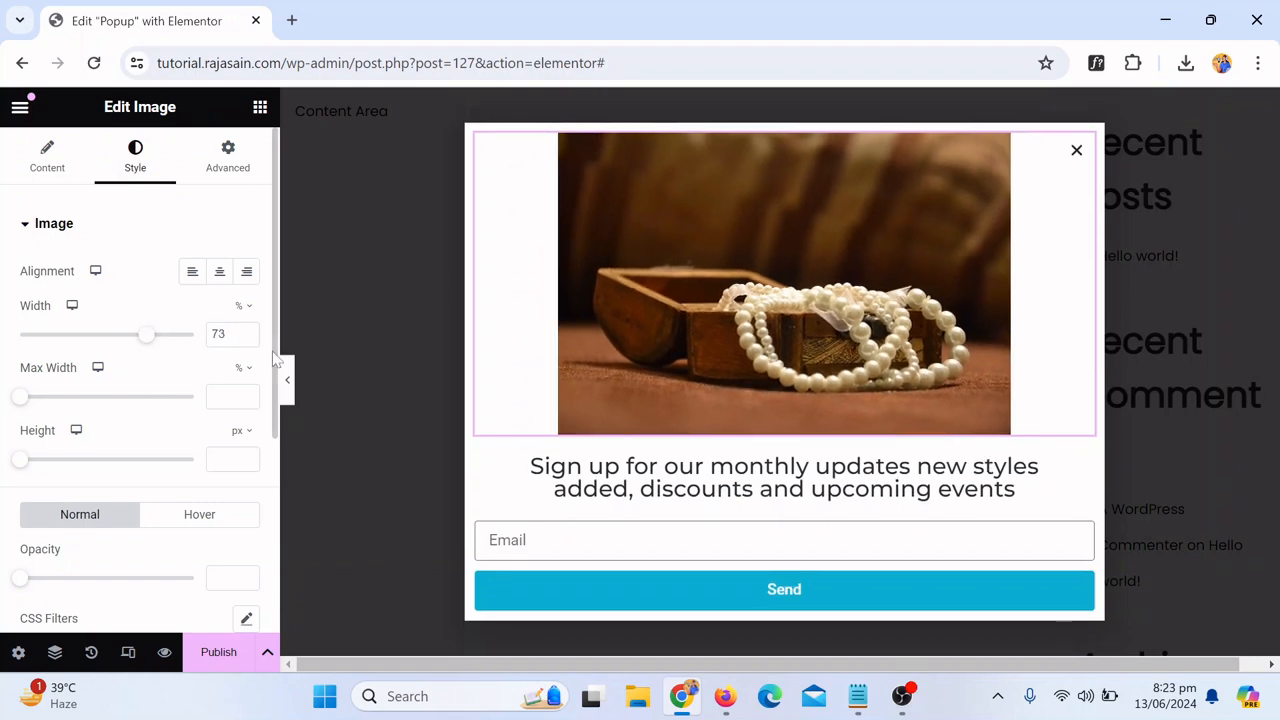
left_click(288, 381)
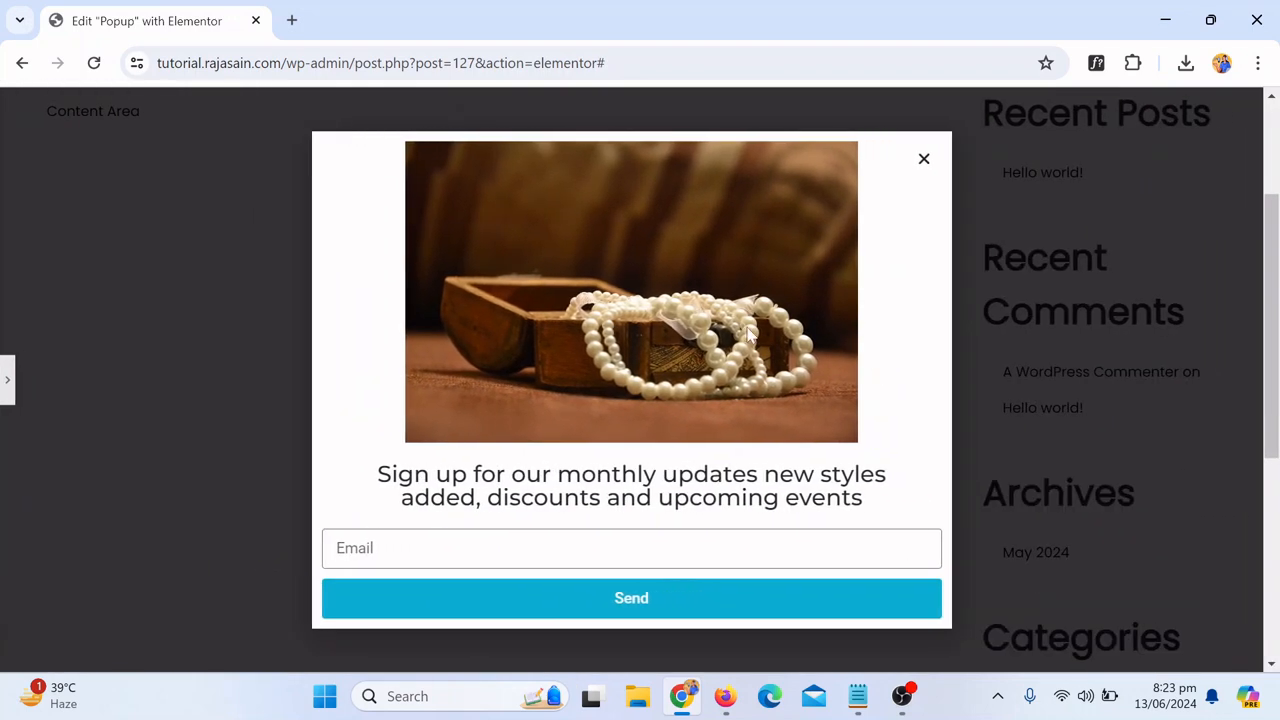
left_click(6, 392)
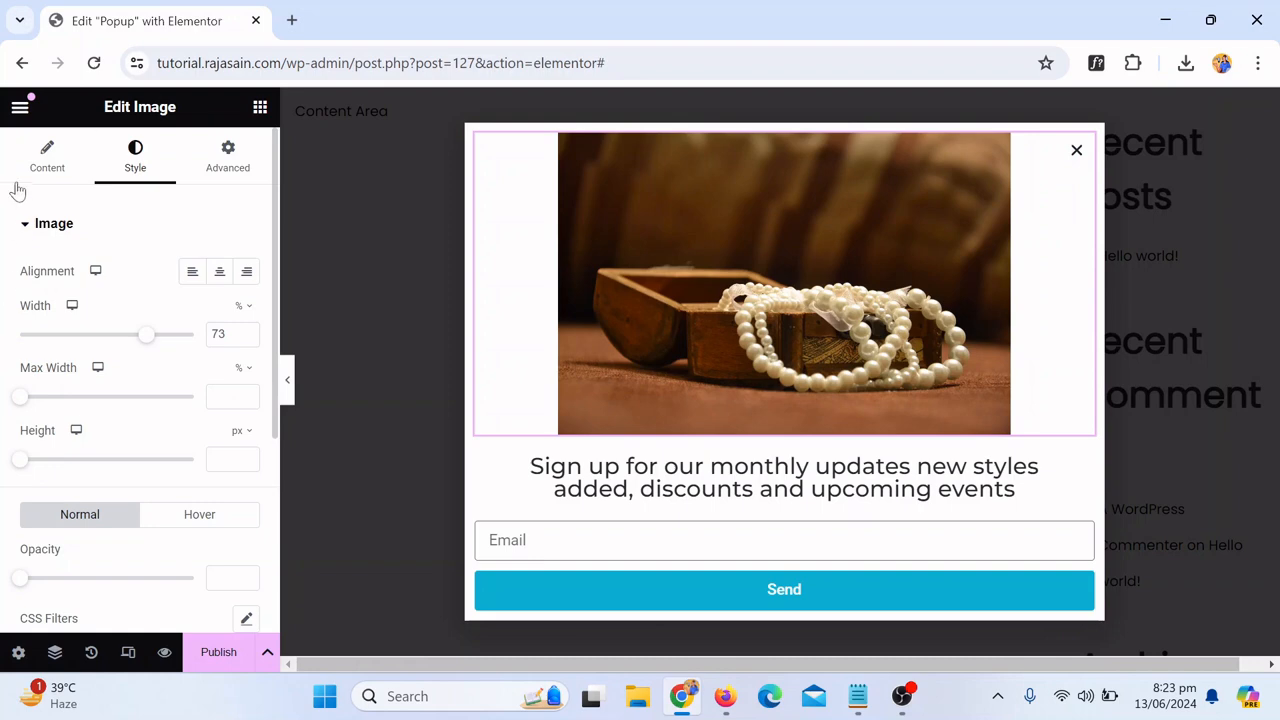
left_click(47, 157)
scroll(193, 461, "down", 1)
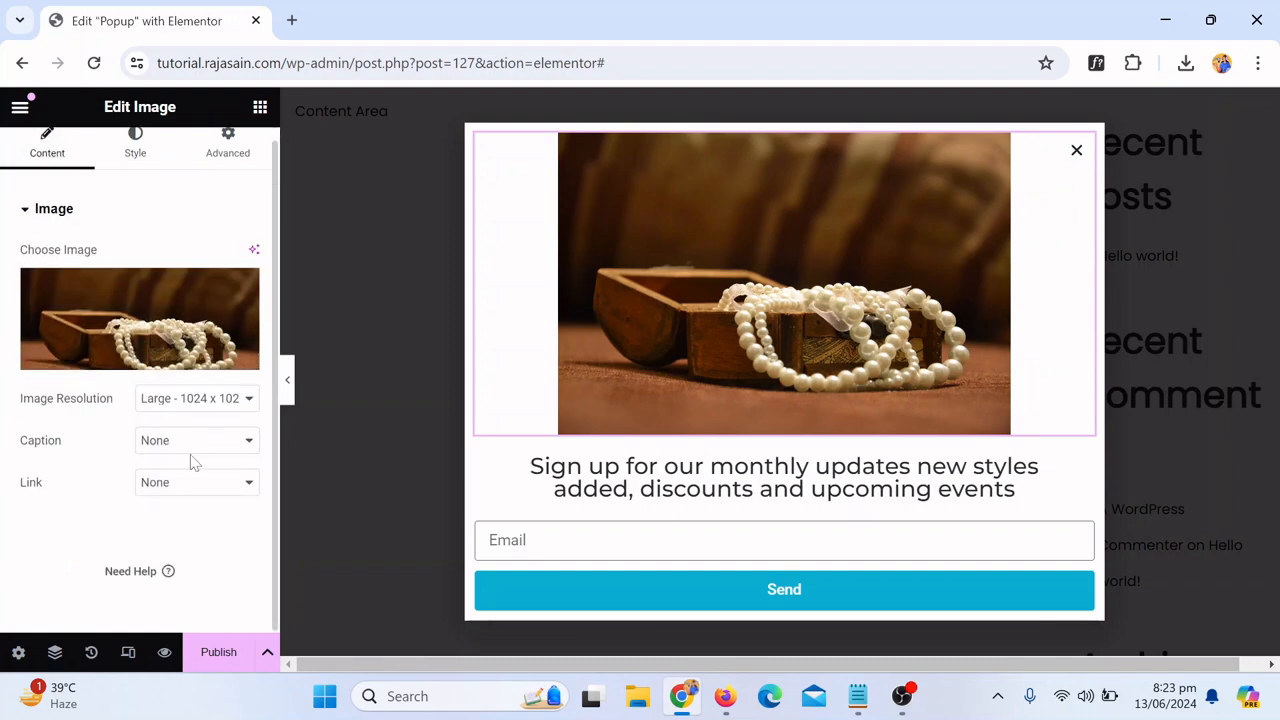
scroll(193, 461, "up", 1)
scroll(793, 383, "up", 2)
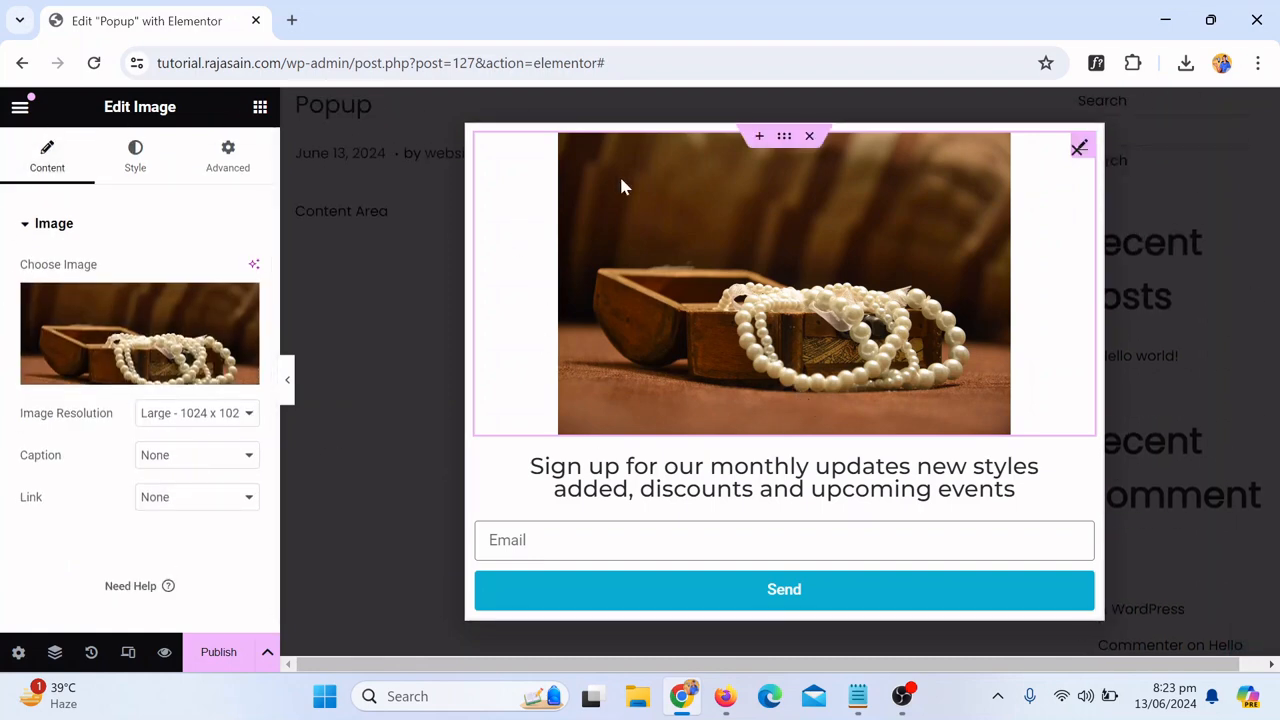
Step: Remove the image container, then restore it from the history actions list
left_click(808, 136)
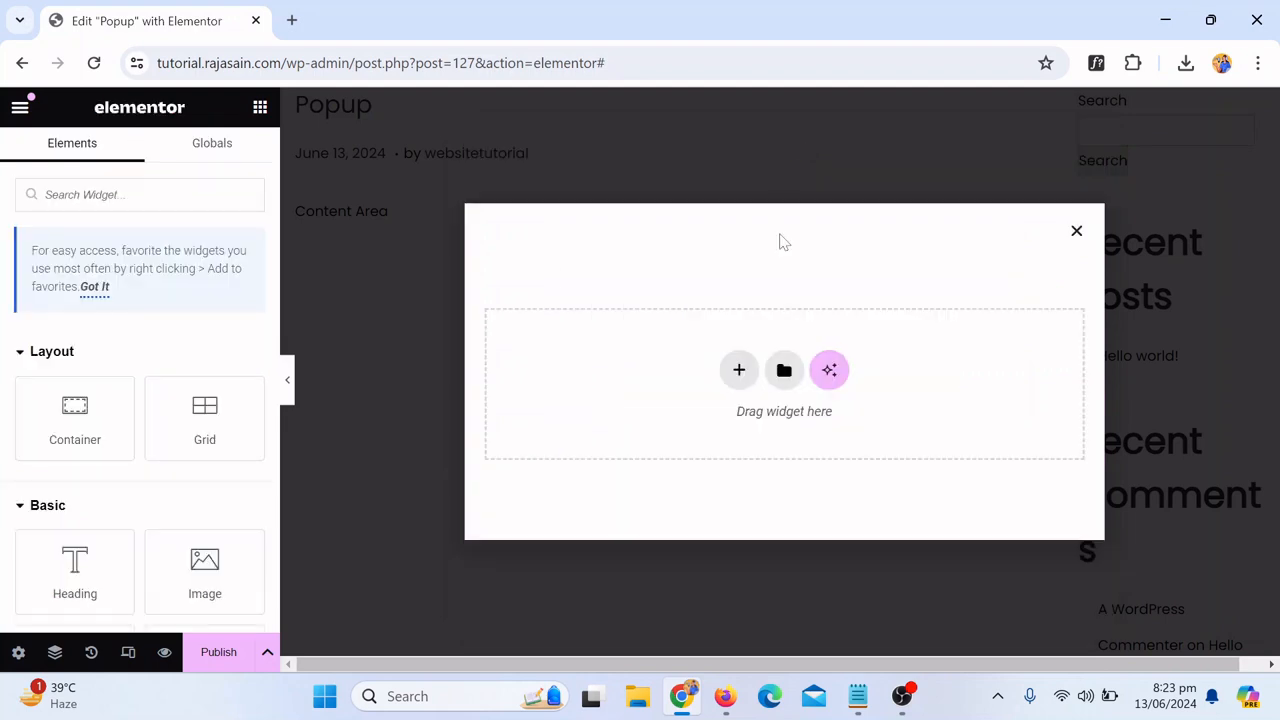
left_click(91, 652)
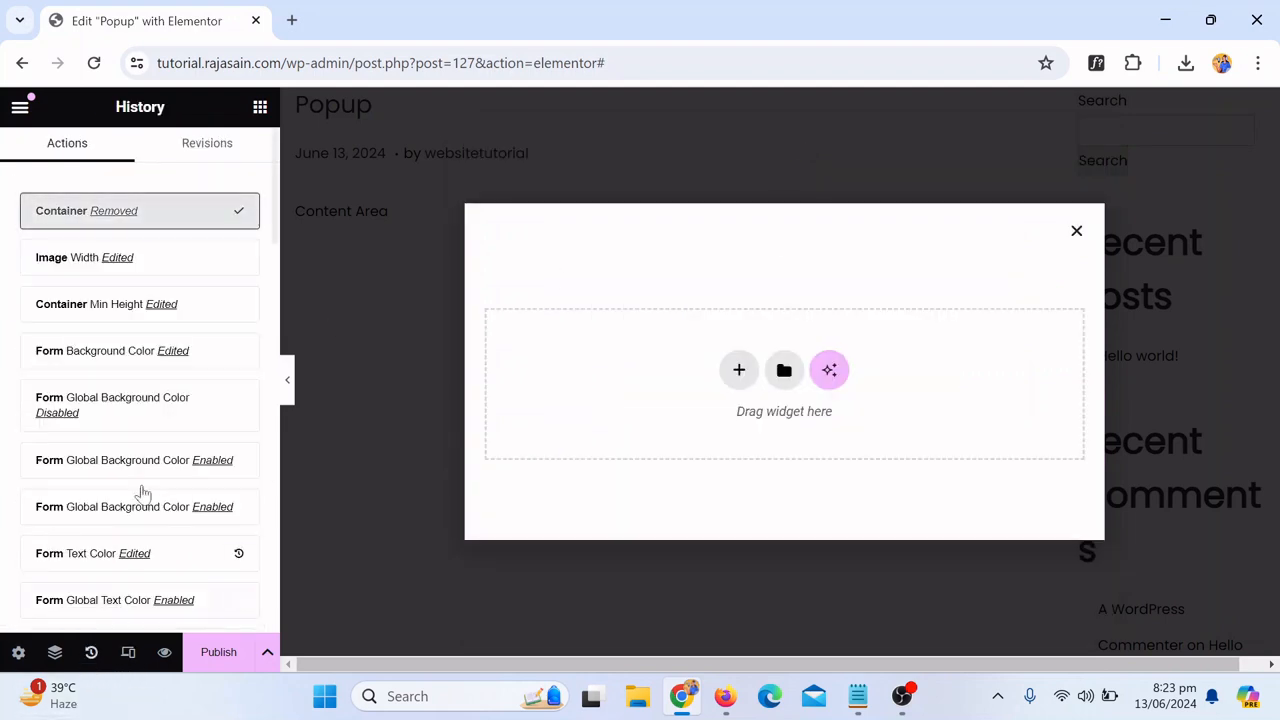
left_click(120, 258)
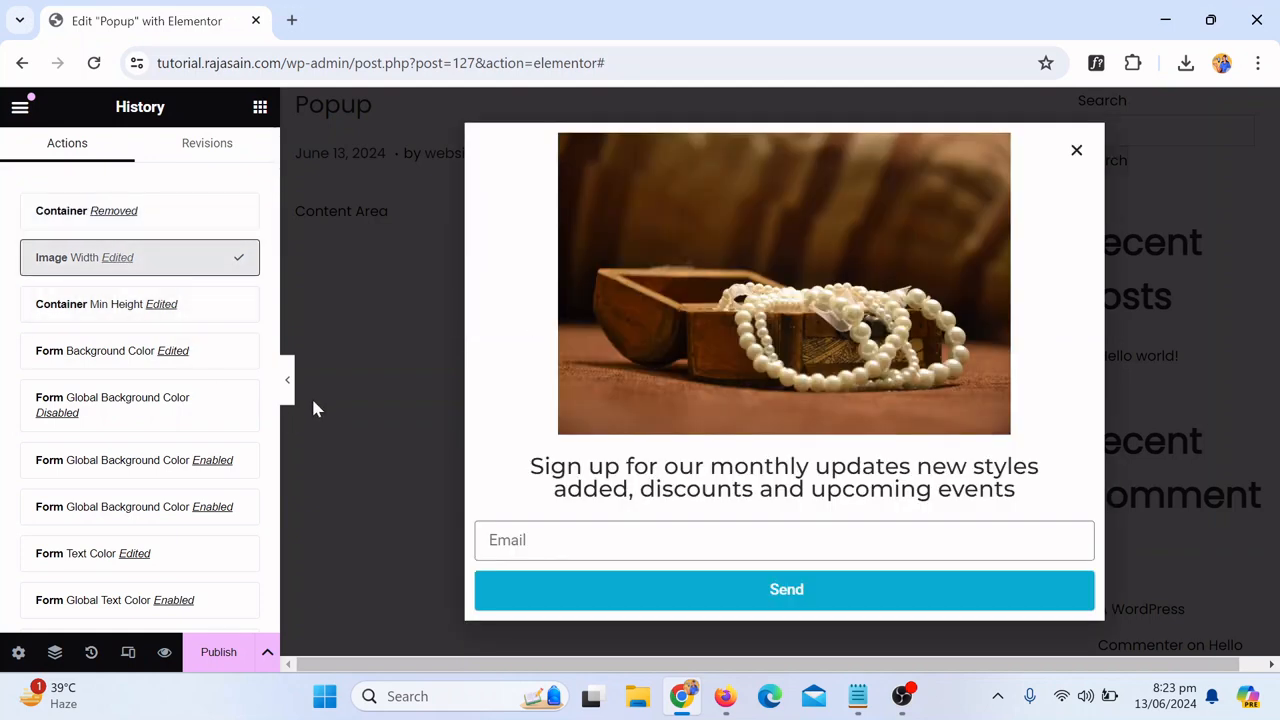
Step: Resize the image to 66% width and preview the popup
left_click(287, 380)
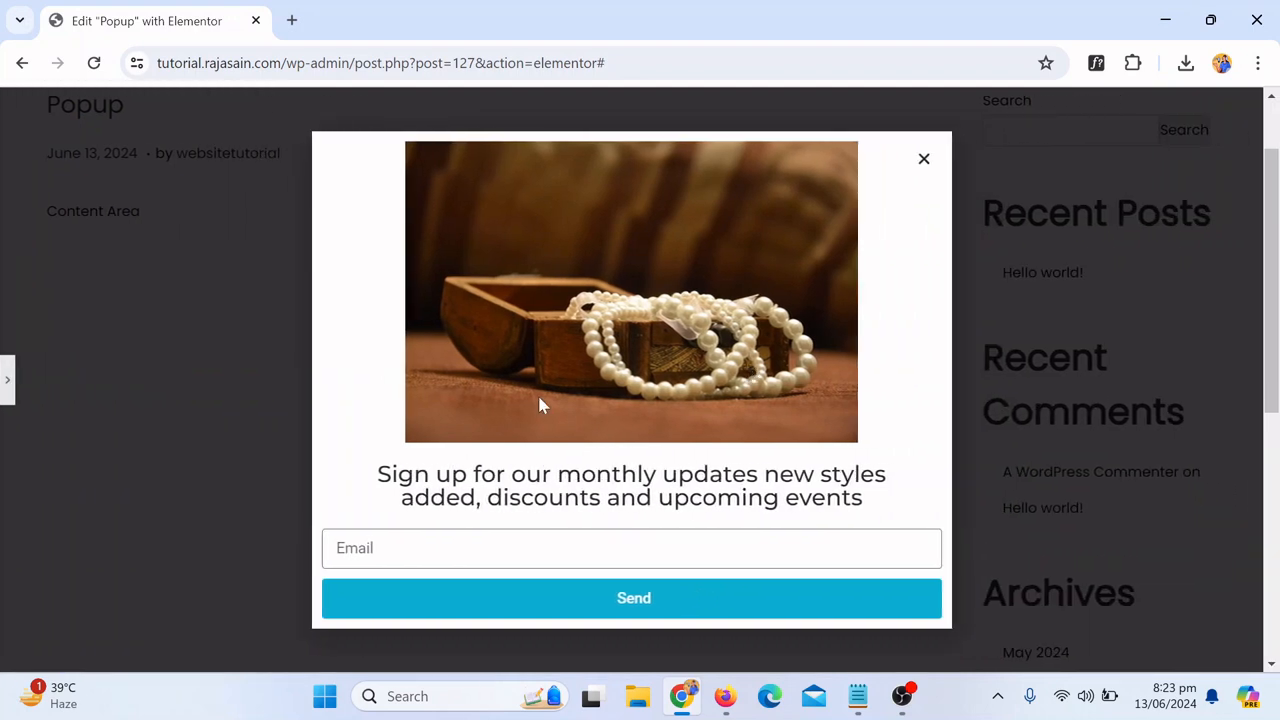
left_click(6, 379)
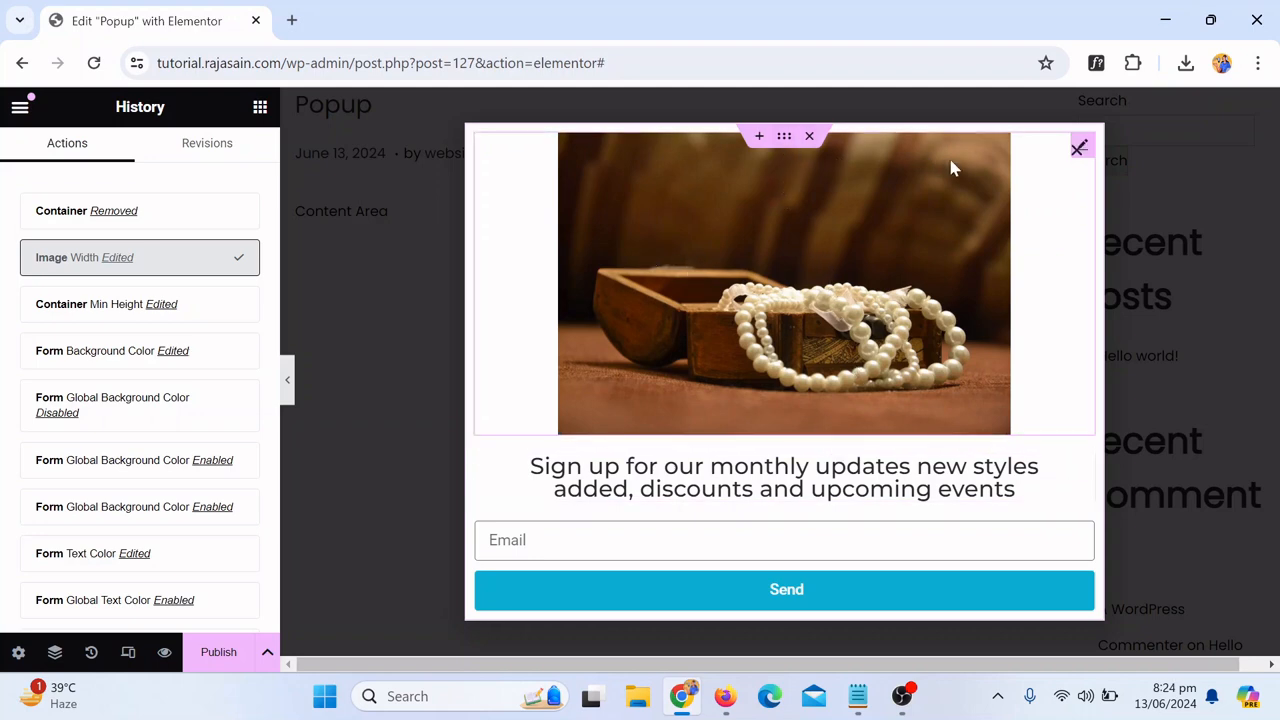
left_click(913, 170)
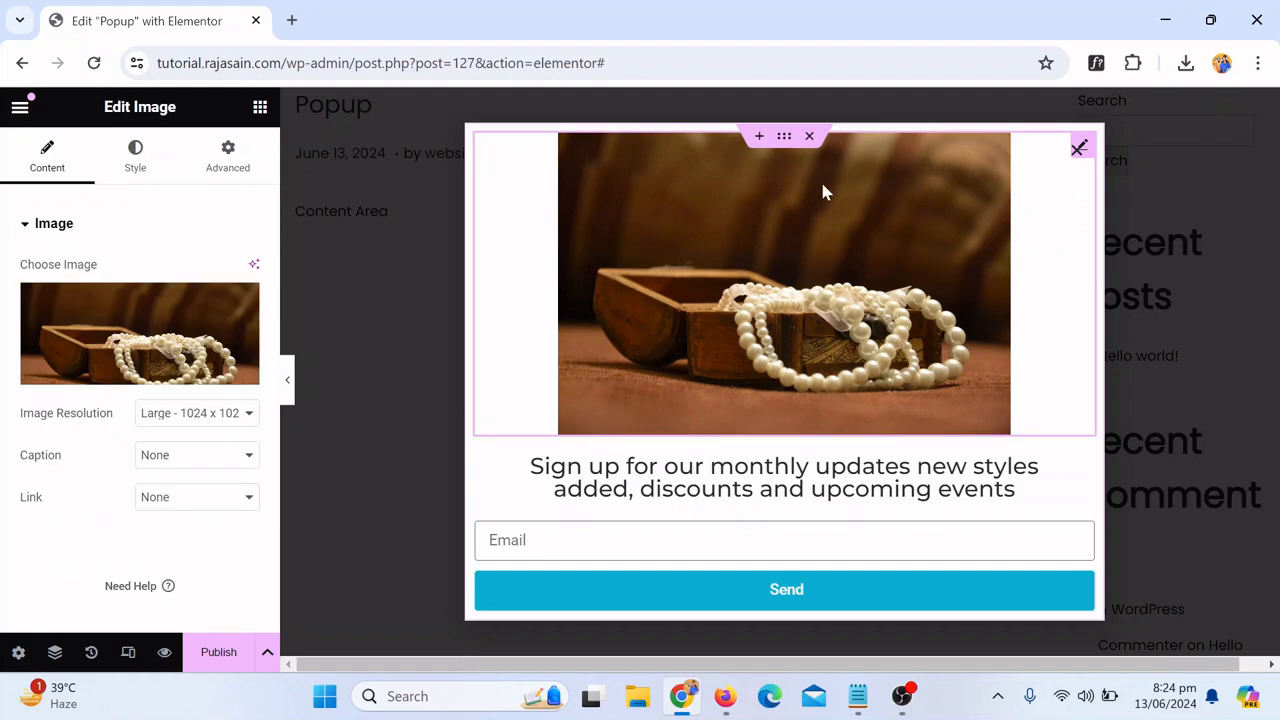
left_click(155, 150)
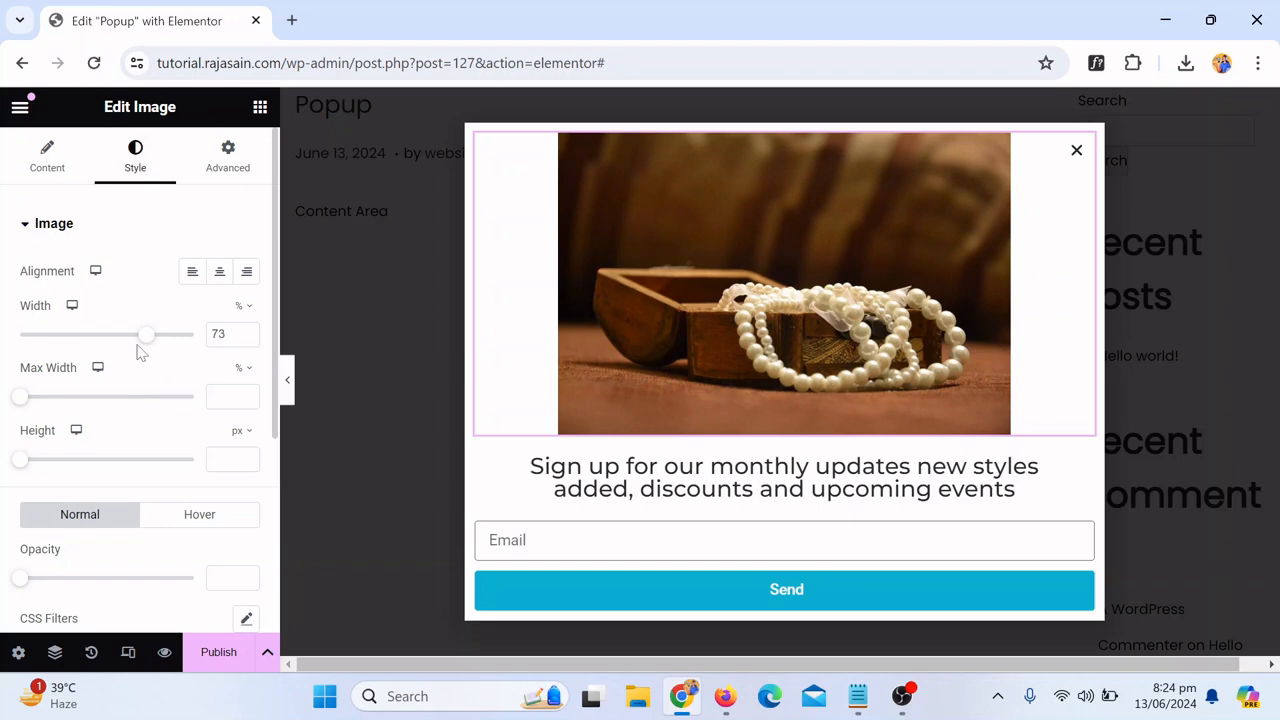
left_click_drag(147, 347, 176, 347)
scroll(814, 320, "down", 2)
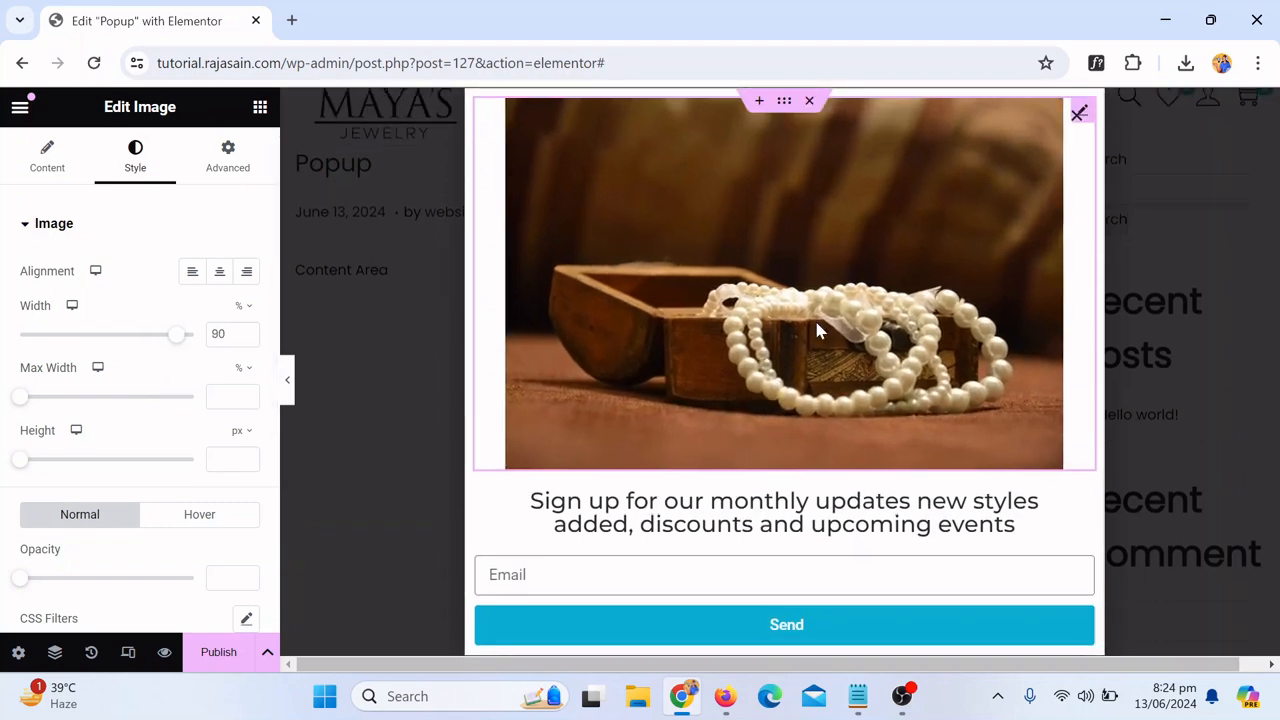
left_click_drag(173, 341, 131, 322)
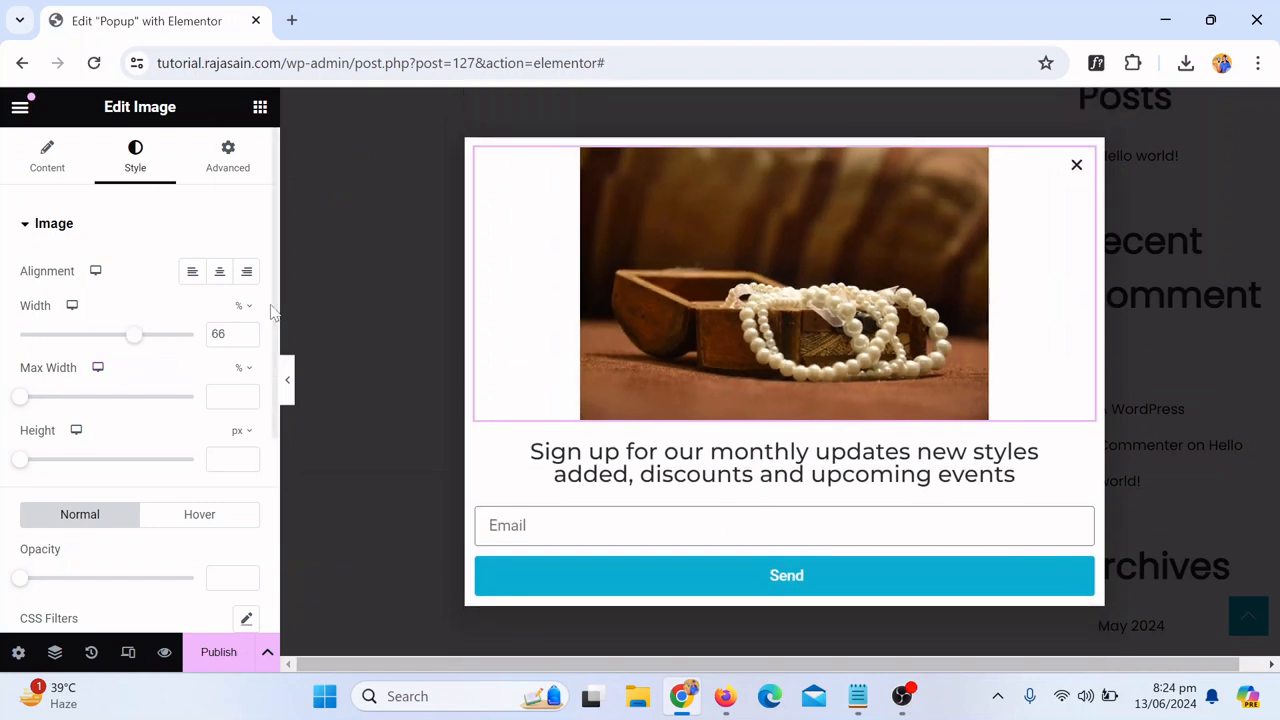
left_click(293, 380)
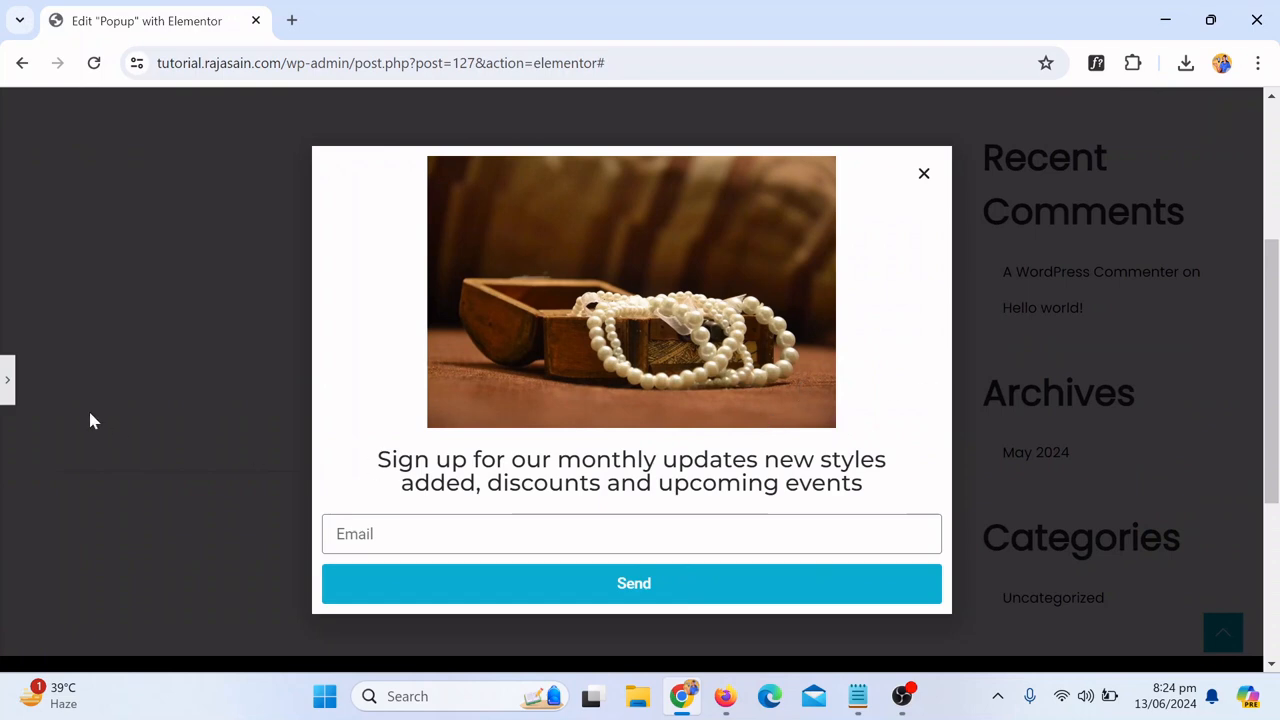
left_click(4, 380)
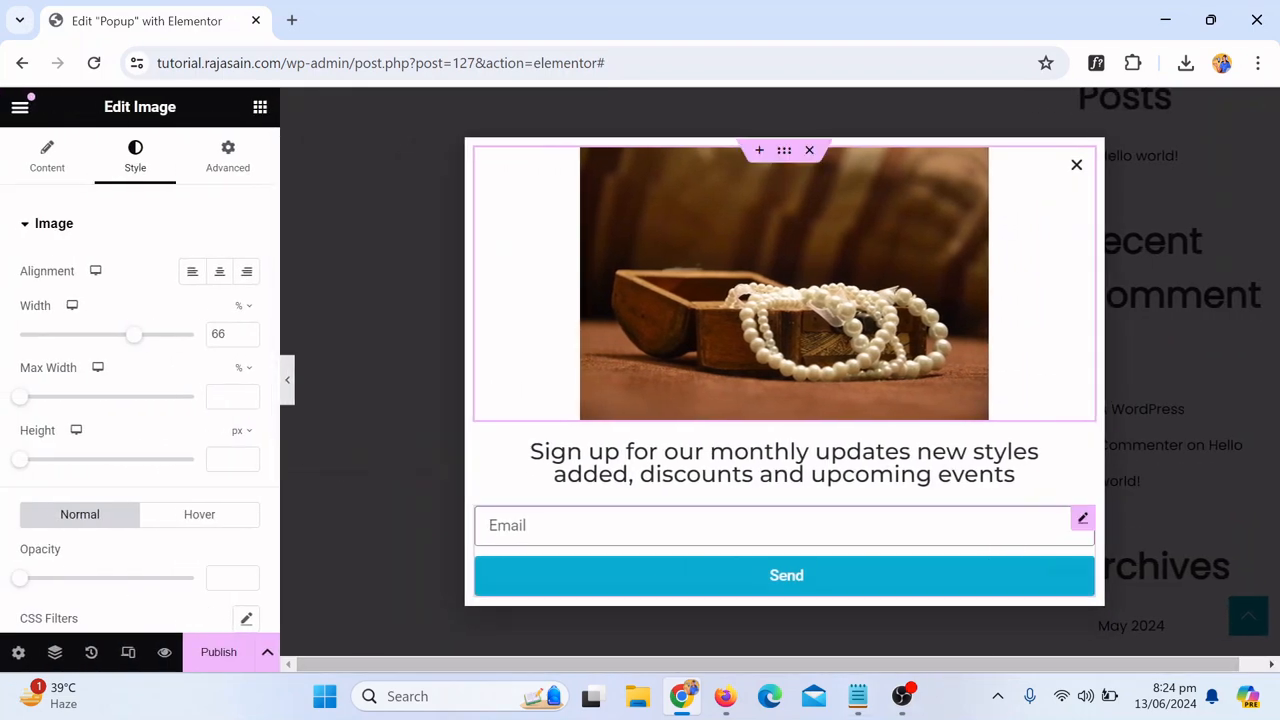
Step: Unlink the form's padding values and set its right and left padding to 50 px
left_click(1083, 520)
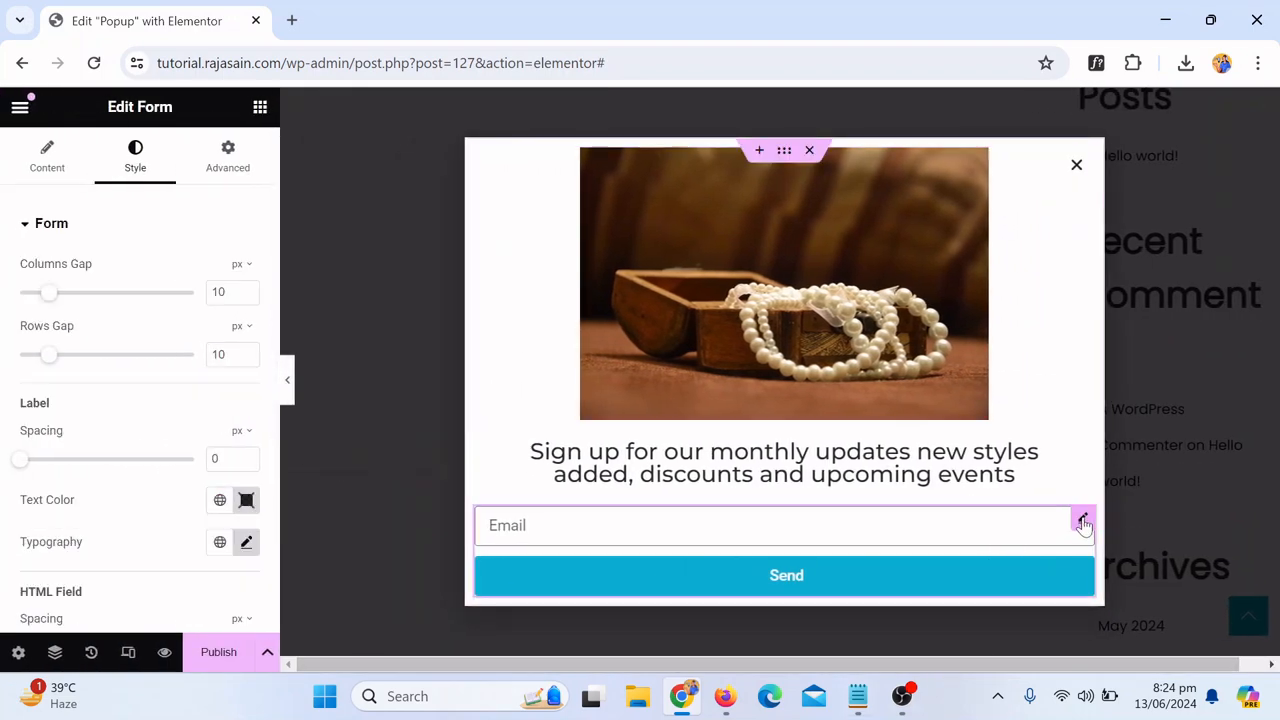
left_click(230, 165)
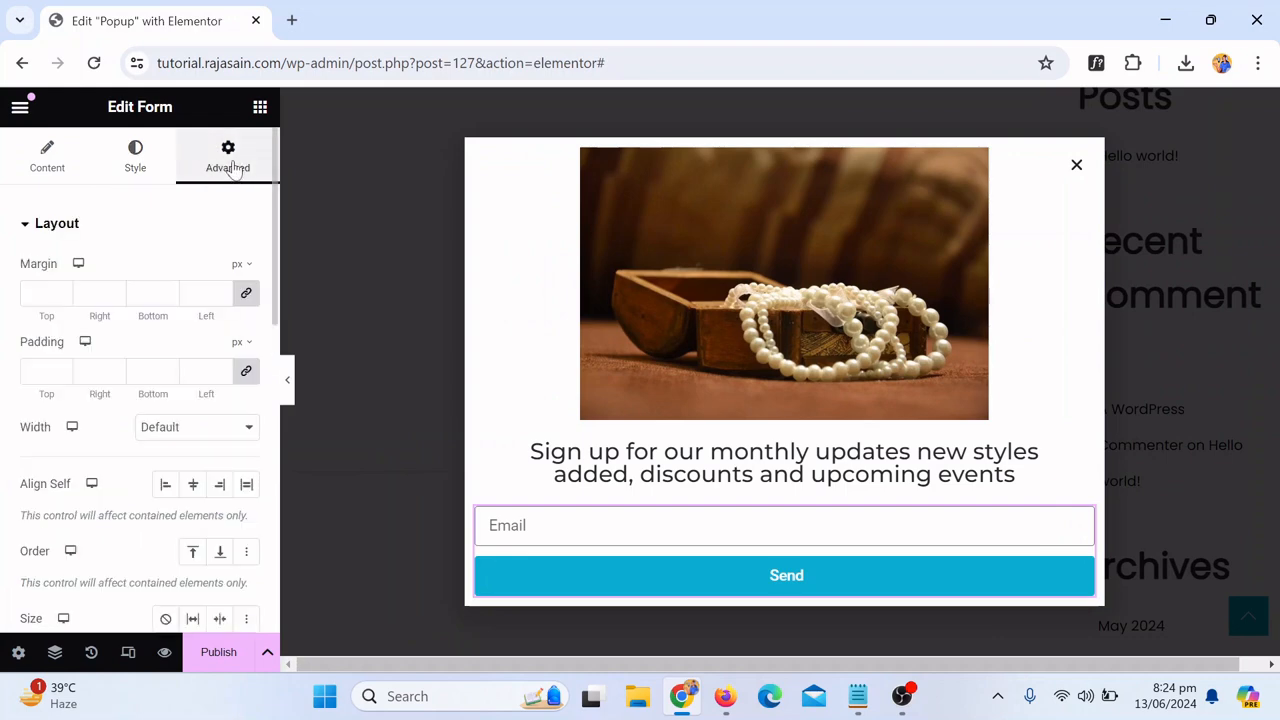
left_click(249, 372)
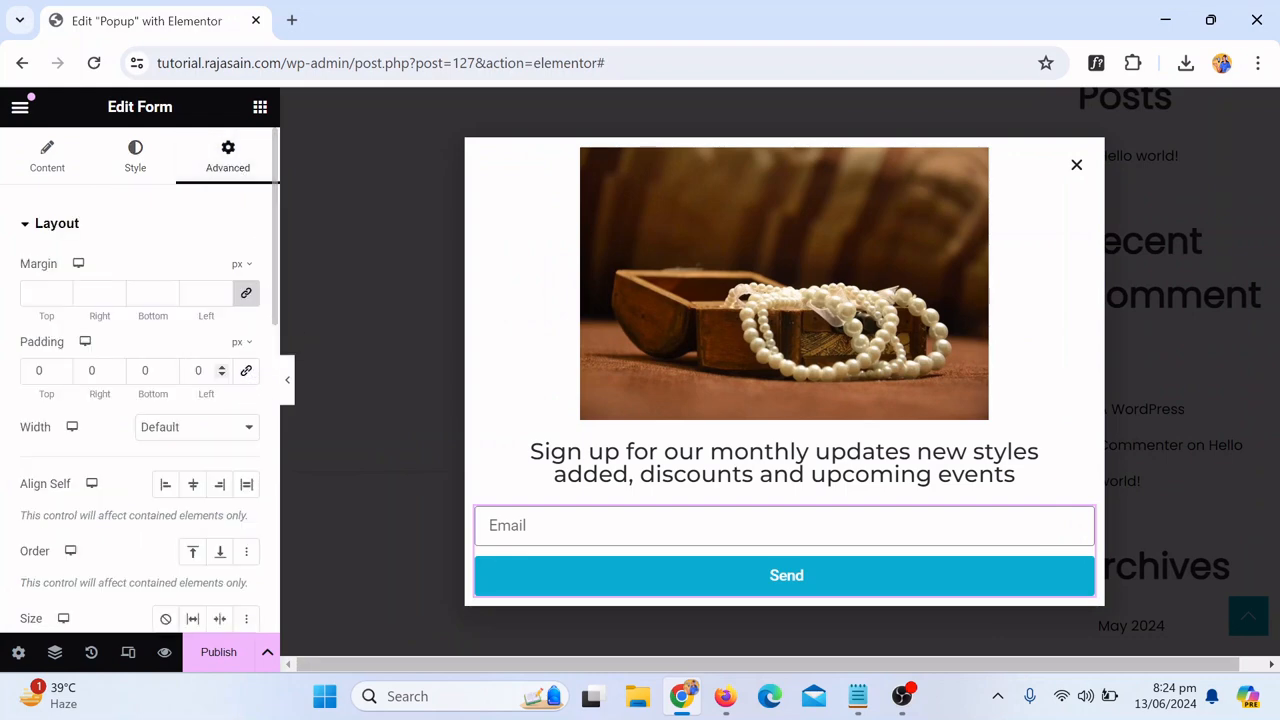
type("5")
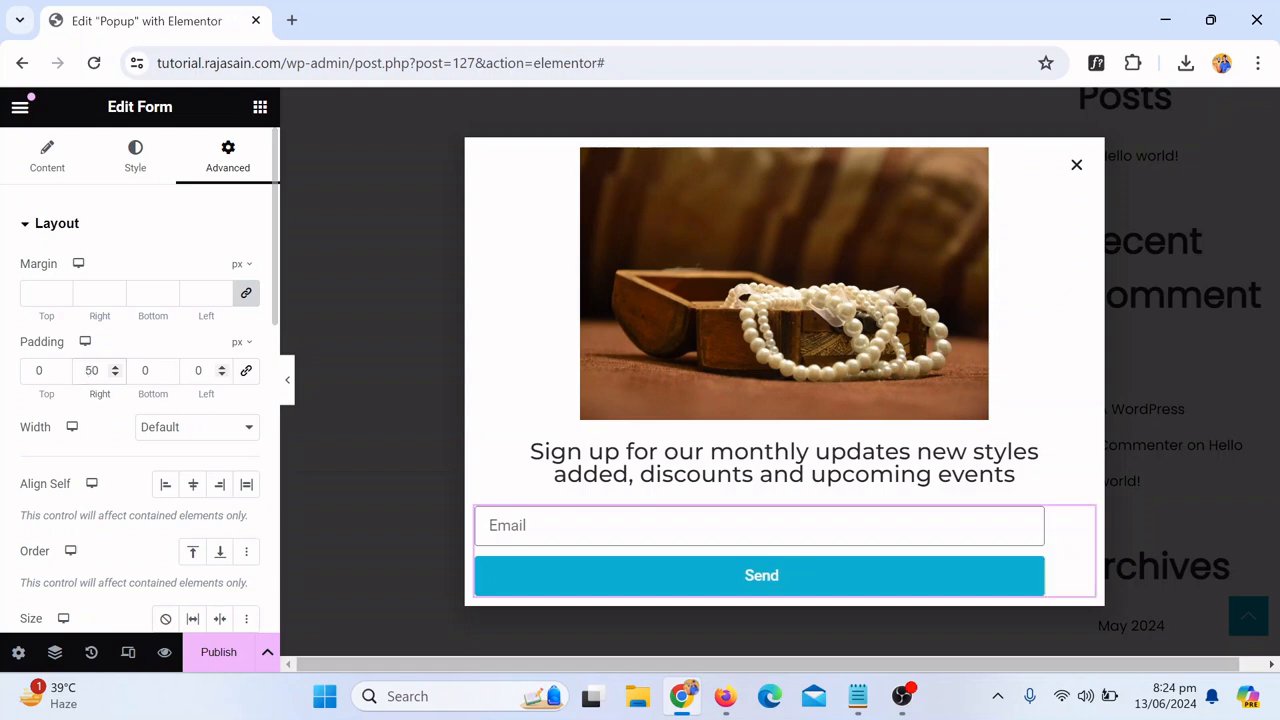
left_click(198, 370)
type("50")
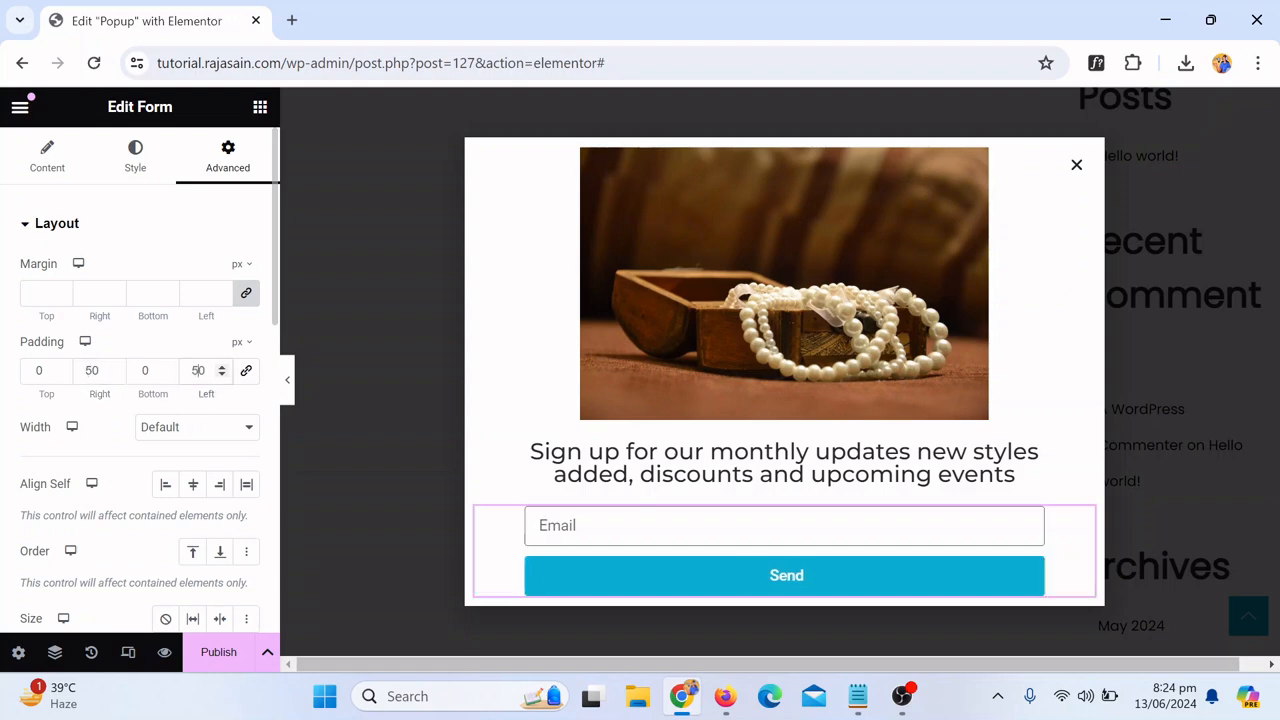
left_click(283, 380)
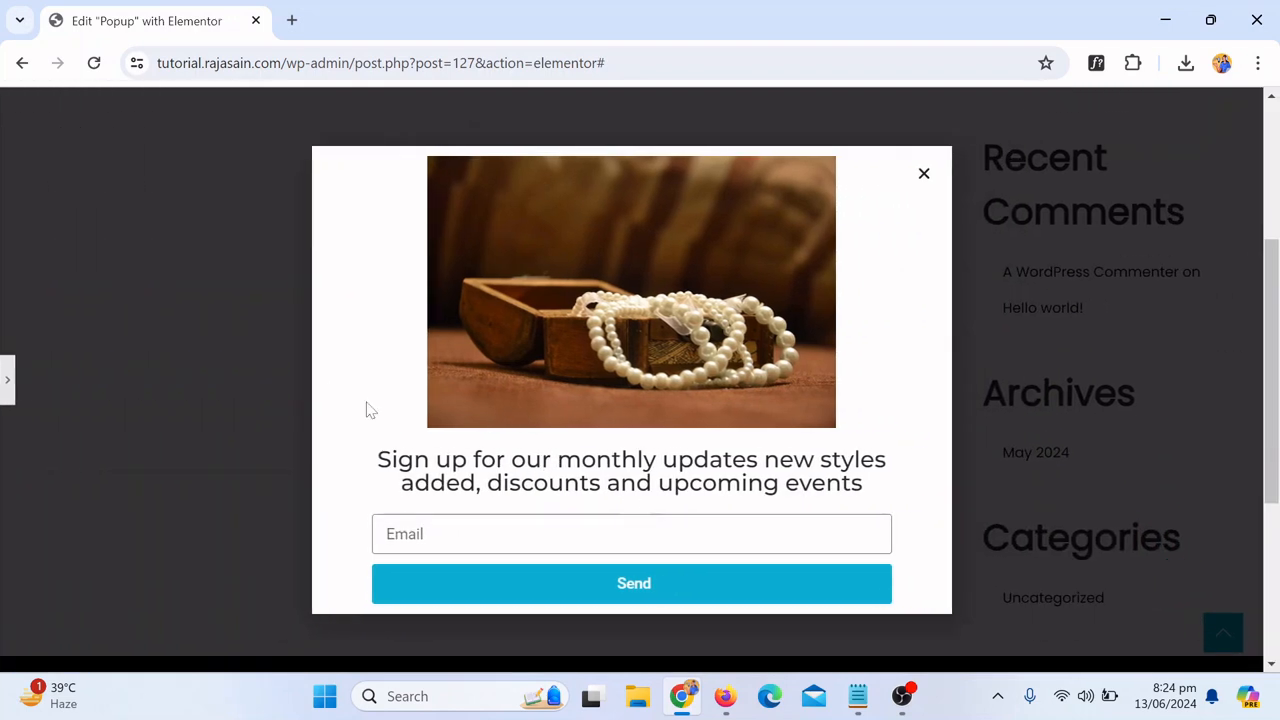
left_click(6, 380)
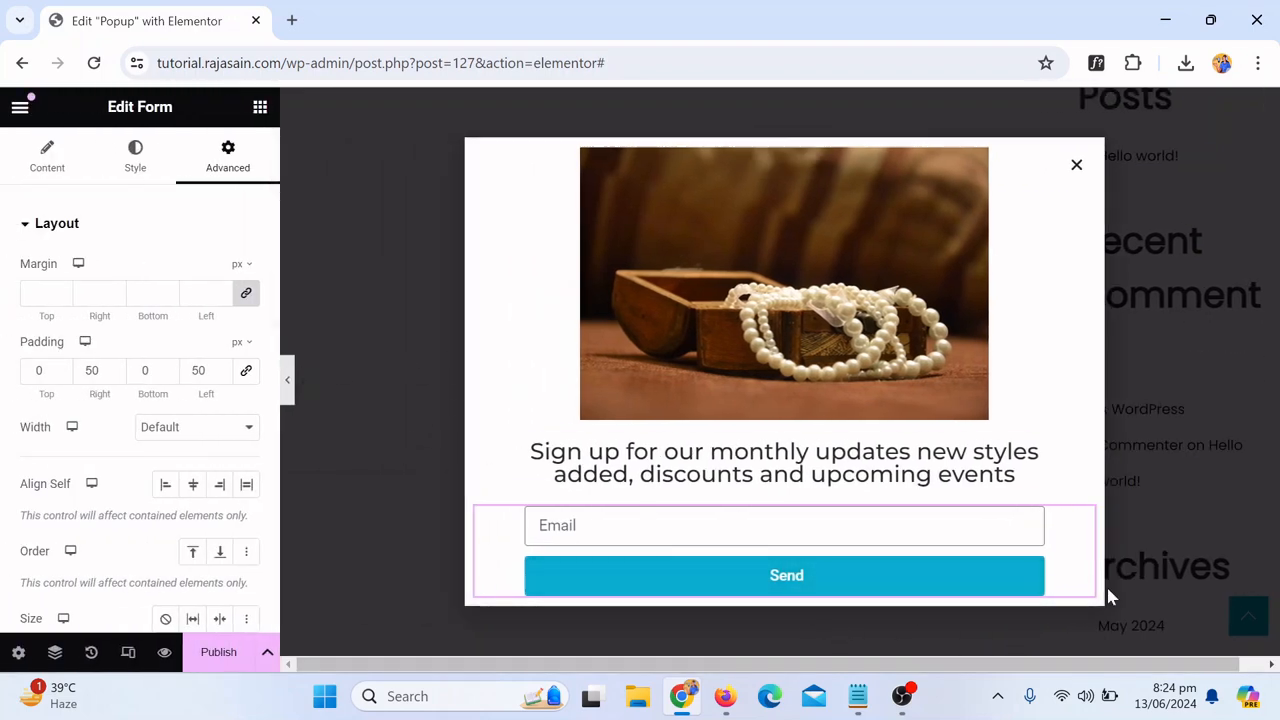
Step: Set the form's bottom padding to 20 px and preview the popup
left_click(143, 370)
type("3")
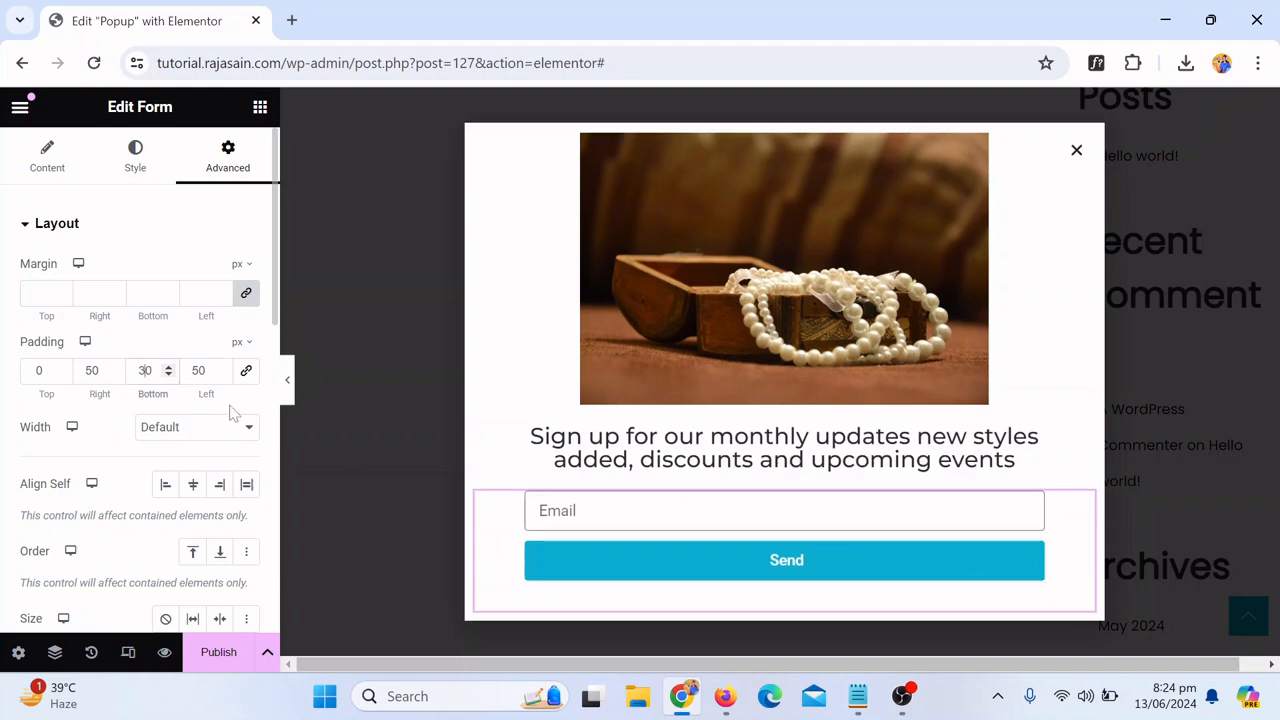
key("BackSpace")
type("2")
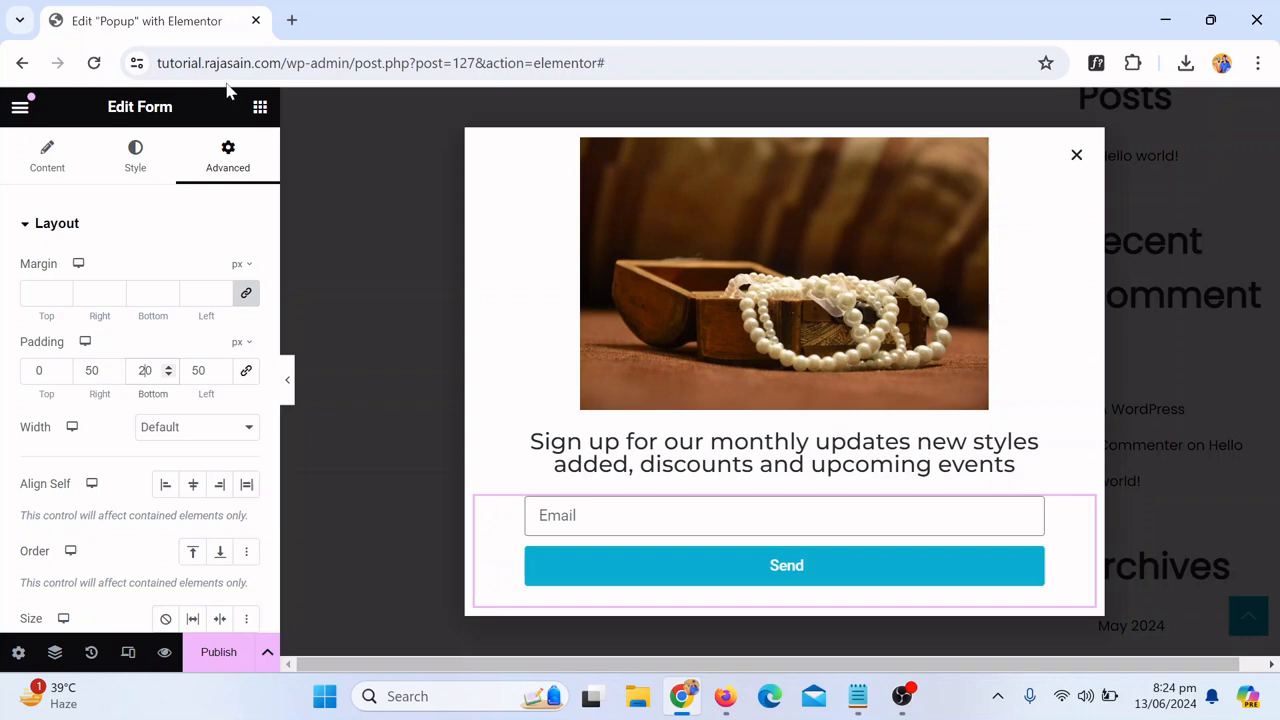
left_click(288, 372)
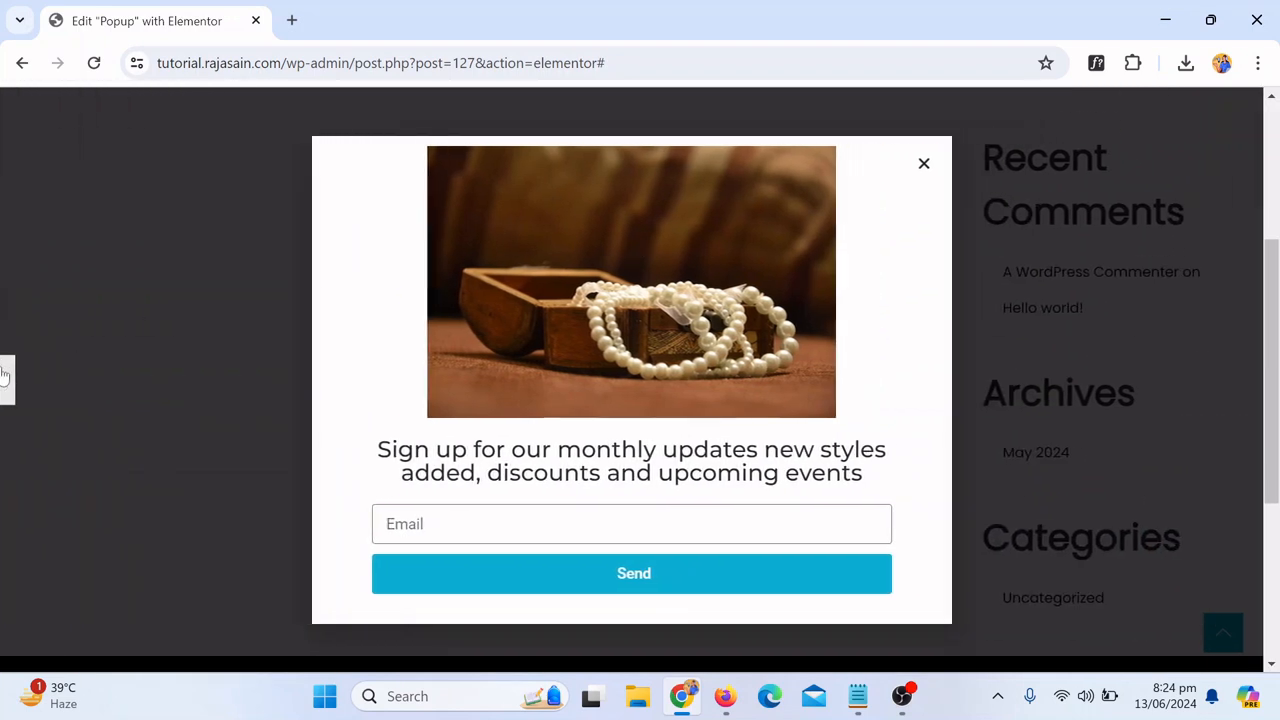
left_click(6, 377)
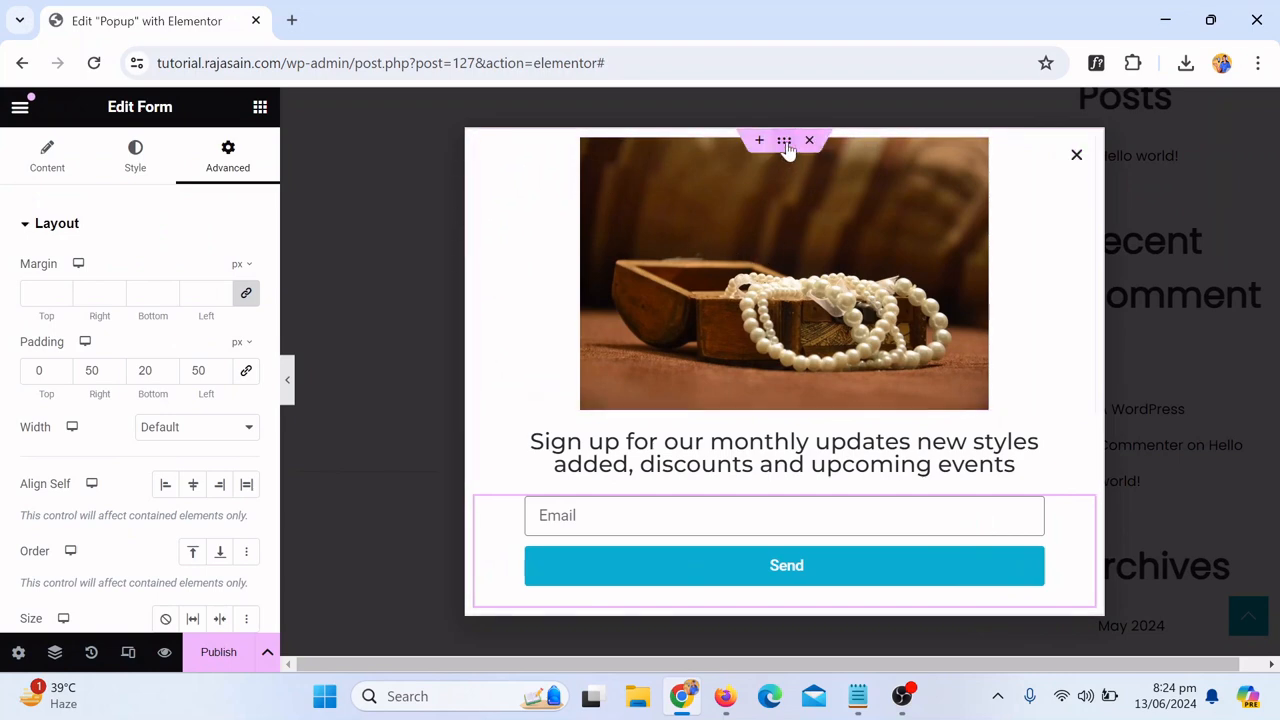
Step: Remove the picture from the image widget at the top of the popup
left_click(850, 193)
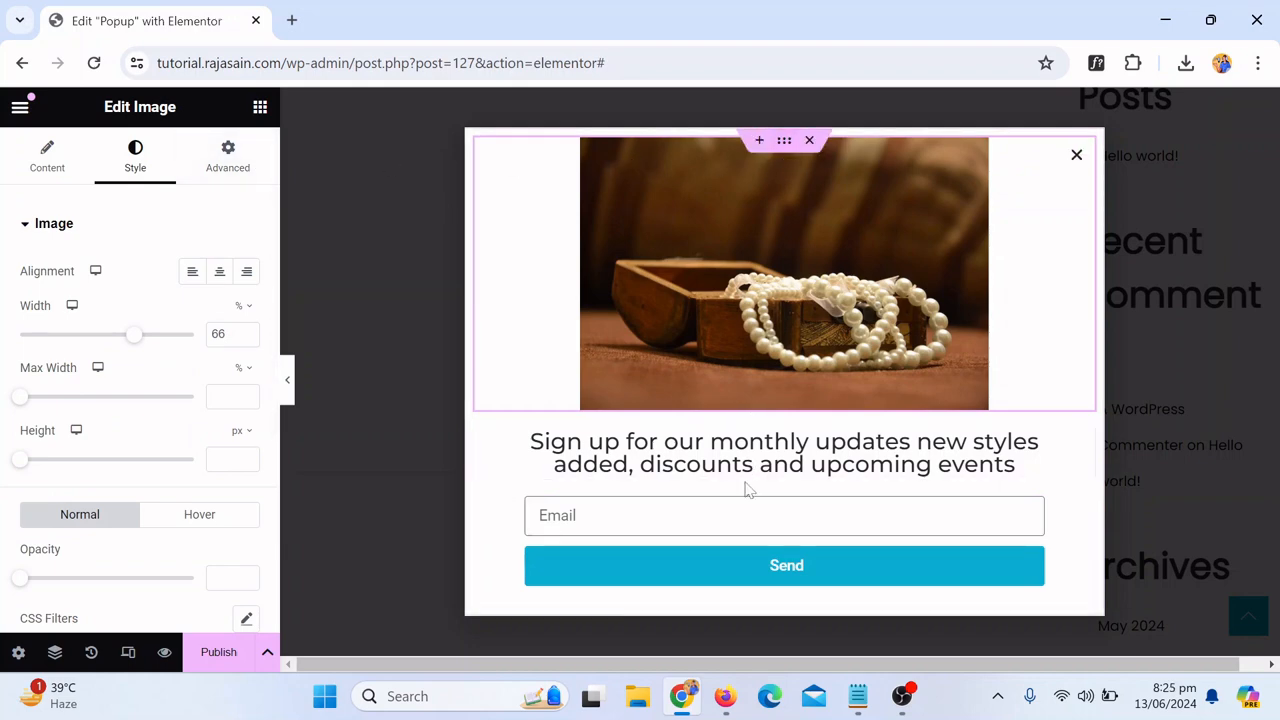
left_click(785, 141)
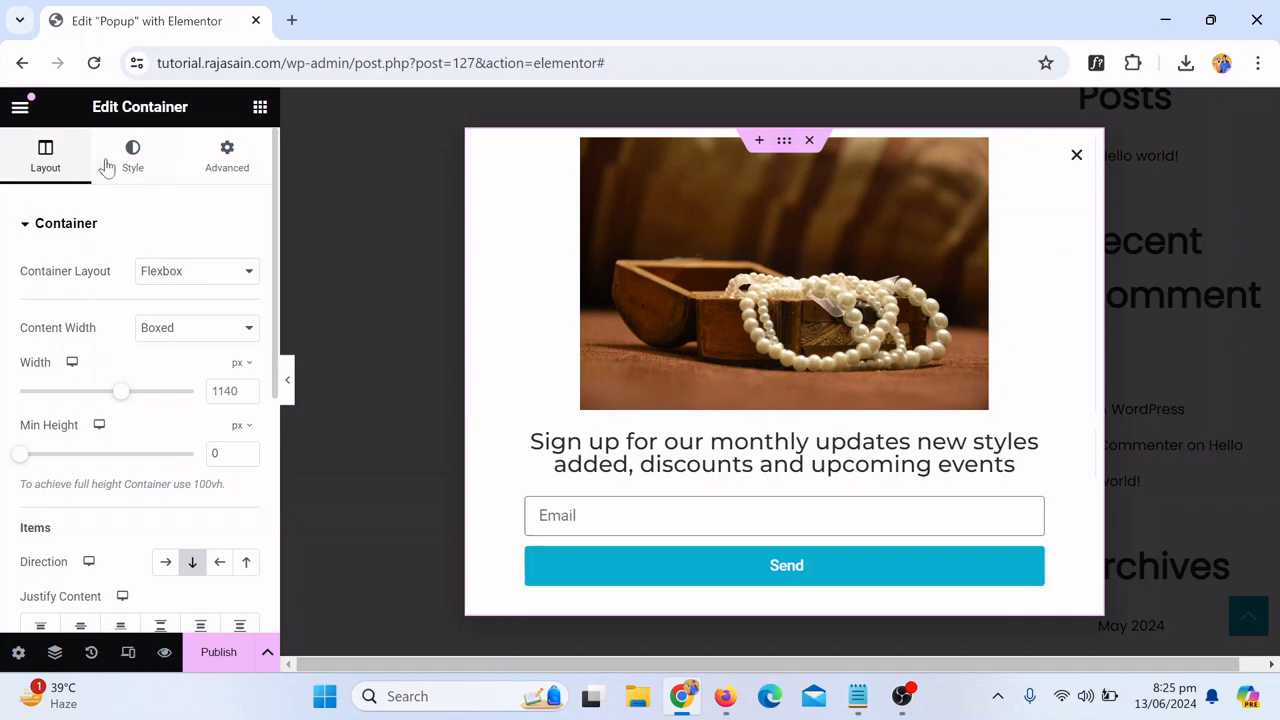
left_click(135, 150)
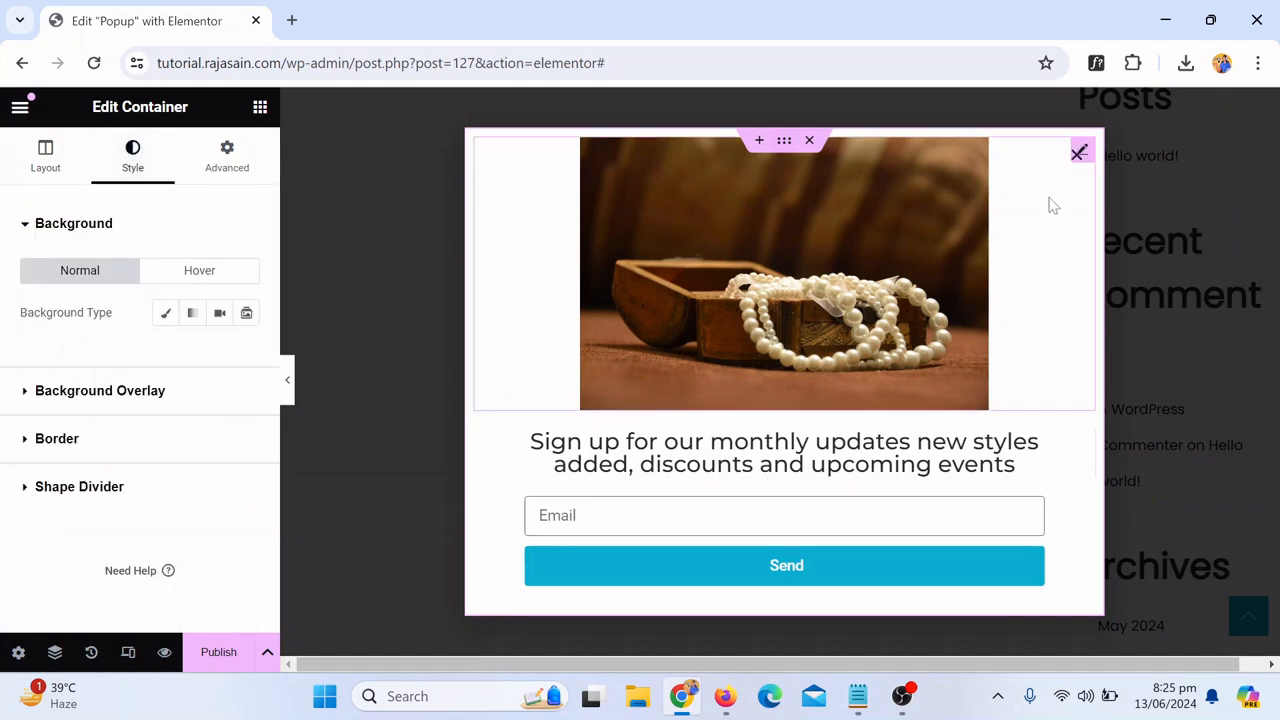
left_click(879, 212)
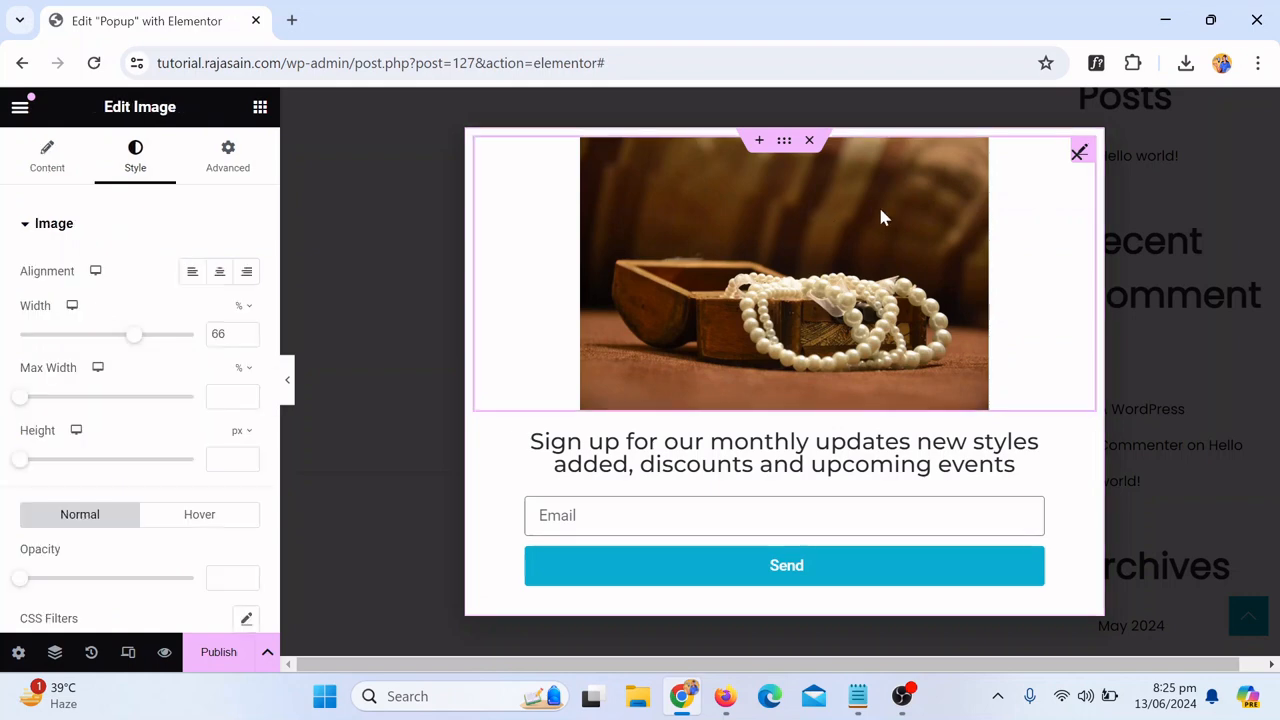
left_click(50, 170)
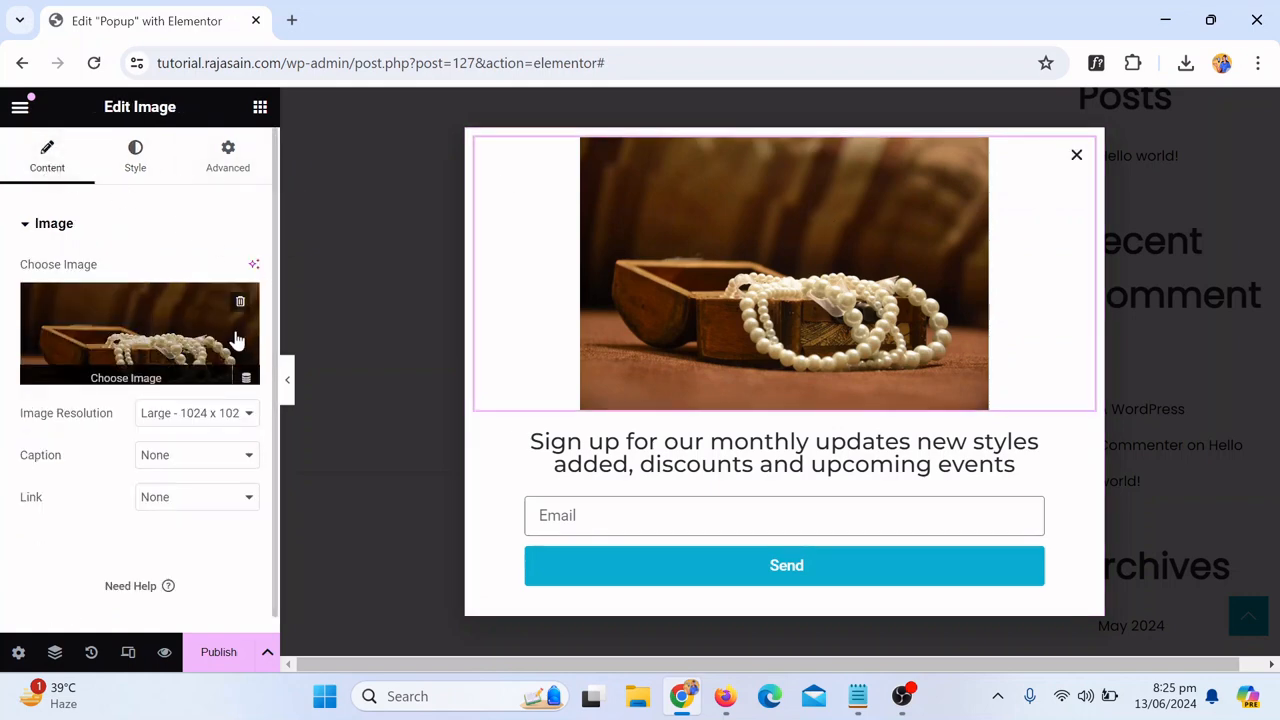
left_click(237, 308)
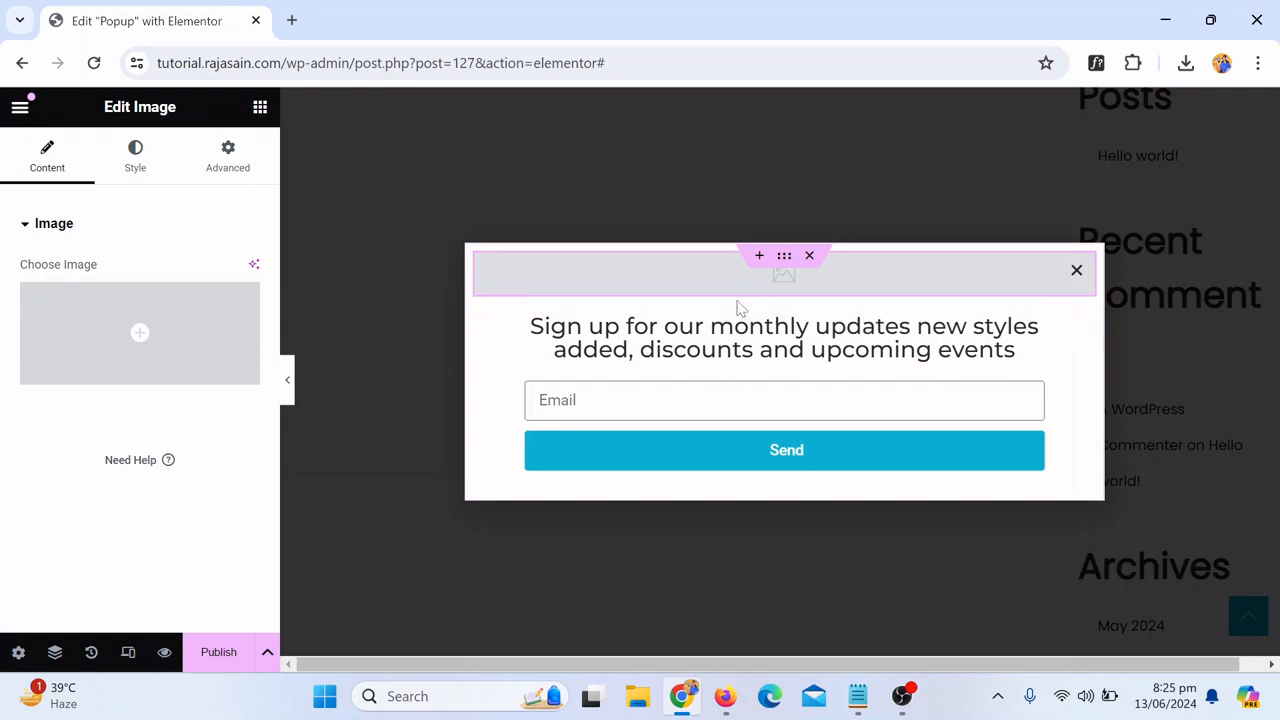
left_click(1075, 283)
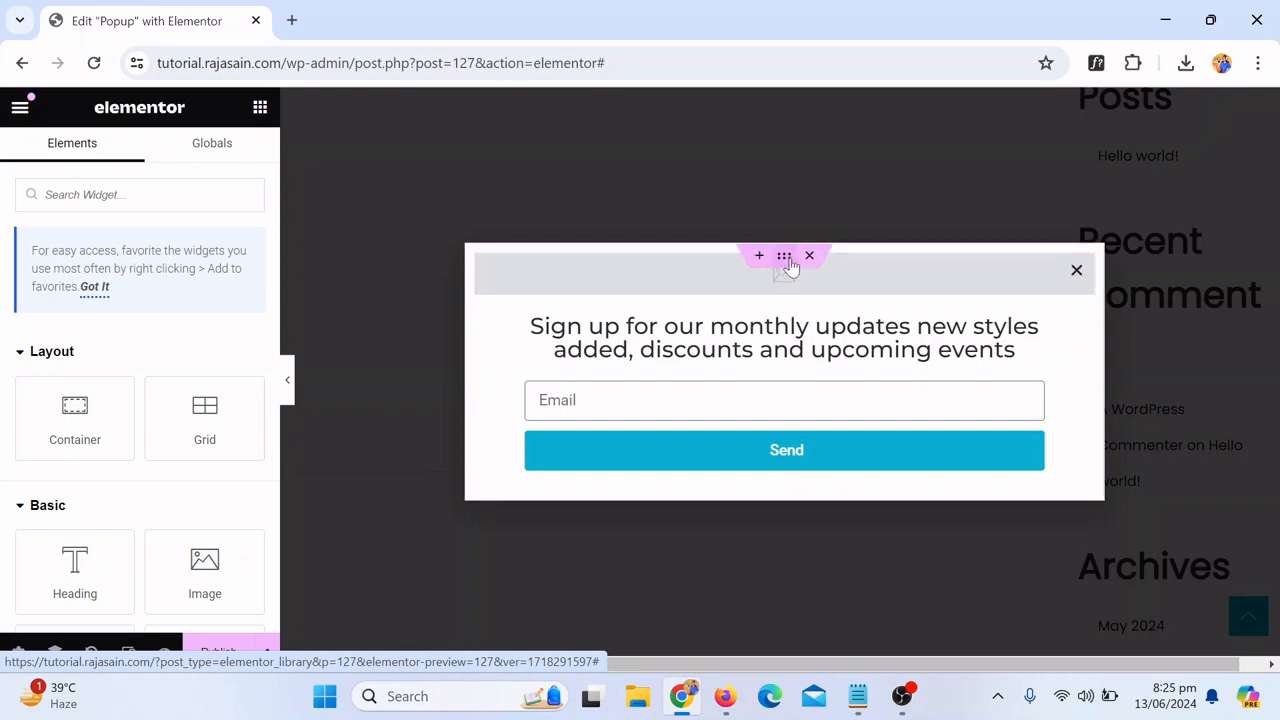
Step: Give the popup container a classic background using the pearl chest image from the media library
left_click(786, 264)
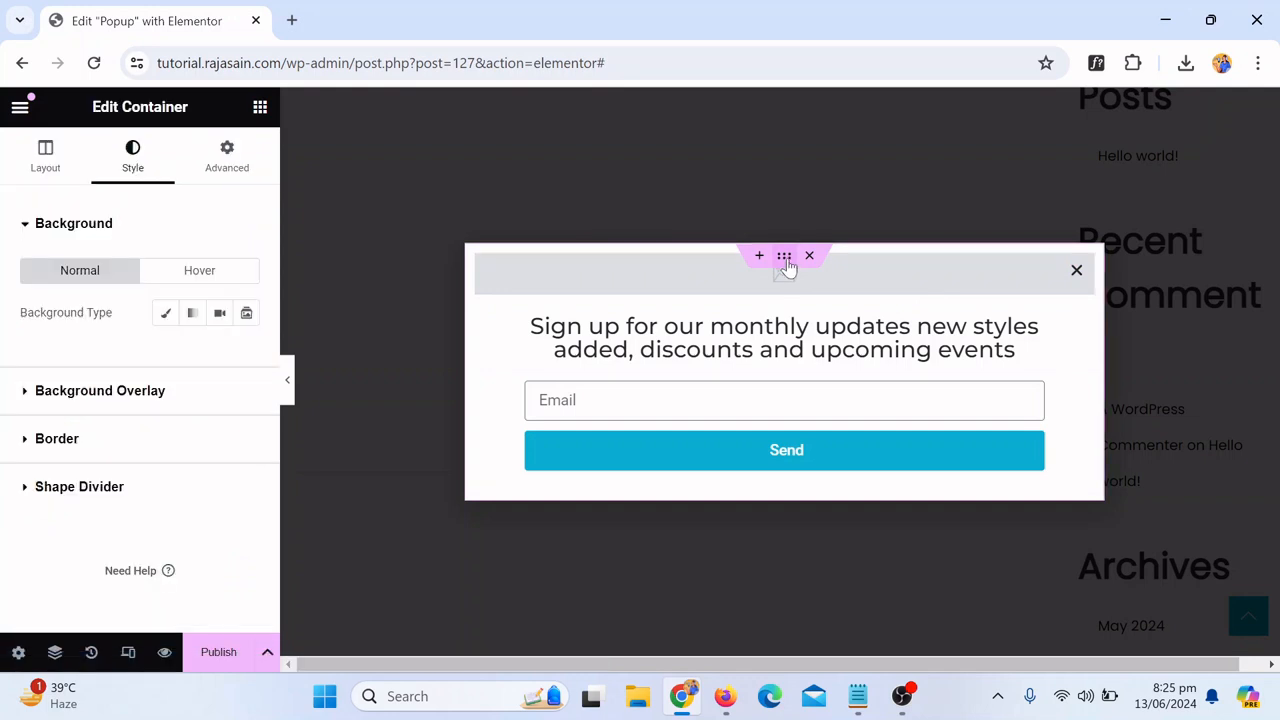
left_click(166, 318)
mouse_move(31, 443)
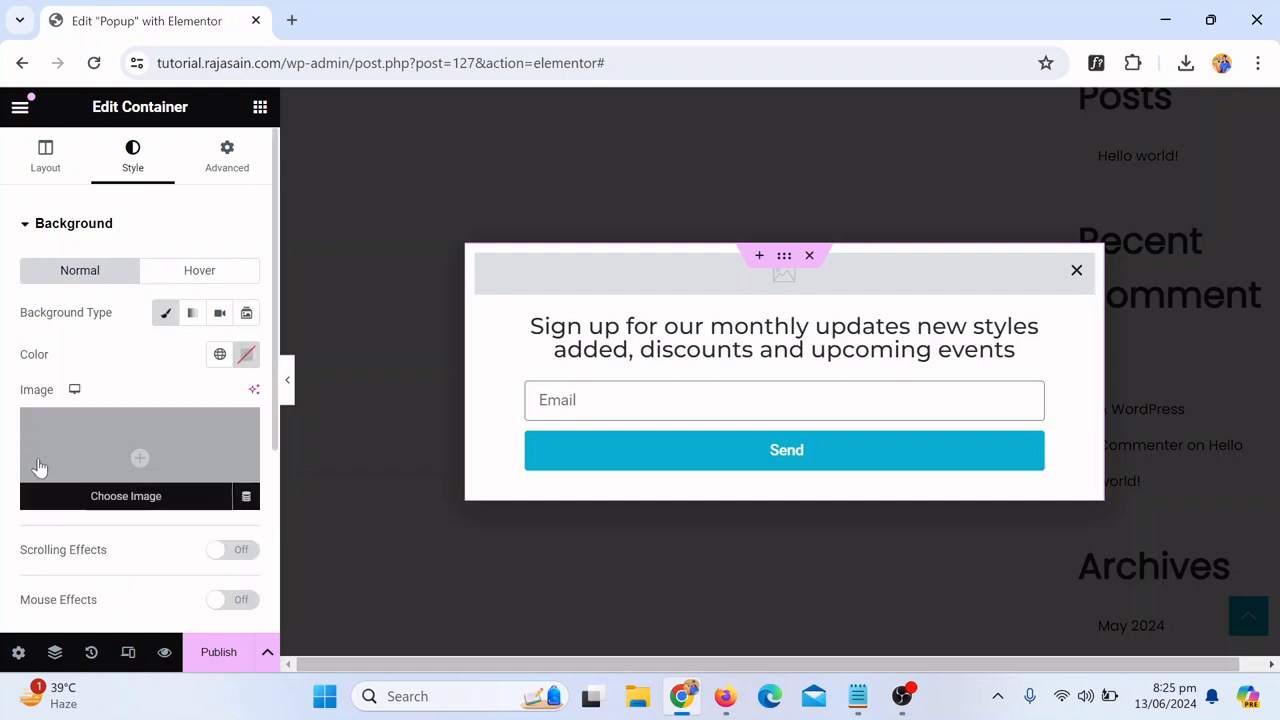
left_click(116, 477)
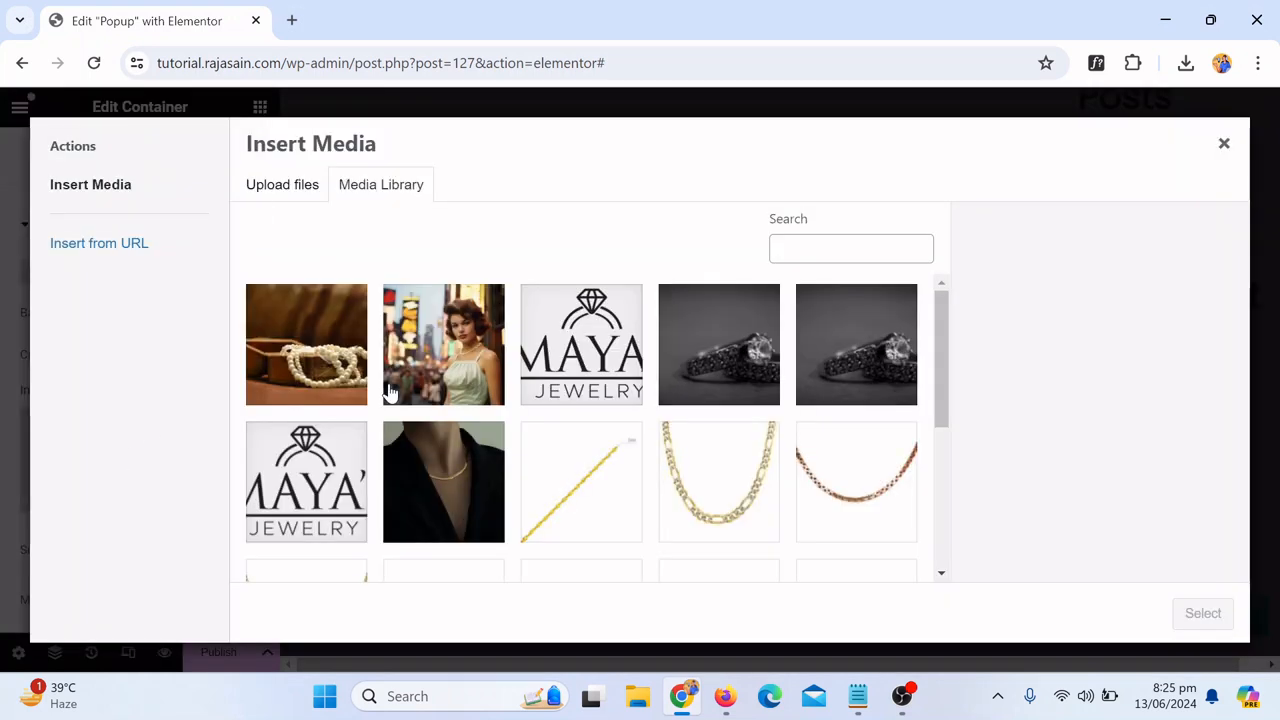
left_click(294, 347)
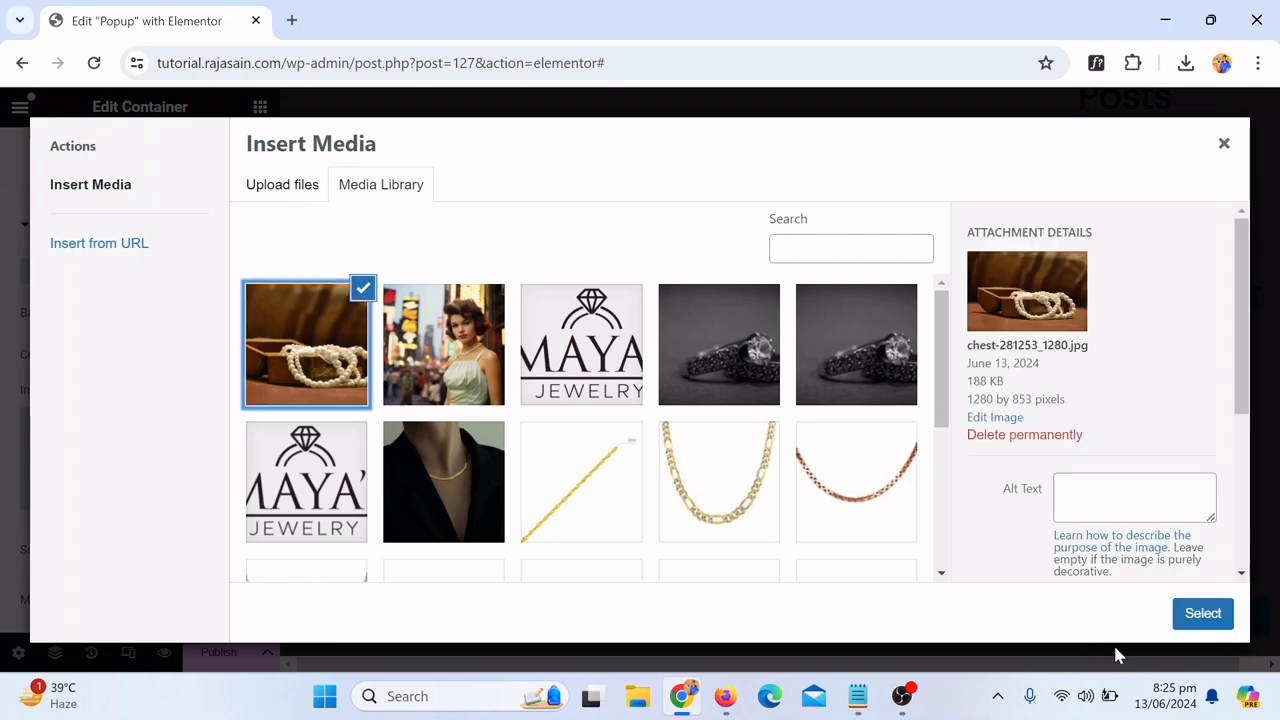
left_click(1205, 618)
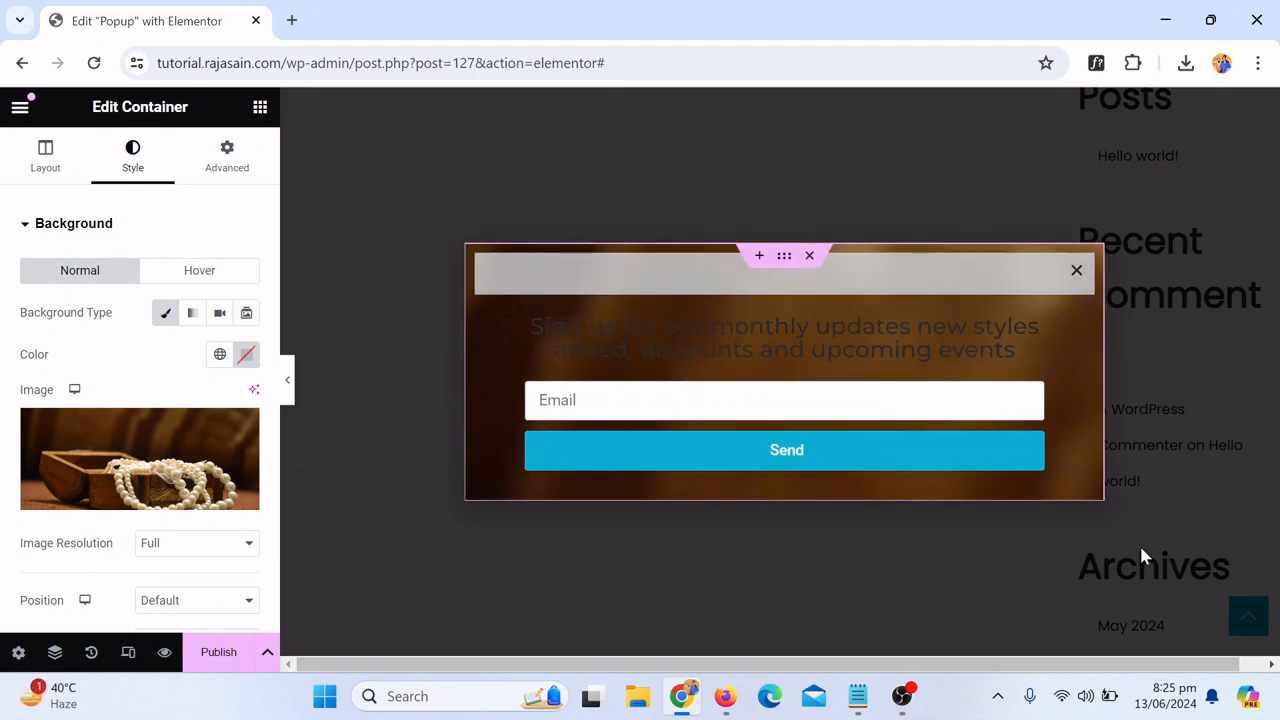
Step: Set the container background position to Center Center and display size to Cover, then preview the popup
scroll(138, 426, "down", 3)
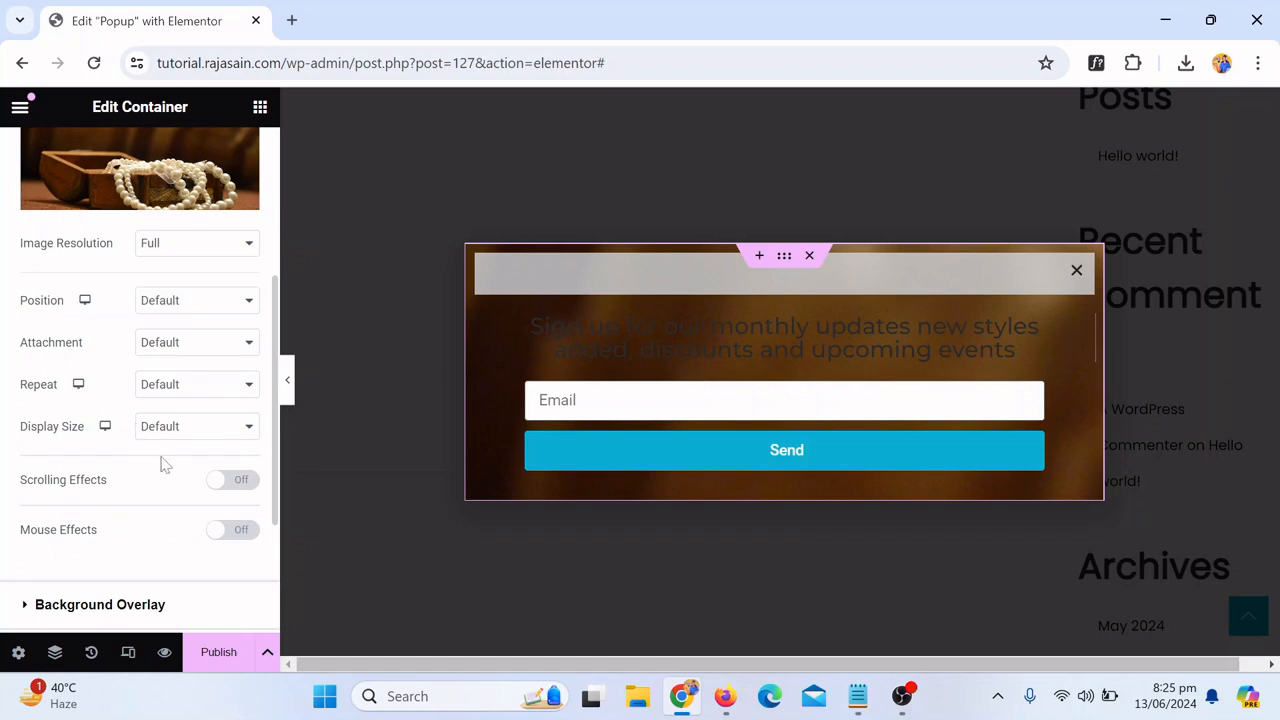
left_click(180, 299)
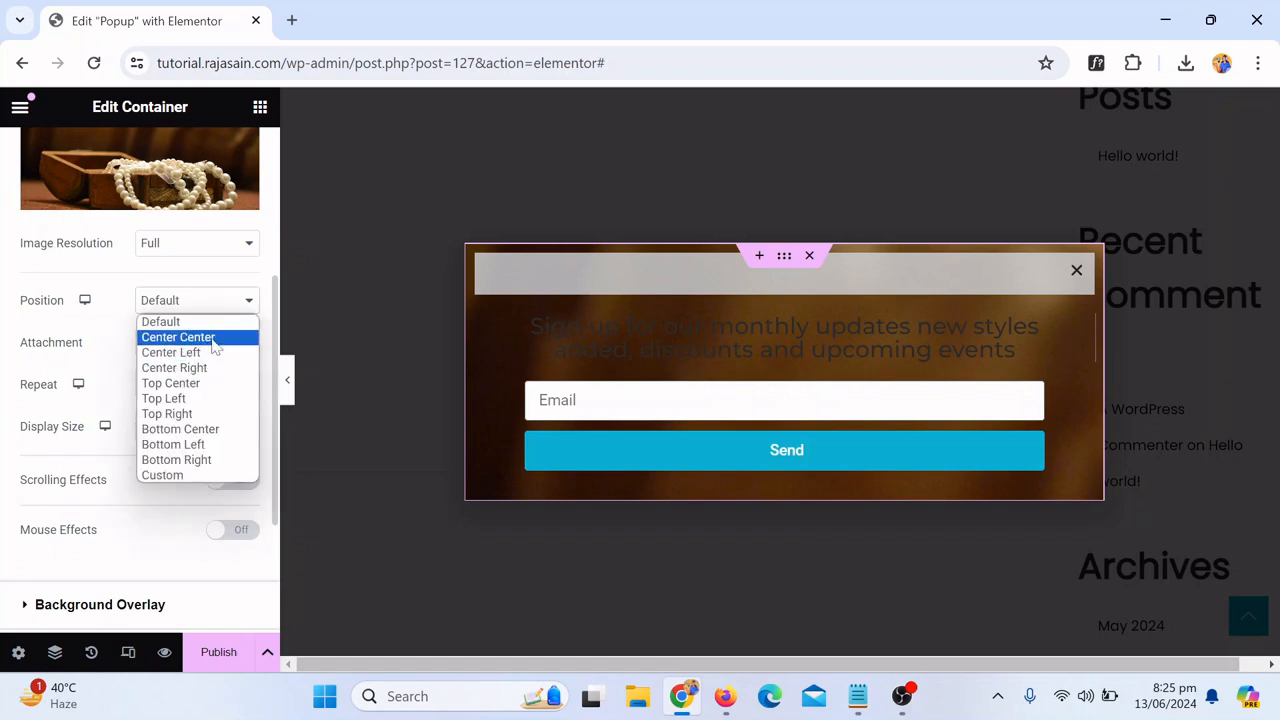
left_click(178, 337)
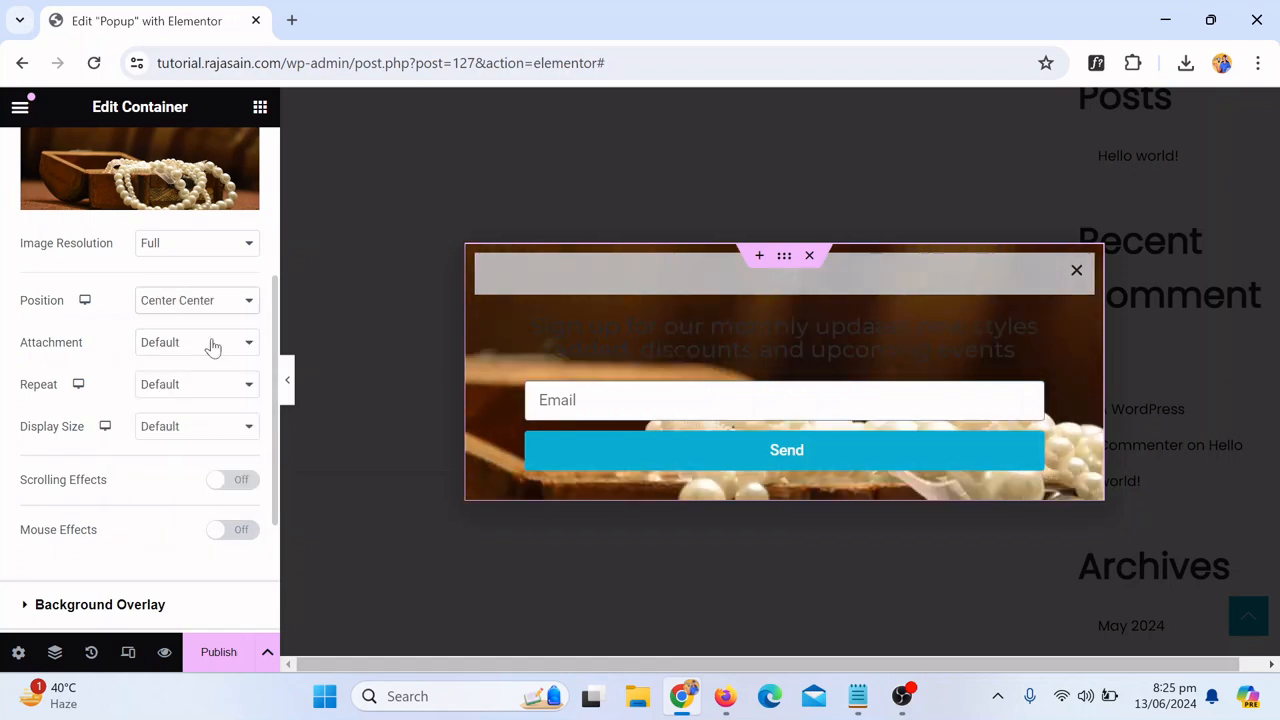
left_click(195, 432)
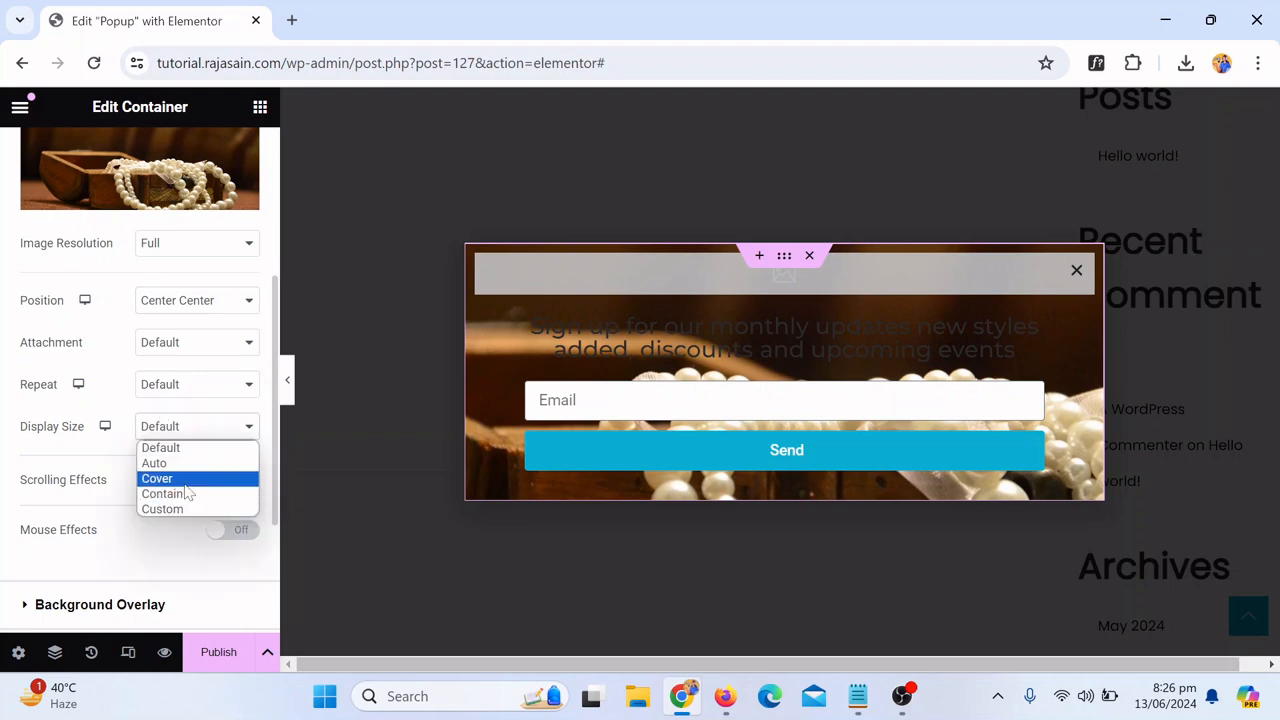
left_click(185, 480)
left_click(190, 430)
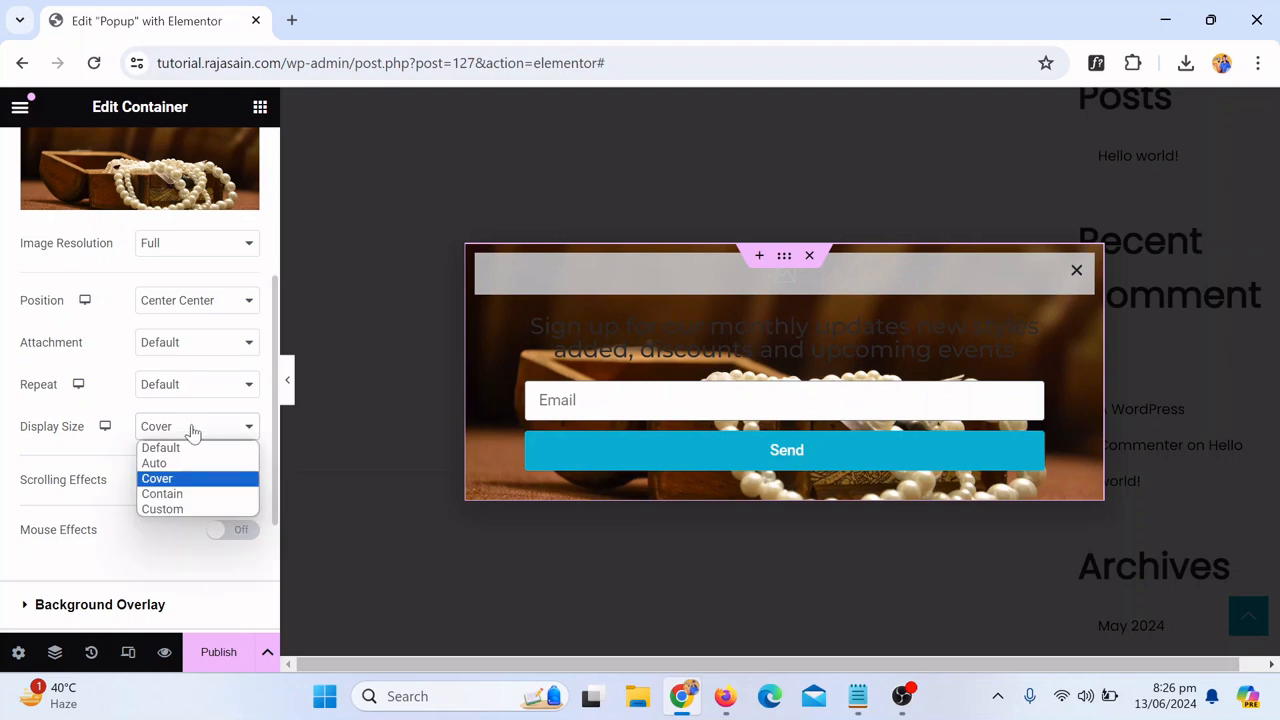
left_click(201, 500)
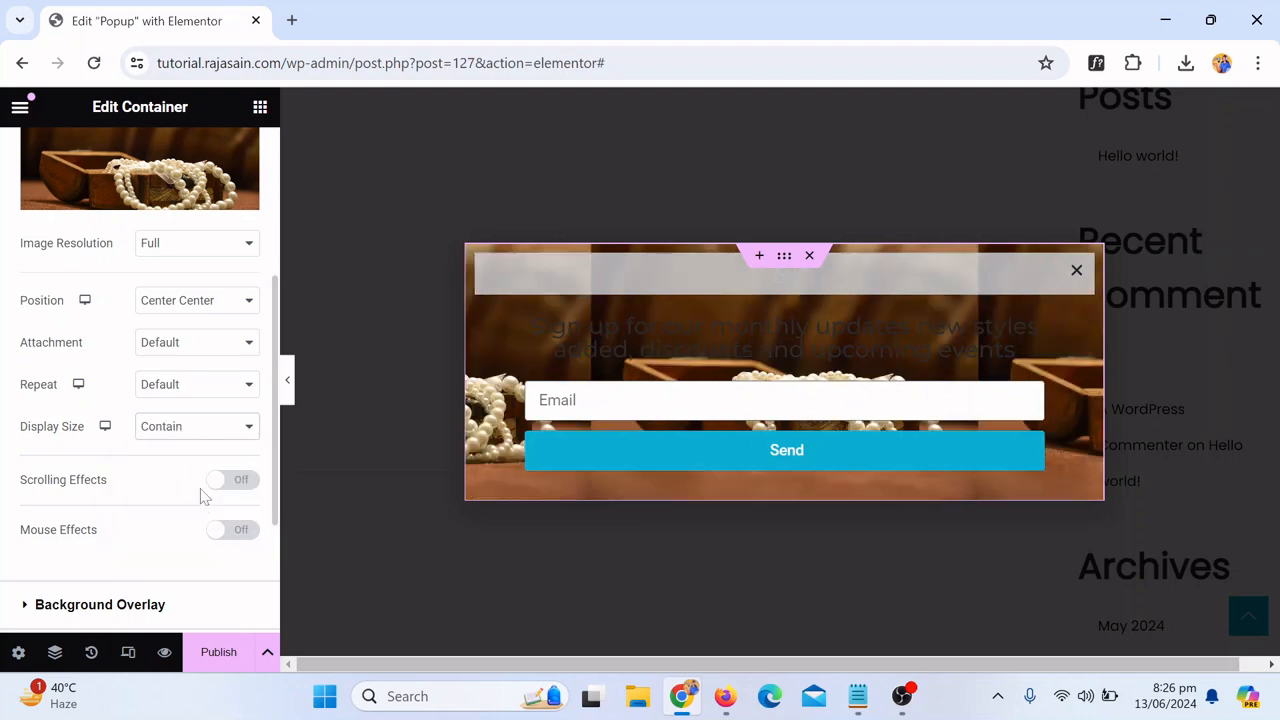
left_click(181, 432)
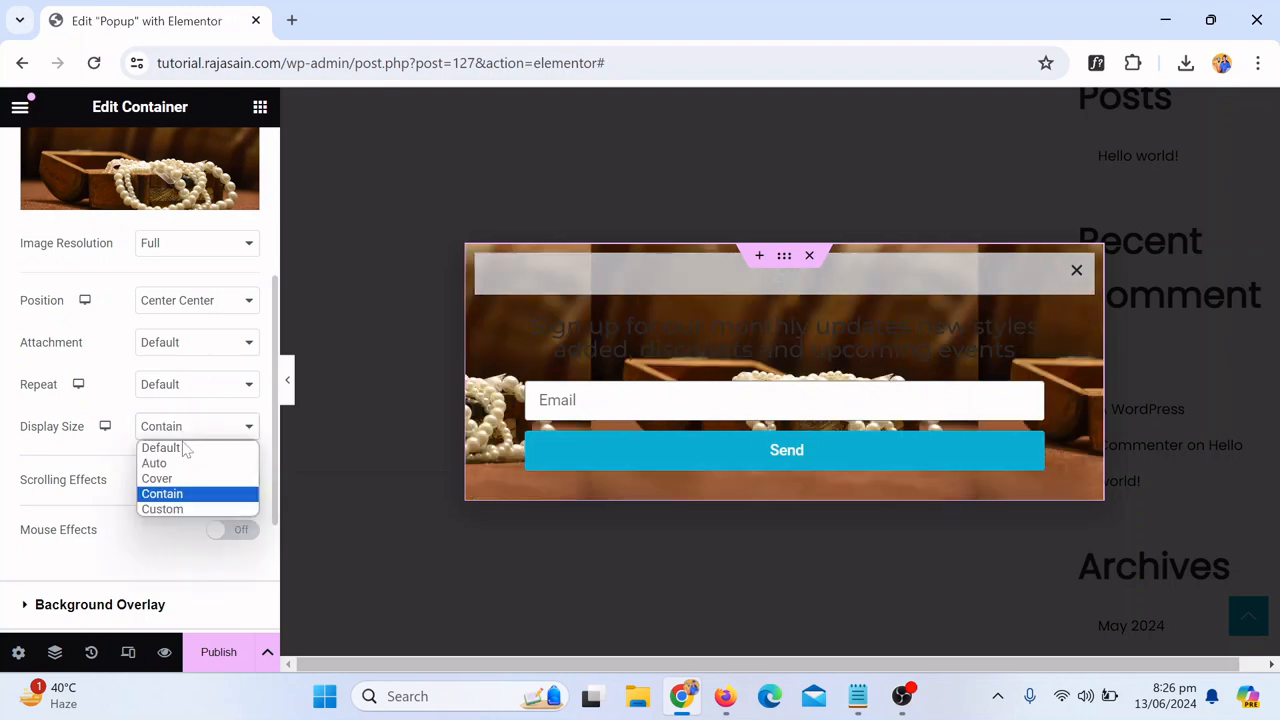
left_click(195, 480)
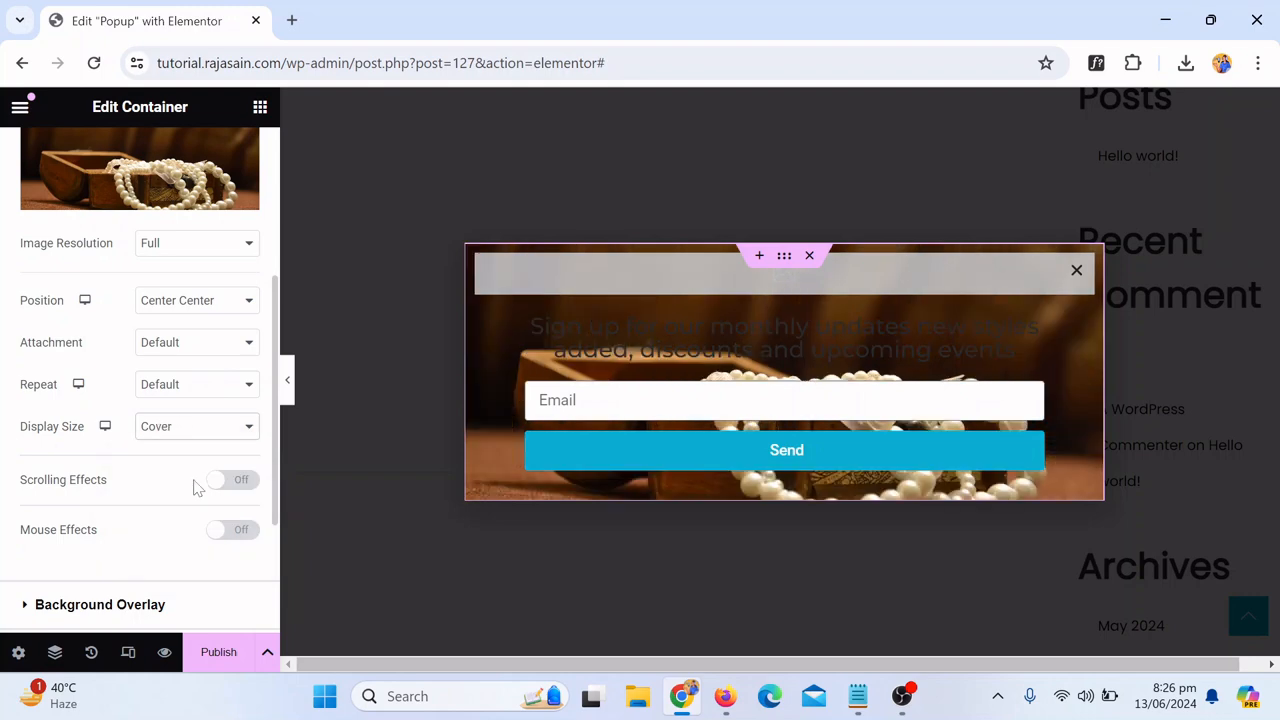
left_click(287, 380)
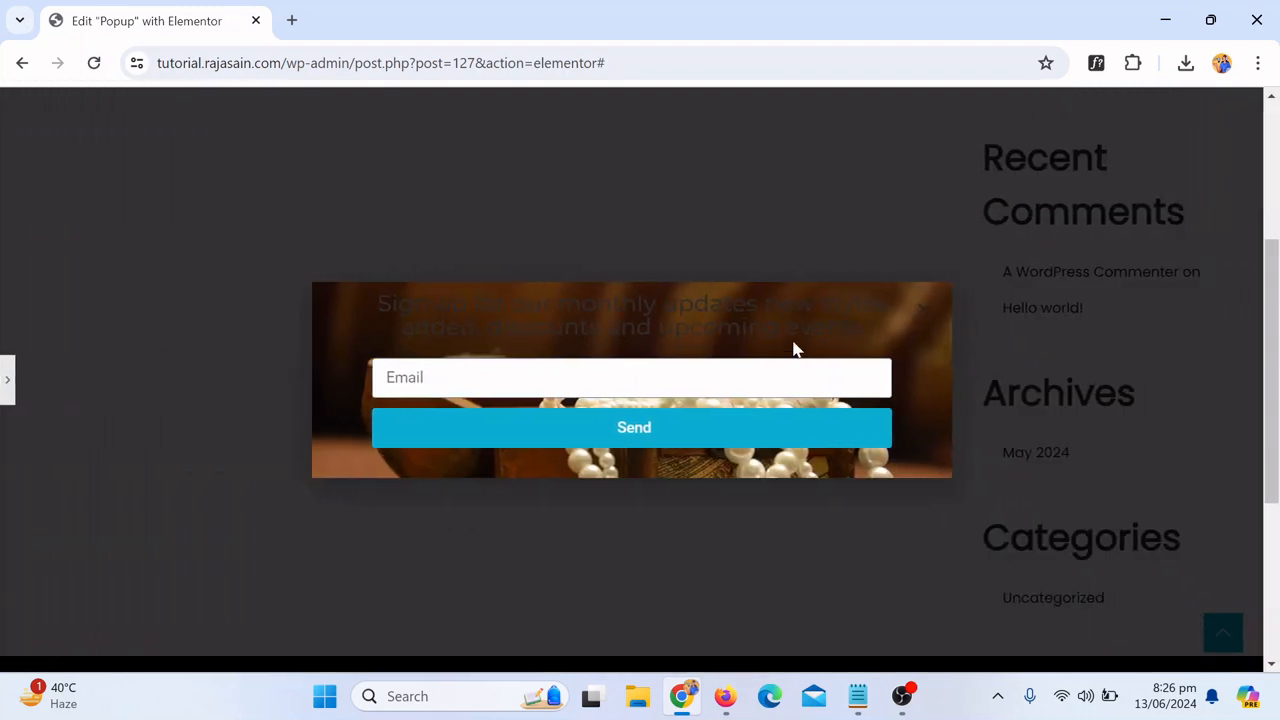
left_click(7, 379)
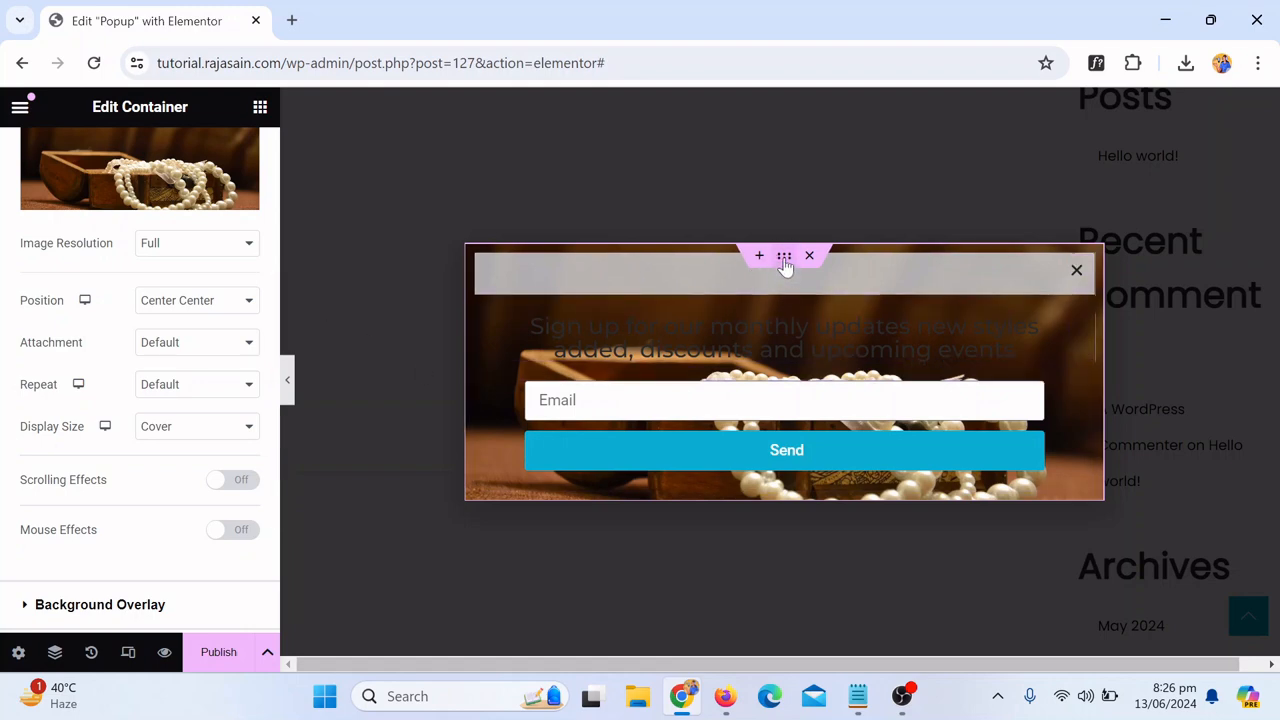
Step: Remove the background image from the popup container
scroll(126, 260, "up", 2)
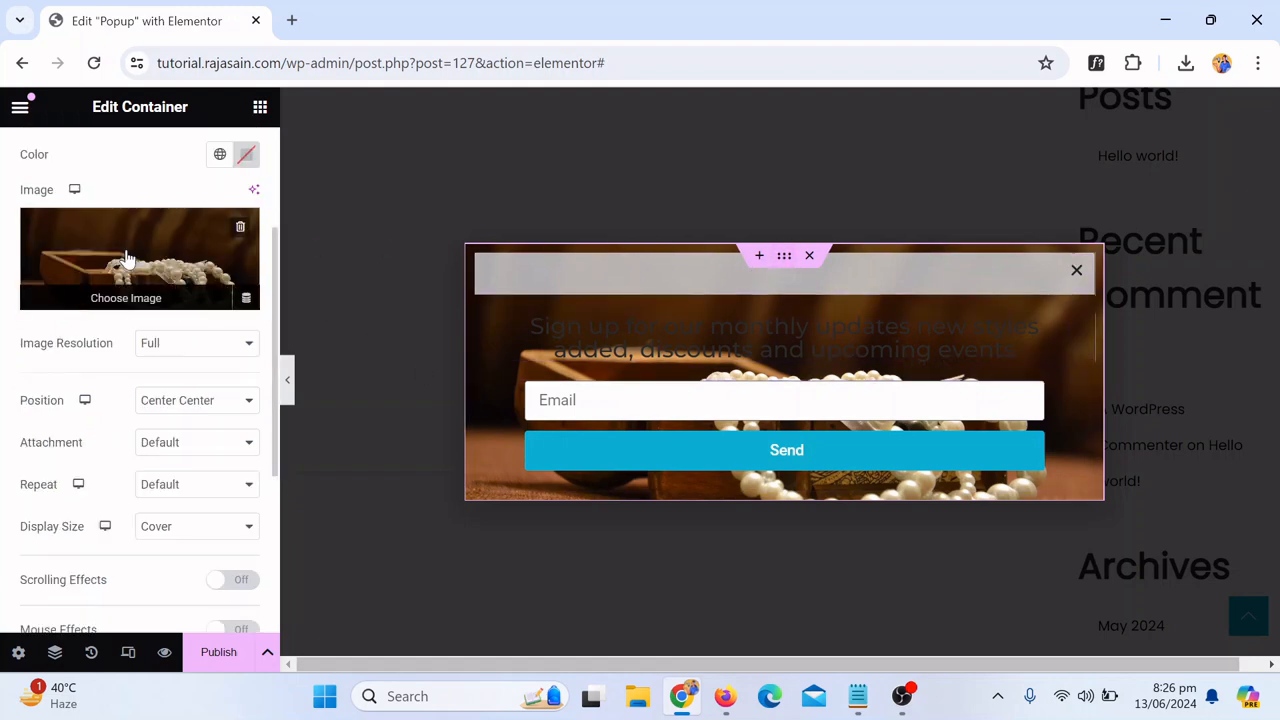
left_click(241, 229)
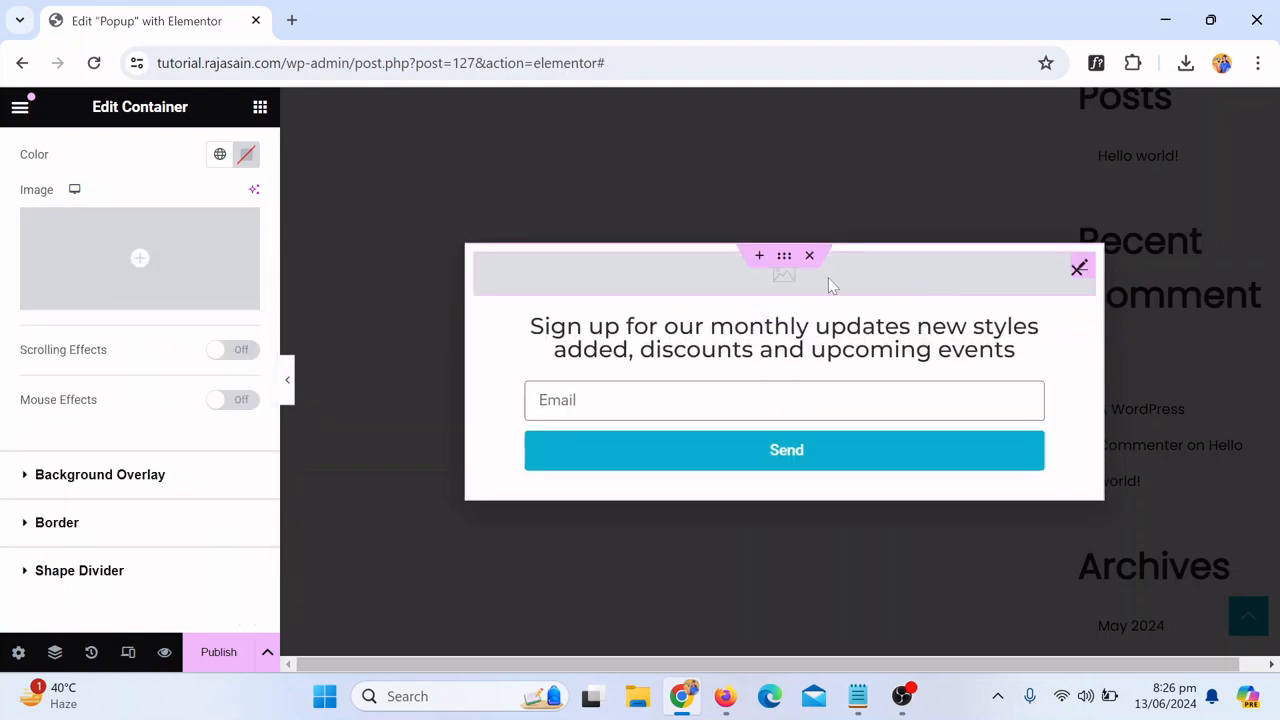
Step: Insert the pearl chest image into the empty image widget at the top of the popup
left_click(750, 288)
left_click(148, 337)
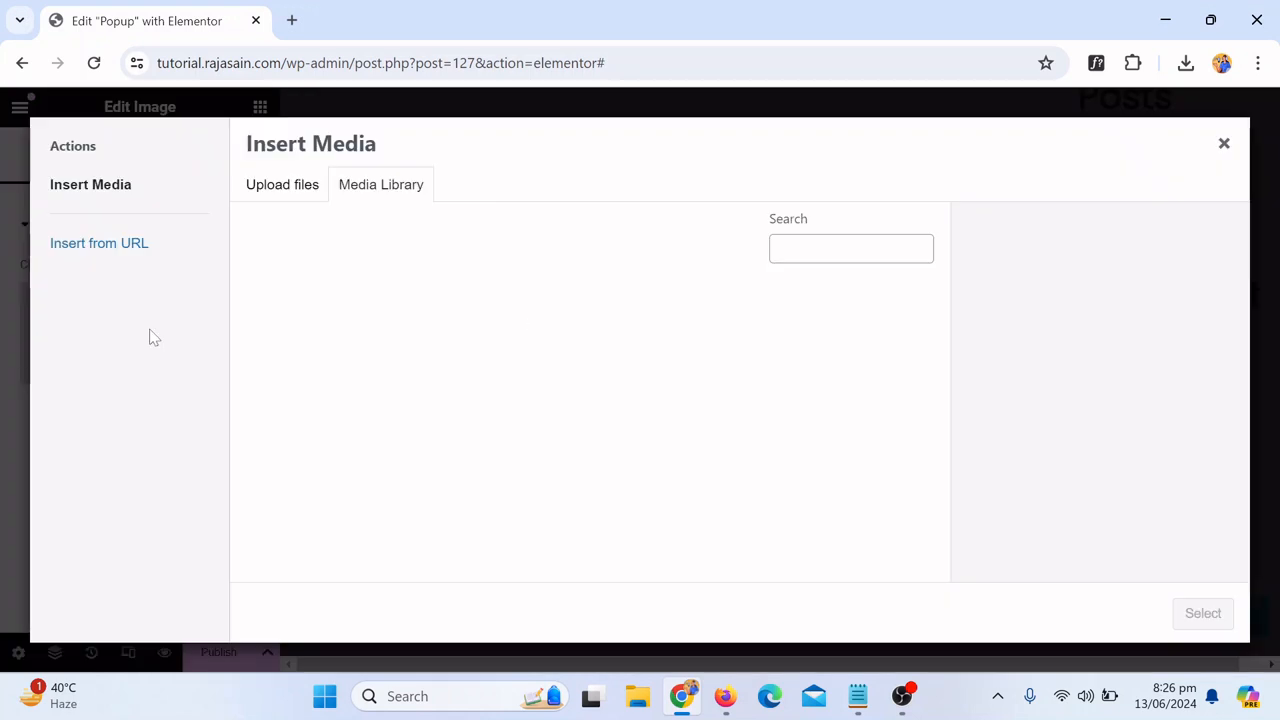
left_click(278, 380)
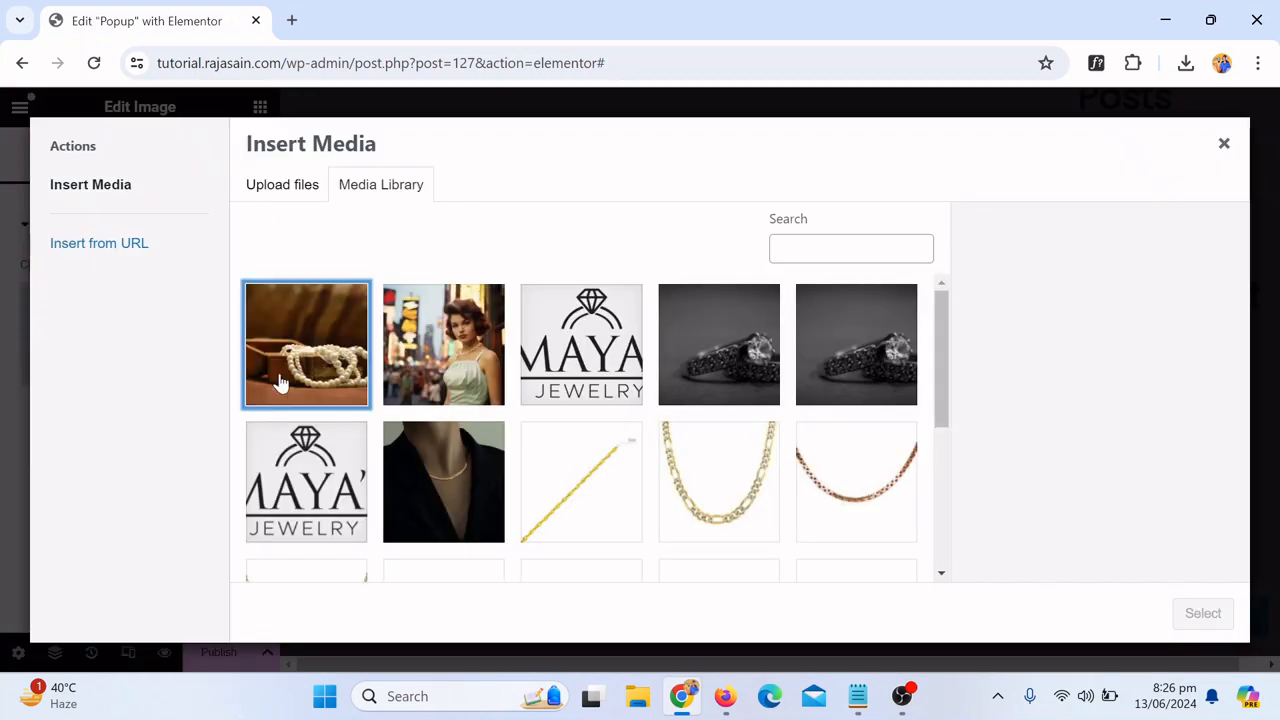
left_click(1200, 625)
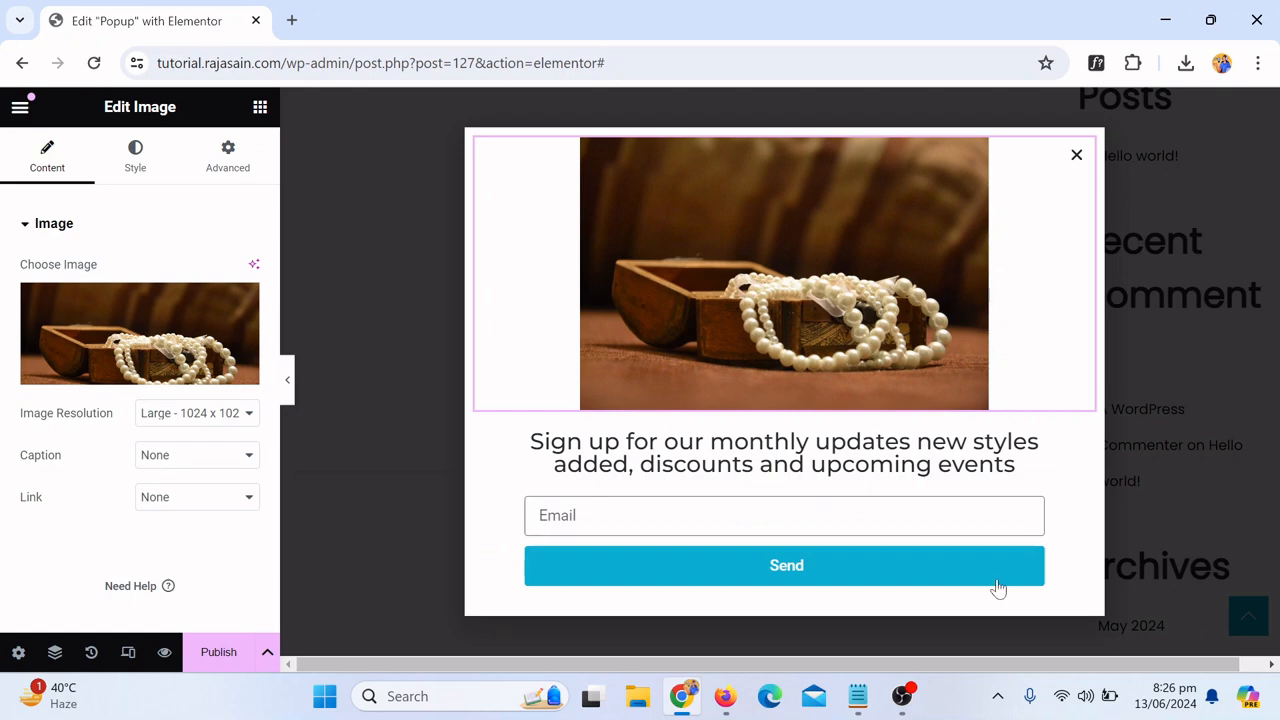
Step: Set the image width to 81% and preview the popup
left_click(132, 152)
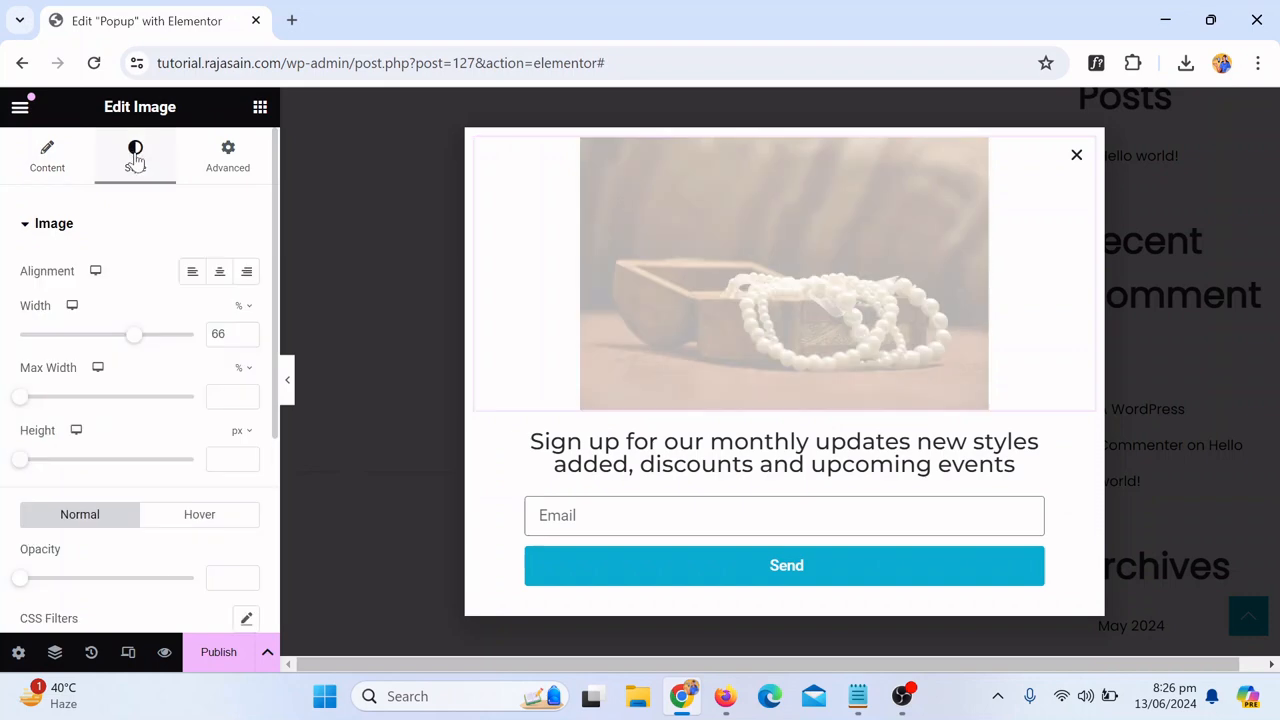
left_click_drag(136, 344, 166, 345)
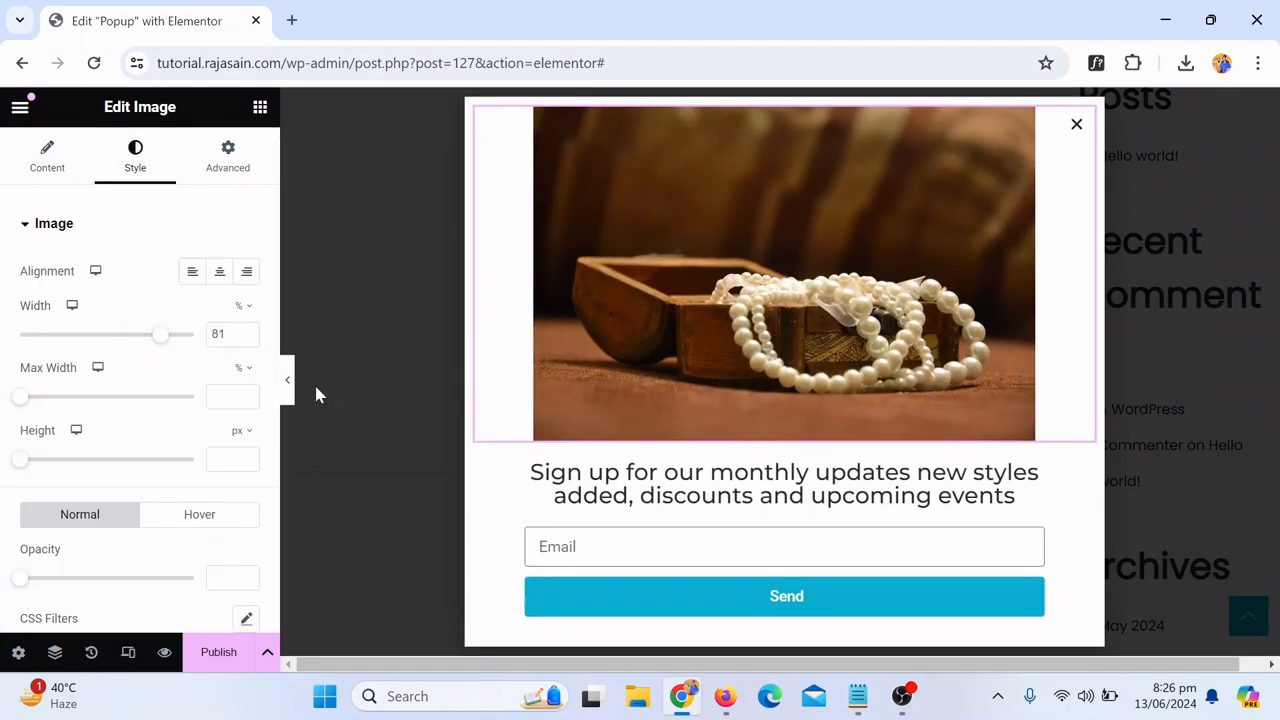
left_click(286, 383)
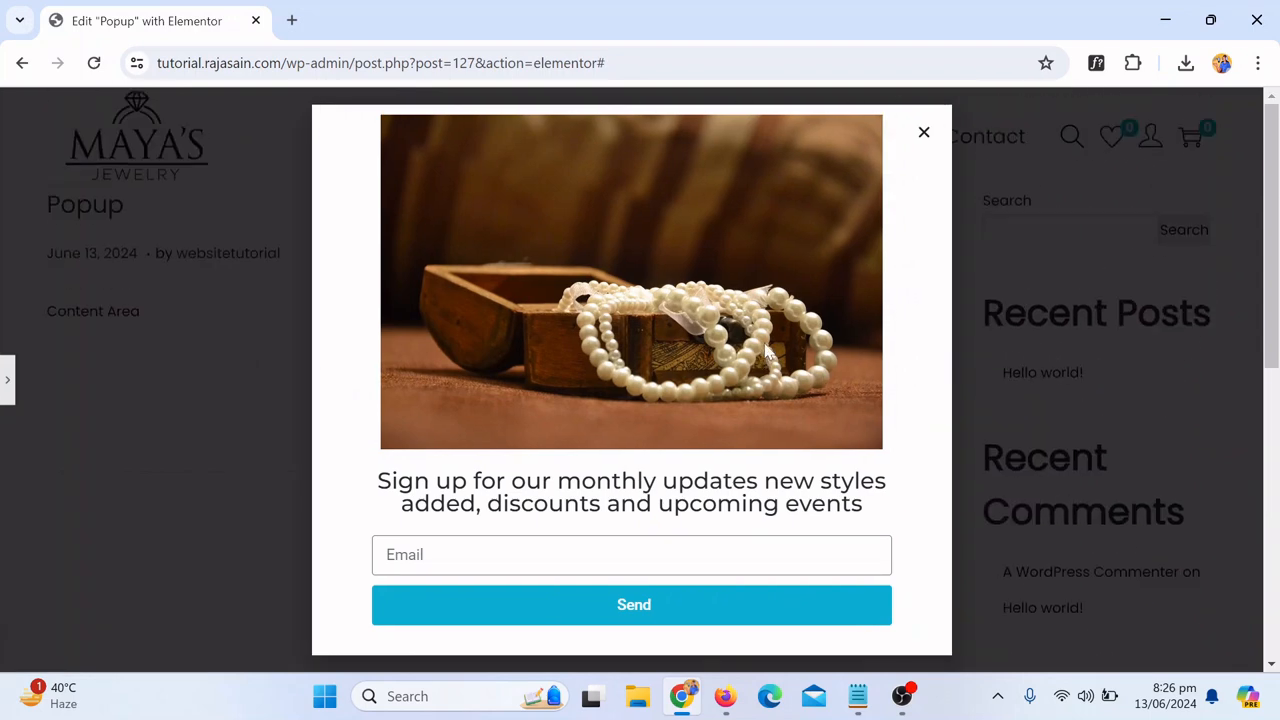
left_click(7, 380)
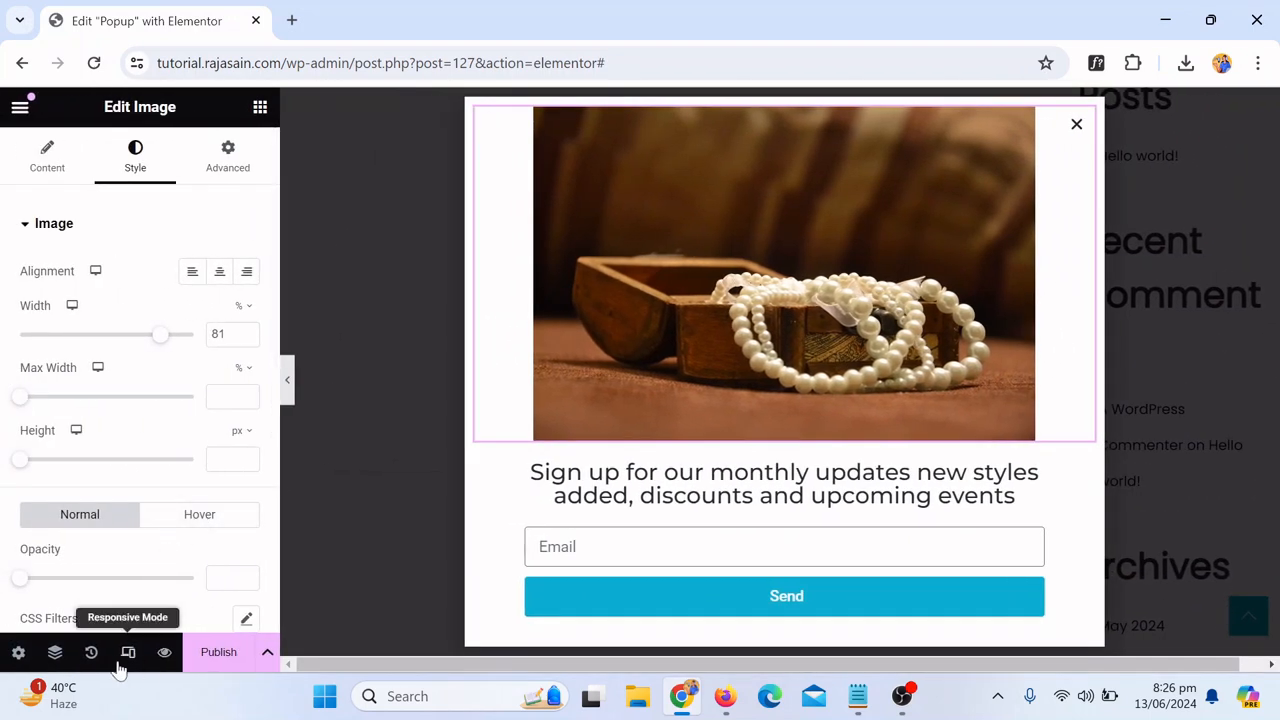
Step: Preview the popup in the tablet and mobile responsive views
left_click(130, 652)
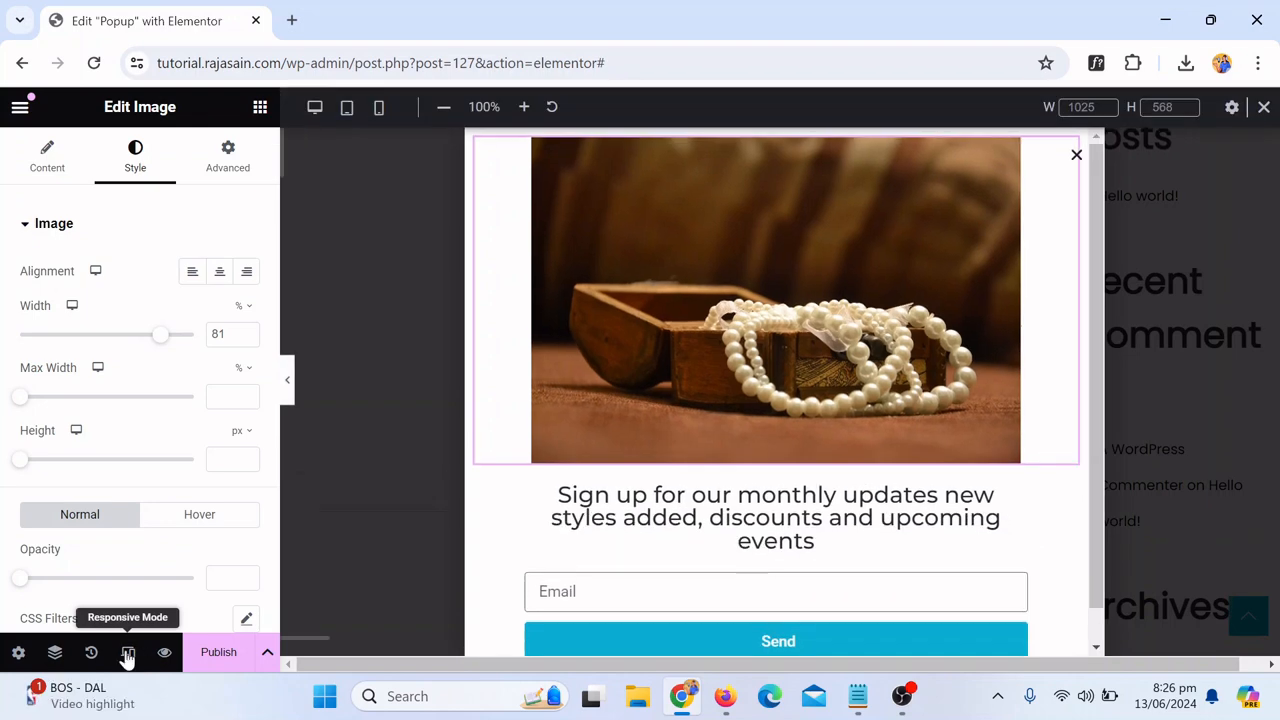
left_click(349, 110)
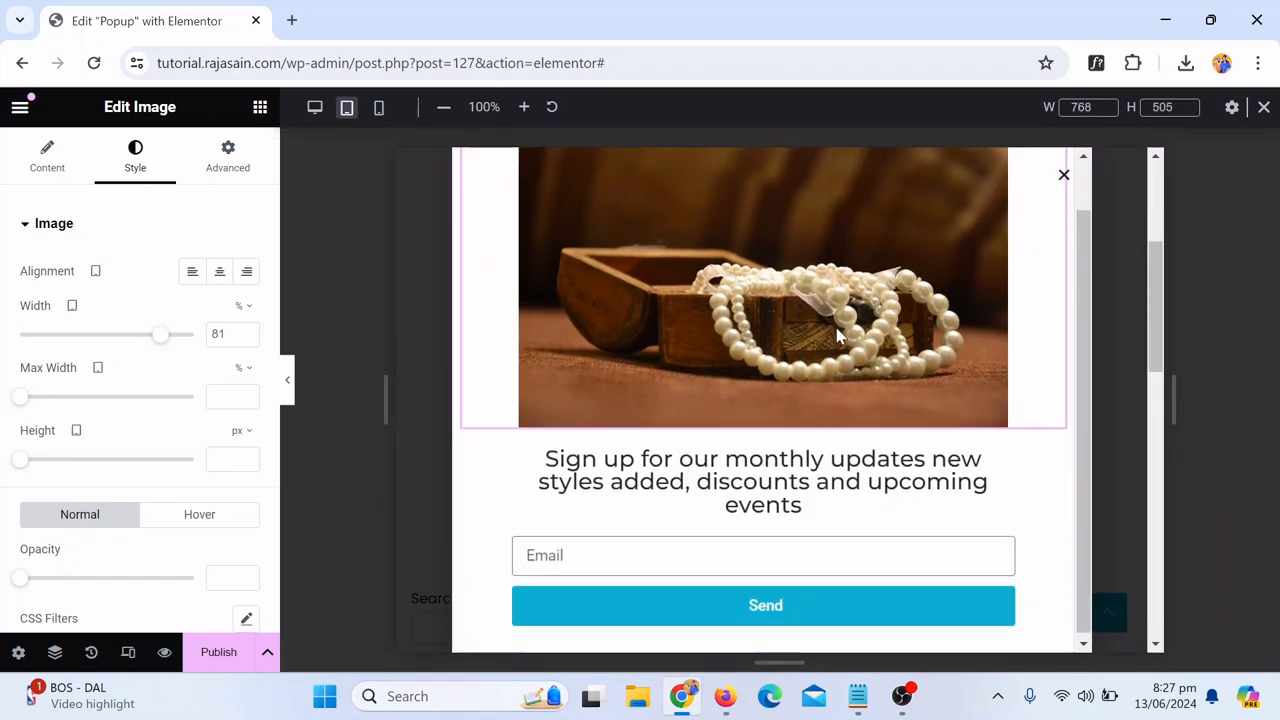
scroll(873, 342, "down", 1)
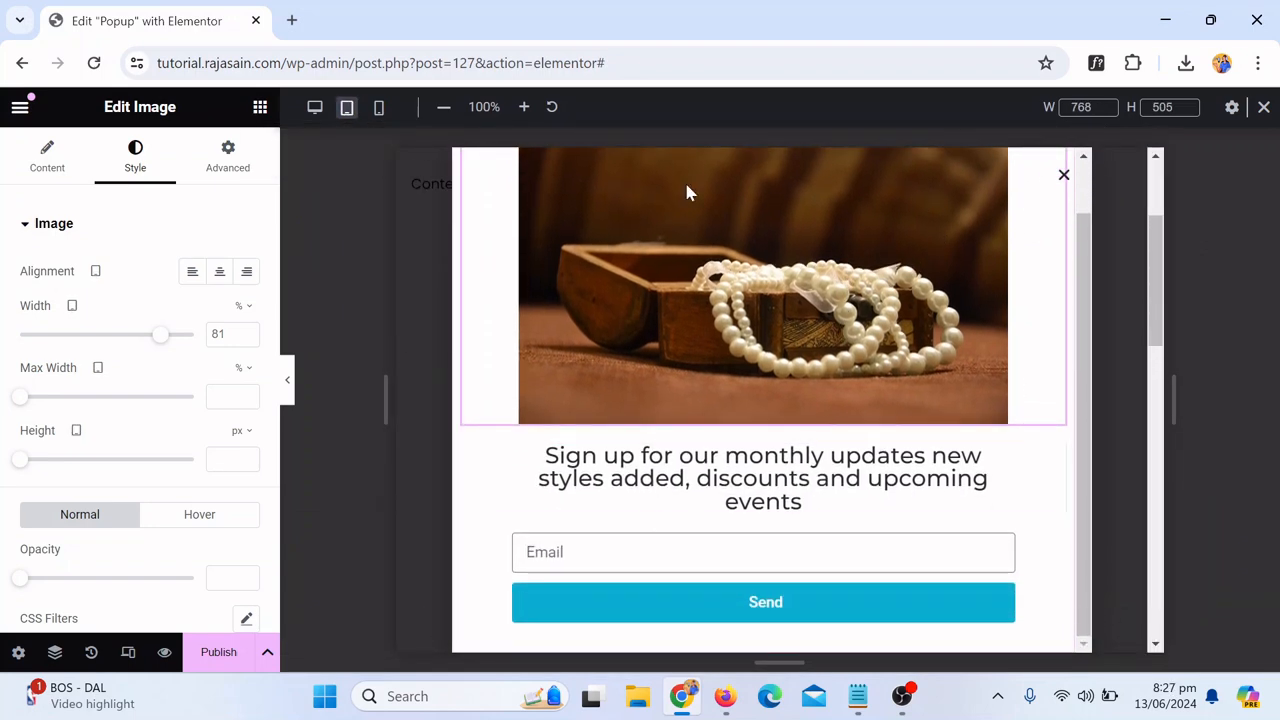
left_click(379, 107)
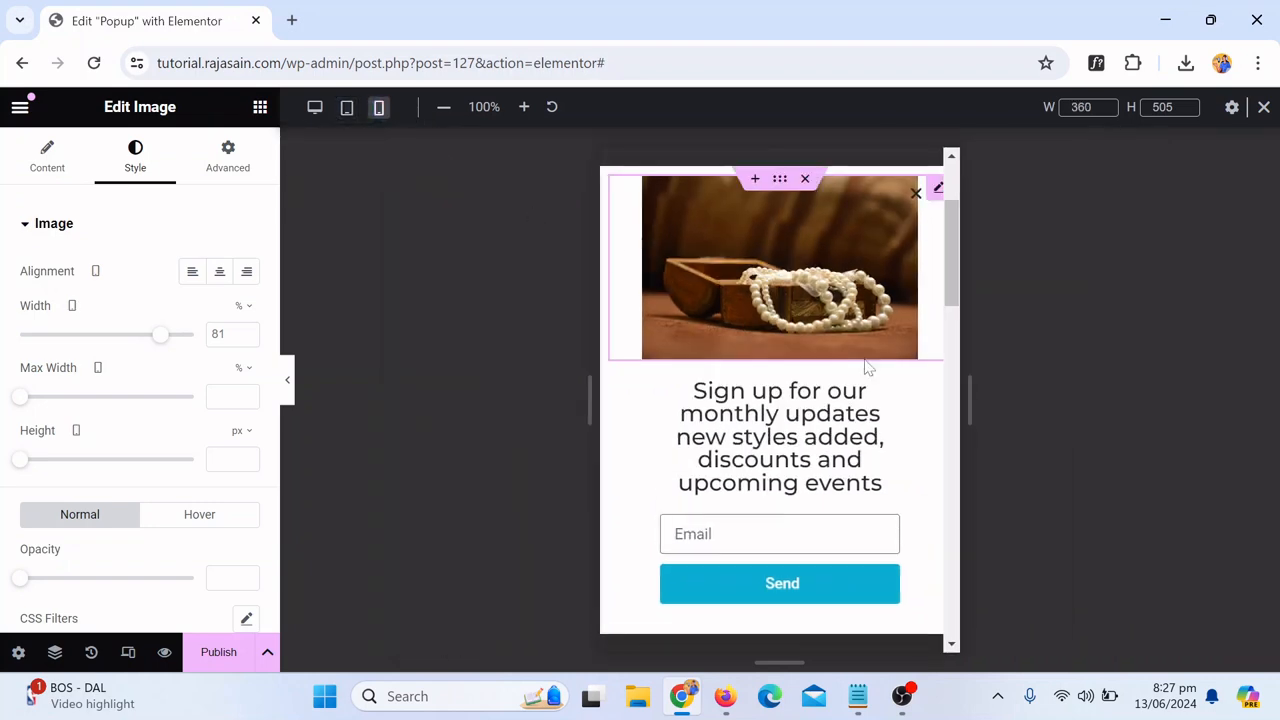
scroll(752, 383, "down", 2)
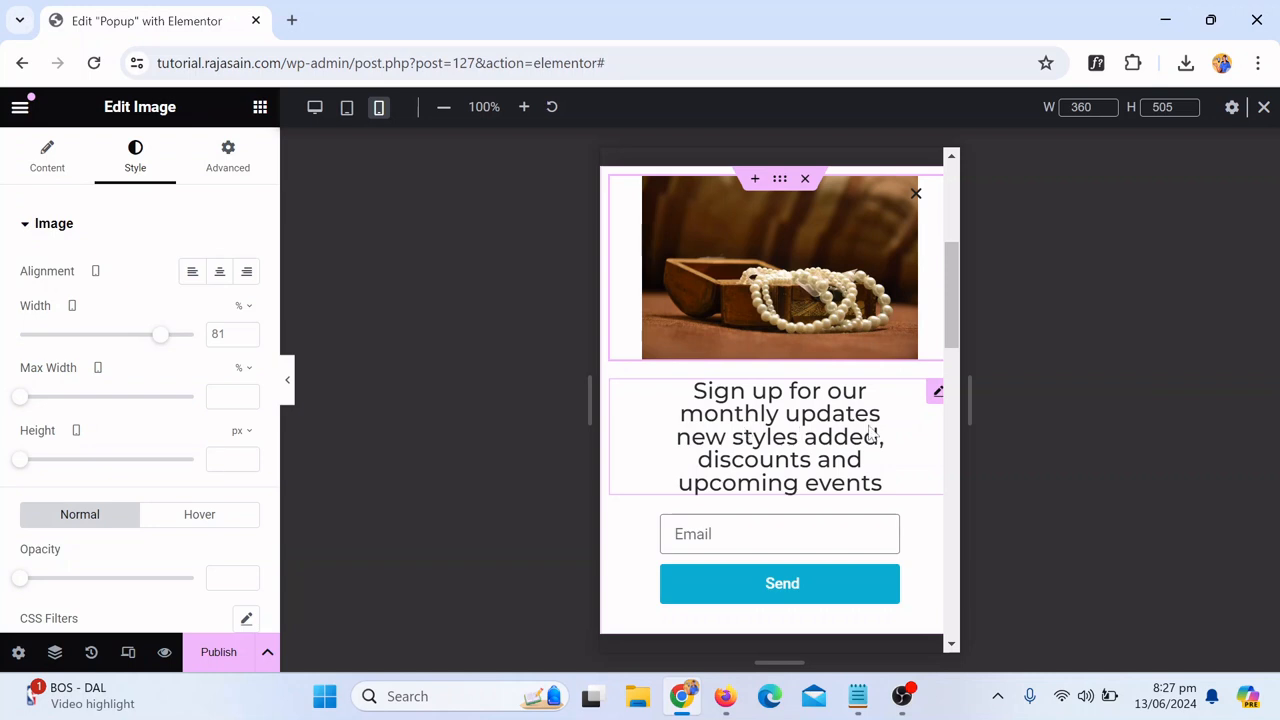
Step: For mobile, set the heading's font size to 18 px and its padding to 0 on all sides
left_click(936, 394)
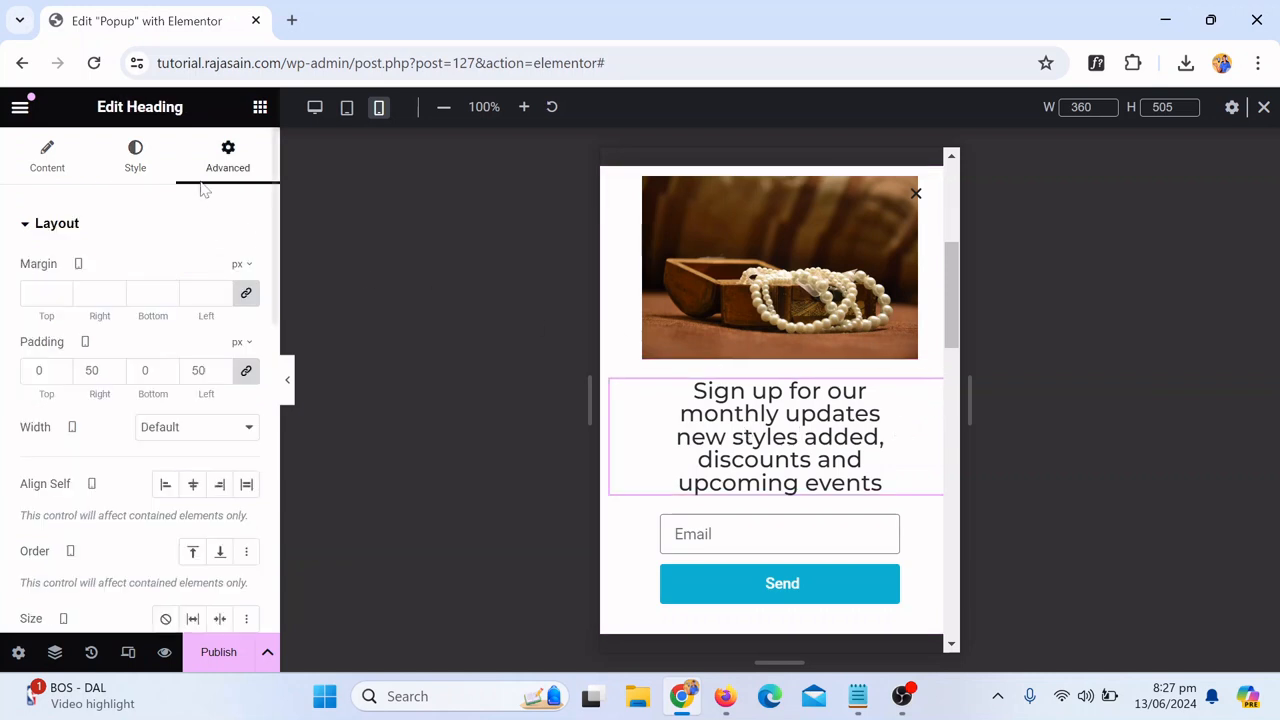
left_click(135, 160)
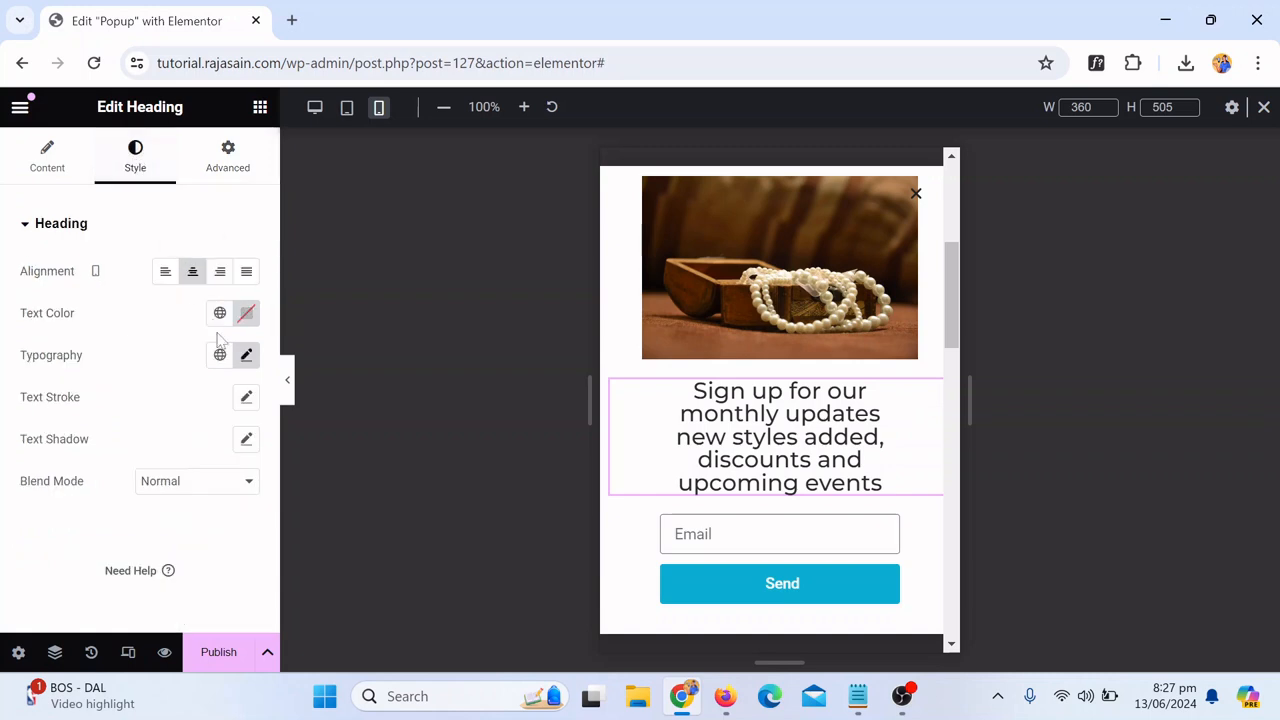
left_click(246, 357)
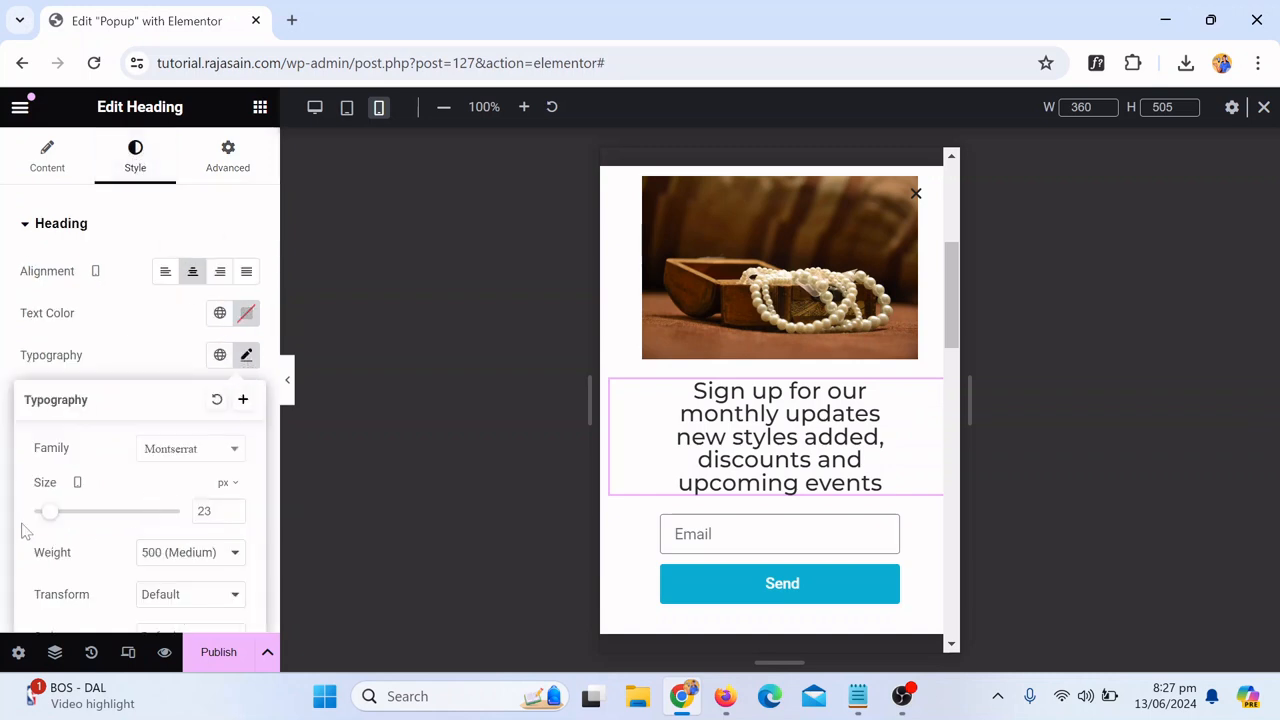
mouse_move(50, 513)
left_mouse_down()
mouse_move(31, 504)
mouse_move(44, 508)
left_mouse_up()
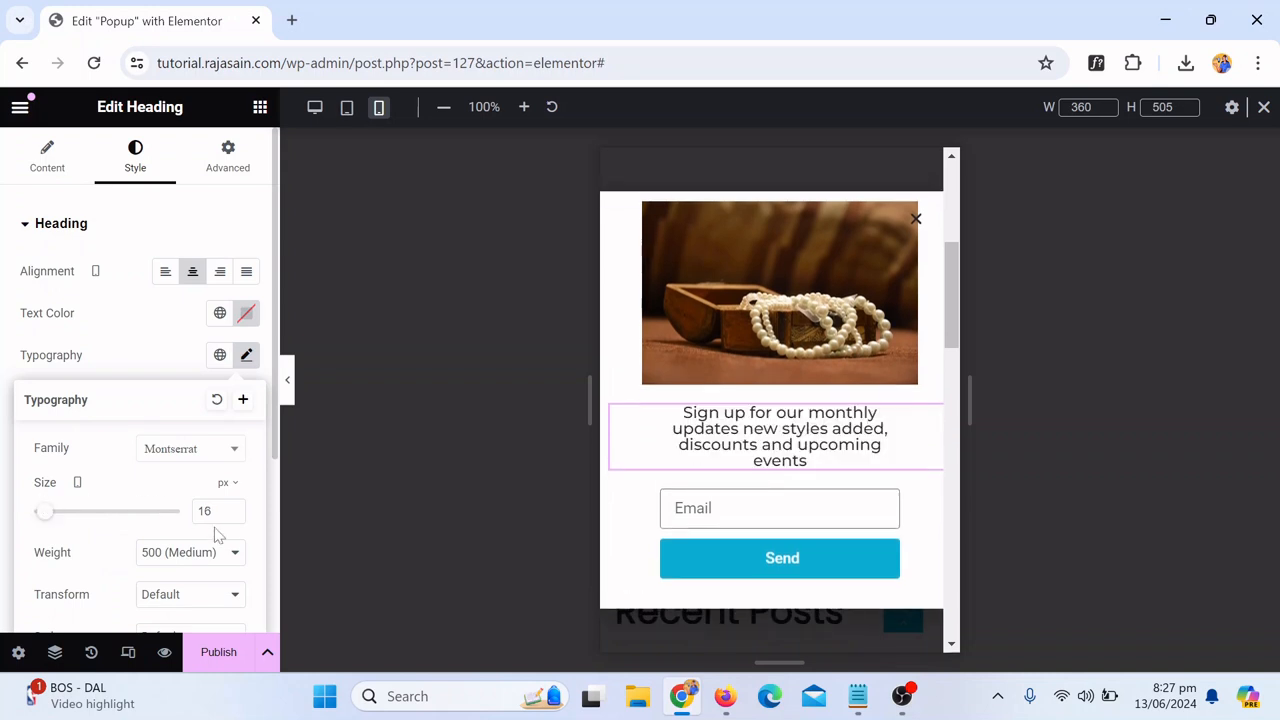
type("18")
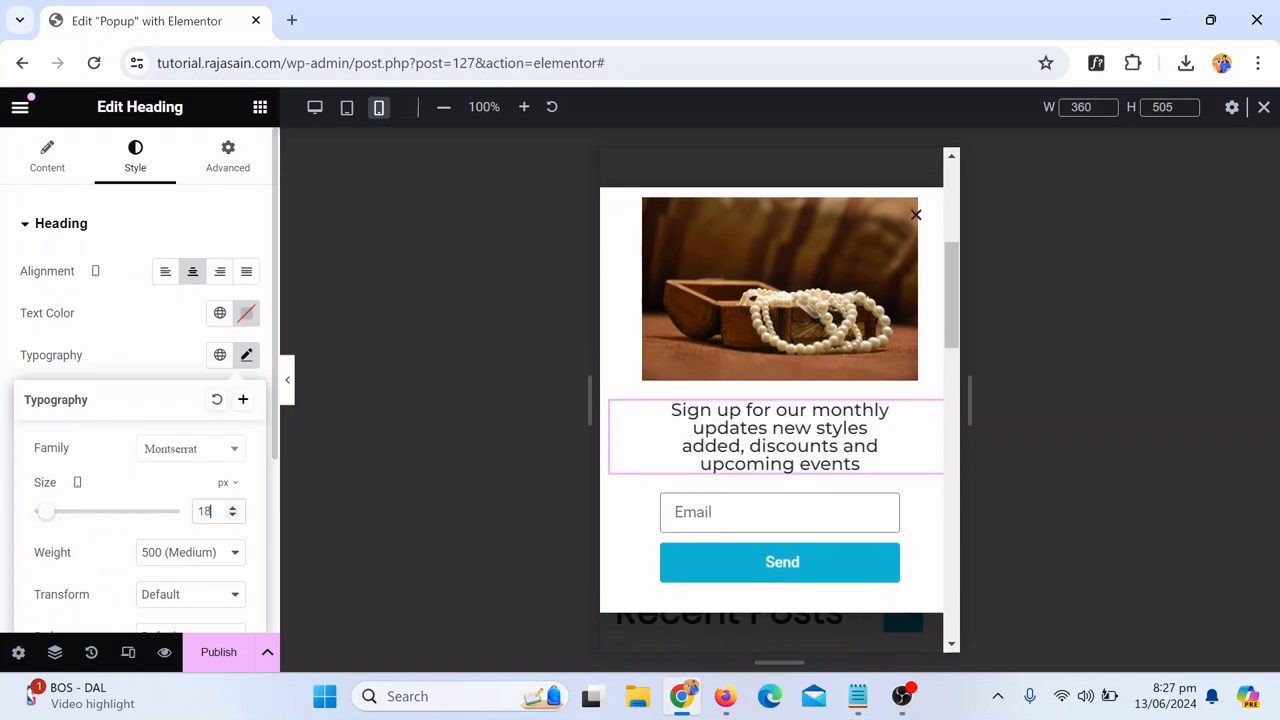
left_click(240, 176)
left_click(246, 370)
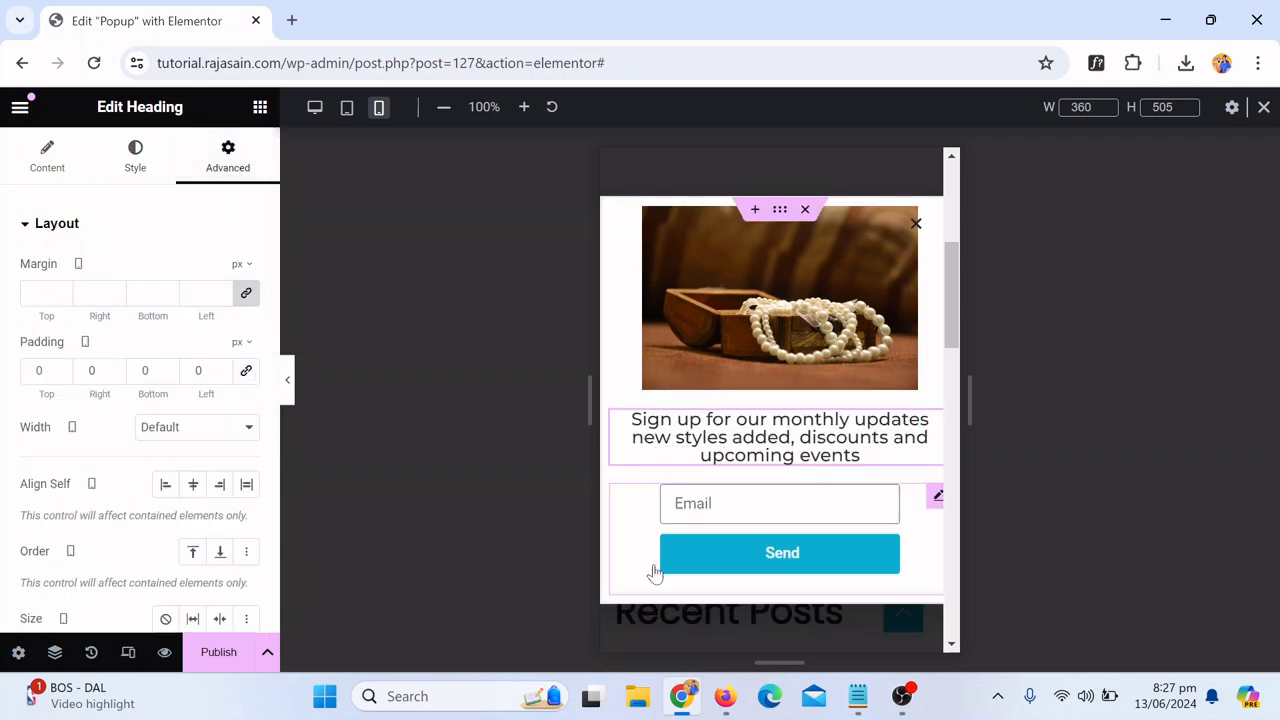
Step: For mobile, set the email form's padding to 0 on all sides, then left and right padding to 30 px
left_click(935, 508)
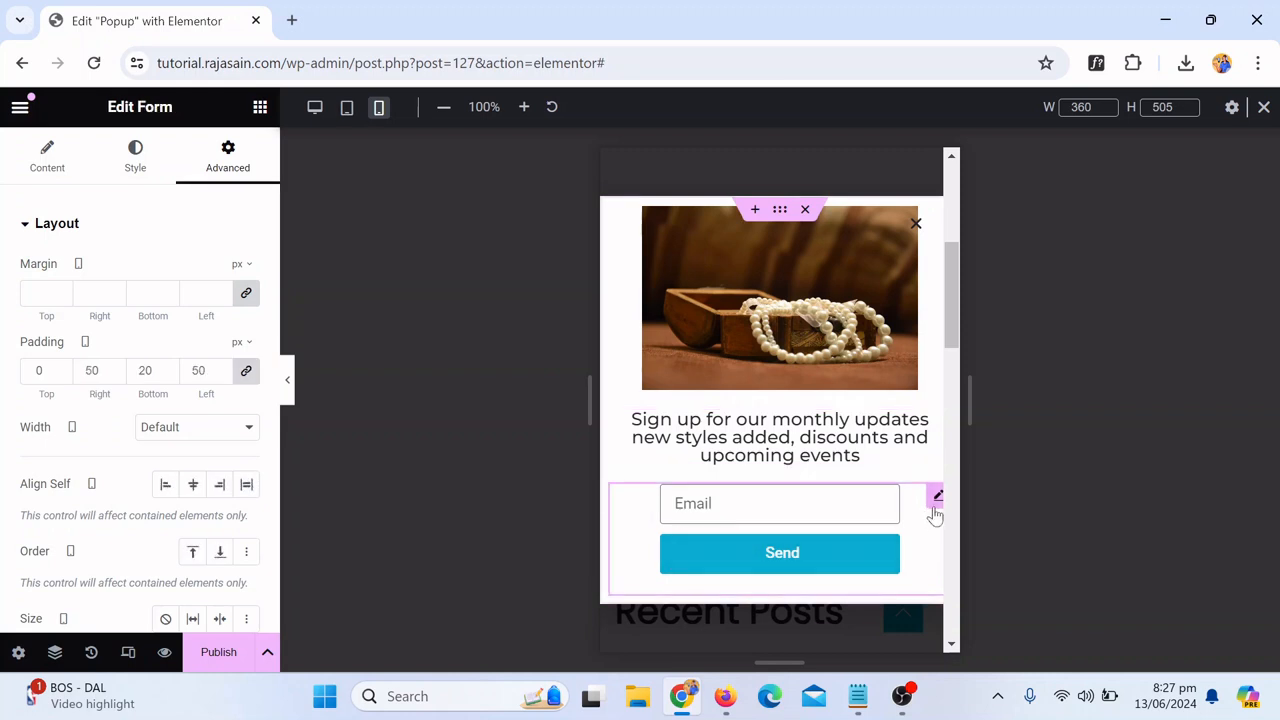
left_click(245, 371)
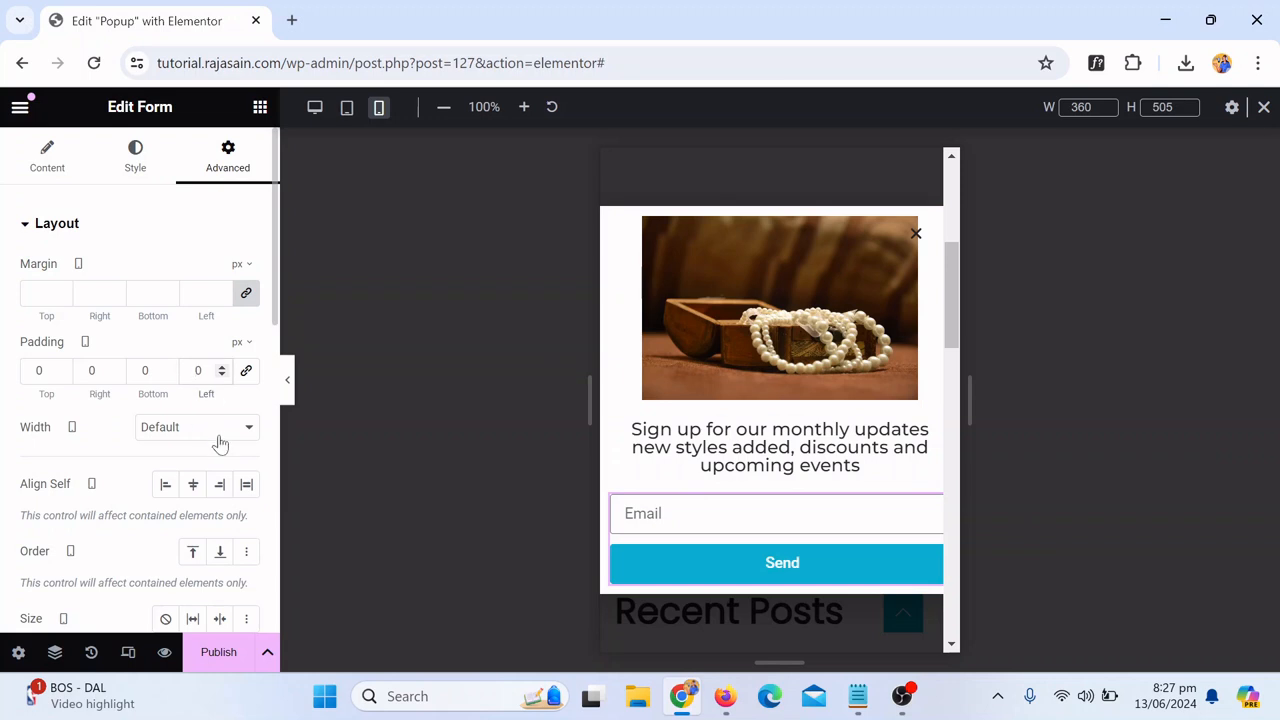
type("3")
left_click(87, 370)
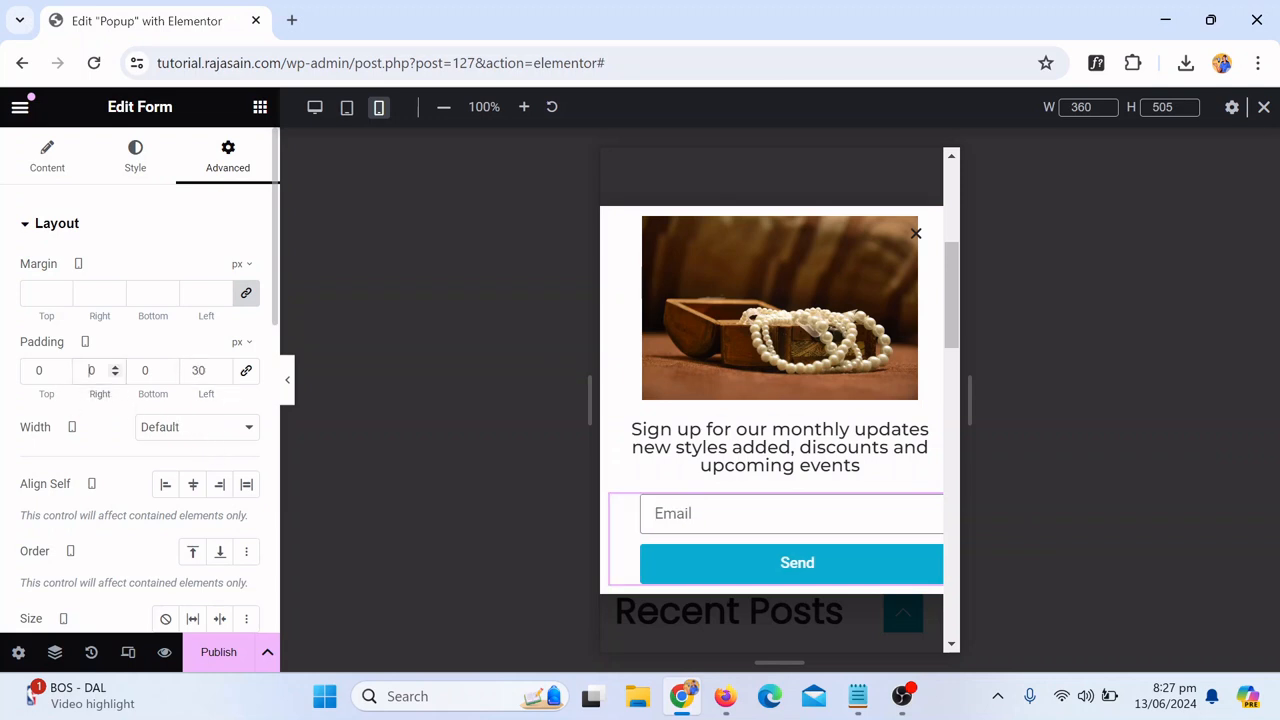
type("3")
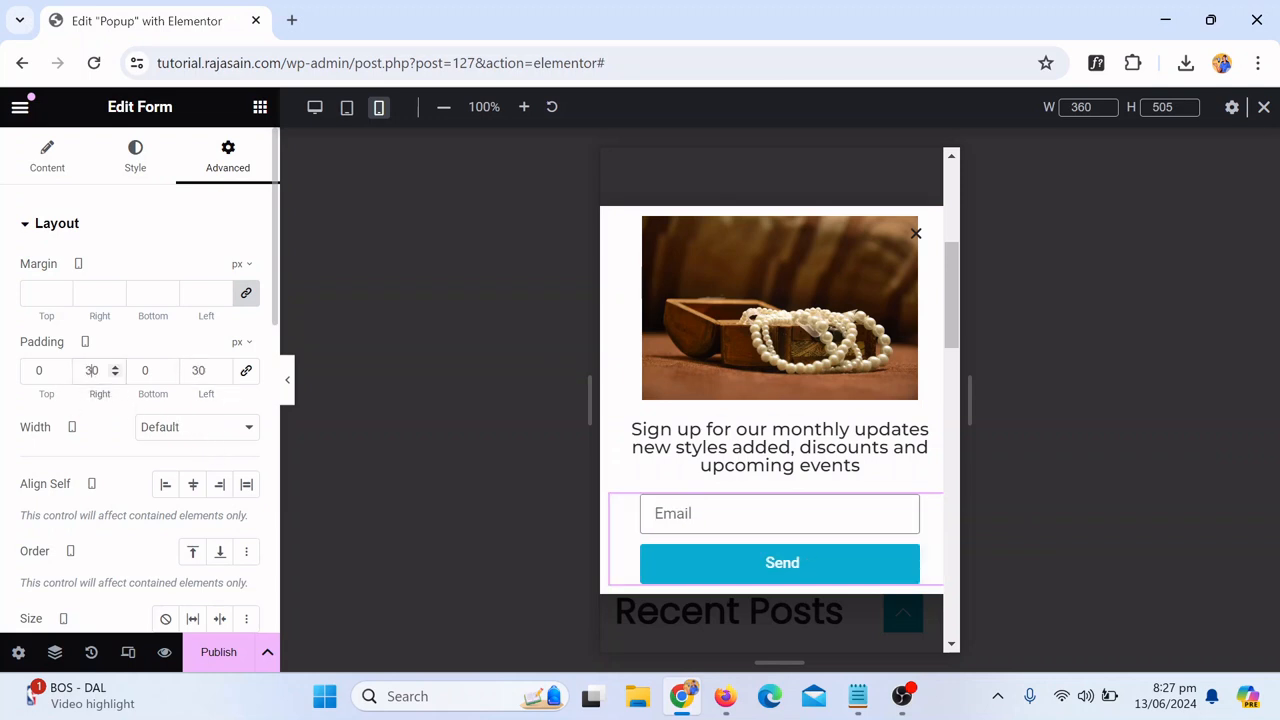
Step: Preview the mobile layout and set the image width to 100% for mobile
left_click(287, 379)
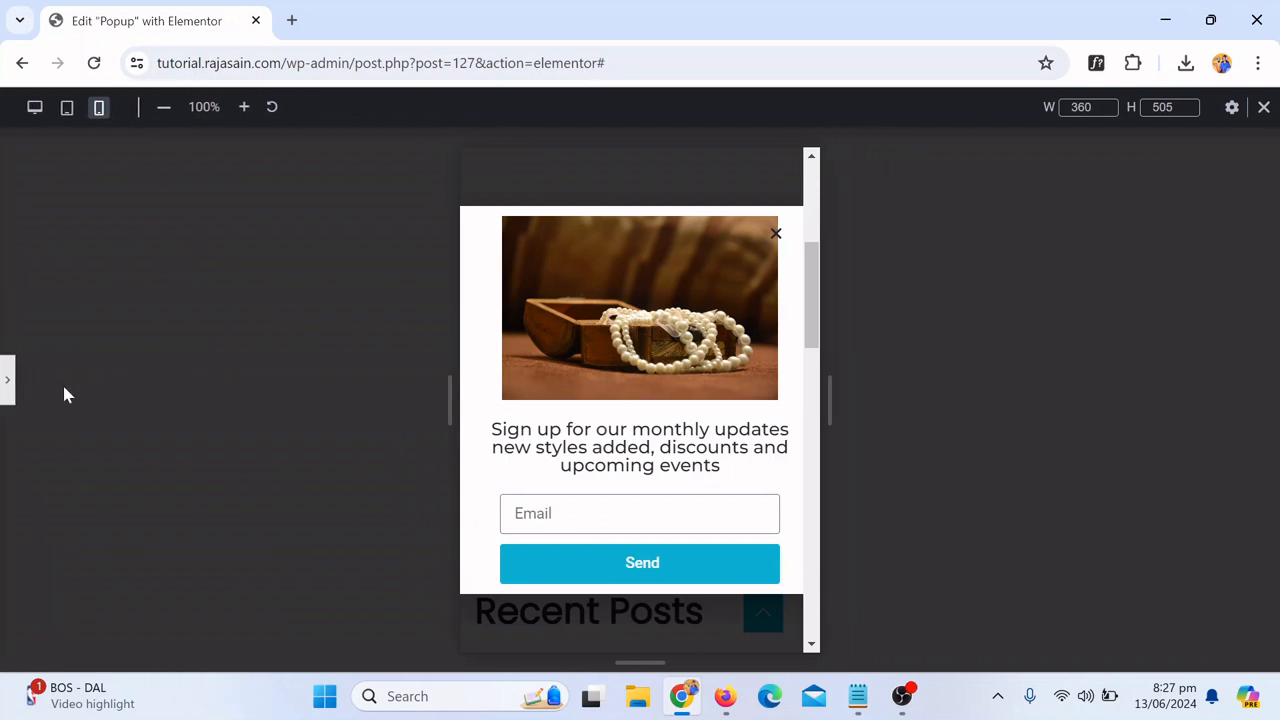
left_click(6, 381)
left_click(680, 310)
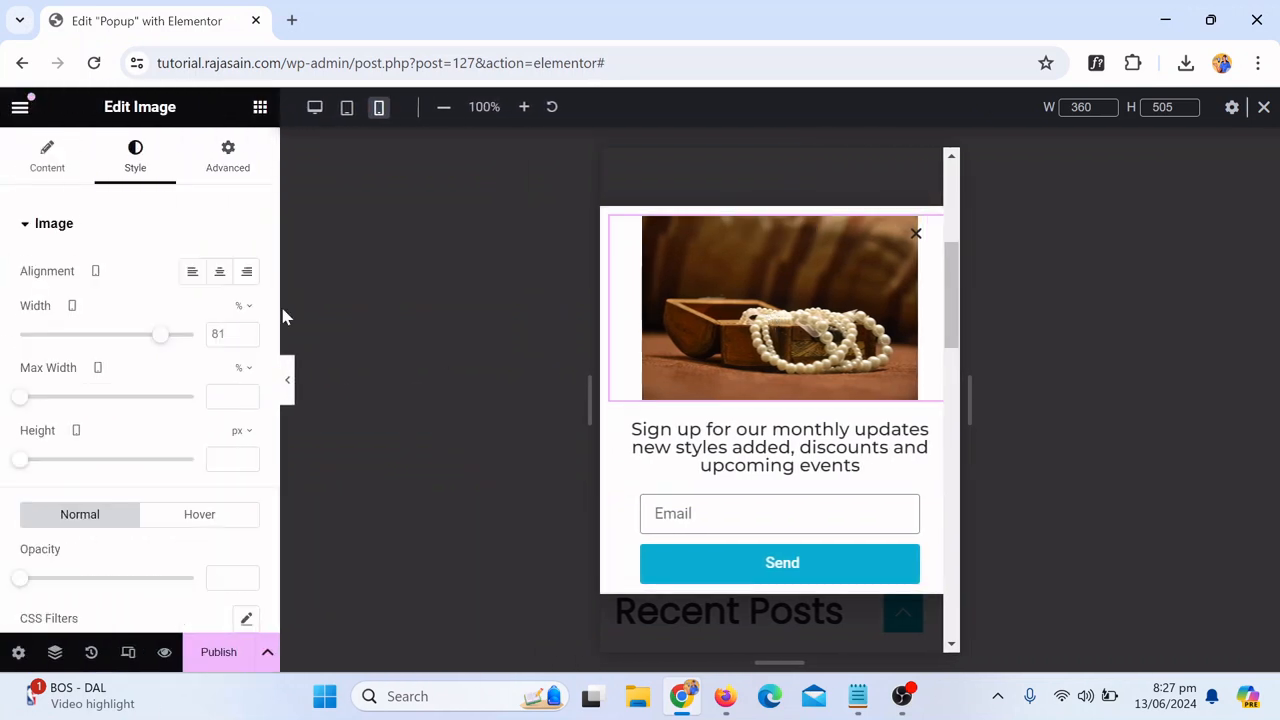
left_click_drag(158, 347, 200, 340)
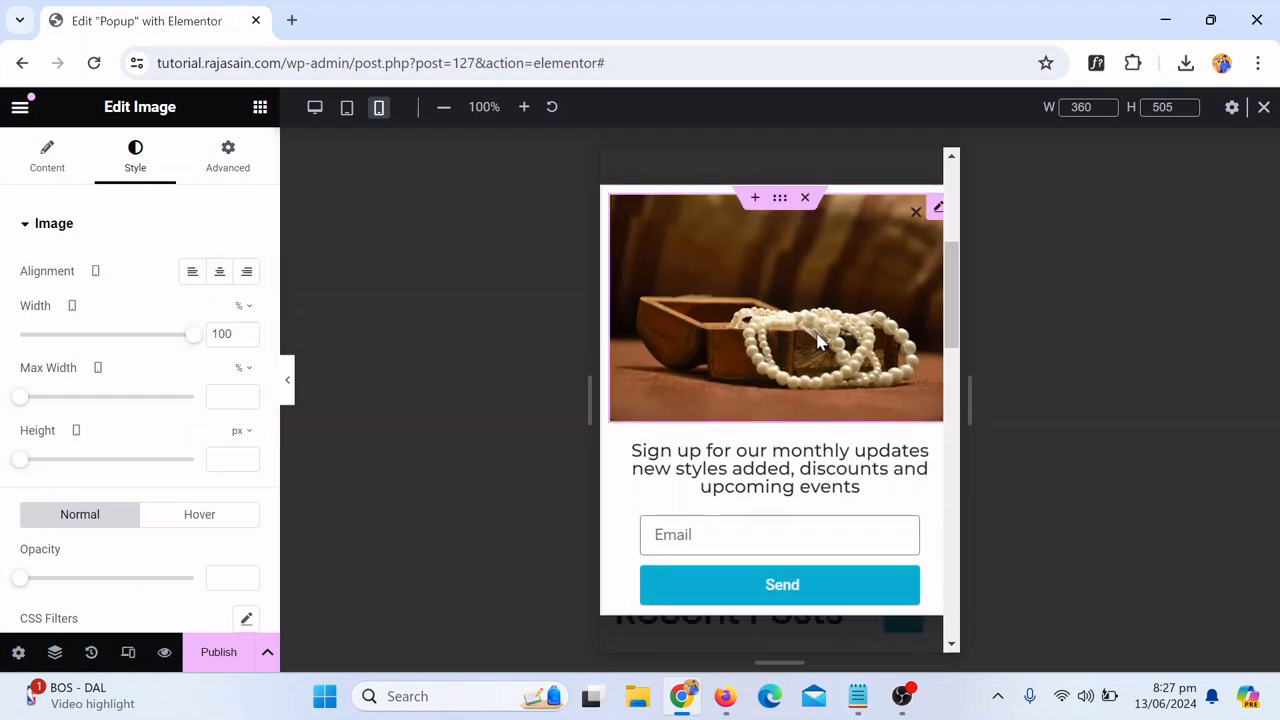
Step: Return to the desktop view and open the popup's publish settings
scroll(828, 412, "down", 4)
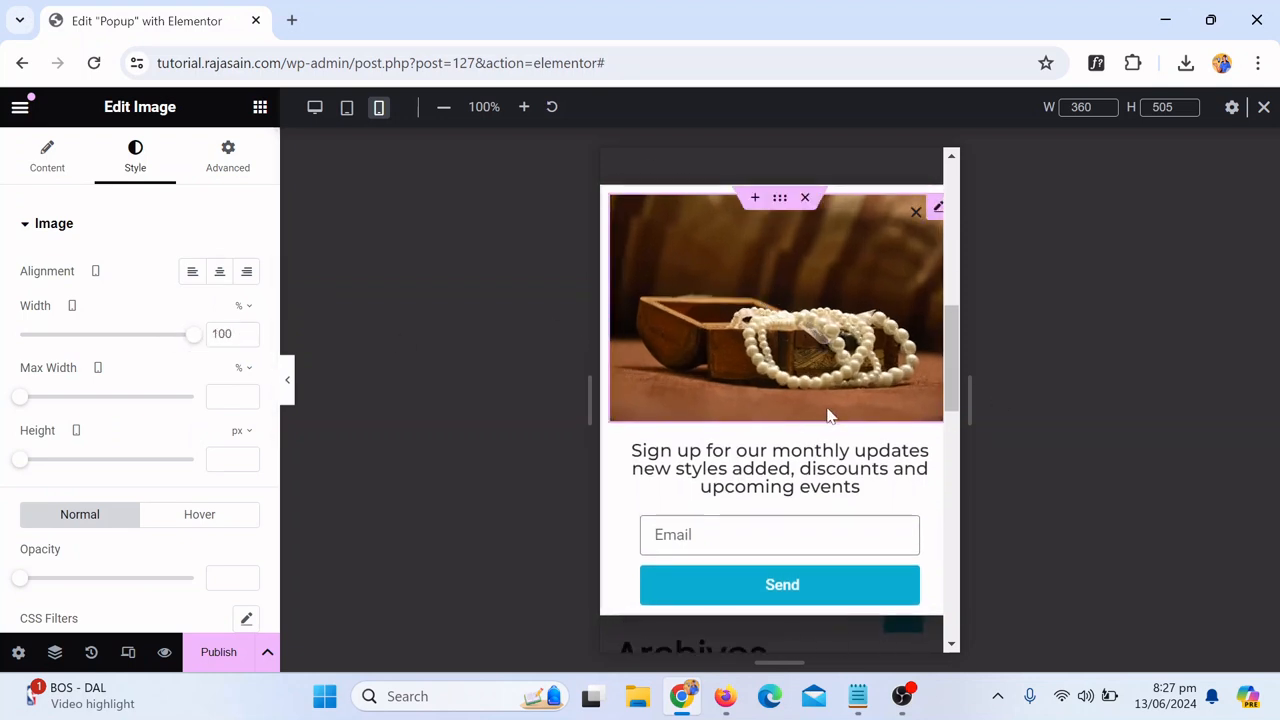
scroll(830, 410, "up", 3)
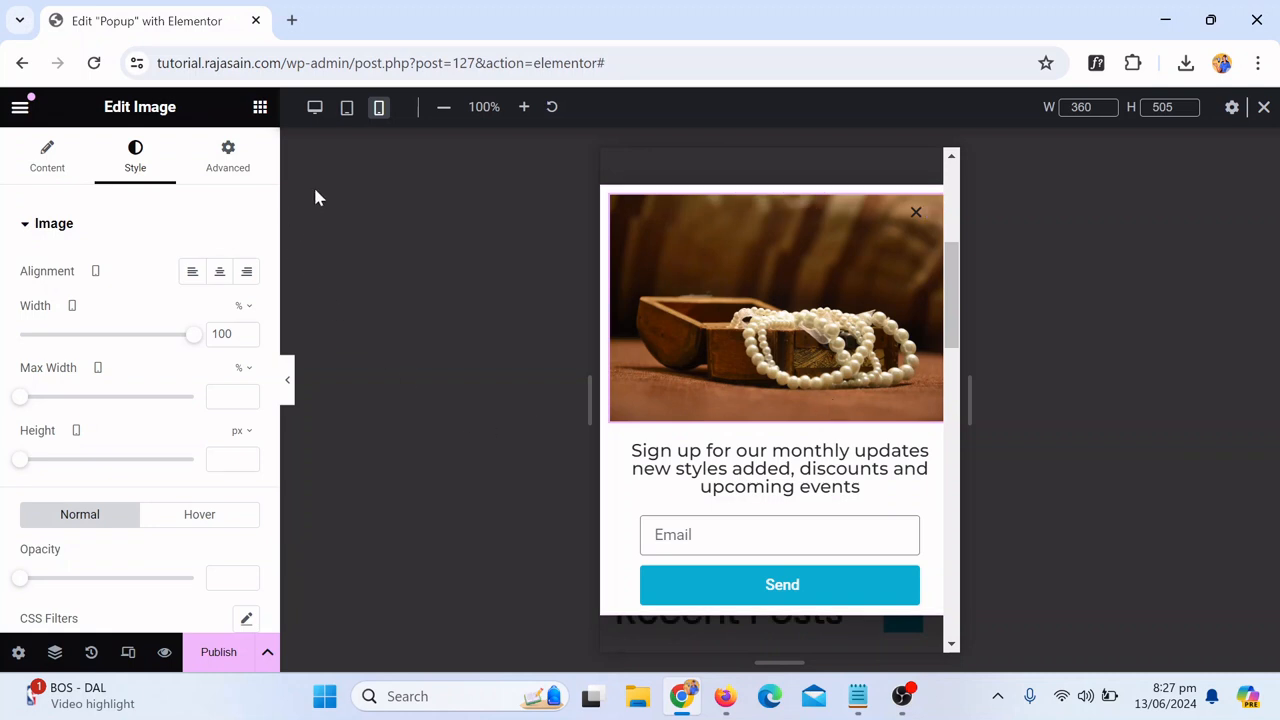
left_click(316, 109)
scroll(830, 390, "down", 1)
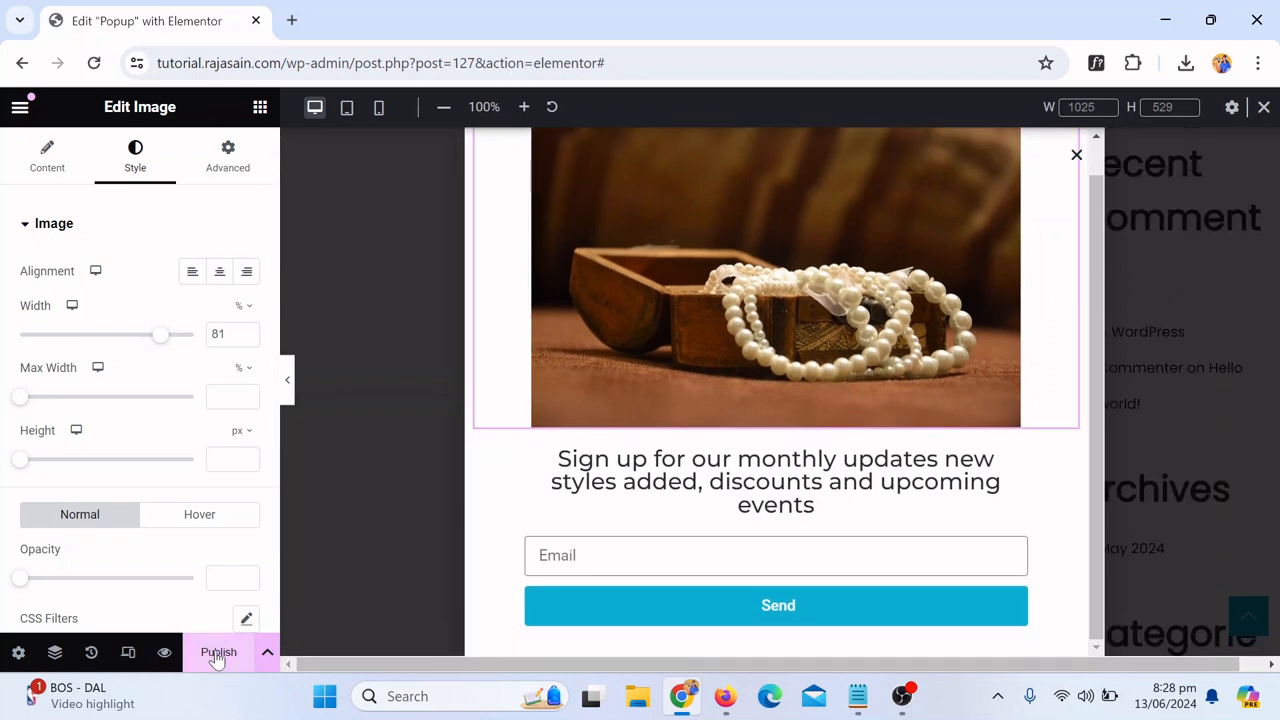
left_click(217, 652)
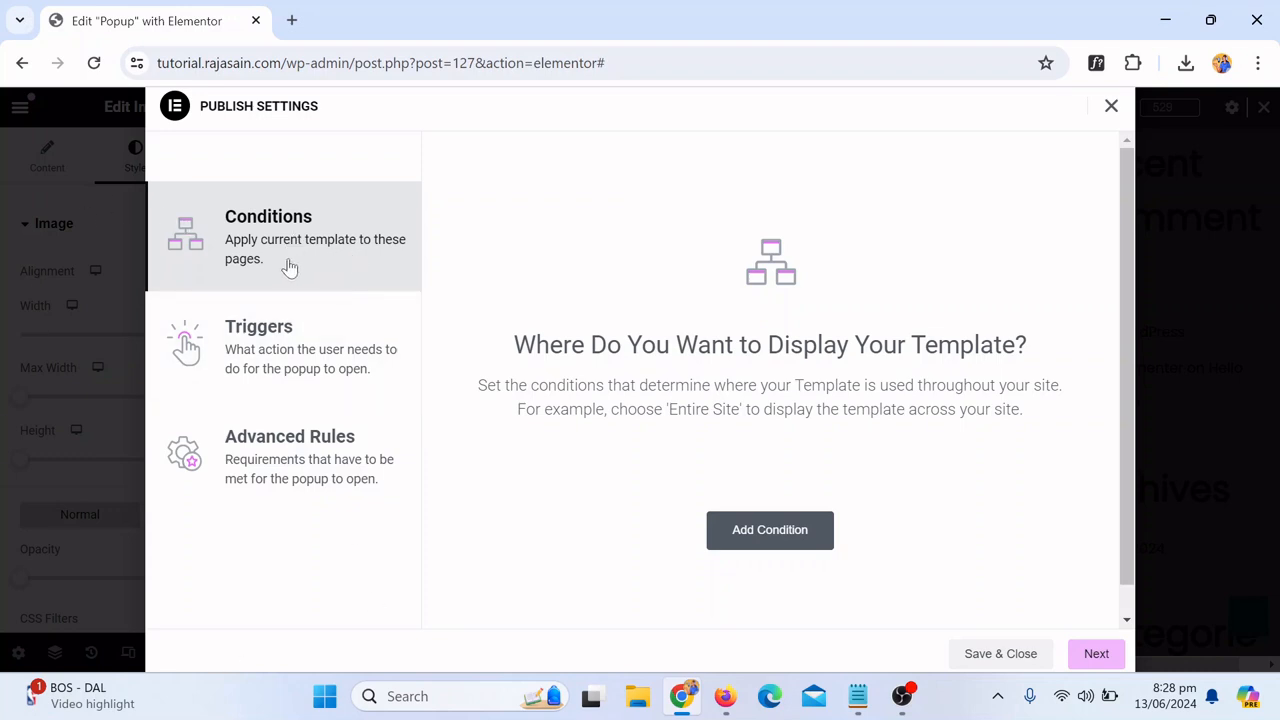
Step: Add a display condition that includes Singular Pages
left_click(772, 535)
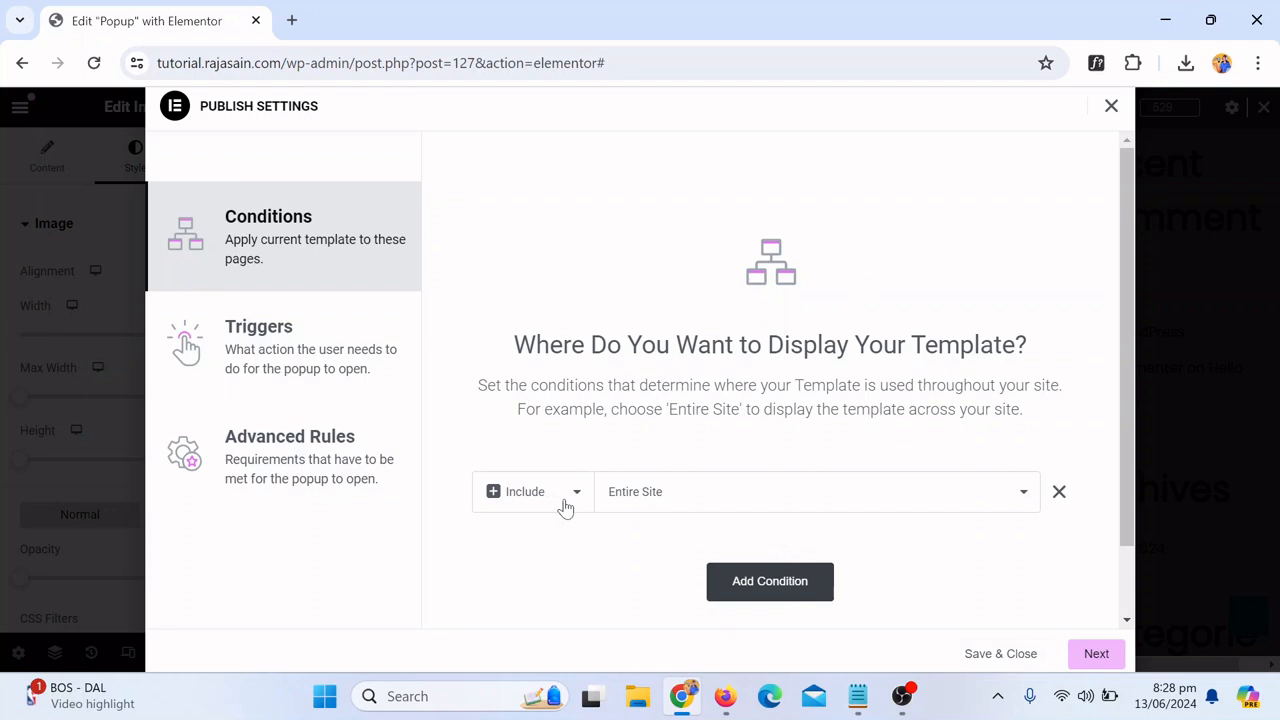
left_click(624, 510)
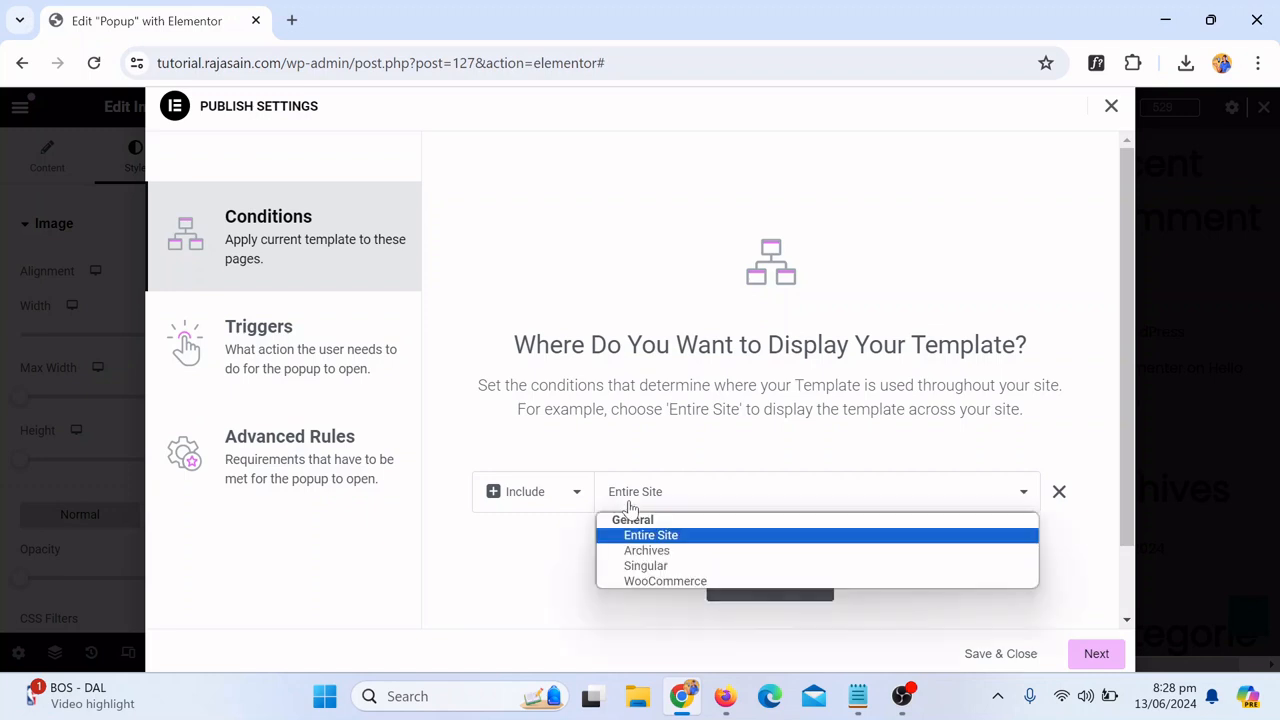
left_click(700, 541)
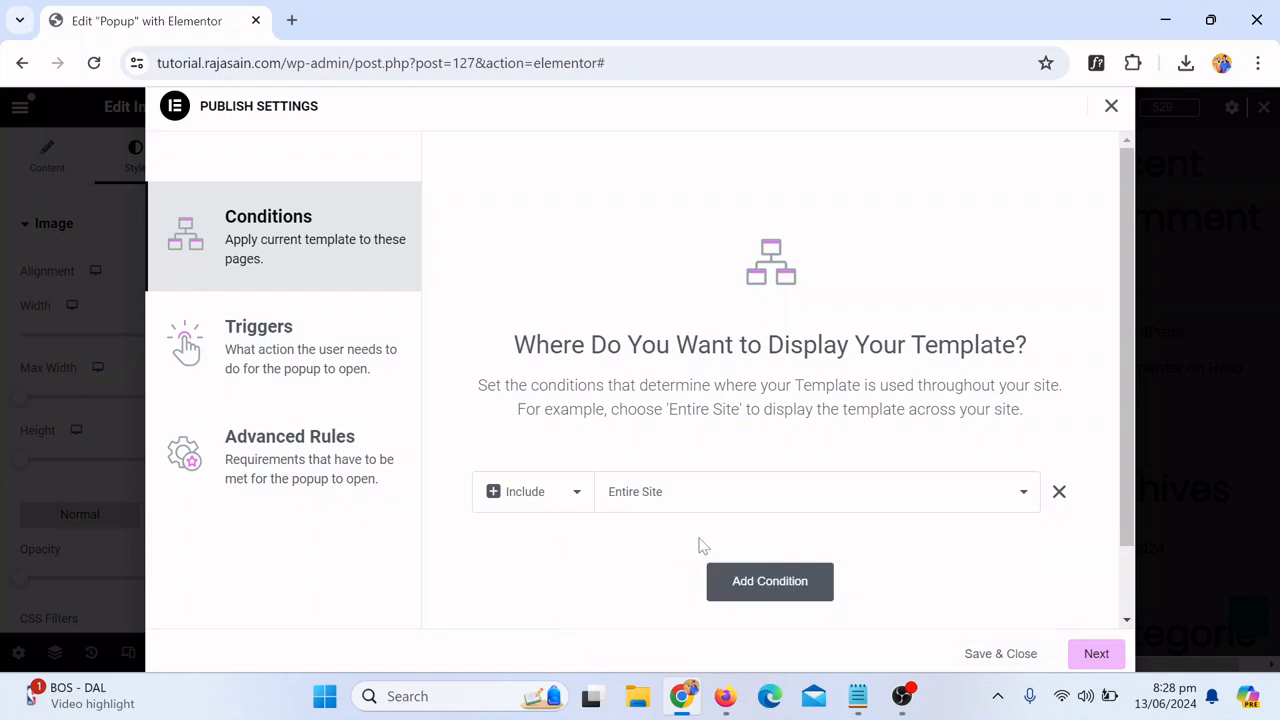
left_click(705, 507)
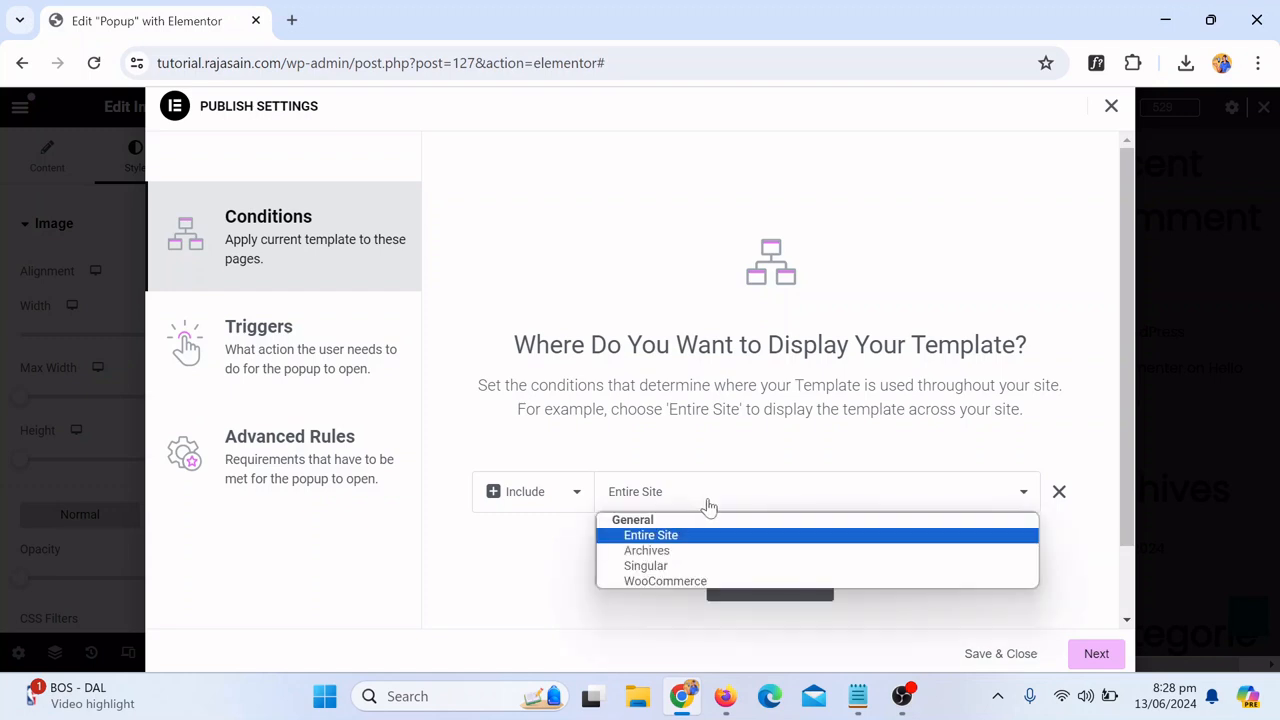
left_click(699, 552)
left_click(888, 502)
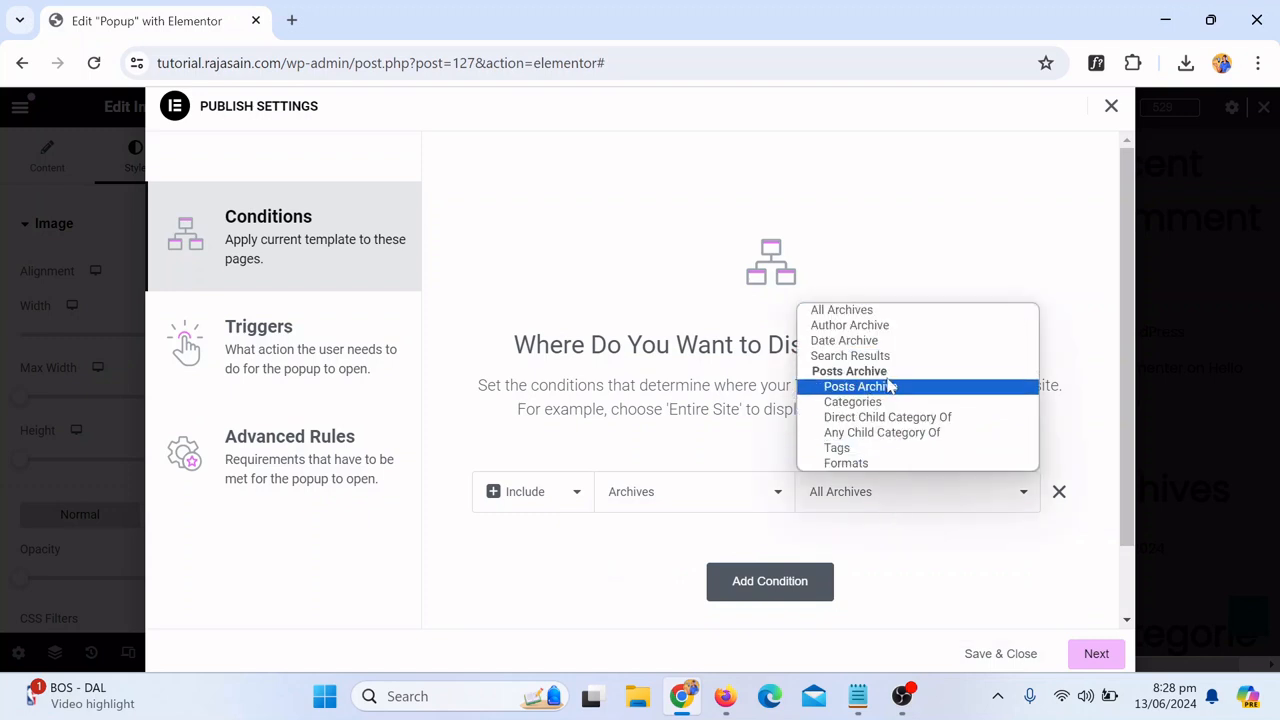
left_click(686, 487)
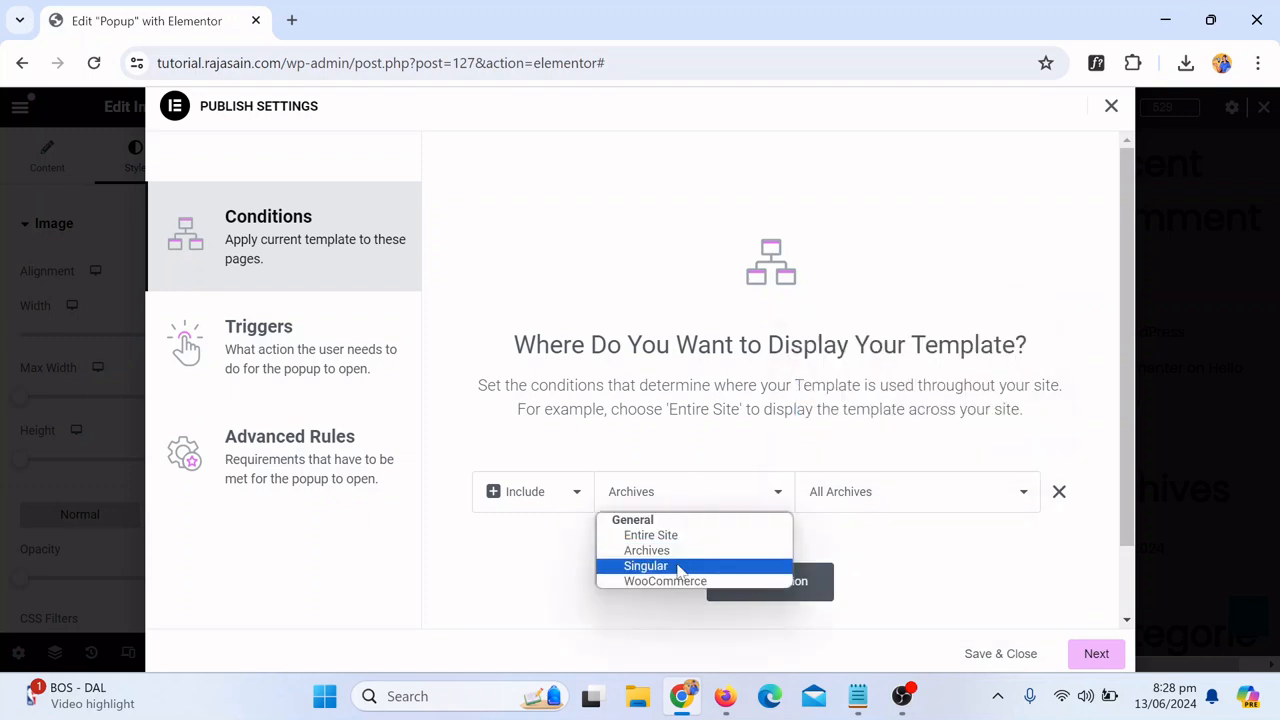
left_click(680, 564)
left_click(879, 504)
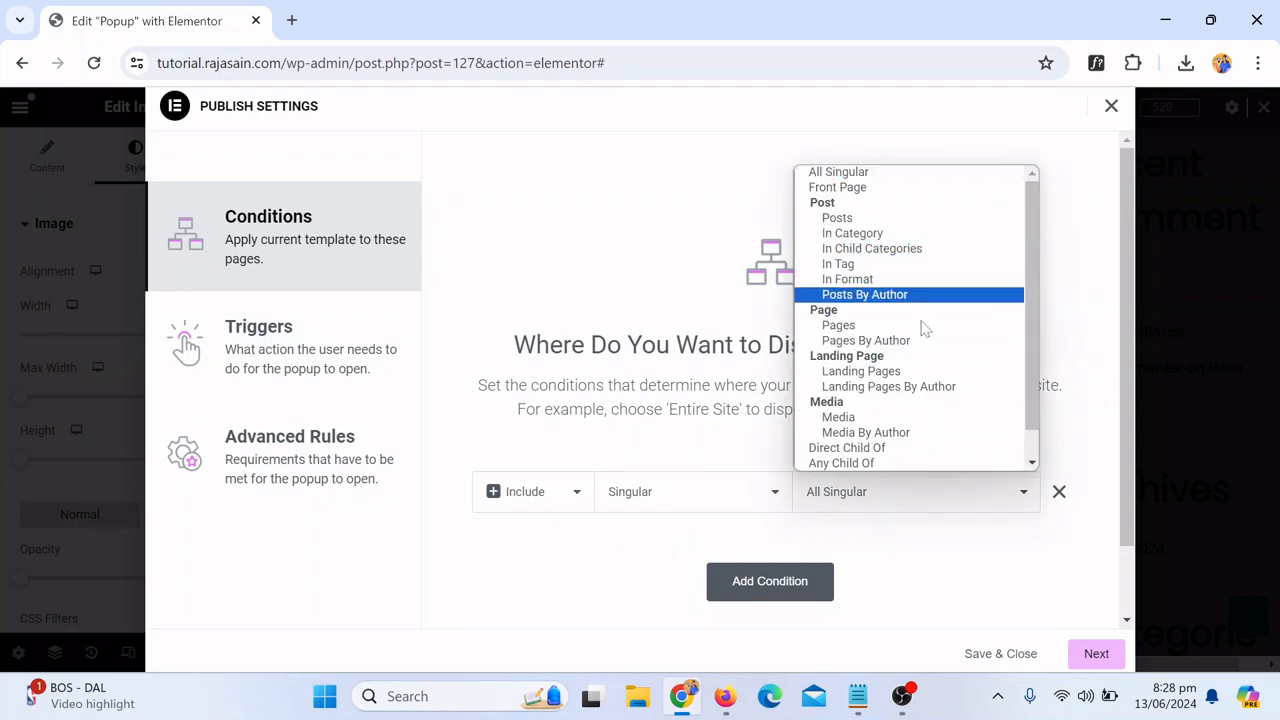
scroll(912, 332, "down", 1)
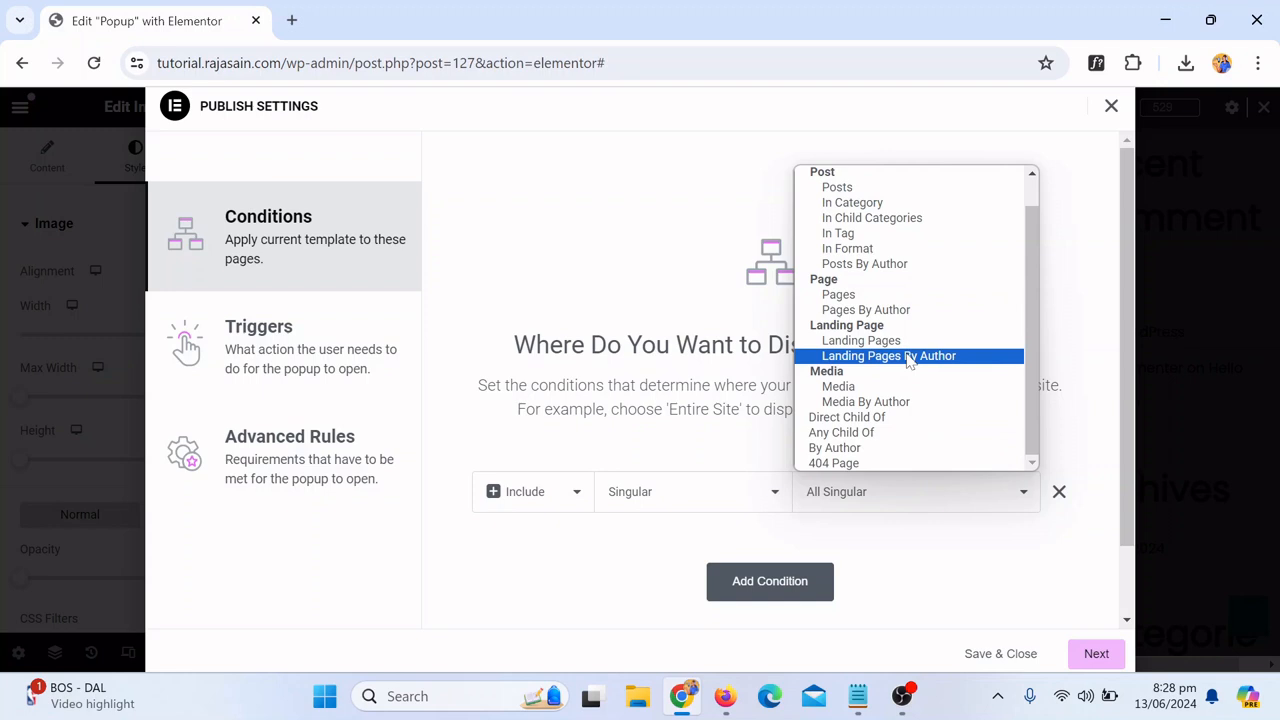
left_click(925, 300)
Step: Limit the display condition to the Home page
left_click(955, 498)
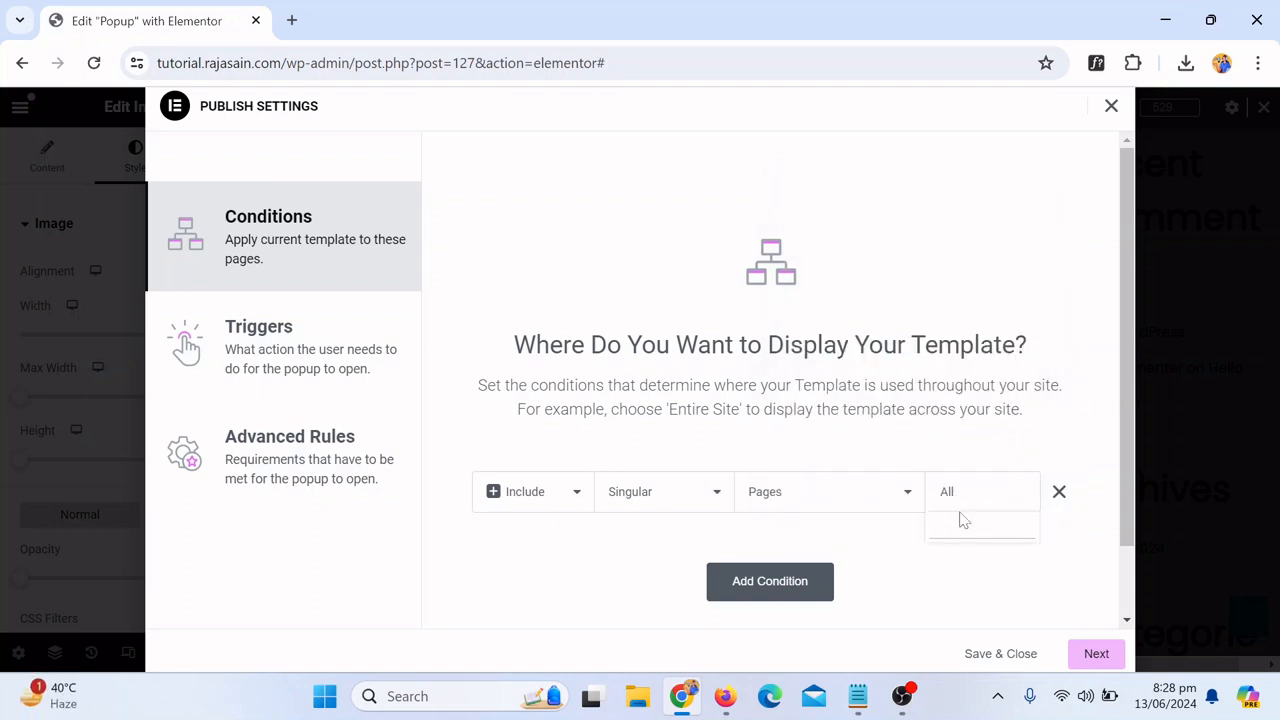
type("homr")
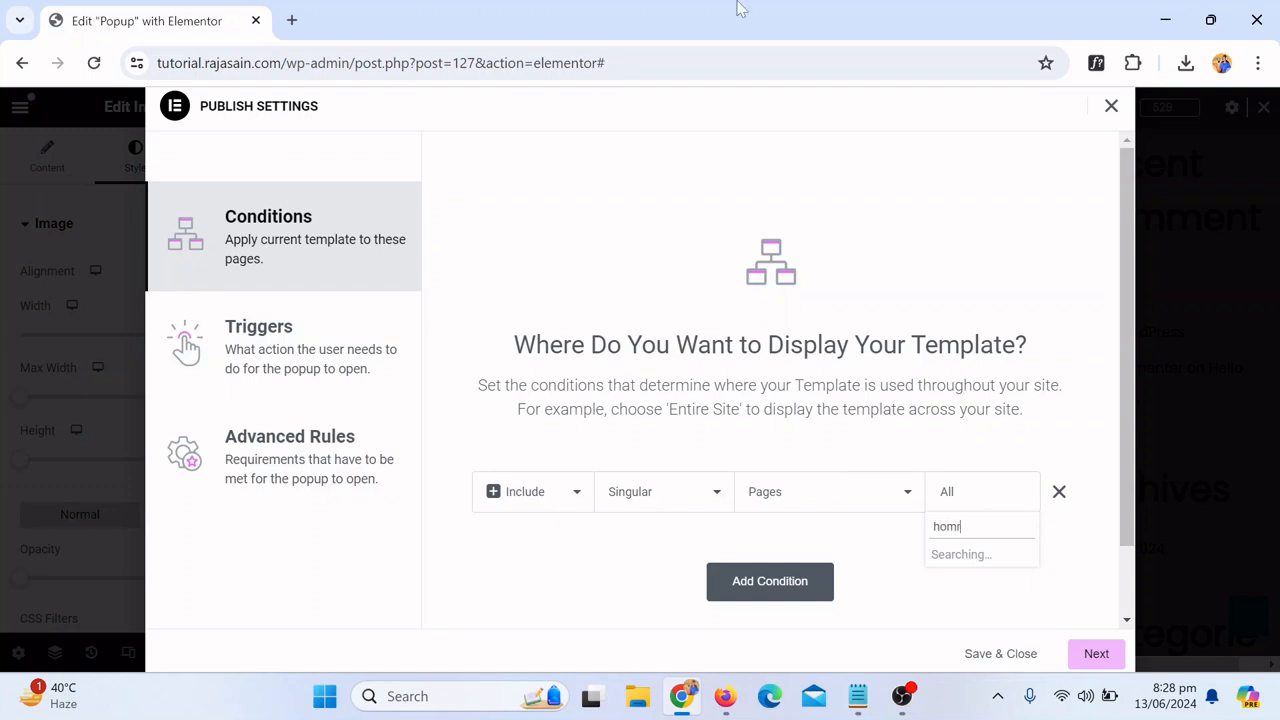
key("BackSpace")
type("e")
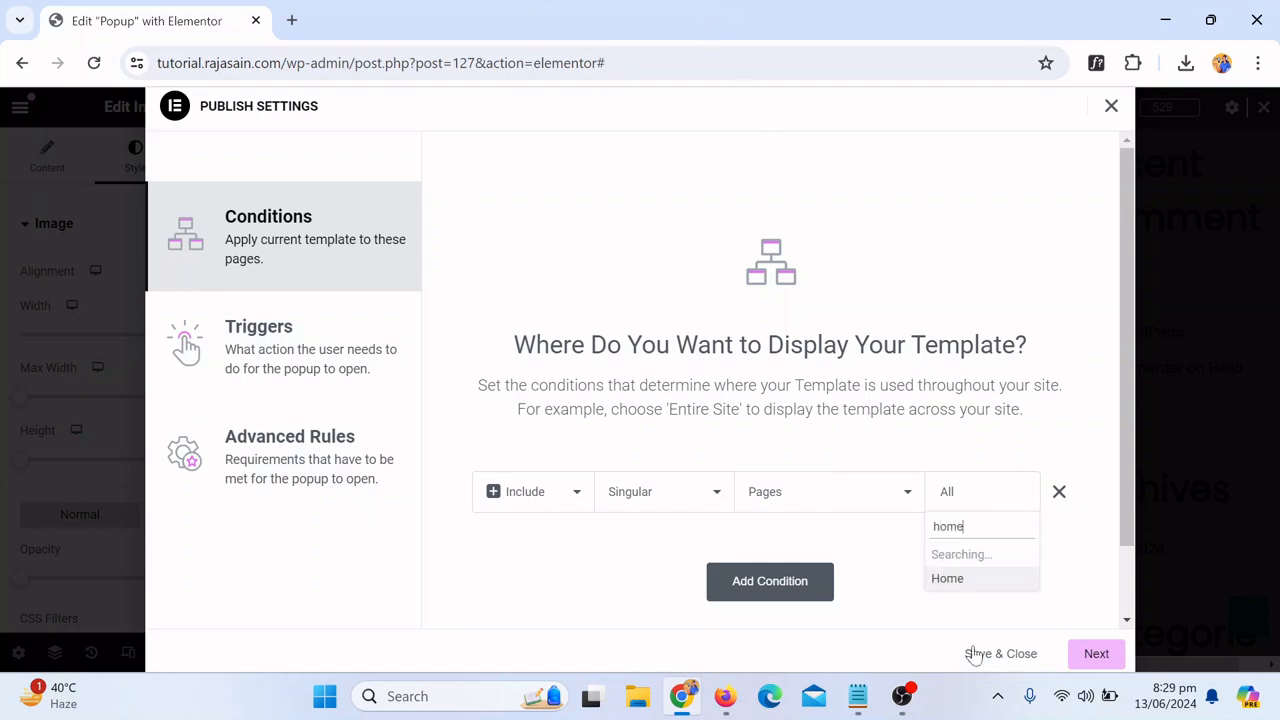
left_click(950, 556)
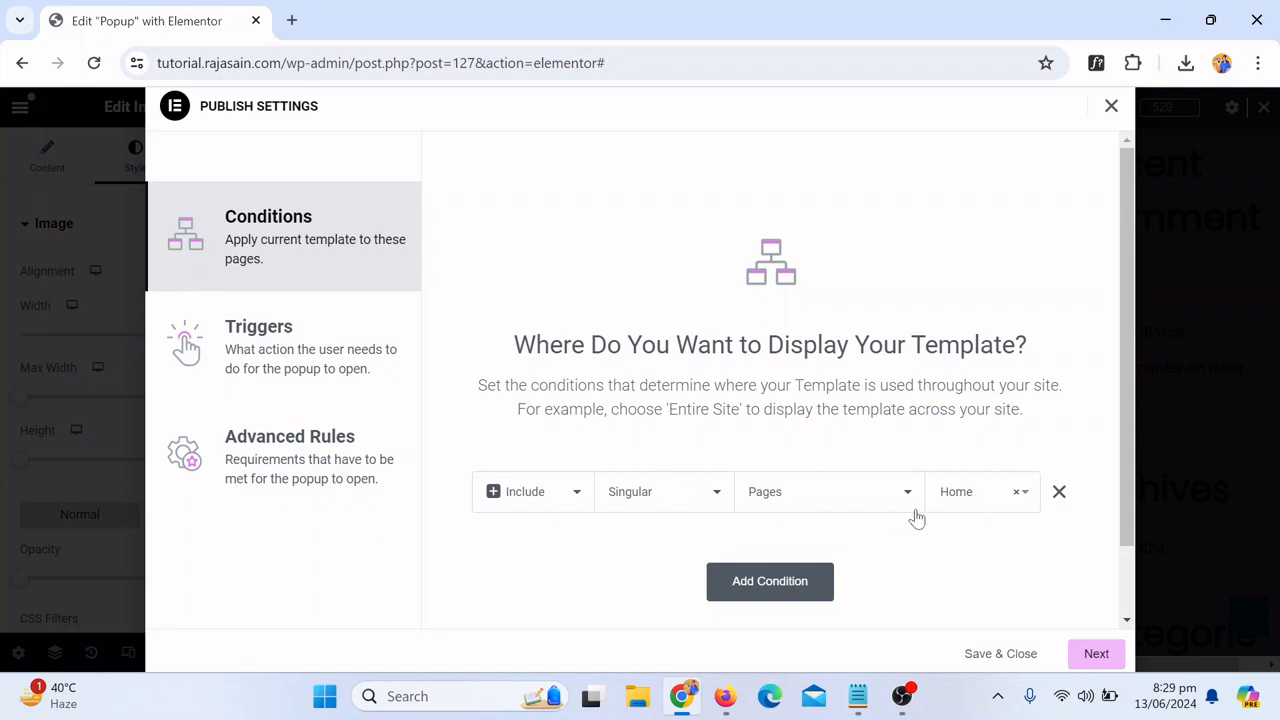
Step: Enable the On Page Load trigger with a 5-second delay and continue to the advanced rules
left_click(1096, 653)
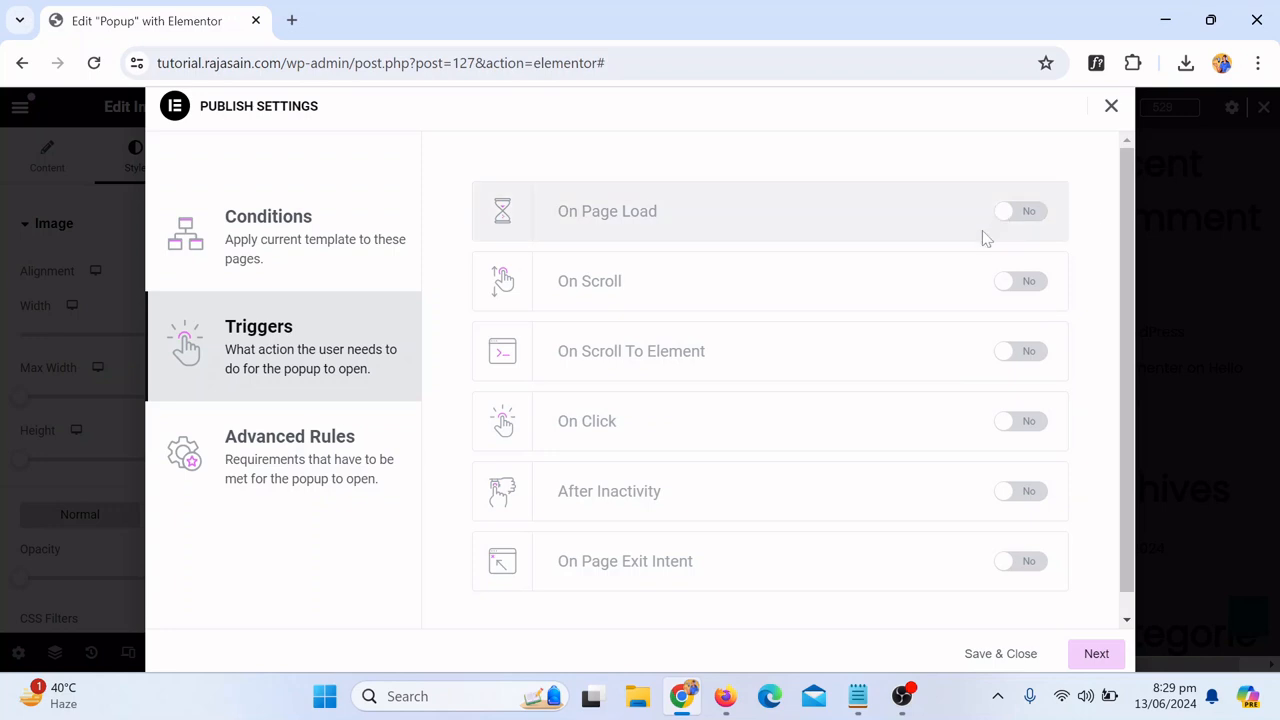
left_click(1014, 222)
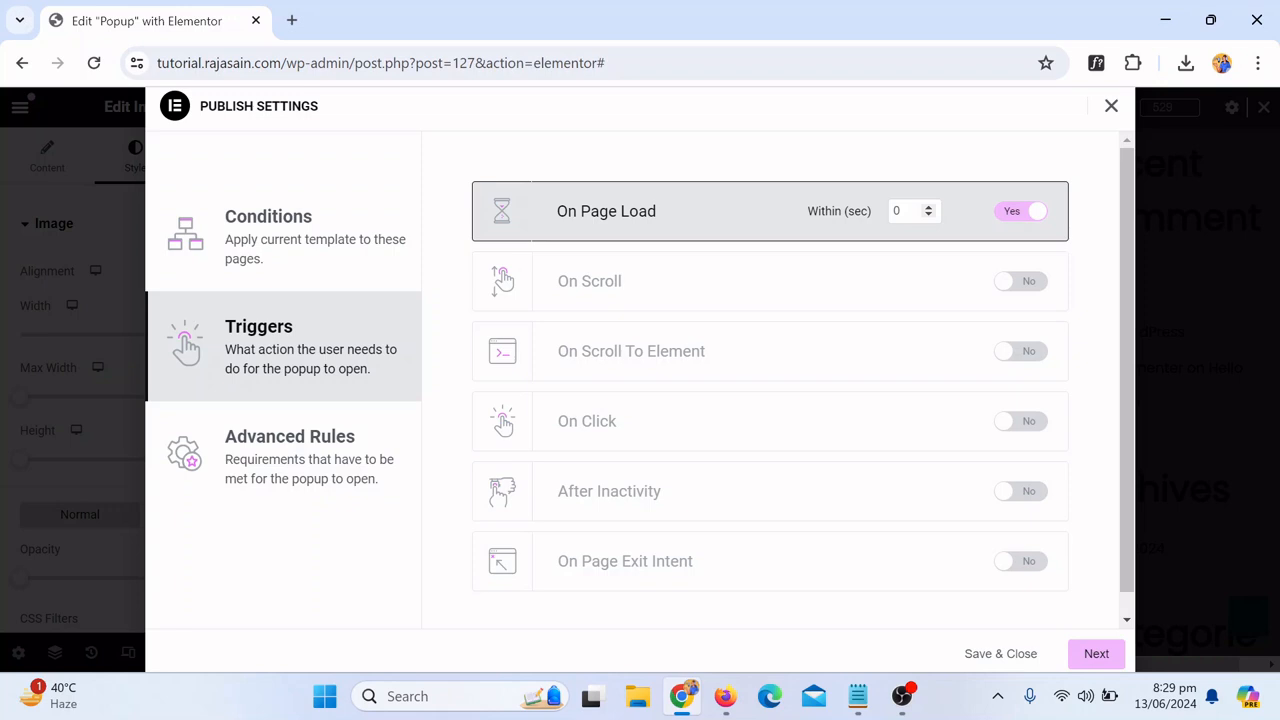
left_click(1018, 224)
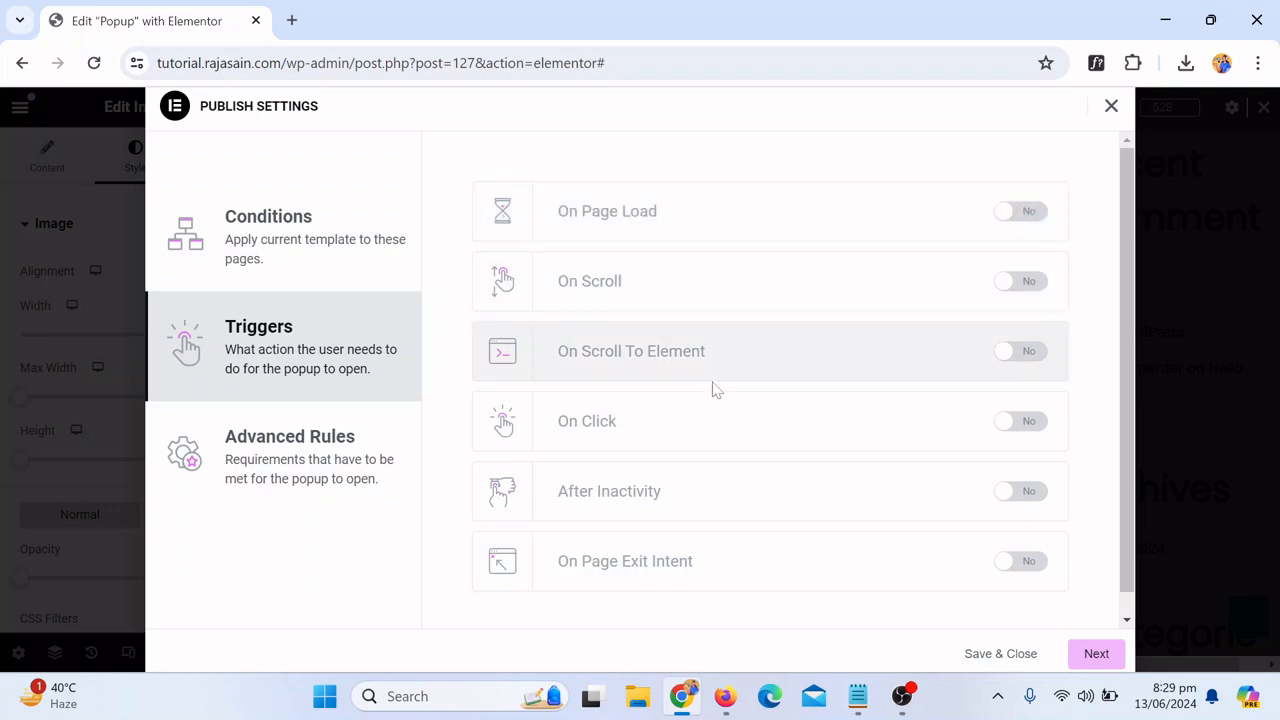
scroll(700, 418, "down", 1)
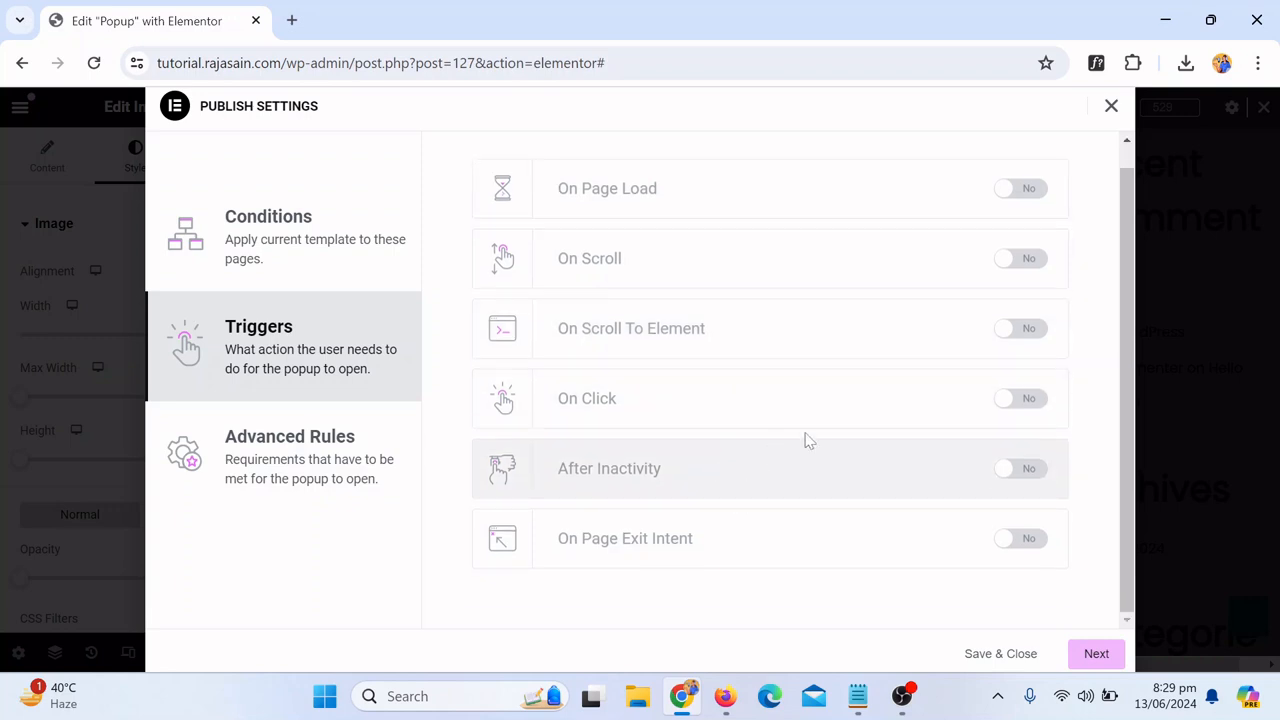
left_click(1018, 190)
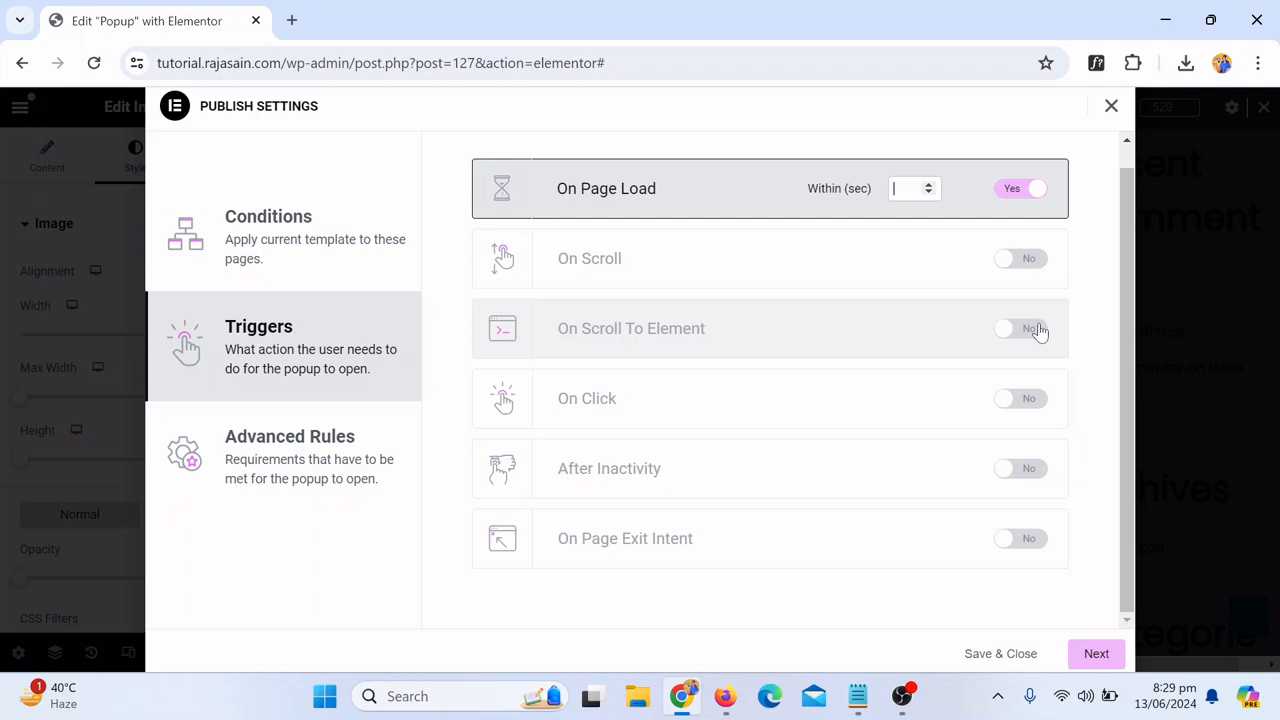
type("5")
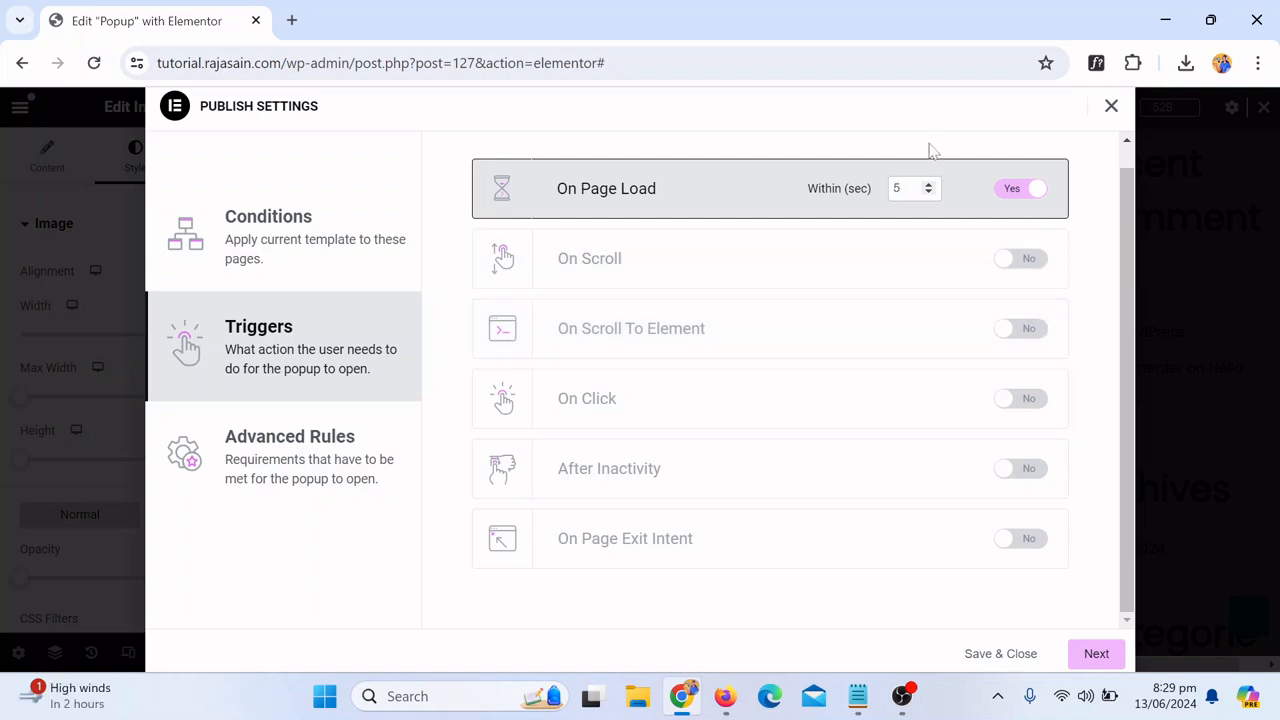
left_click(1100, 654)
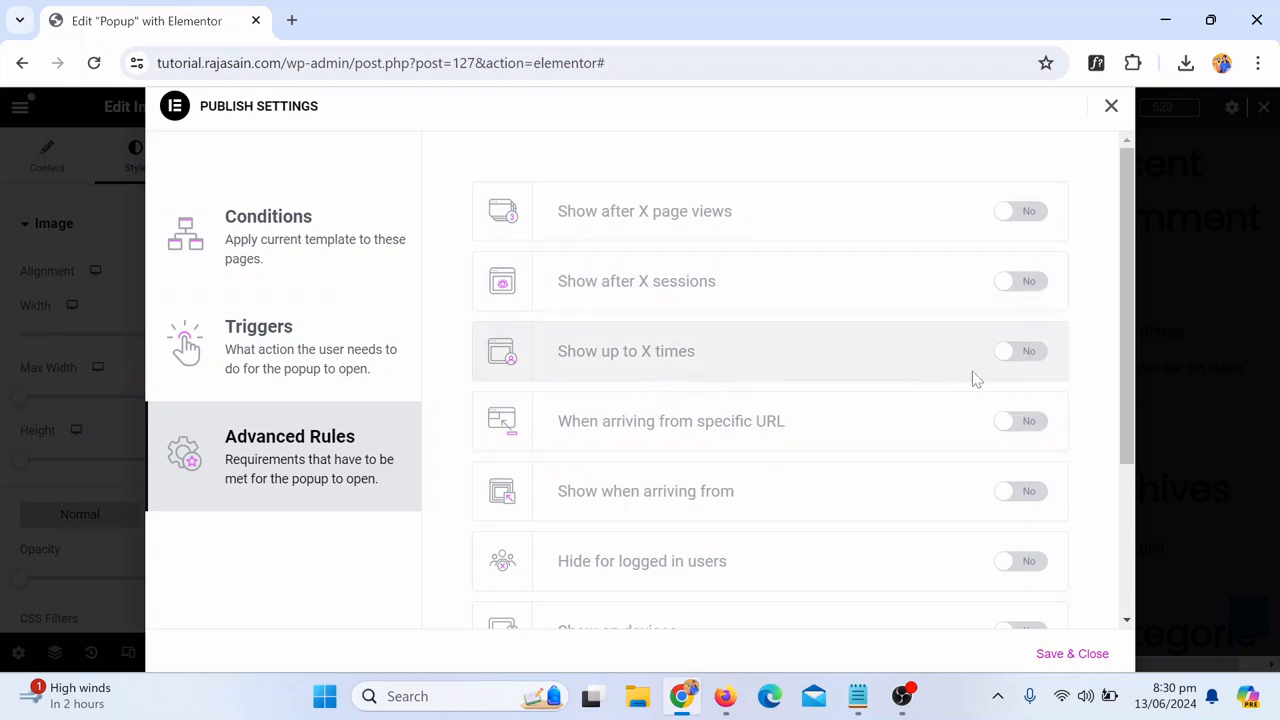
Step: Review the advanced rules and save and close the publish settings
scroll(790, 440, "down", 3)
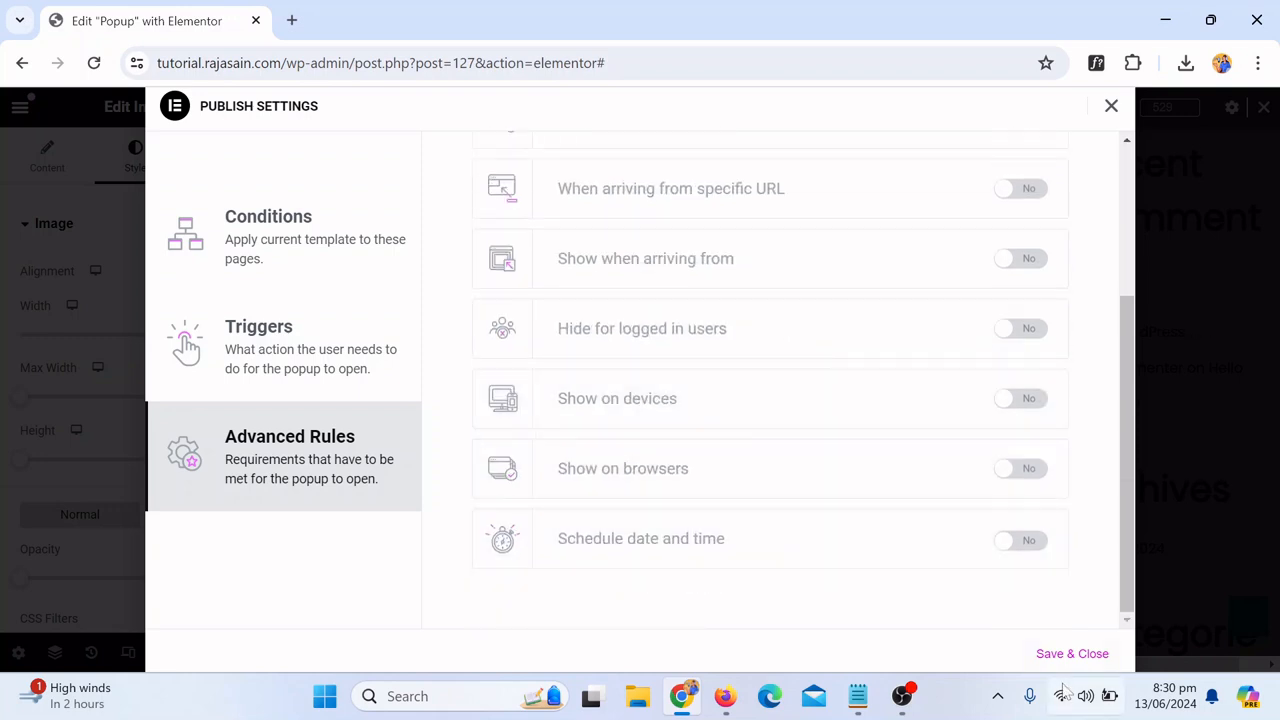
scroll(1003, 380, "up", 3)
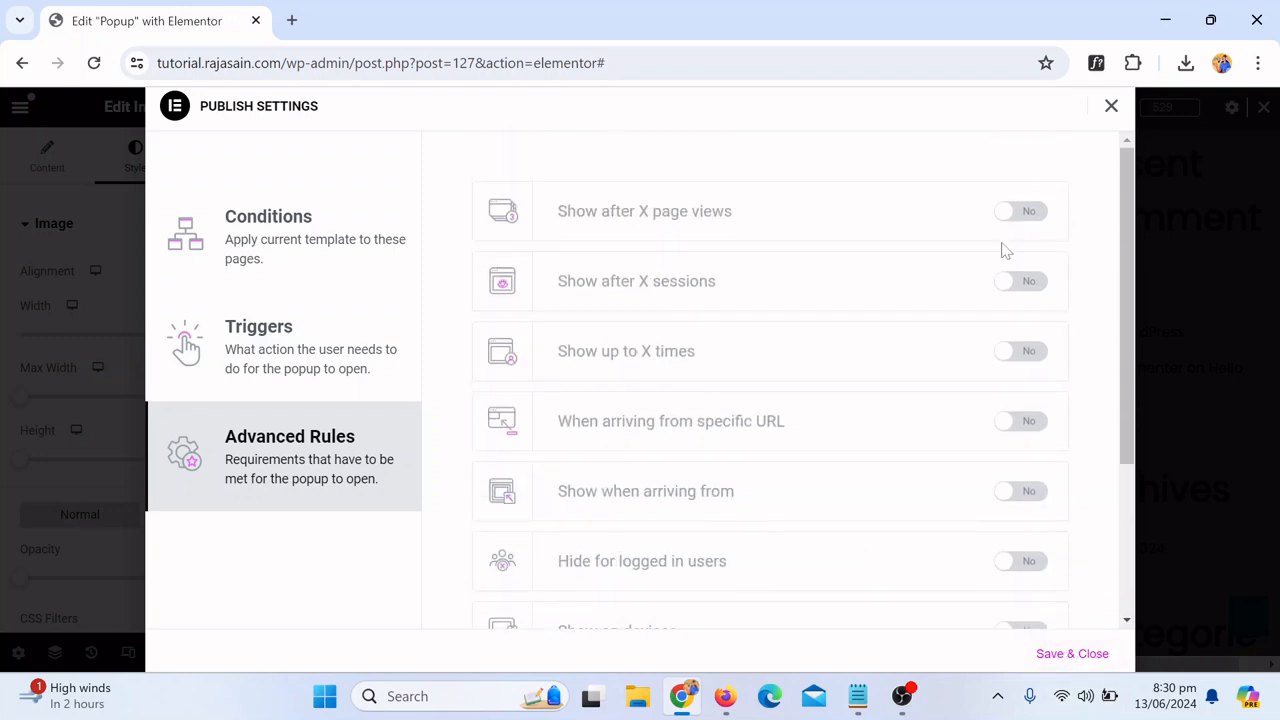
scroll(1027, 330, "down", 1)
scroll(1030, 380, "down", 2)
left_click(1072, 653)
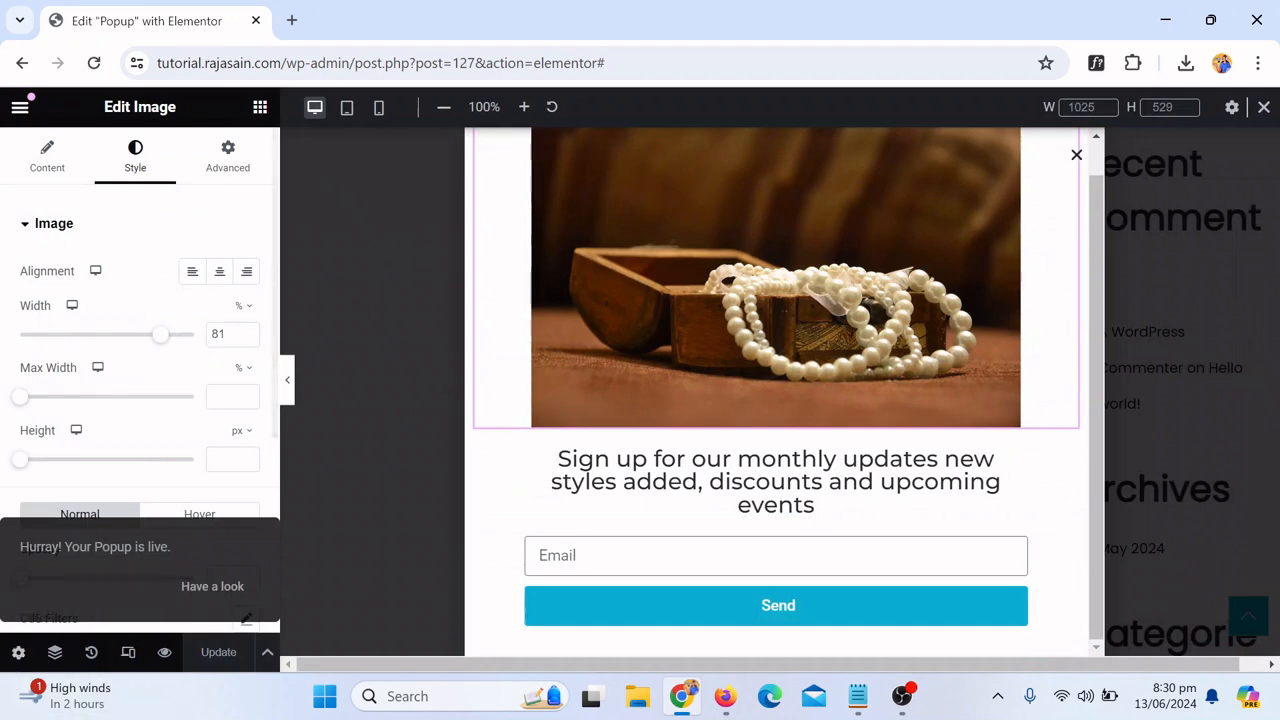
Step: Exit the editor to the dashboard and open the site's home page in a new incognito window
left_click(18, 110)
left_click(105, 577)
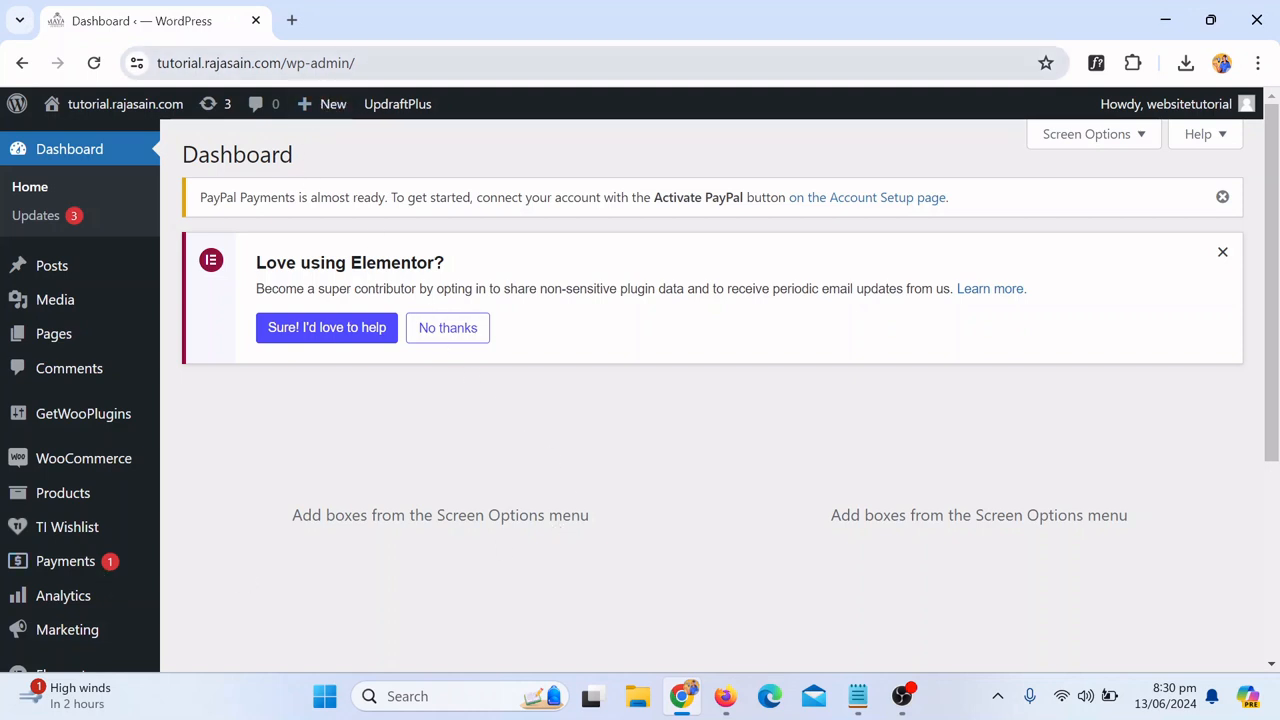
left_click_drag(272, 62, 122, 65)
key("ctrl+c")
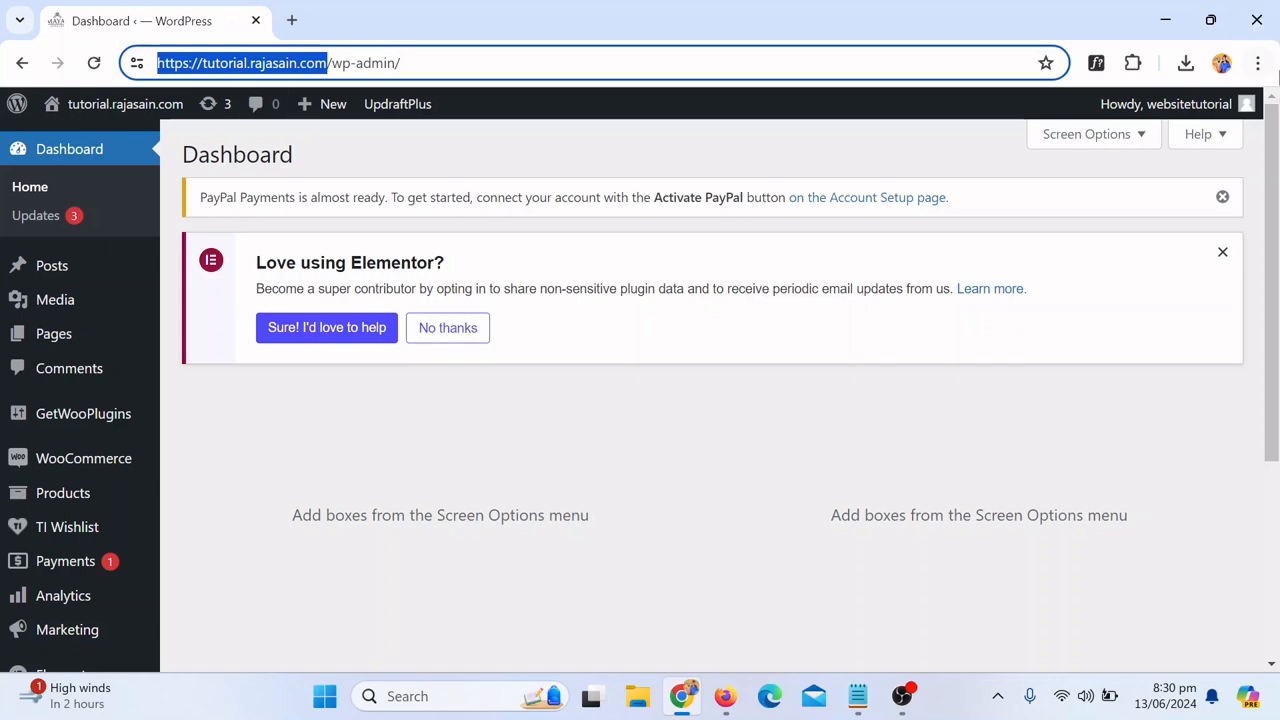
left_click(1270, 63)
left_click(1187, 165)
key("ctrl+v")
key("Return")
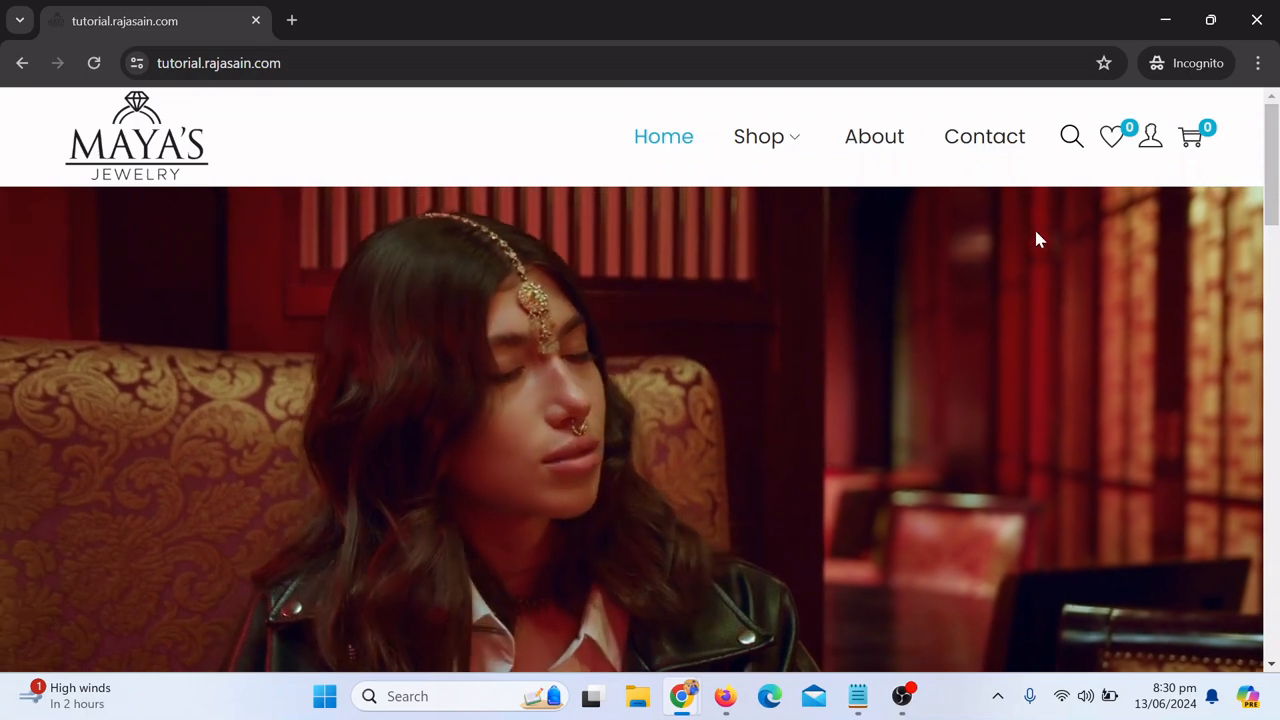
Step: Scroll the home page until the popup appears and submit a test e-mail address through its signup form
scroll(1034, 240, "down", 4)
scroll(1036, 240, "down", 3)
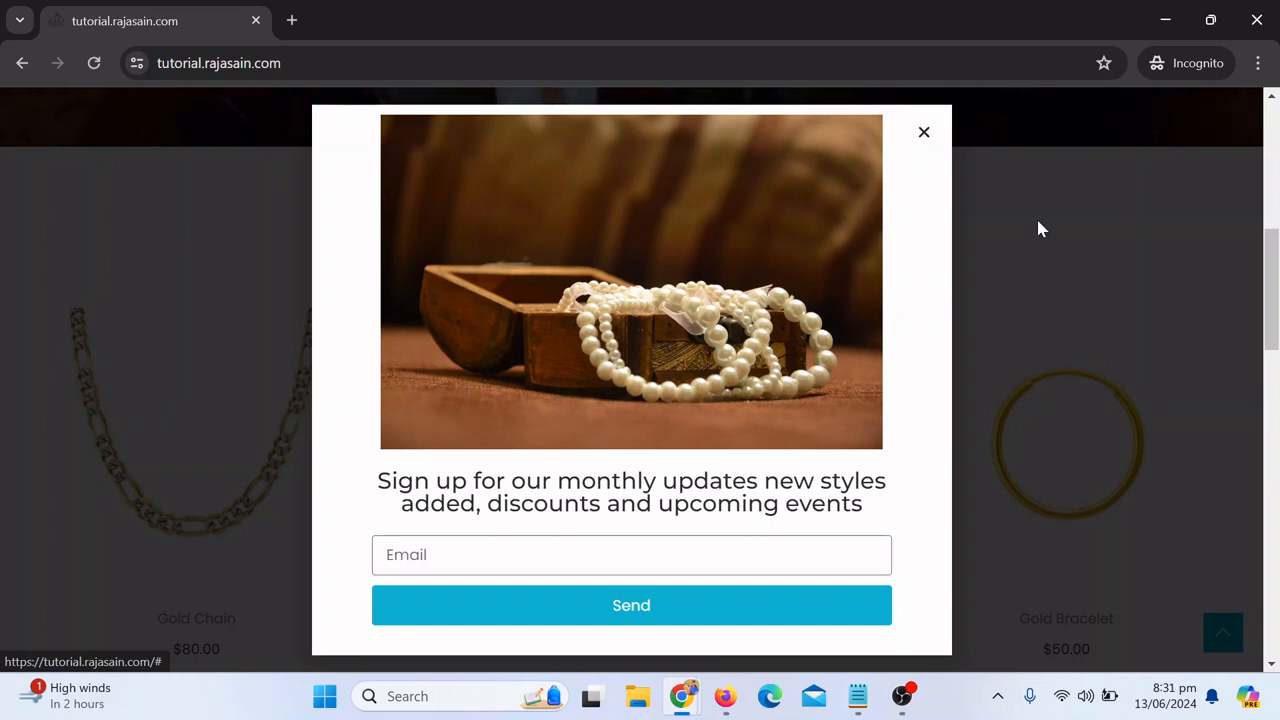
left_click(492, 555)
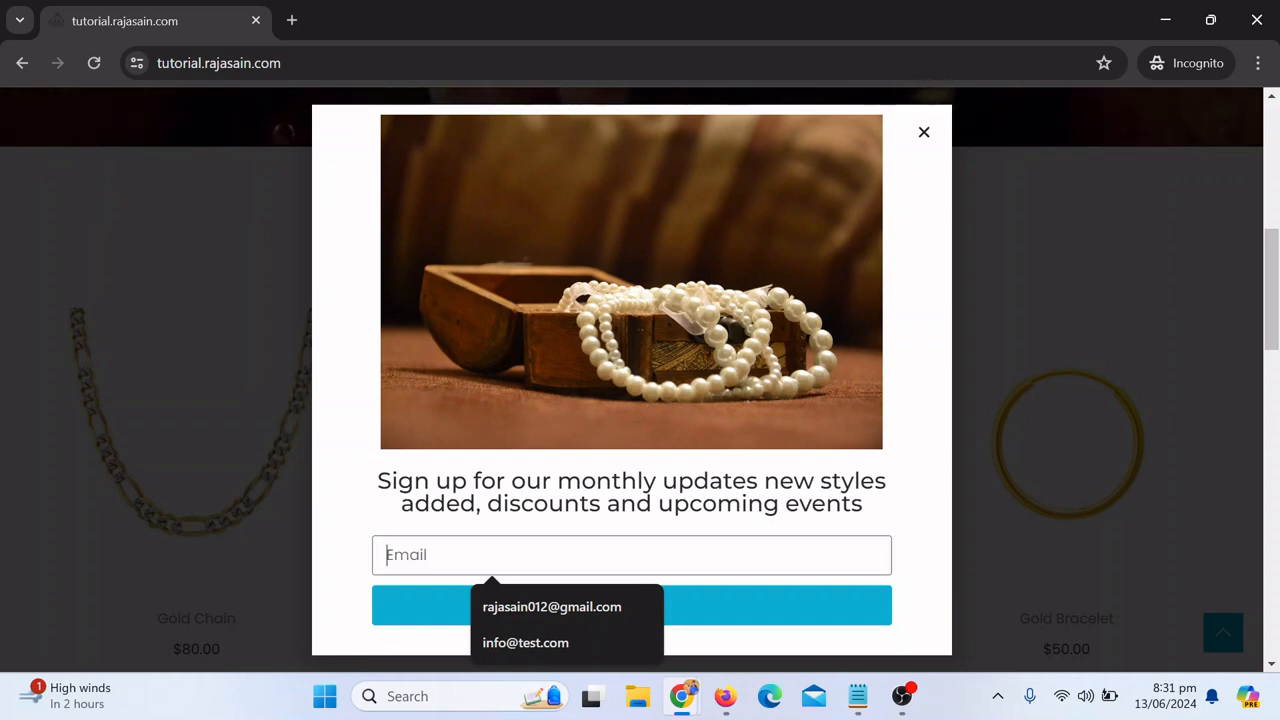
left_click(508, 643)
left_click(606, 610)
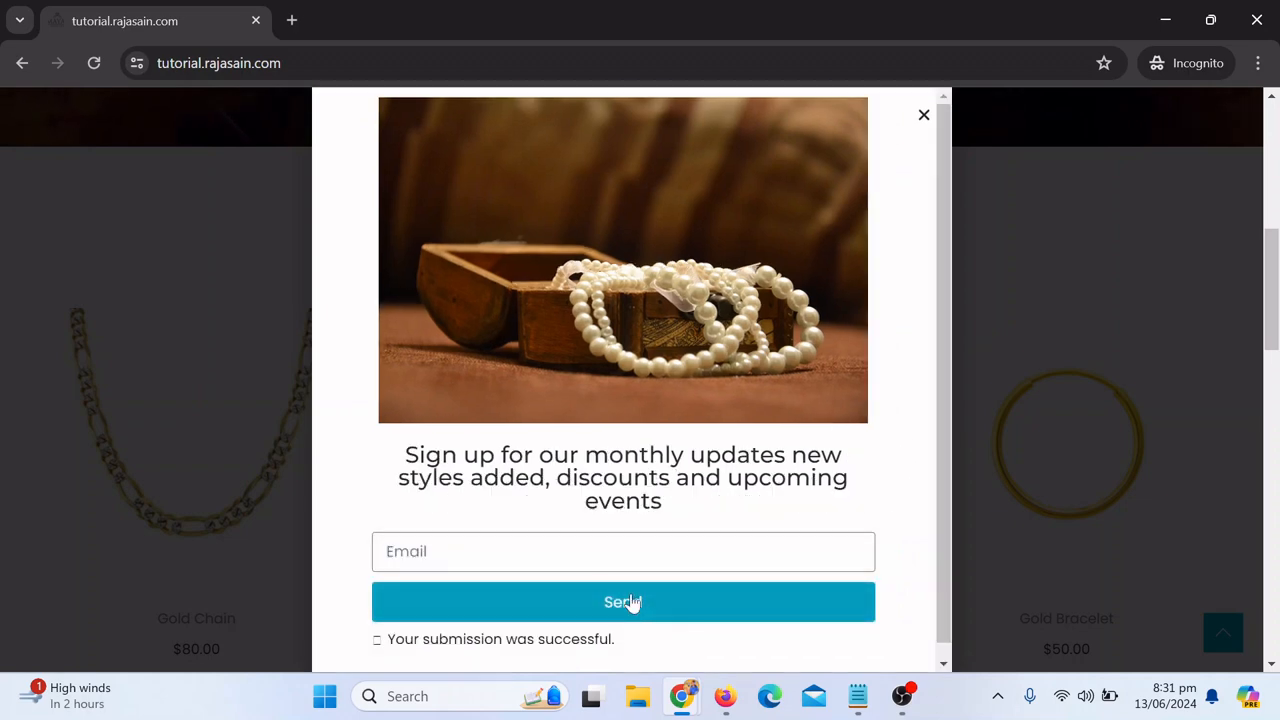
Step: Close the popup and return to the top of the home page
scroll(632, 601, "down", 1)
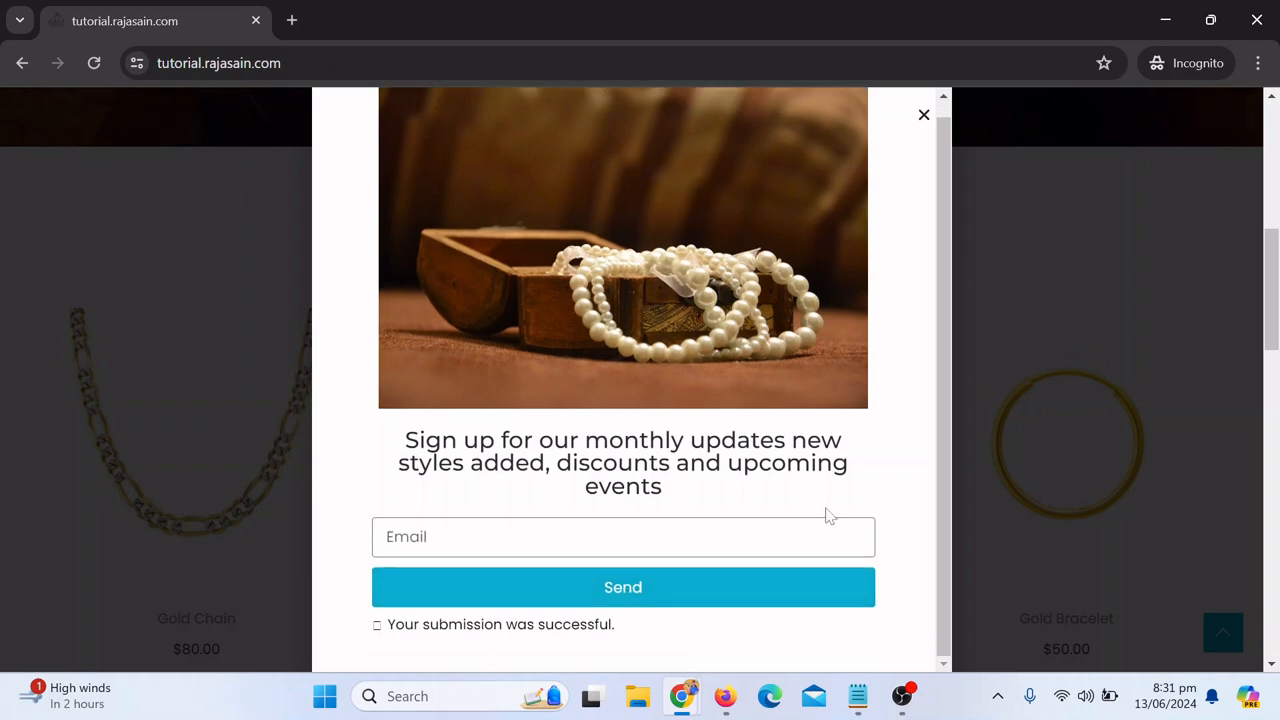
scroll(828, 508, "up", 1)
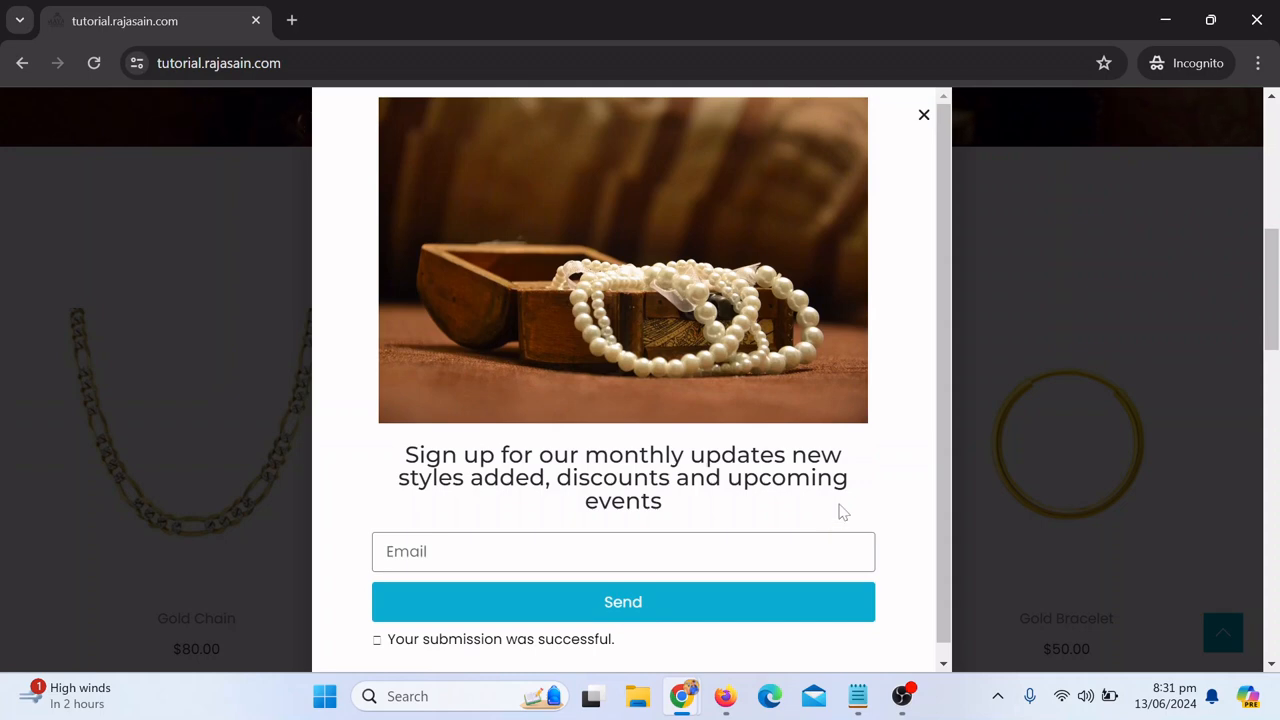
left_click(922, 116)
scroll(1014, 410, "up", 10)
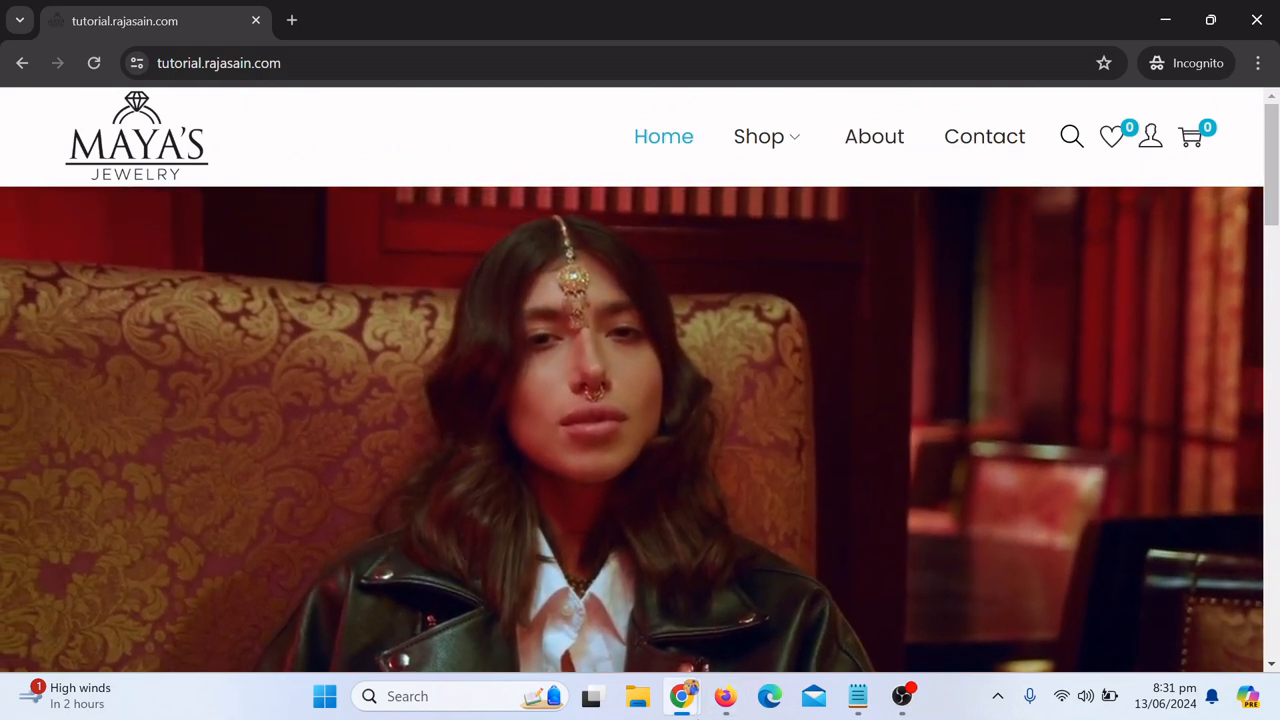
Step: Switch back to the dashboard window and open rajasain.com in a new tab
mouse_move(690, 705)
left_click(621, 572)
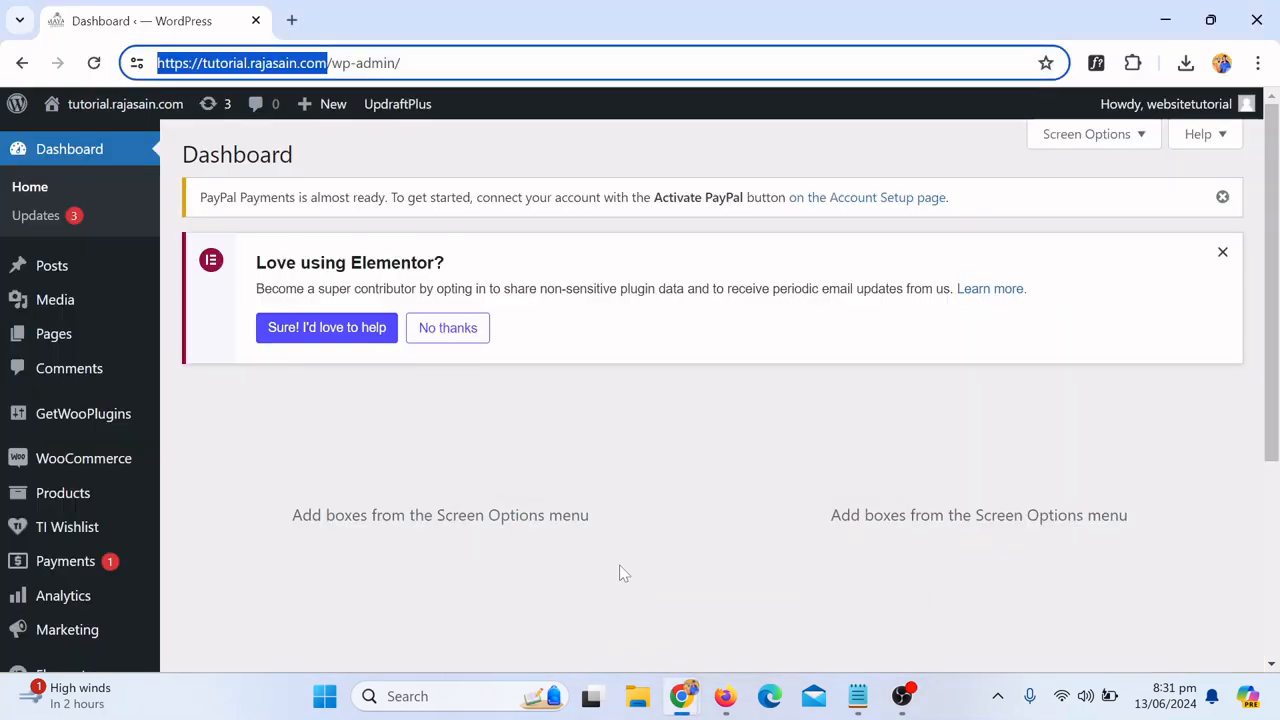
left_click(292, 20)
type("r")
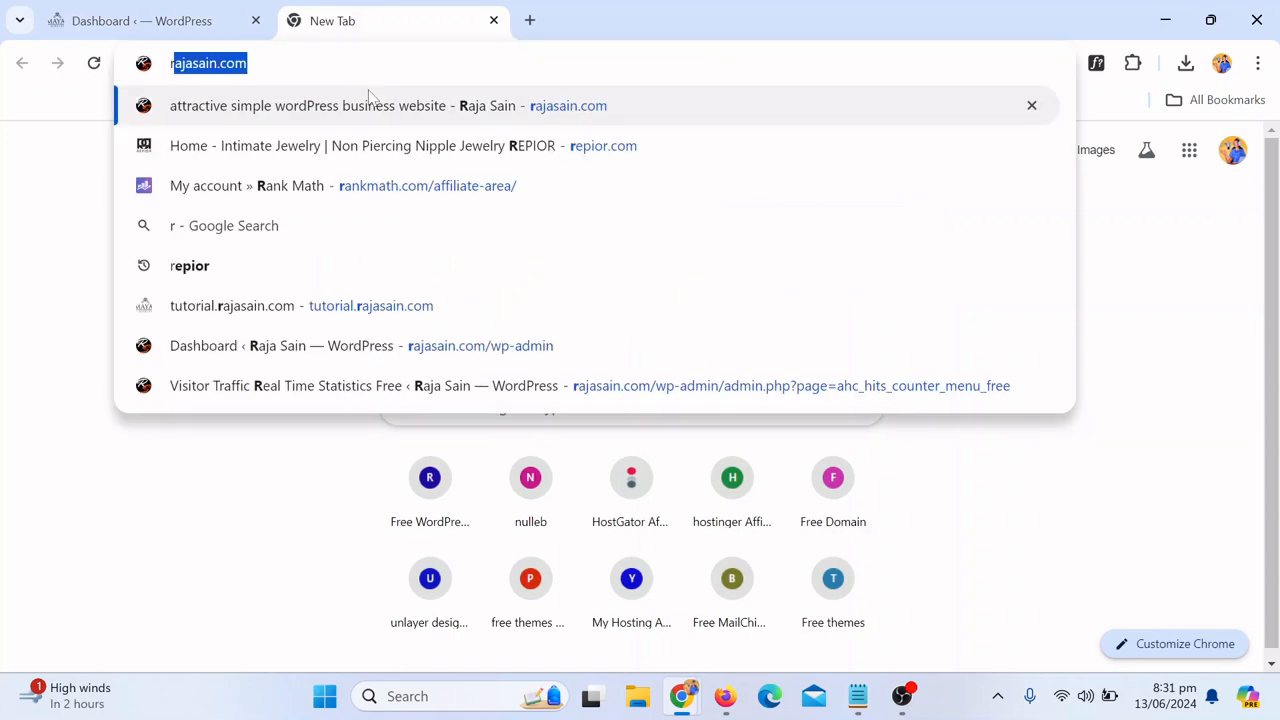
key("Return")
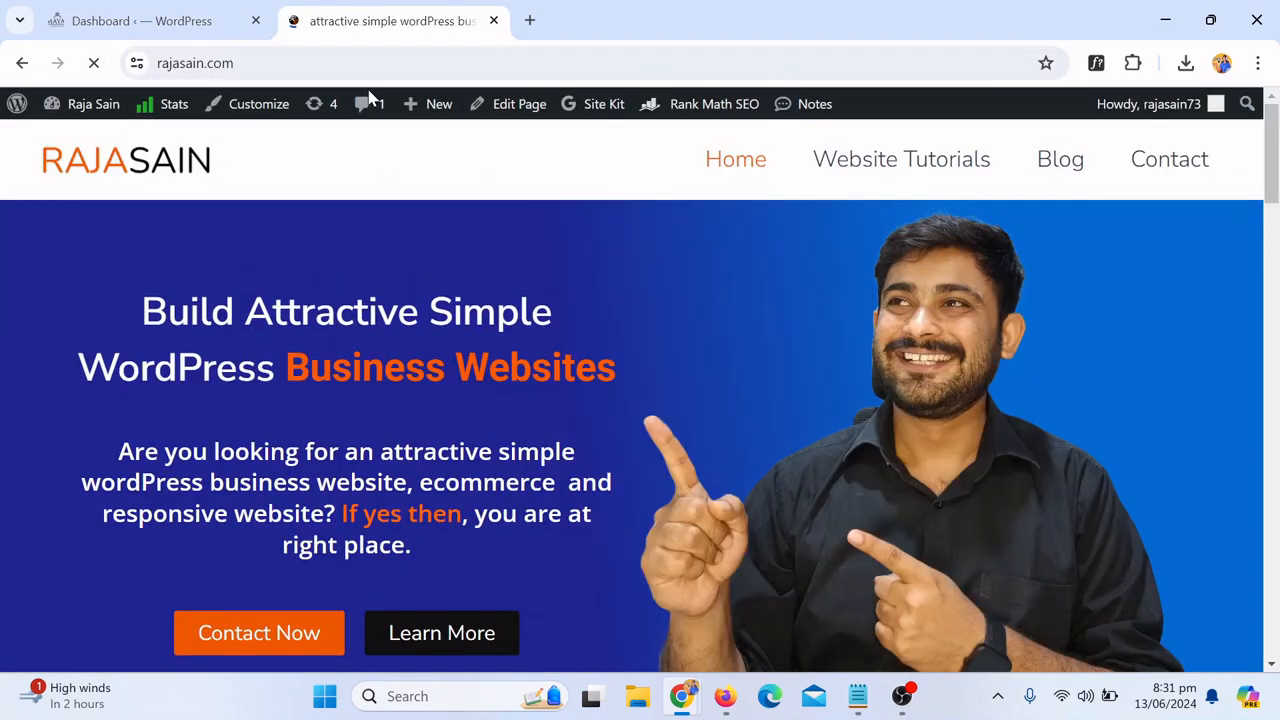
Step: Scroll through the rajasain.com home page sections and client reviews
scroll(785, 290, "down", 2)
scroll(787, 291, "up", 2)
scroll(791, 291, "down", 1)
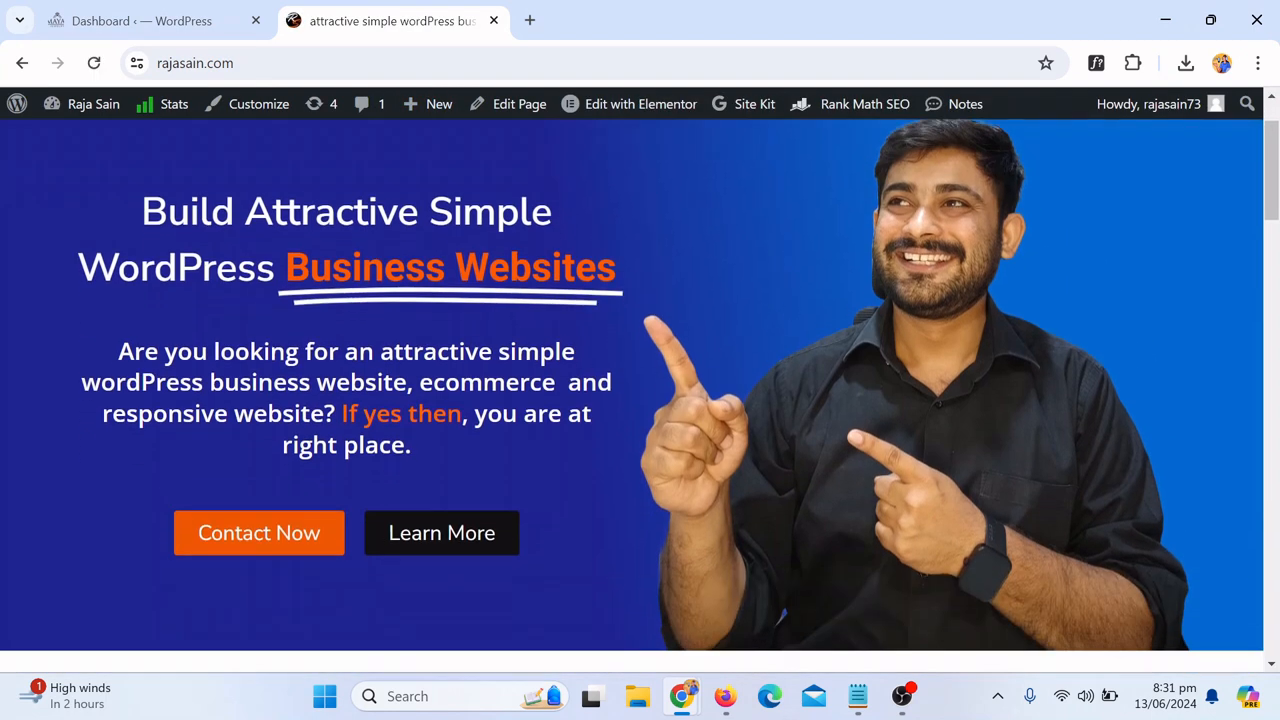
scroll(749, 424, "up", 1)
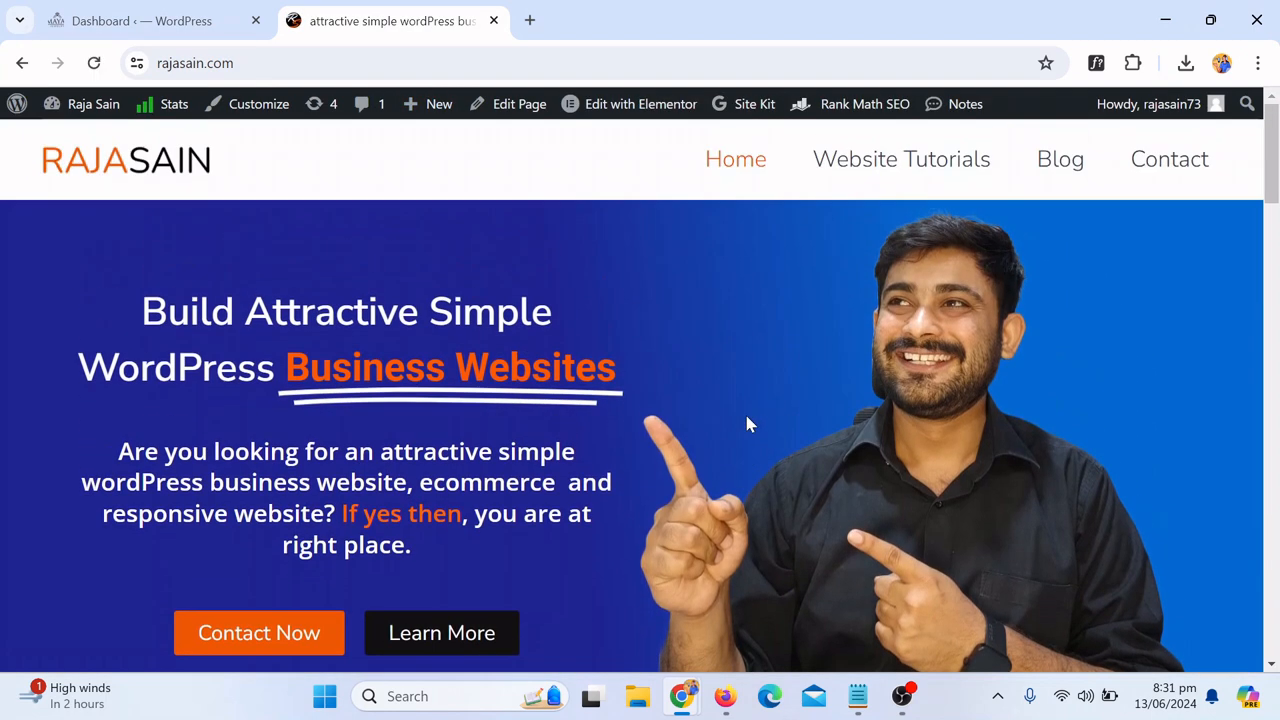
scroll(786, 403, "down", 4)
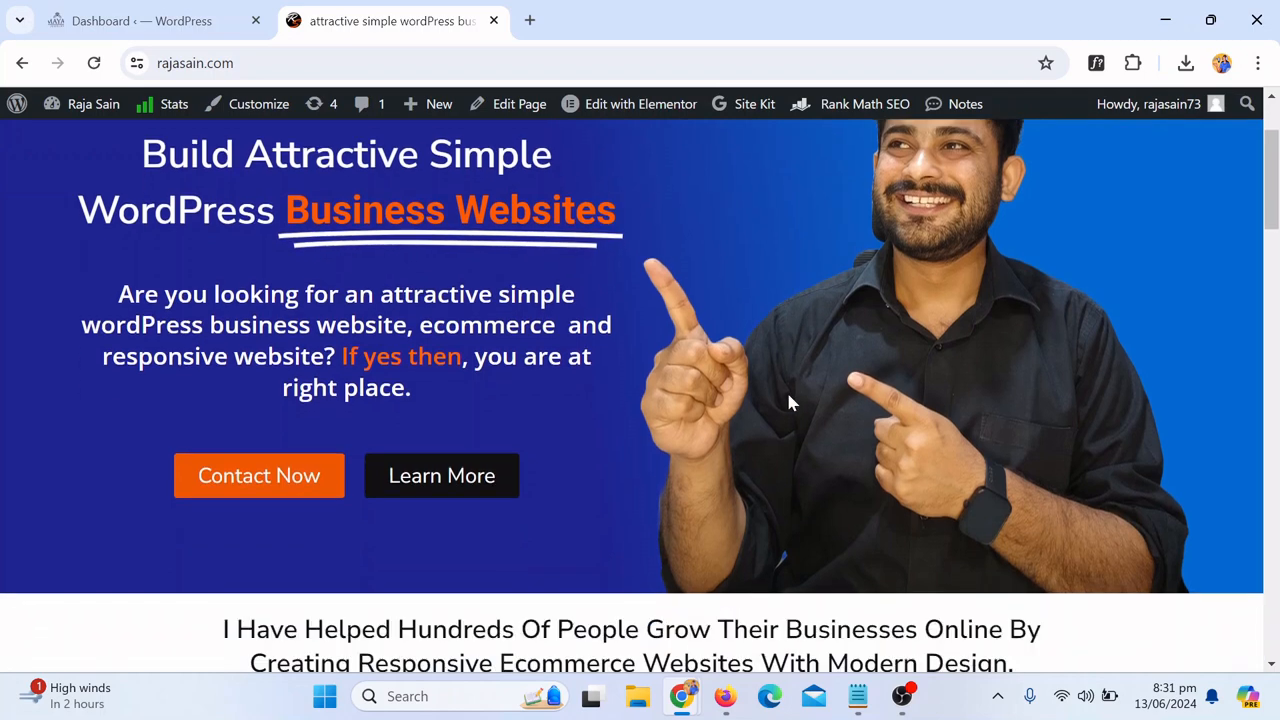
scroll(790, 401, "down", 1)
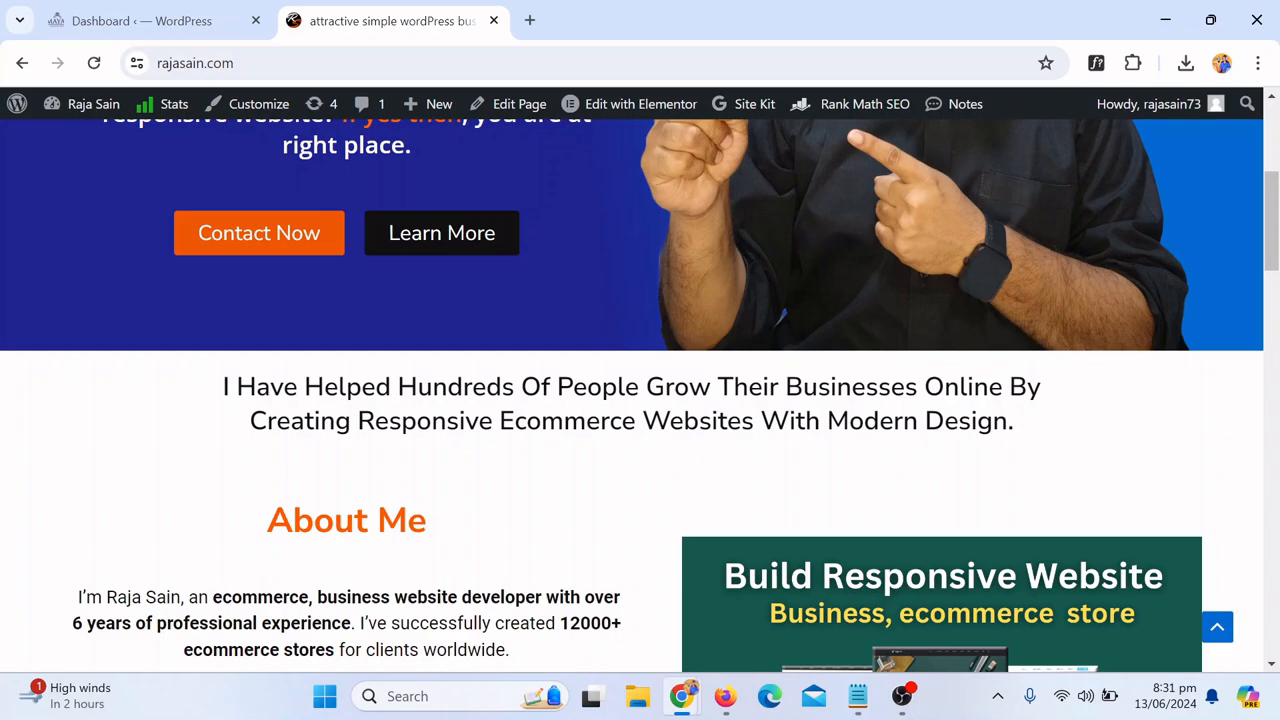
scroll(788, 410, "down", 15)
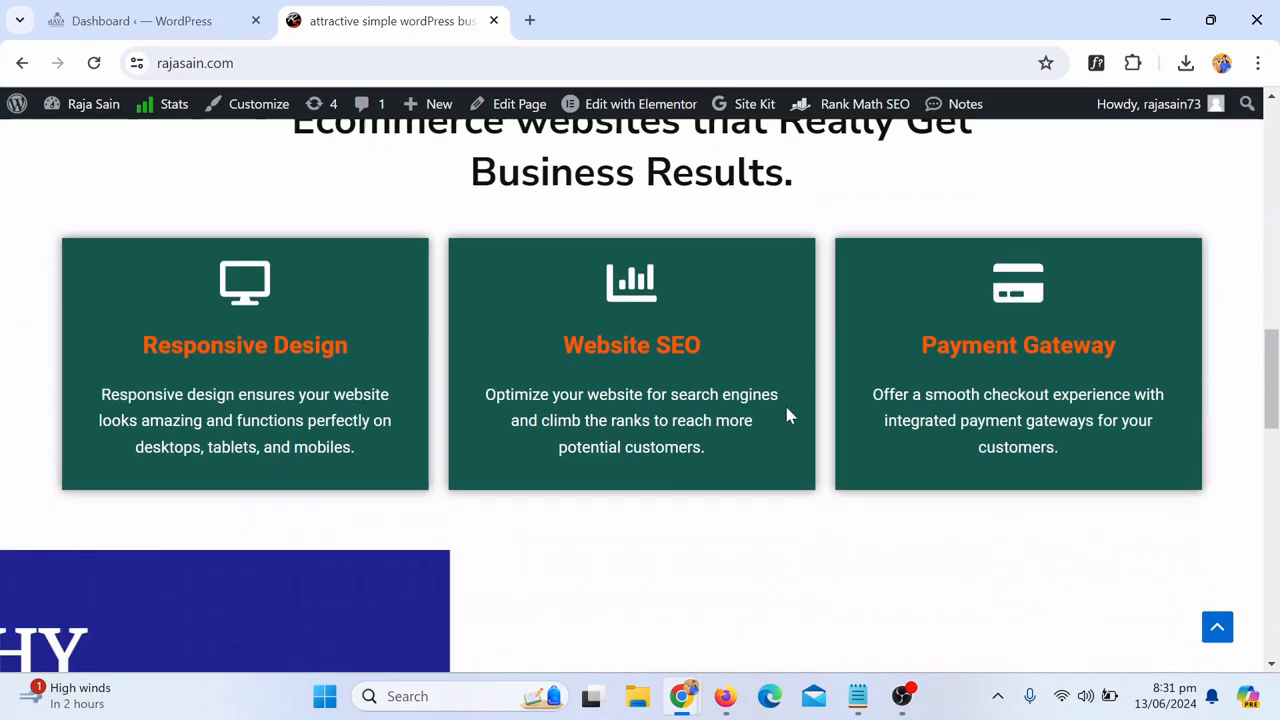
scroll(788, 408, "down", 4)
scroll(790, 403, "up", 3)
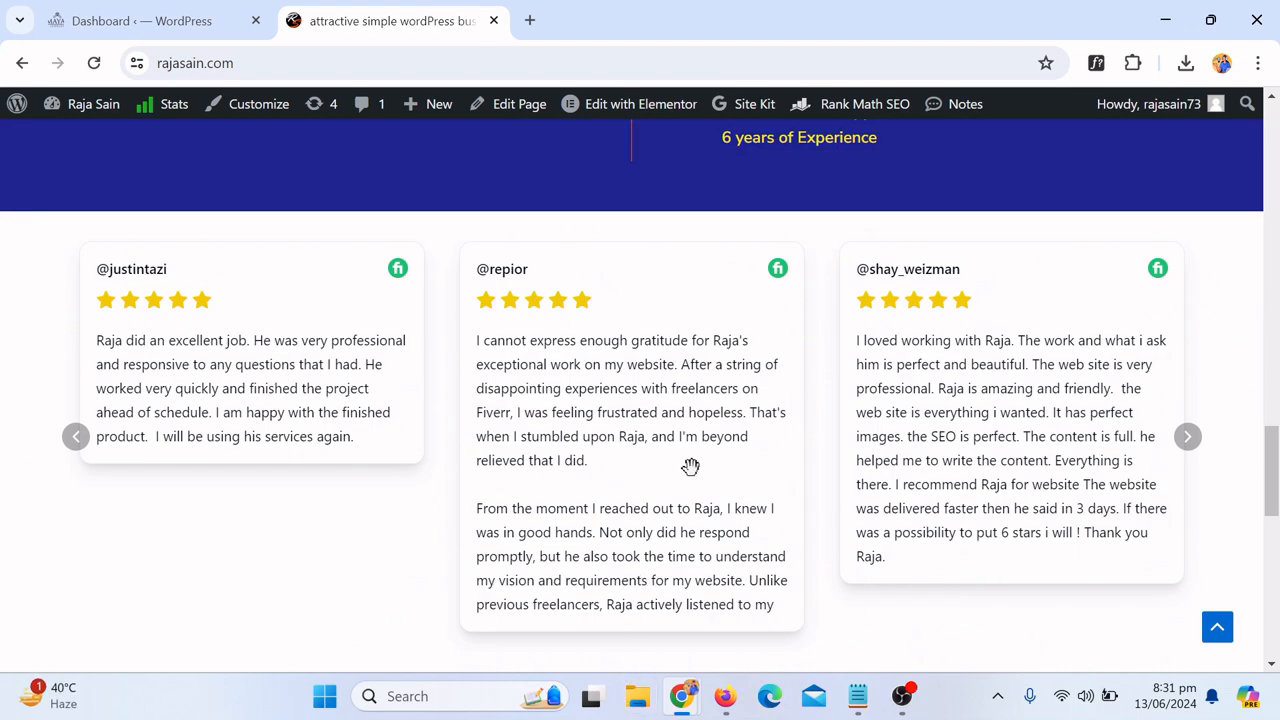
scroll(711, 474, "down", 3)
scroll(854, 512, "up", 6)
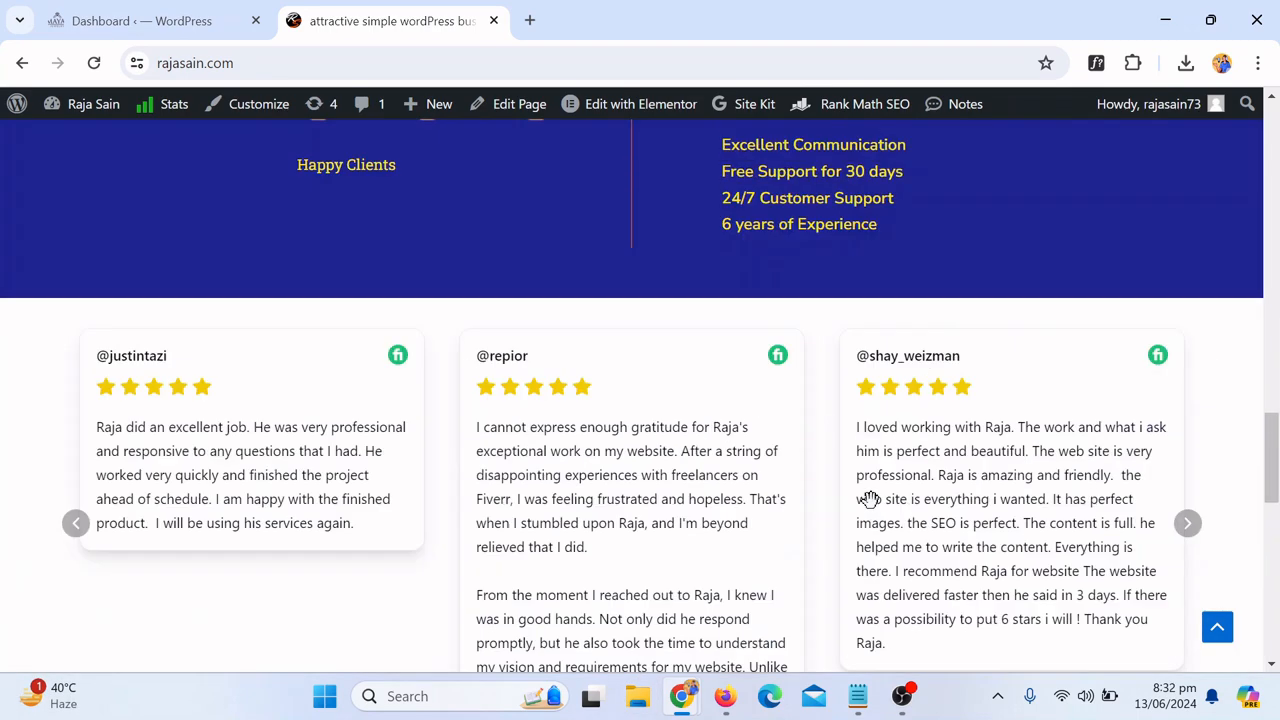